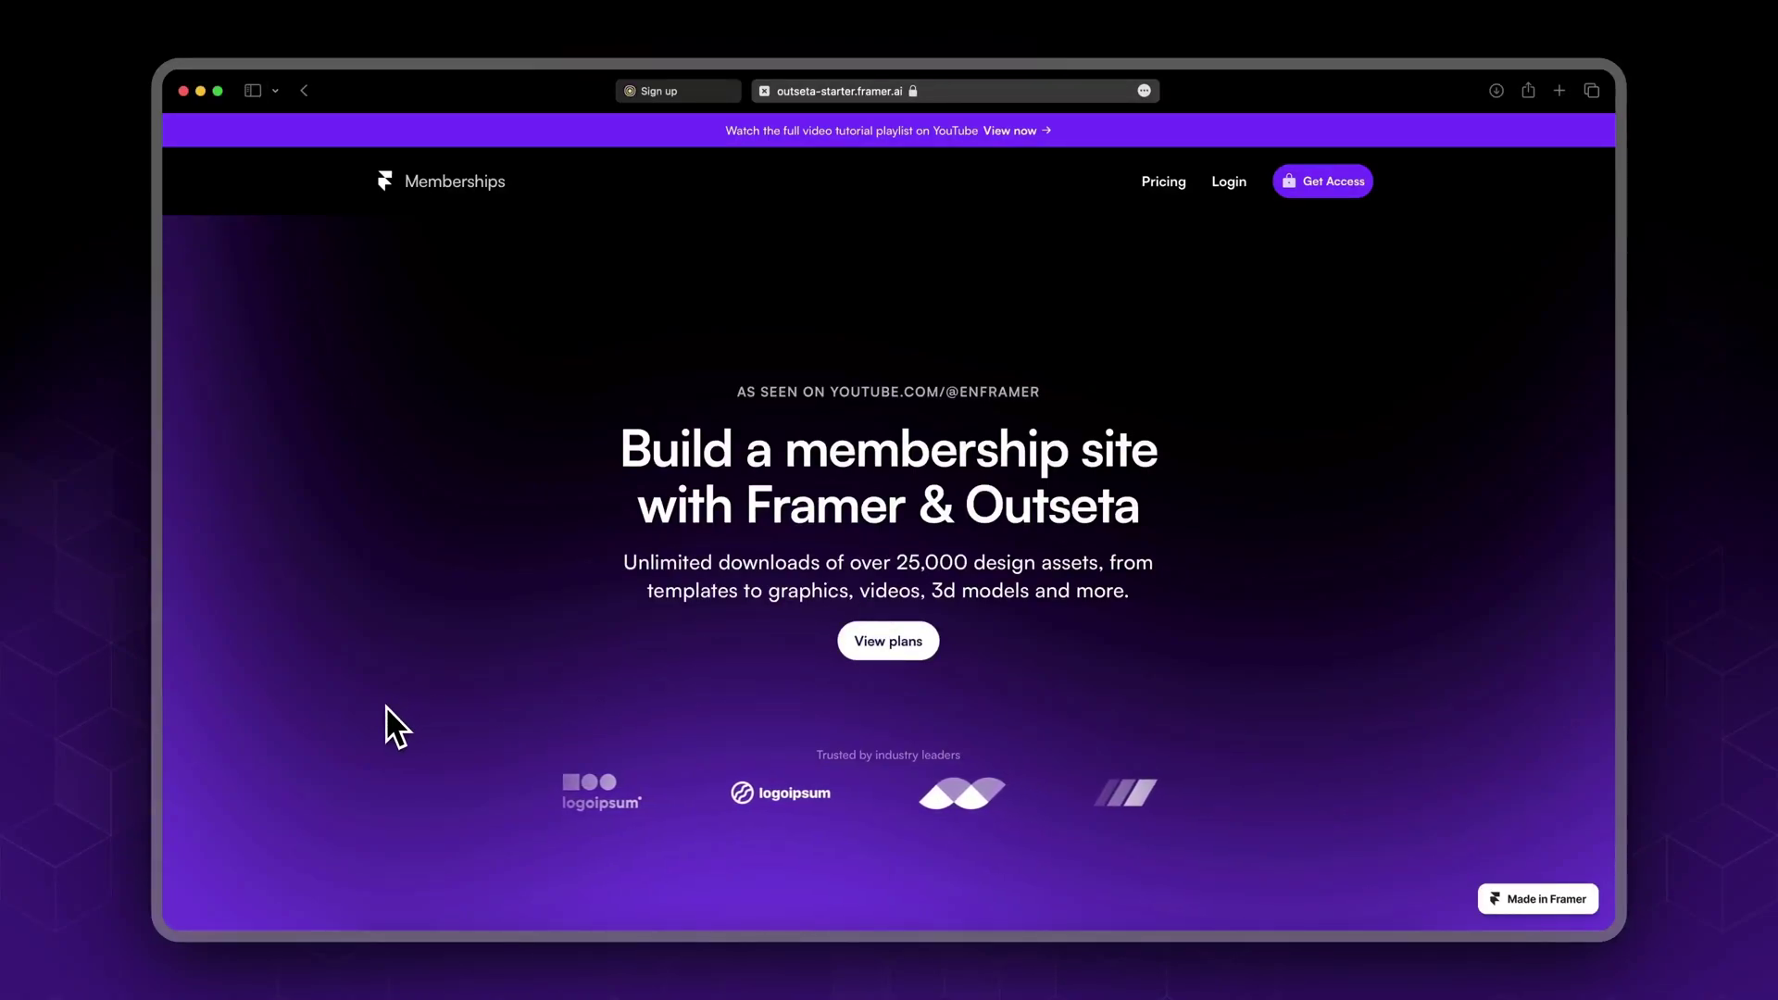
Pick the Free membership plan from the Get Access options
{"action": "scroll", "coordinate": [889, 574], "scroll_direction": "down", "scroll_amount": 20}
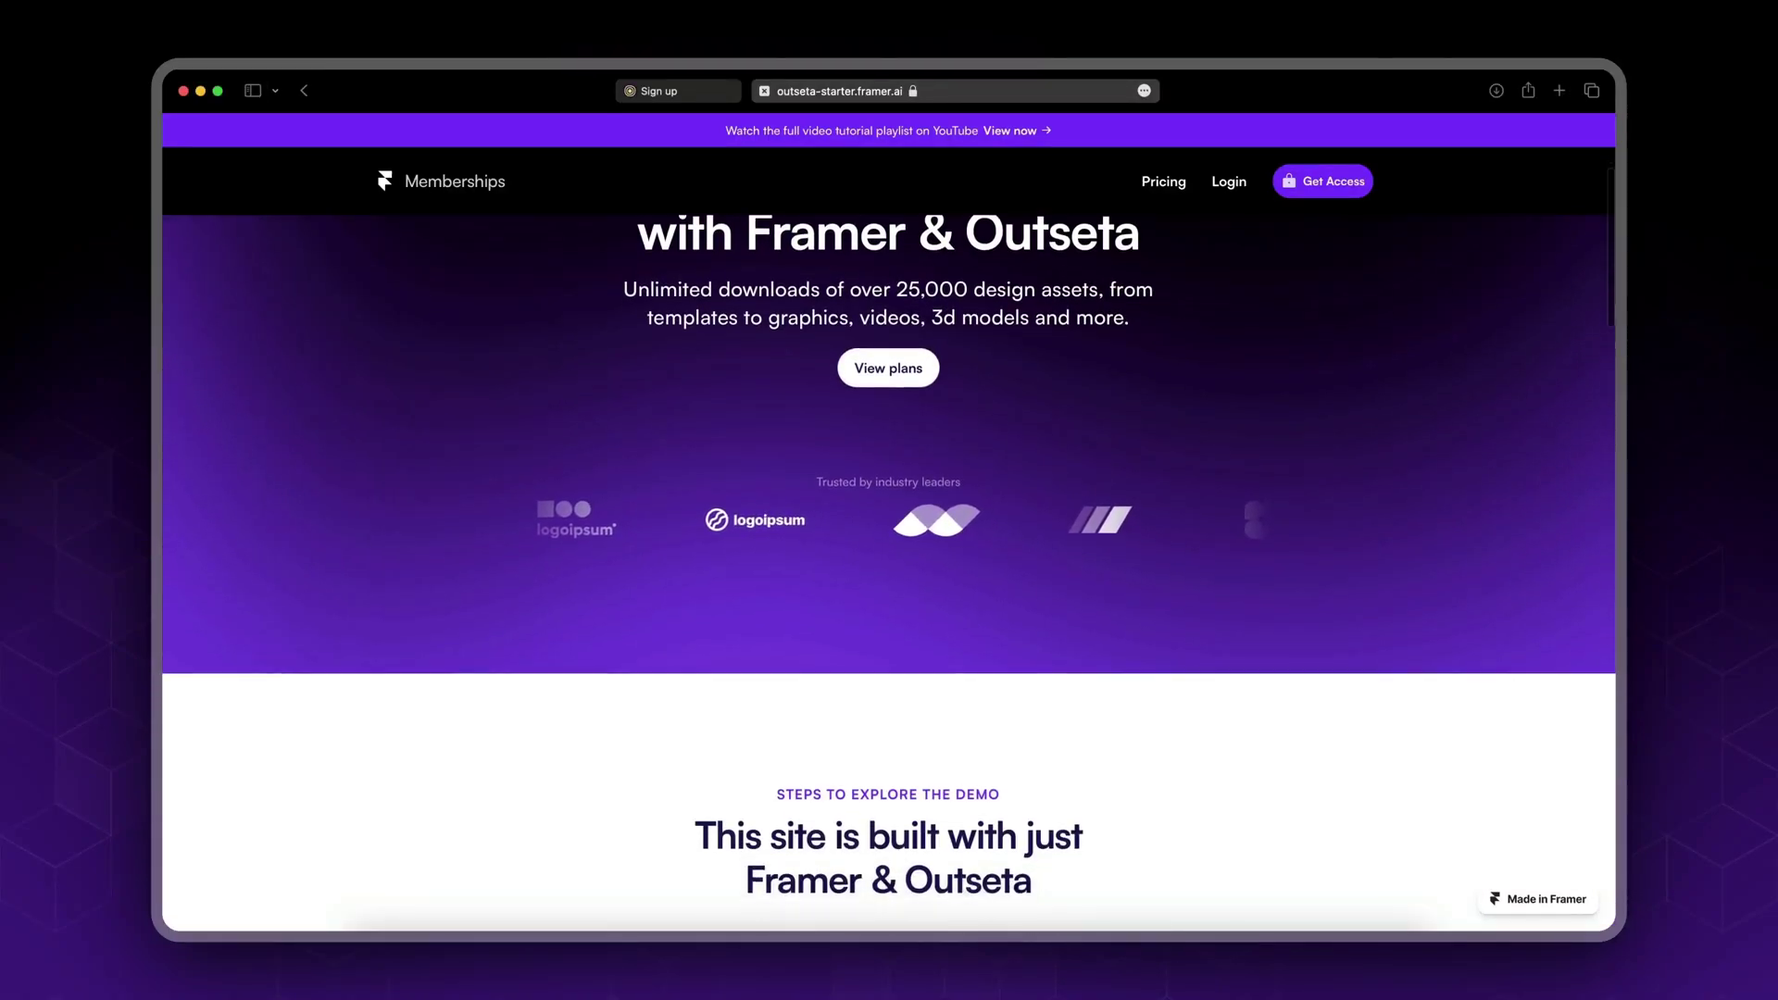
{"action": "scroll", "coordinate": [393, 728], "scroll_direction": "down", "scroll_amount": 5}
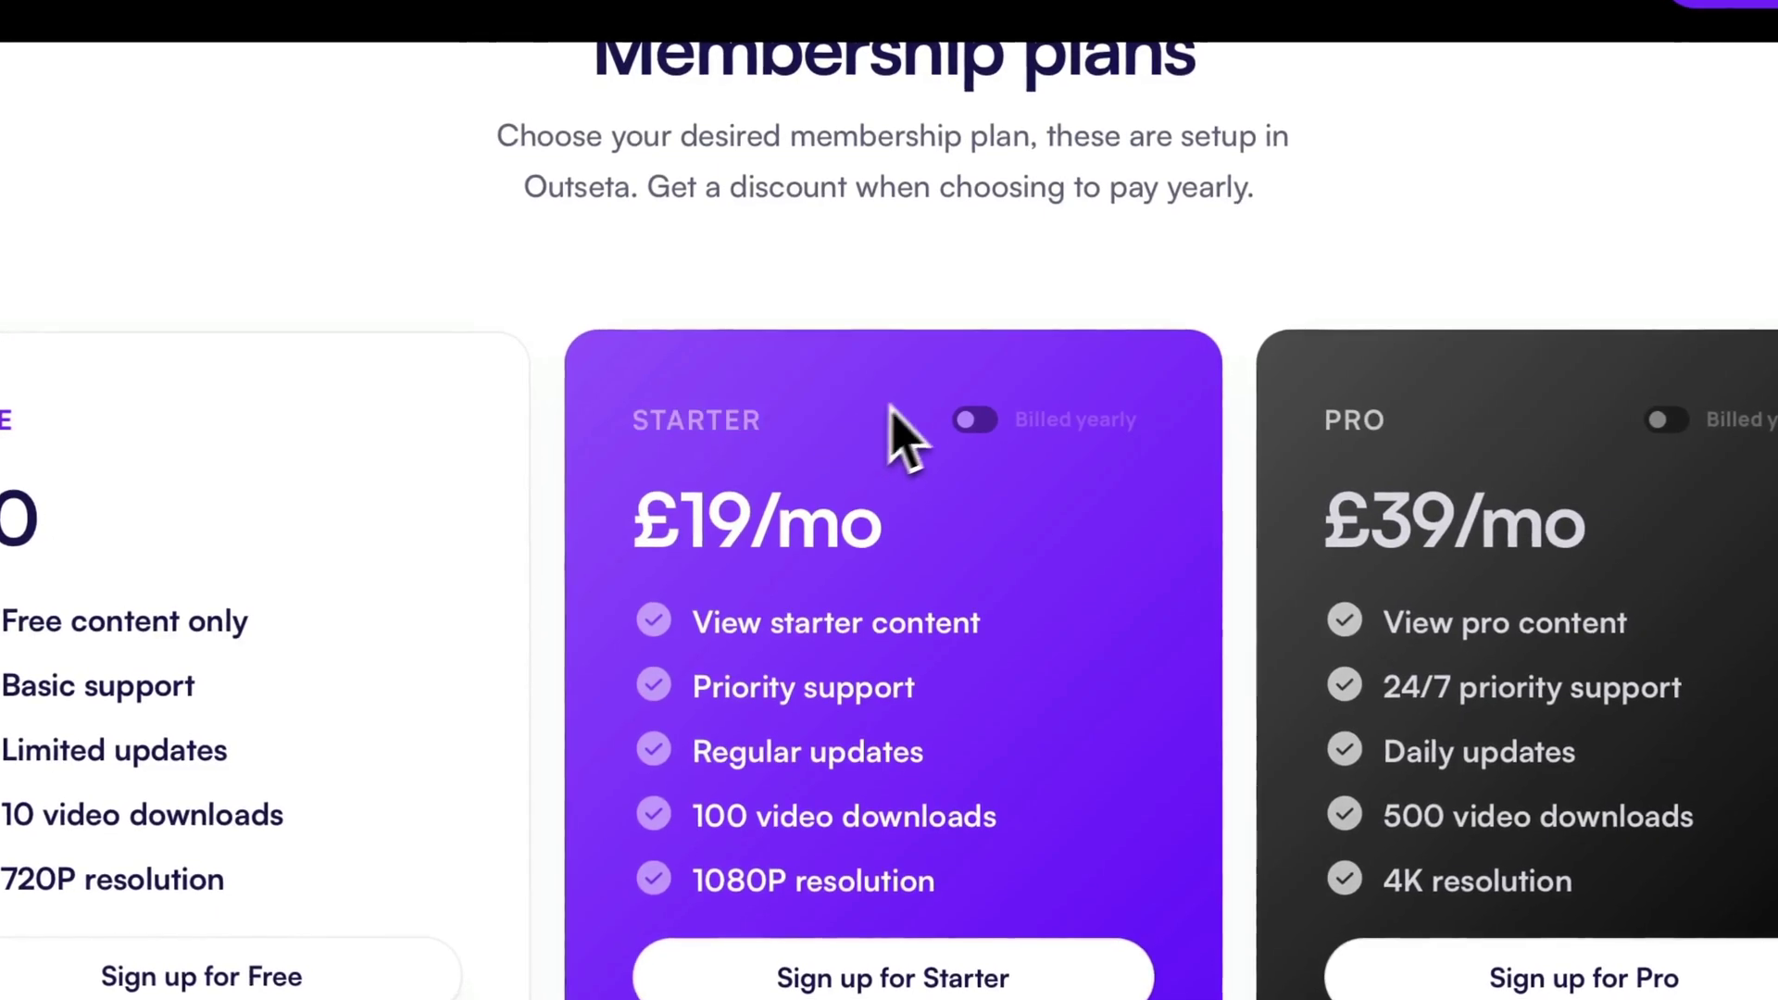
{"action": "scroll", "coordinate": [1175, 659], "scroll_direction": "down", "scroll_amount": 5}
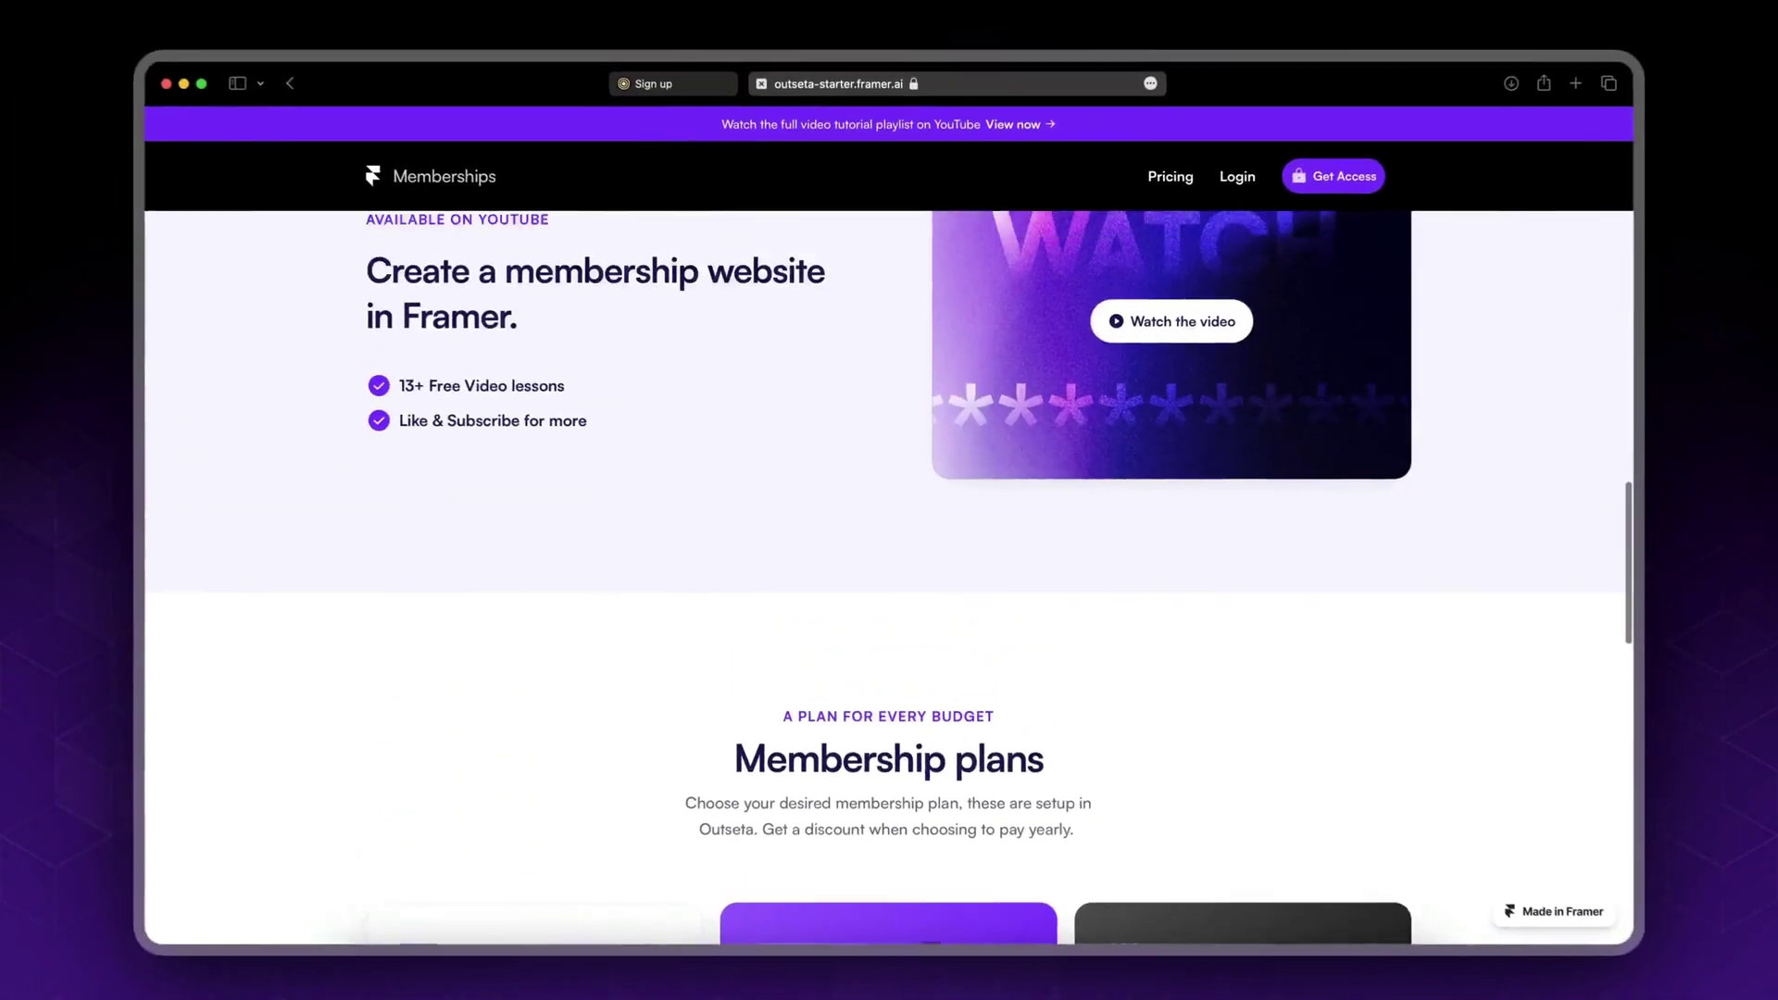
{"action": "scroll", "coordinate": [1079, 494], "scroll_direction": "up", "scroll_amount": 15}
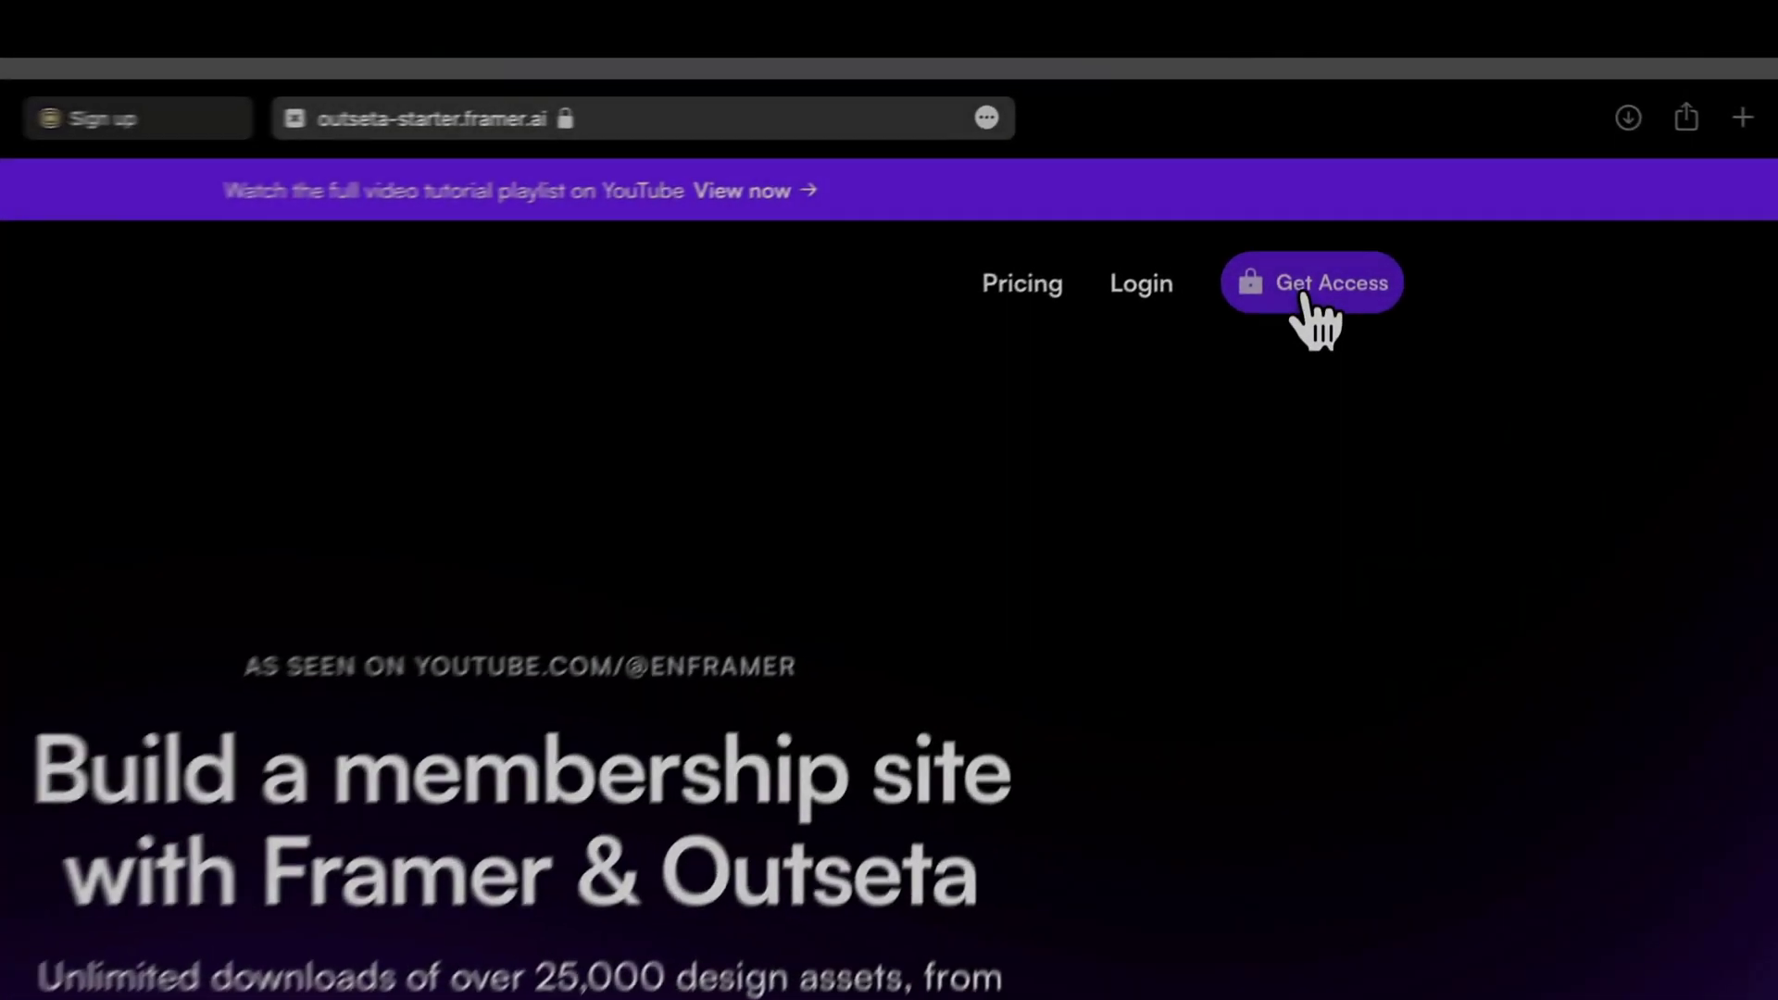
{"action": "left_click", "coordinate": [1306, 185]}
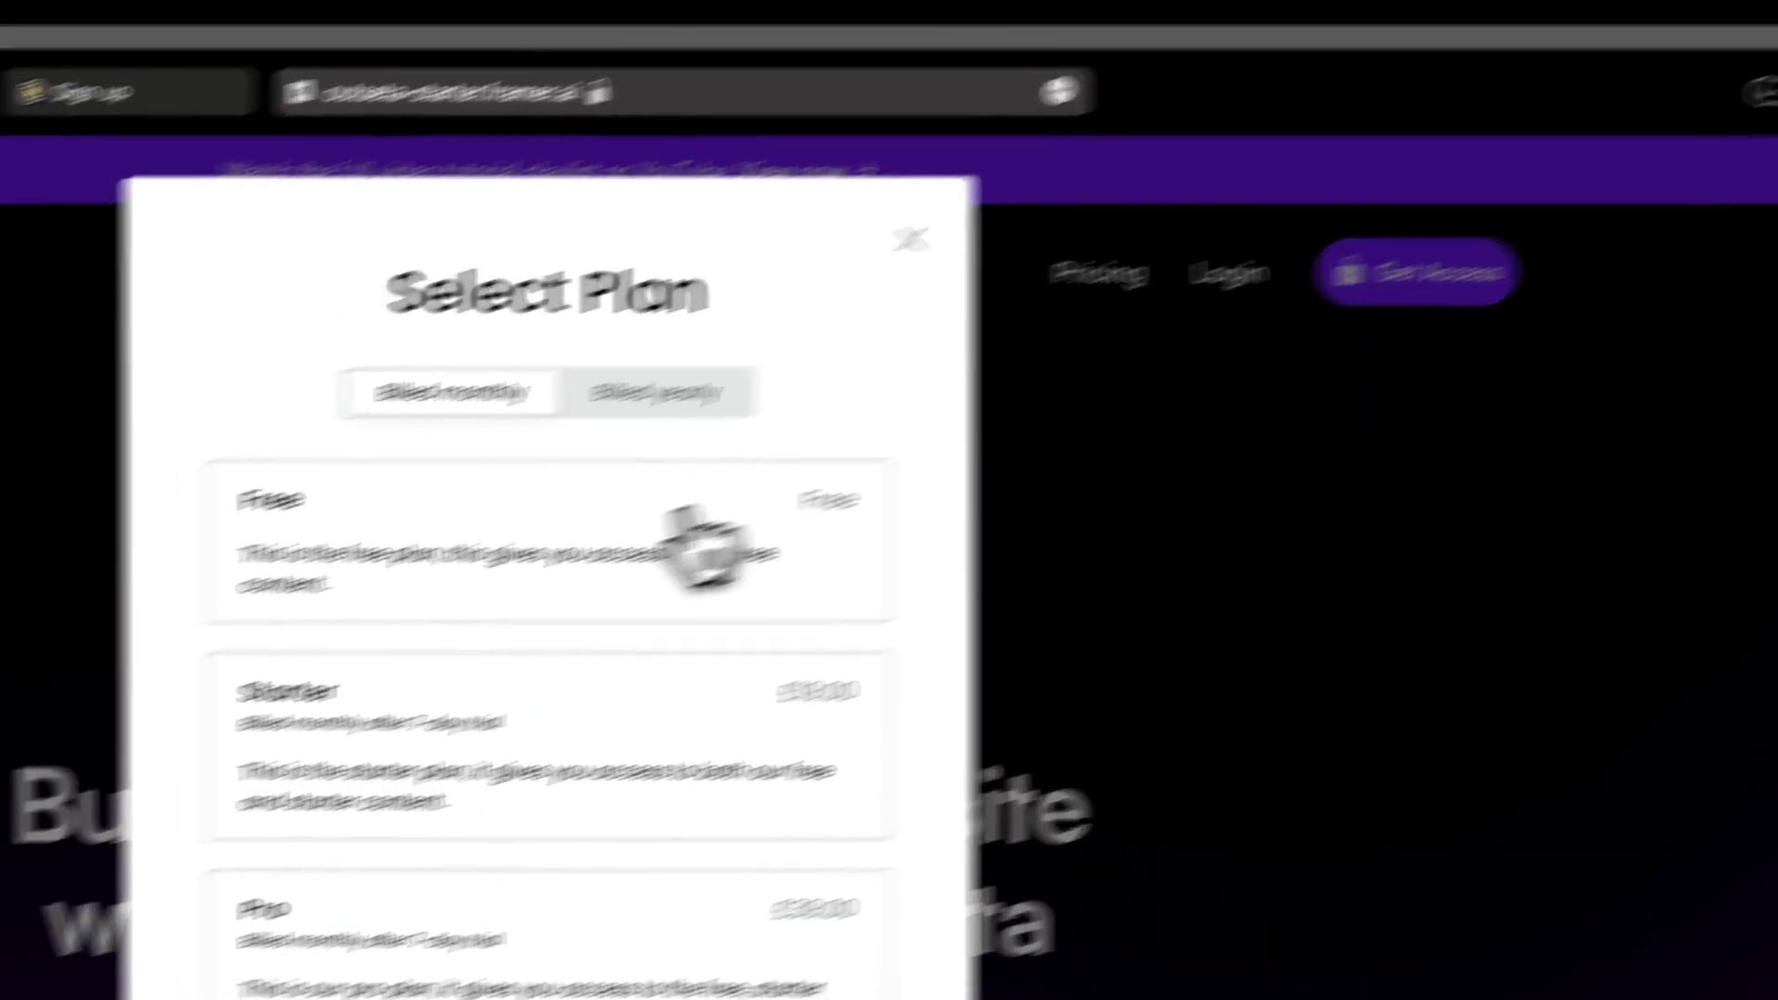
{"action": "left_click", "coordinate": [704, 547]}
Sign up with an email address, complete the free checkout, and set an account password
{"action": "left_click", "coordinate": [360, 725]}
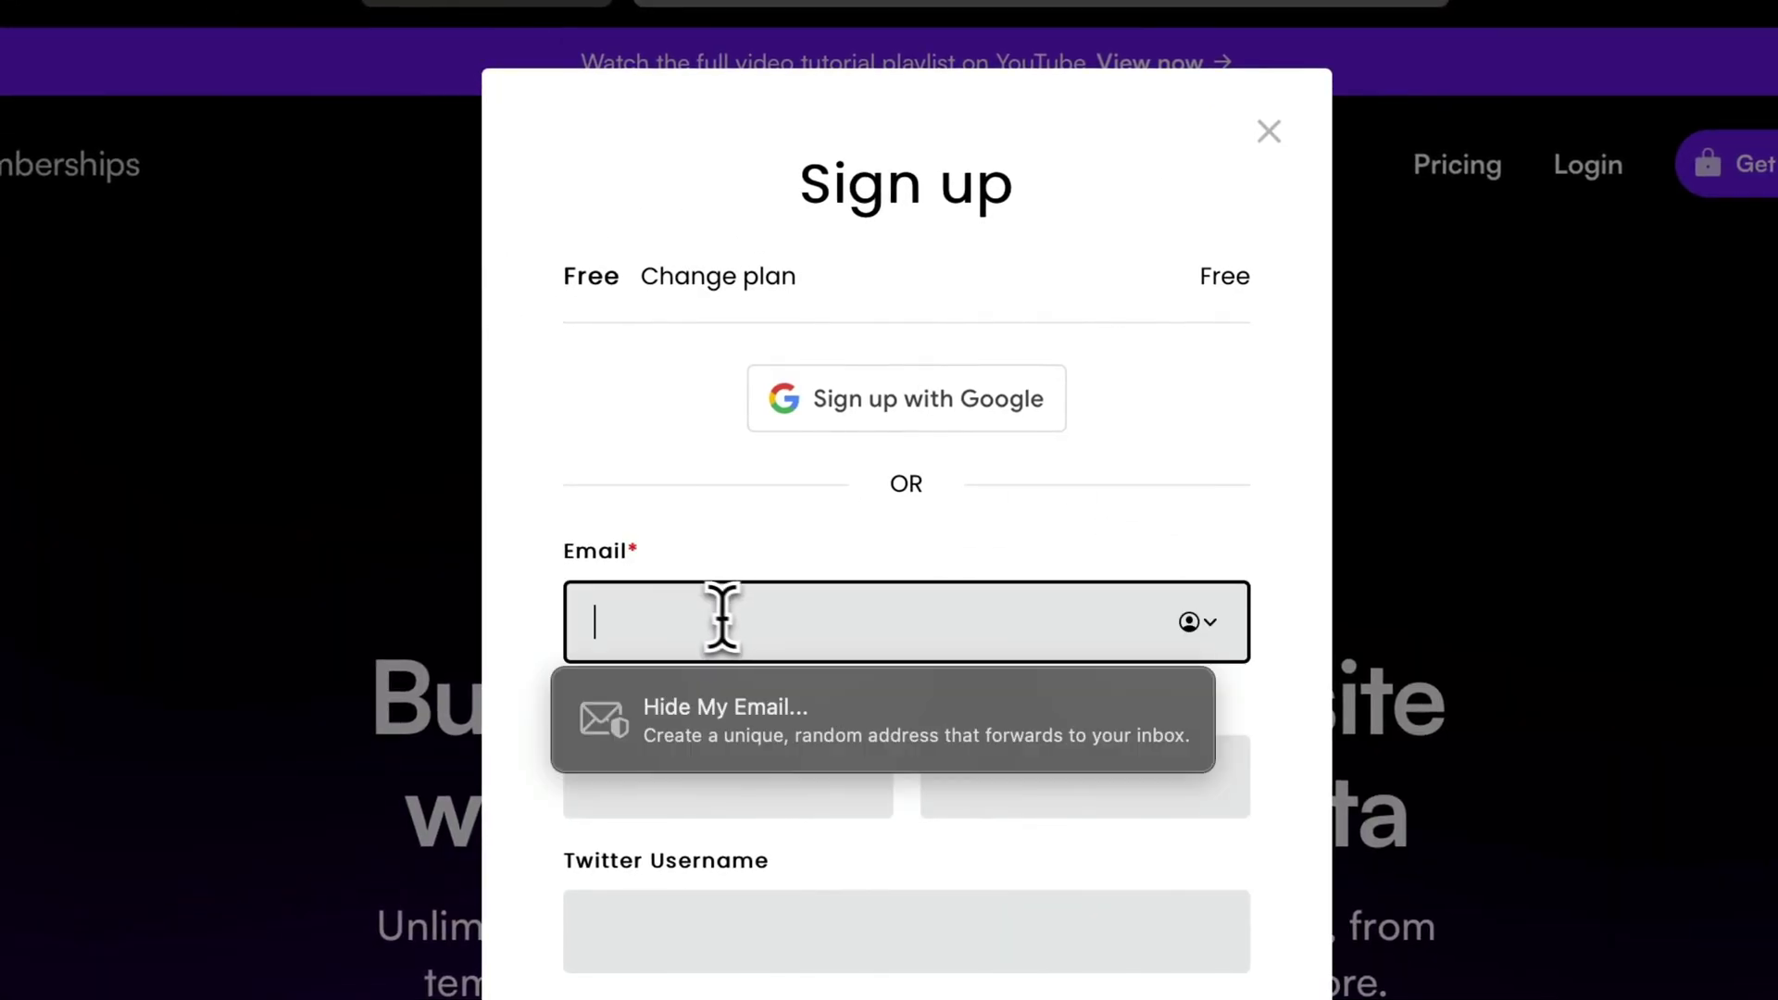
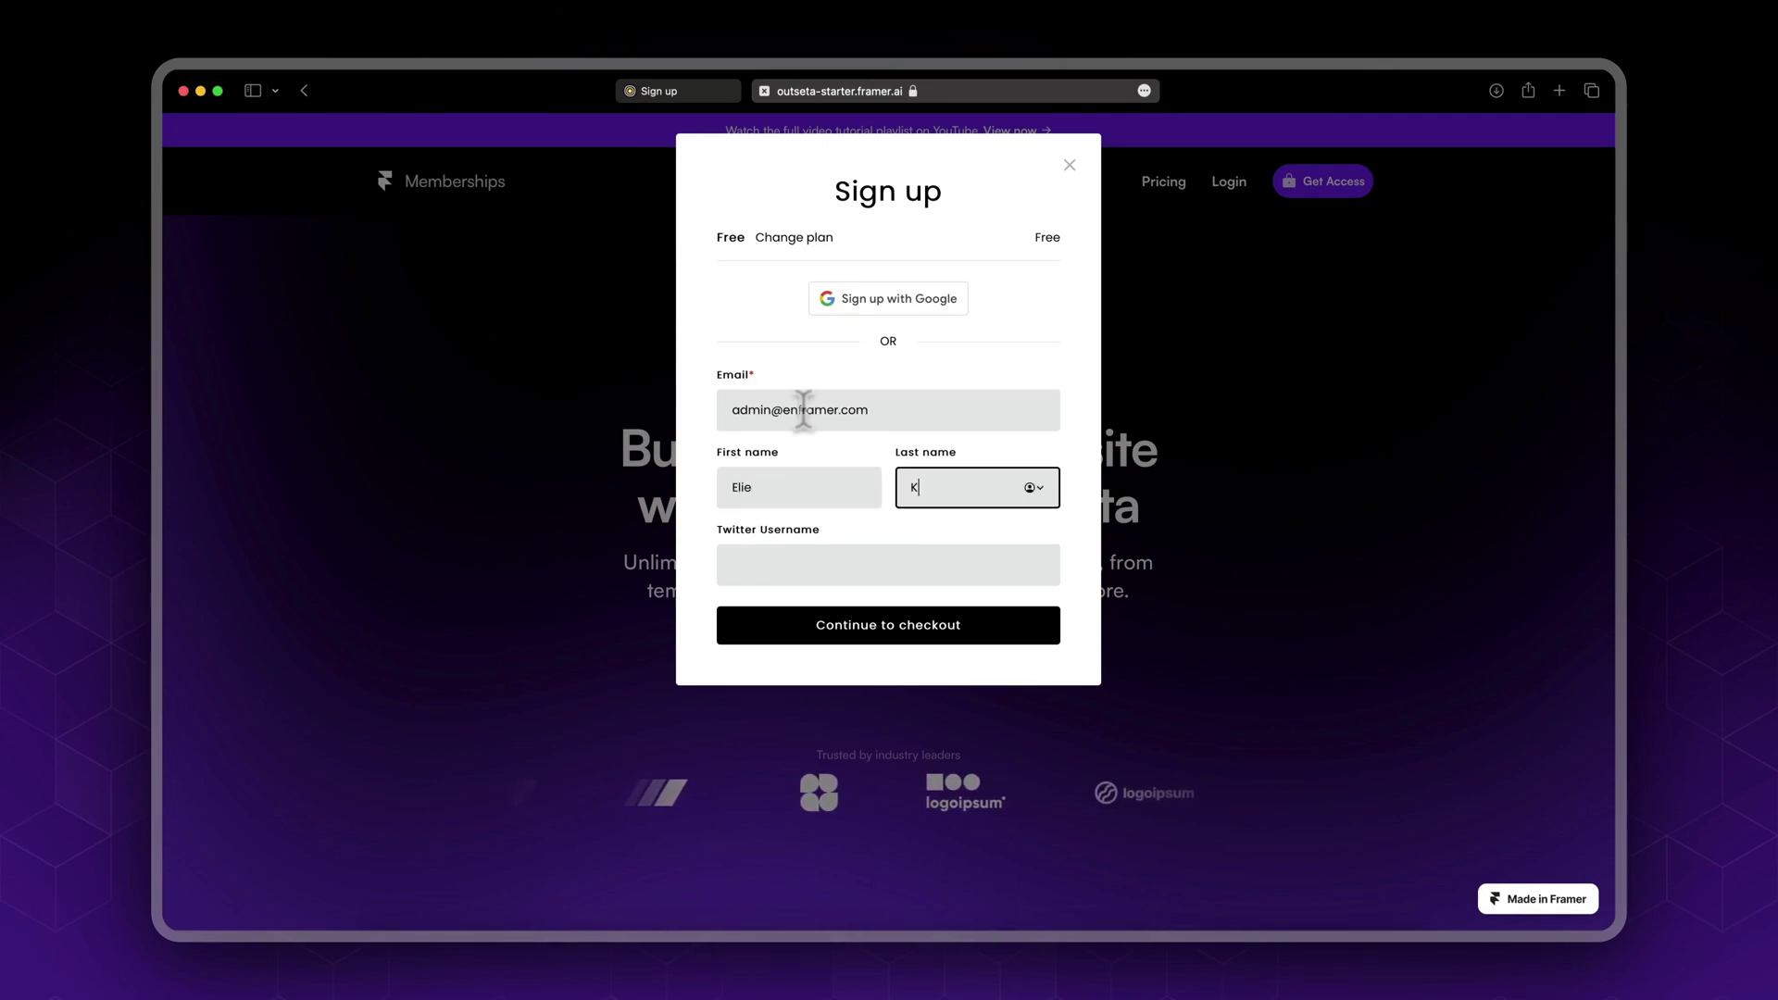
{"action": "left_click", "coordinate": [909, 638]}
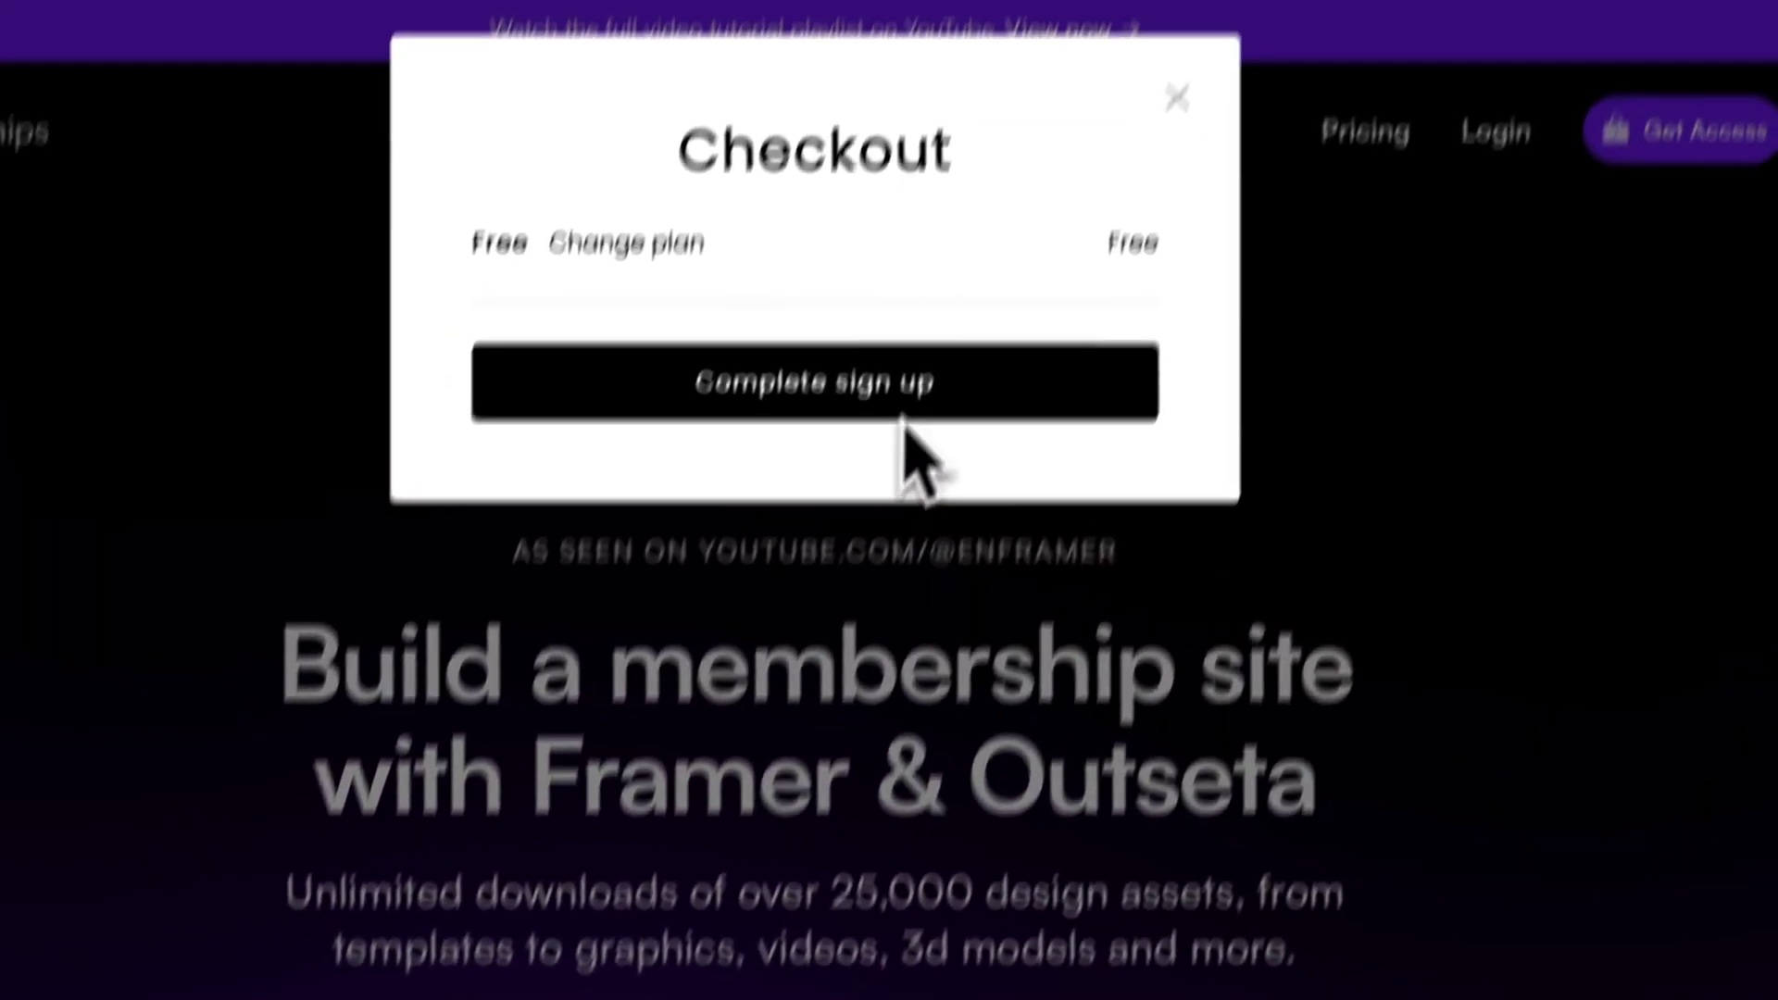
{"action": "left_click", "coordinate": [833, 385]}
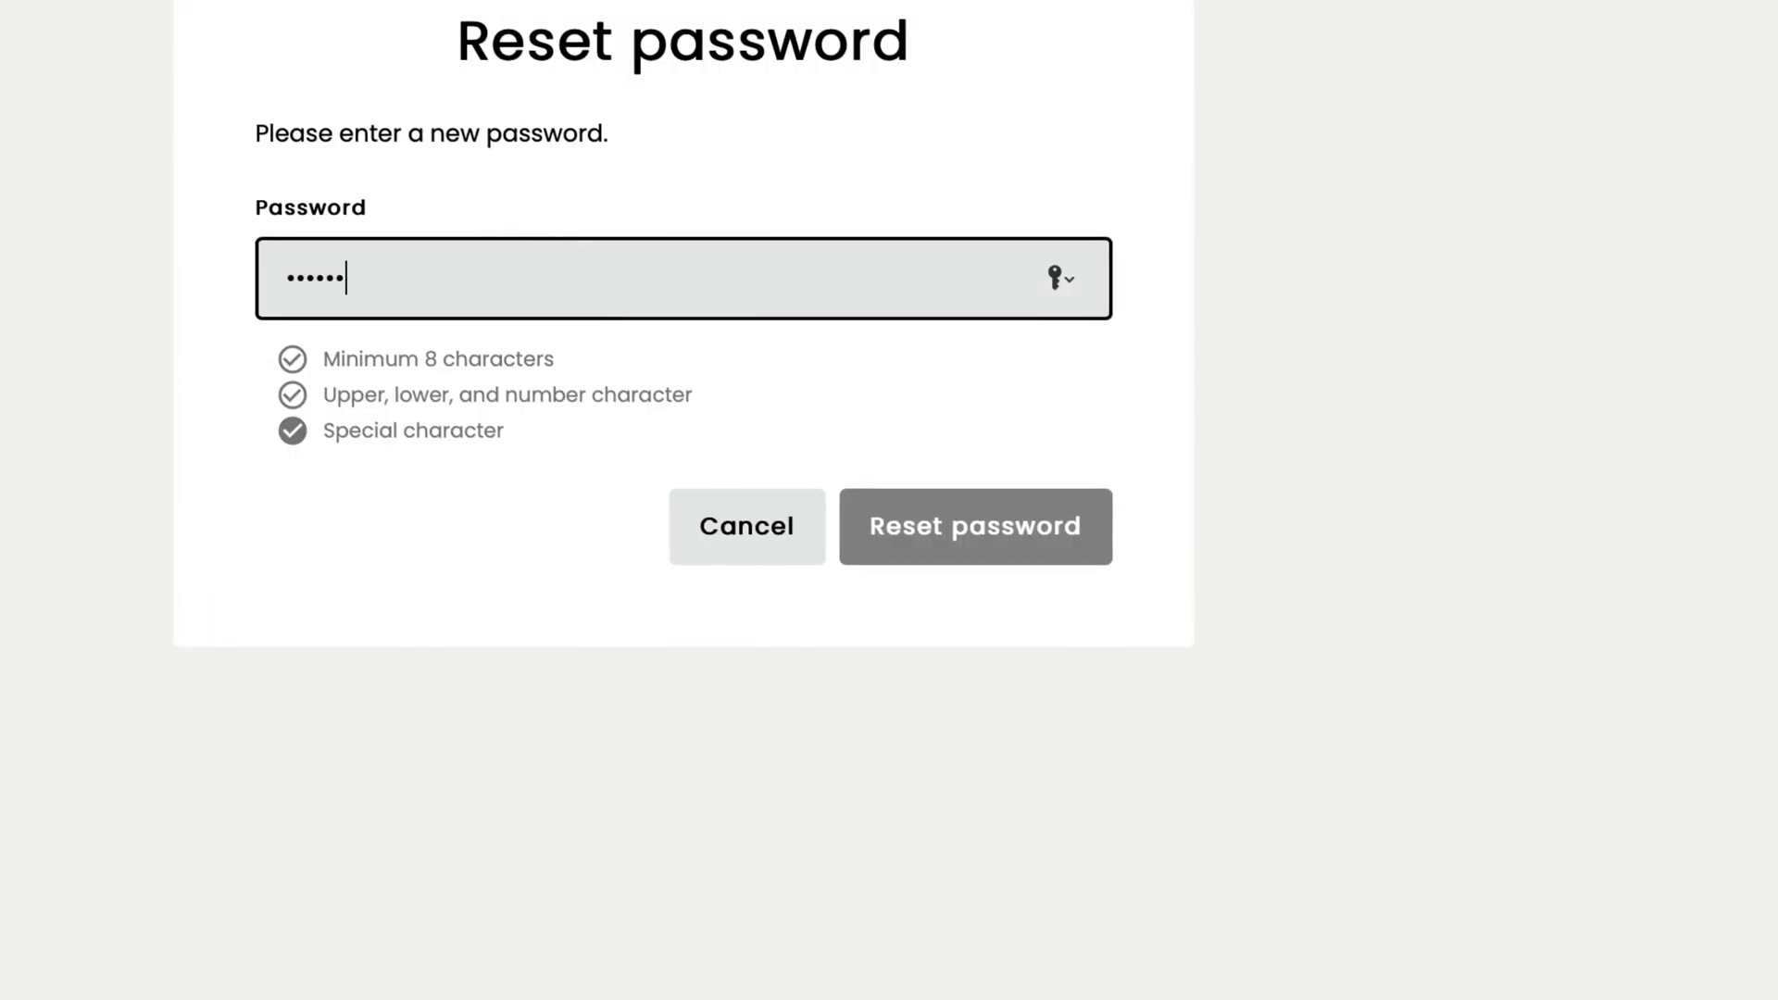
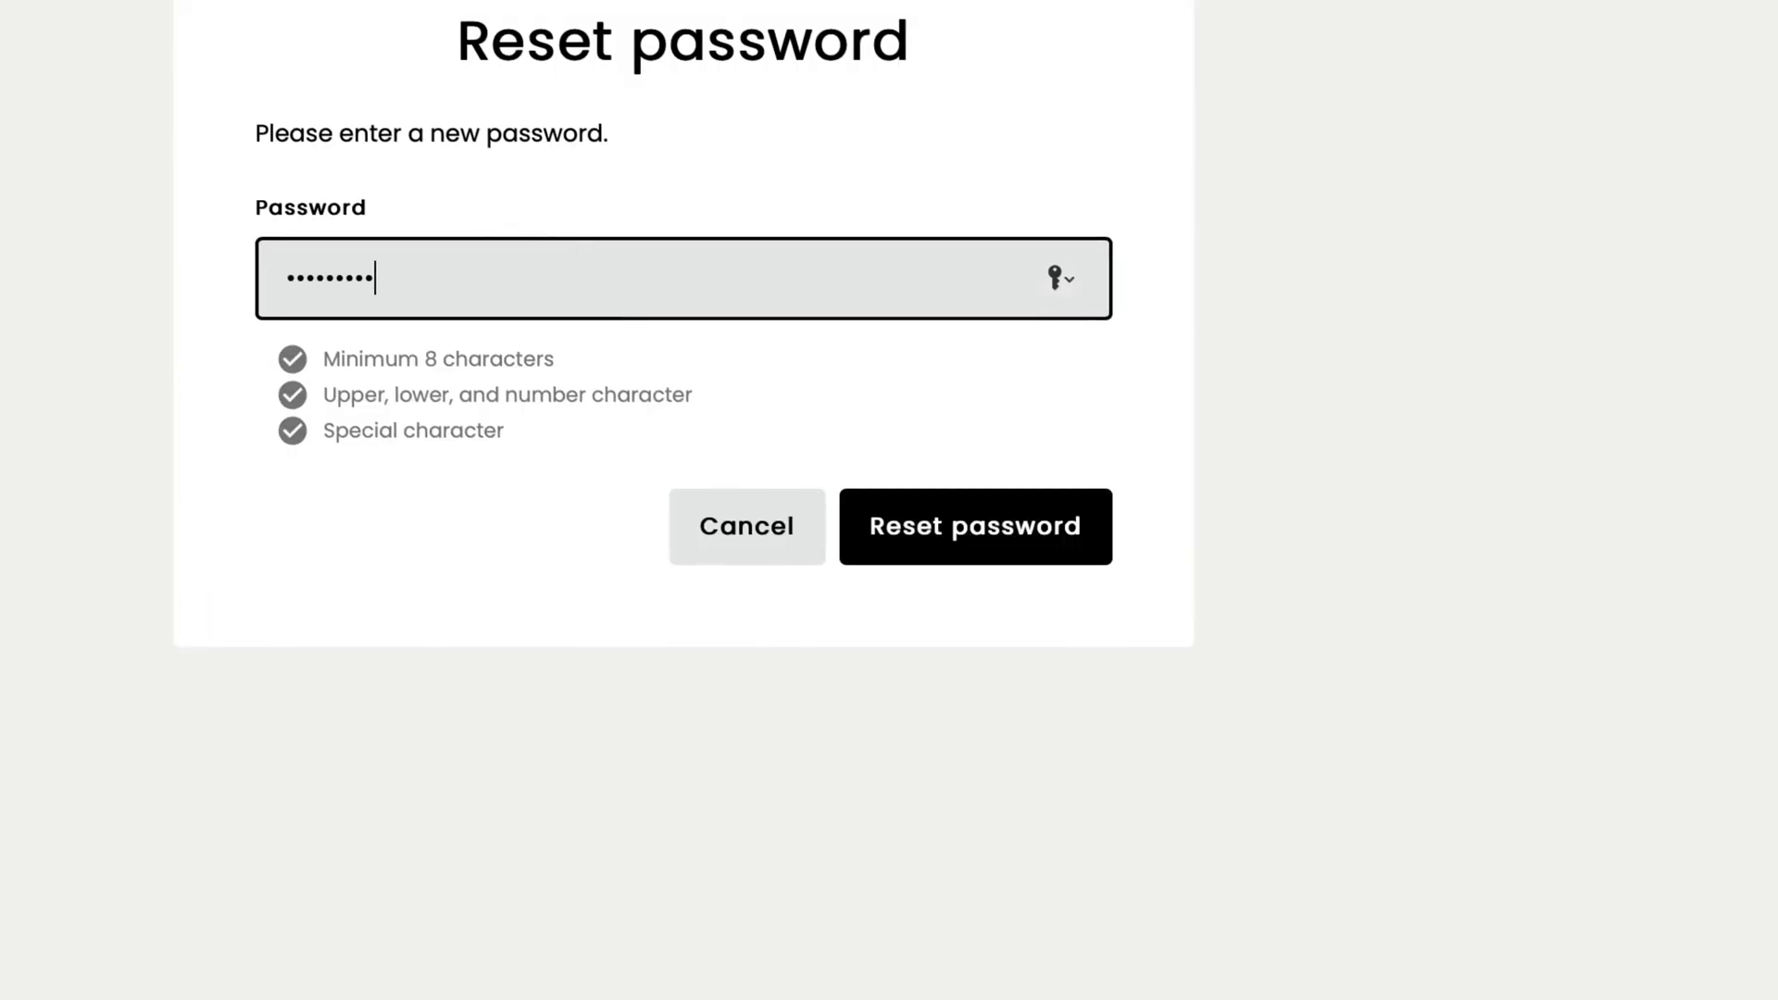
{"action": "left_click", "coordinate": [960, 546]}
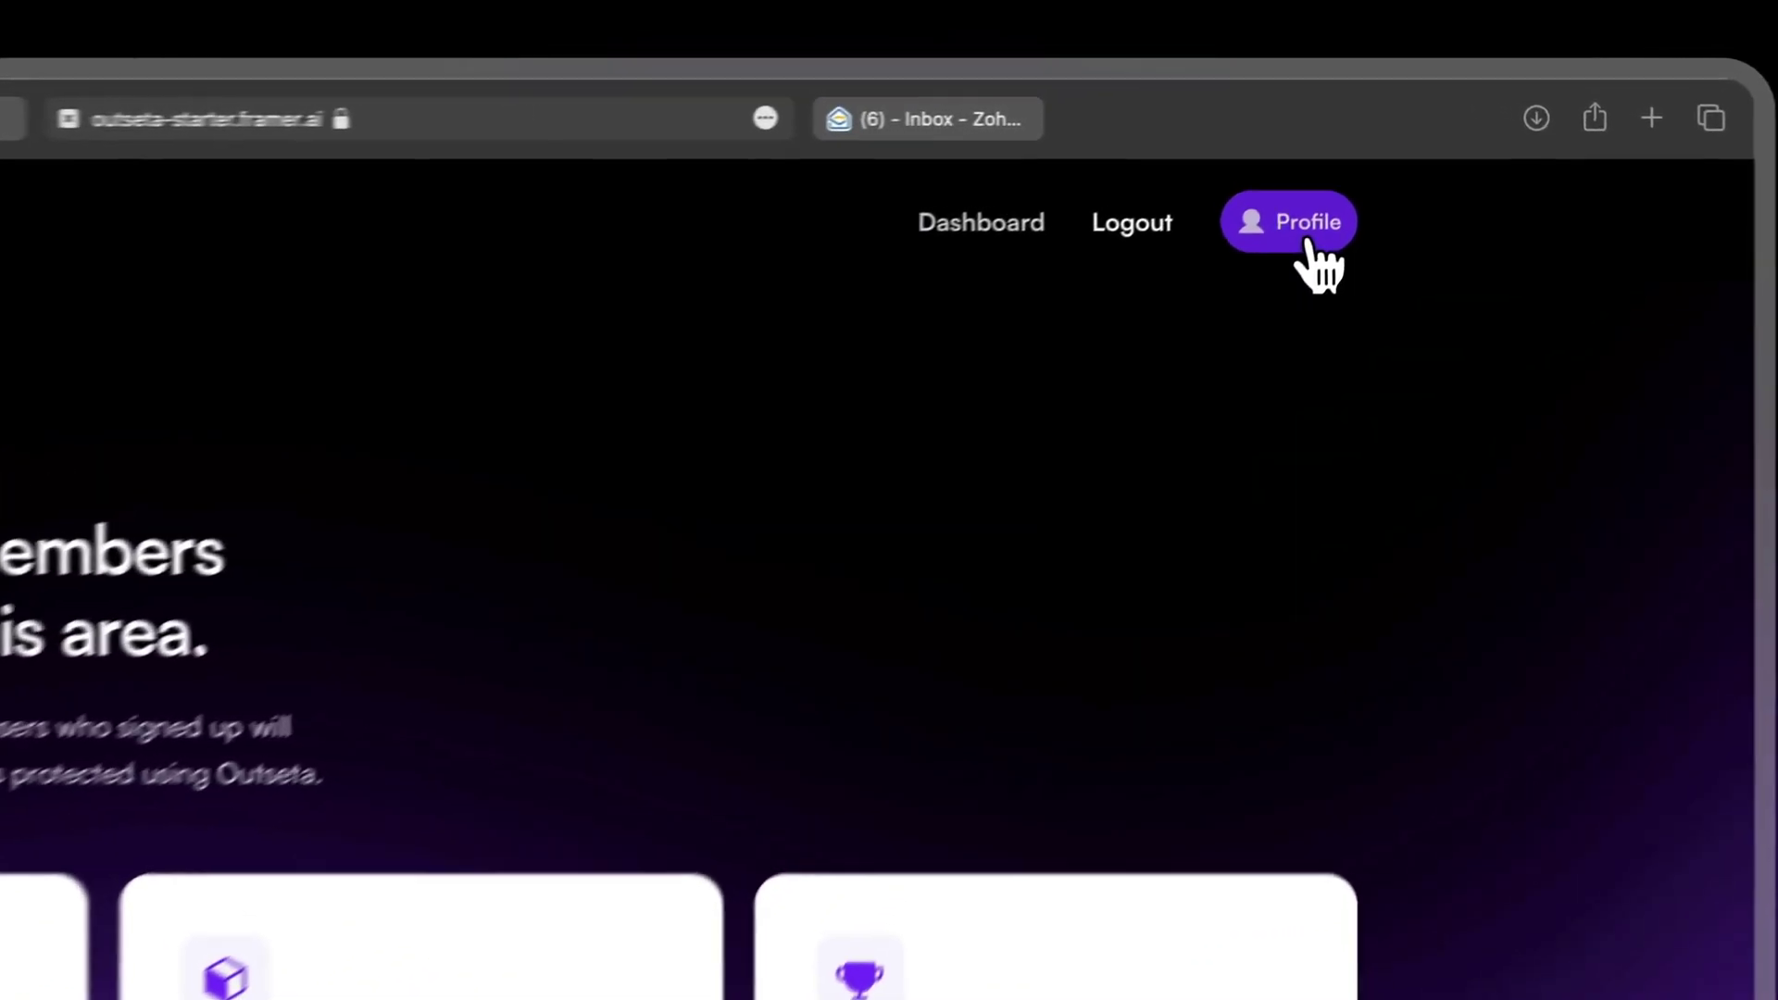
{"action": "left_click", "coordinate": [1370, 153]}
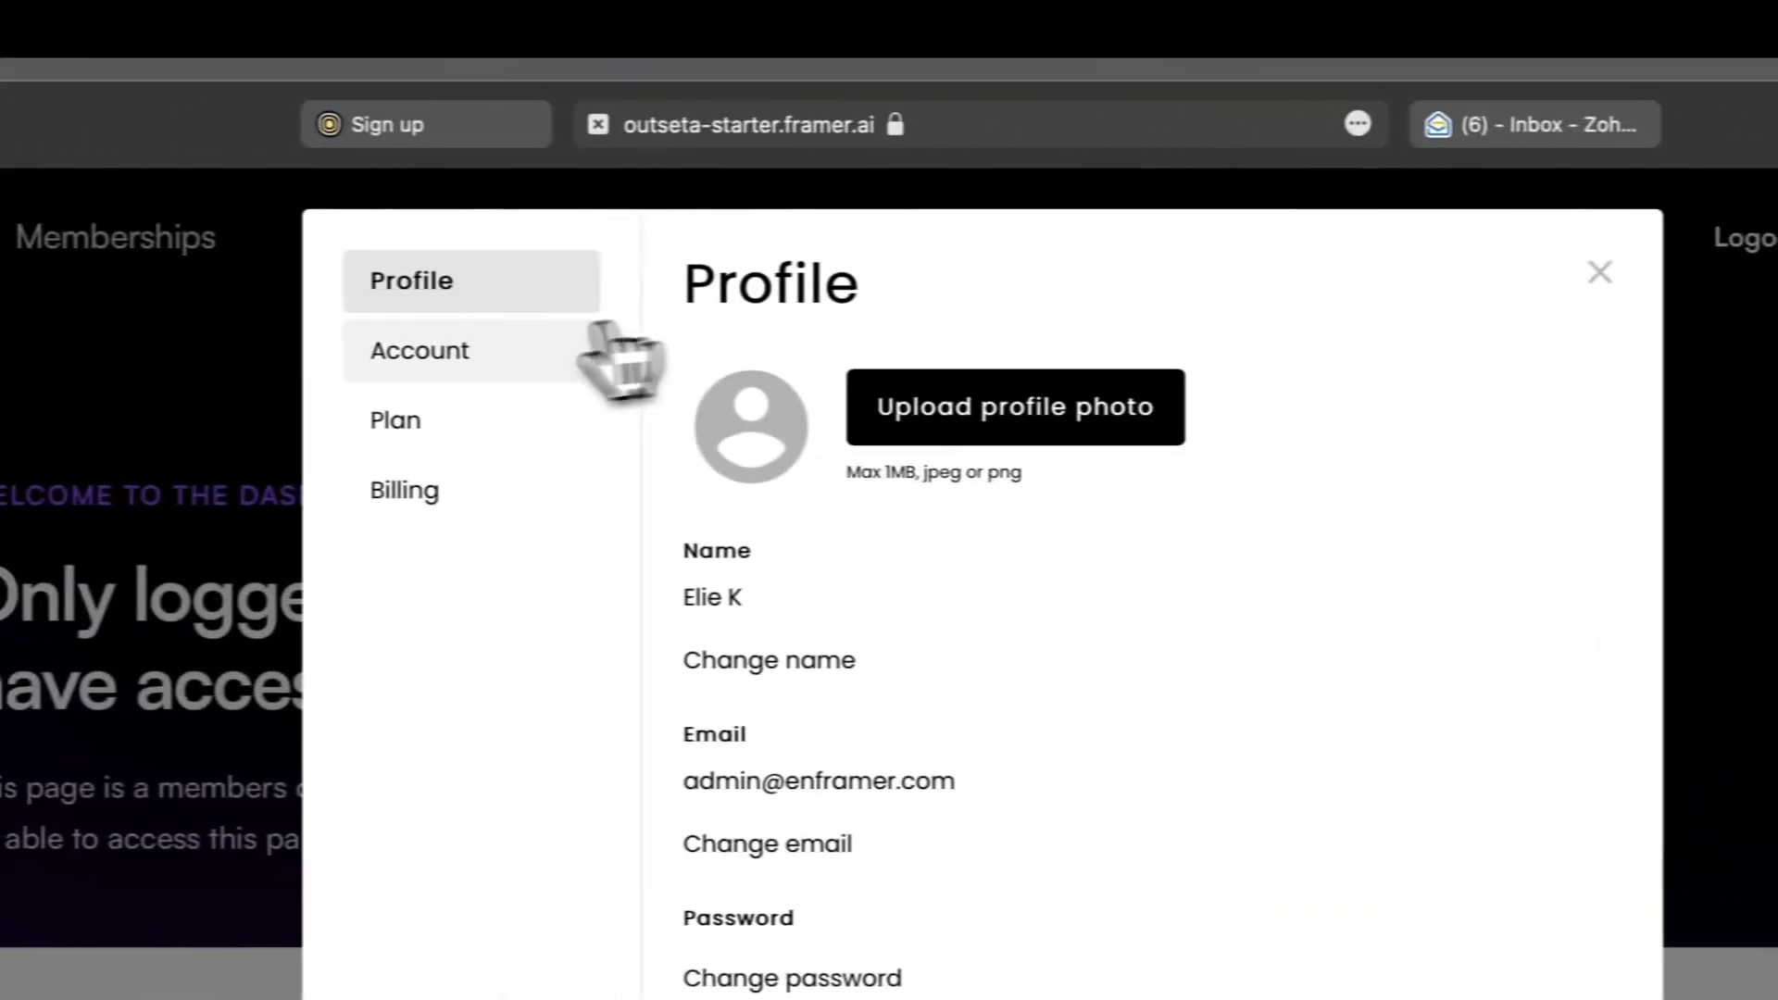
{"action": "left_click", "coordinate": [468, 350]}
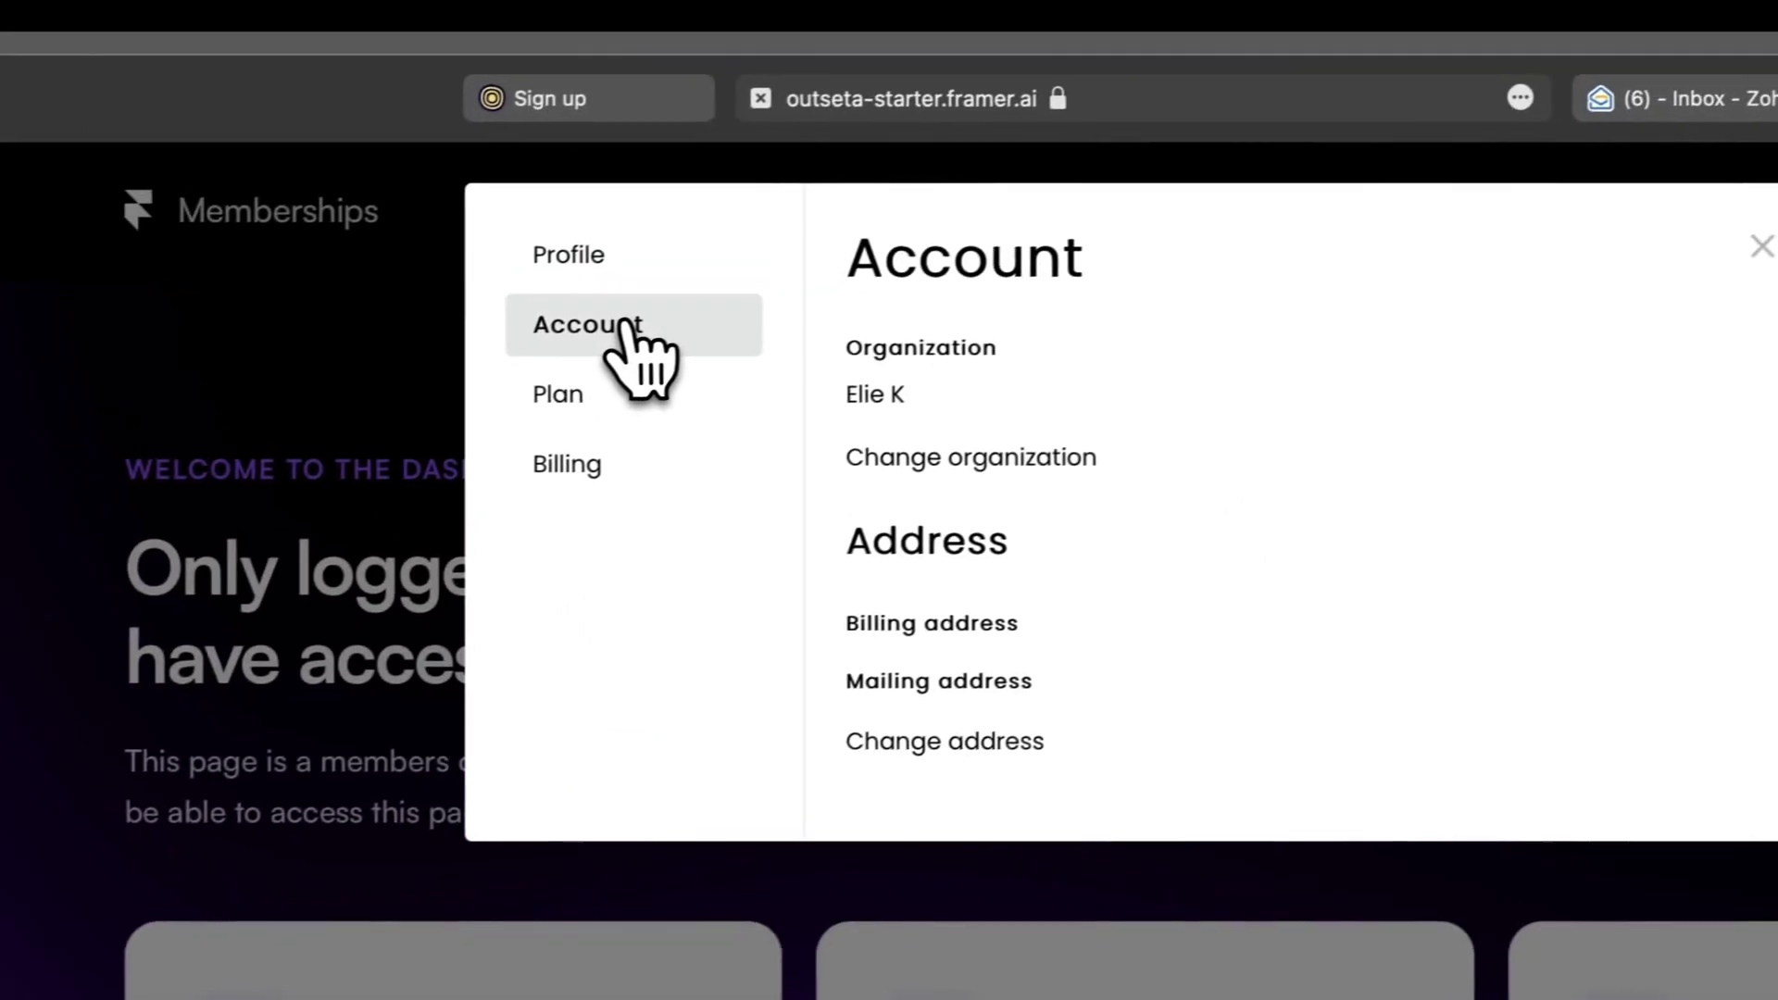
{"action": "left_click", "coordinate": [472, 295]}
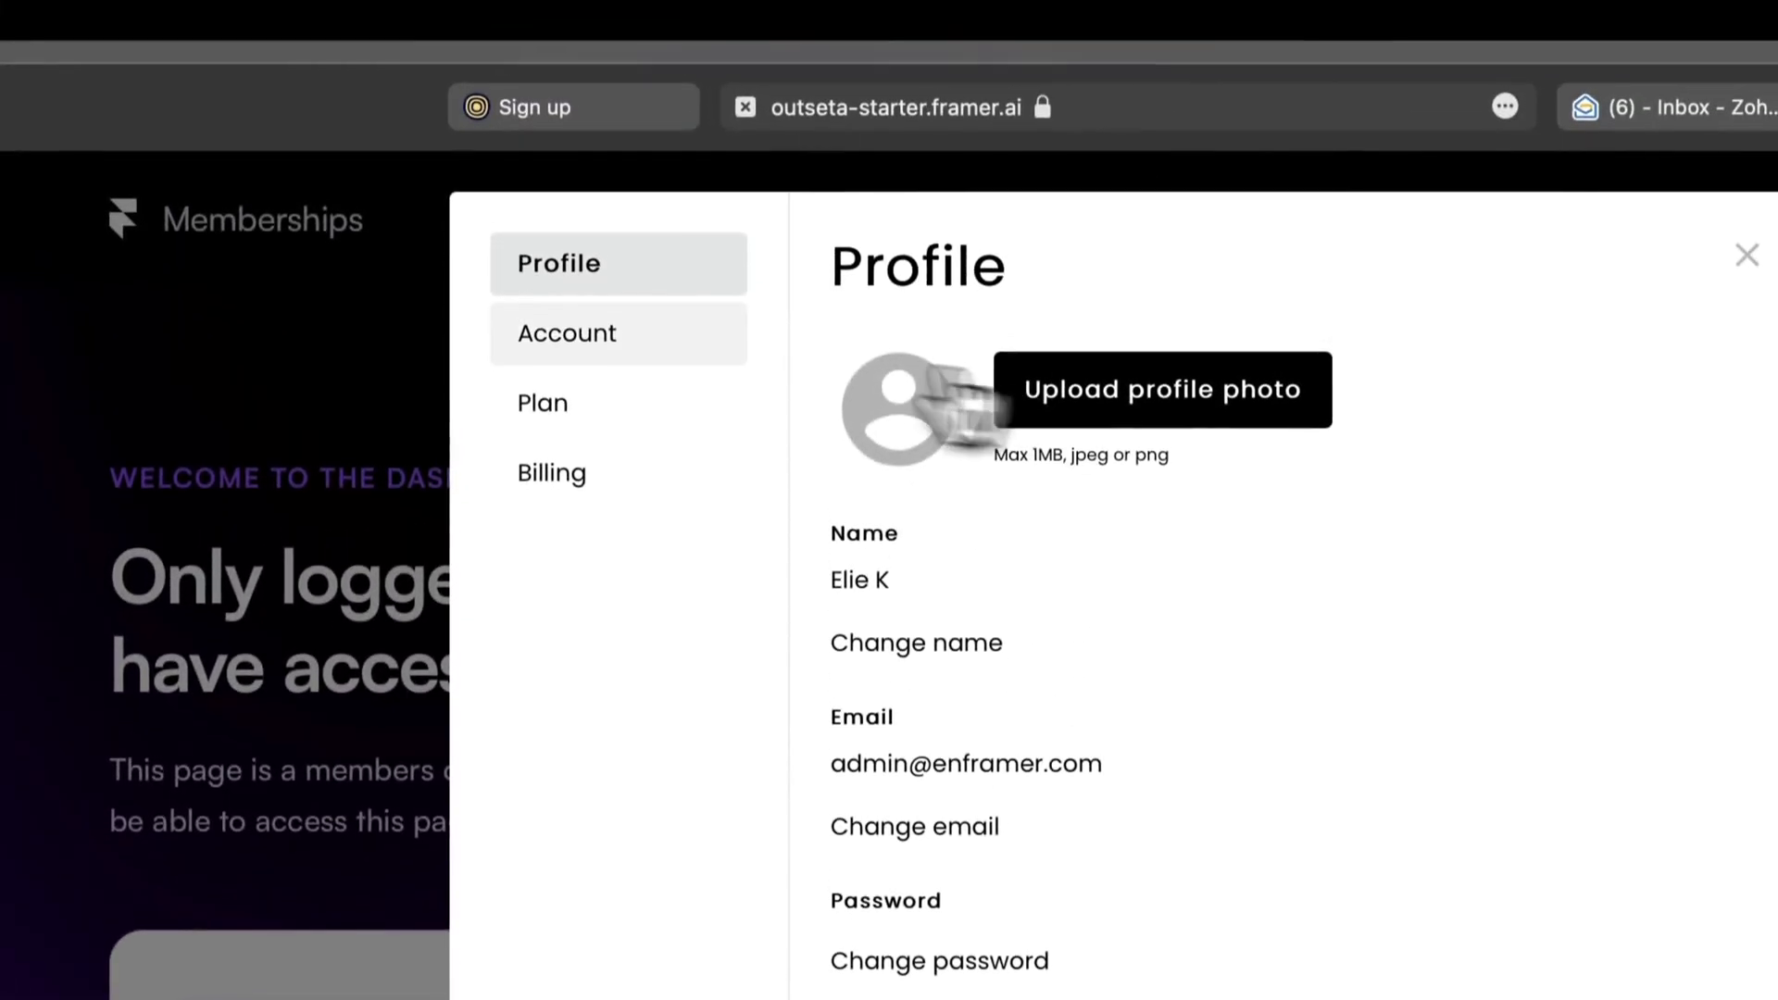
{"action": "left_click", "coordinate": [616, 347]}
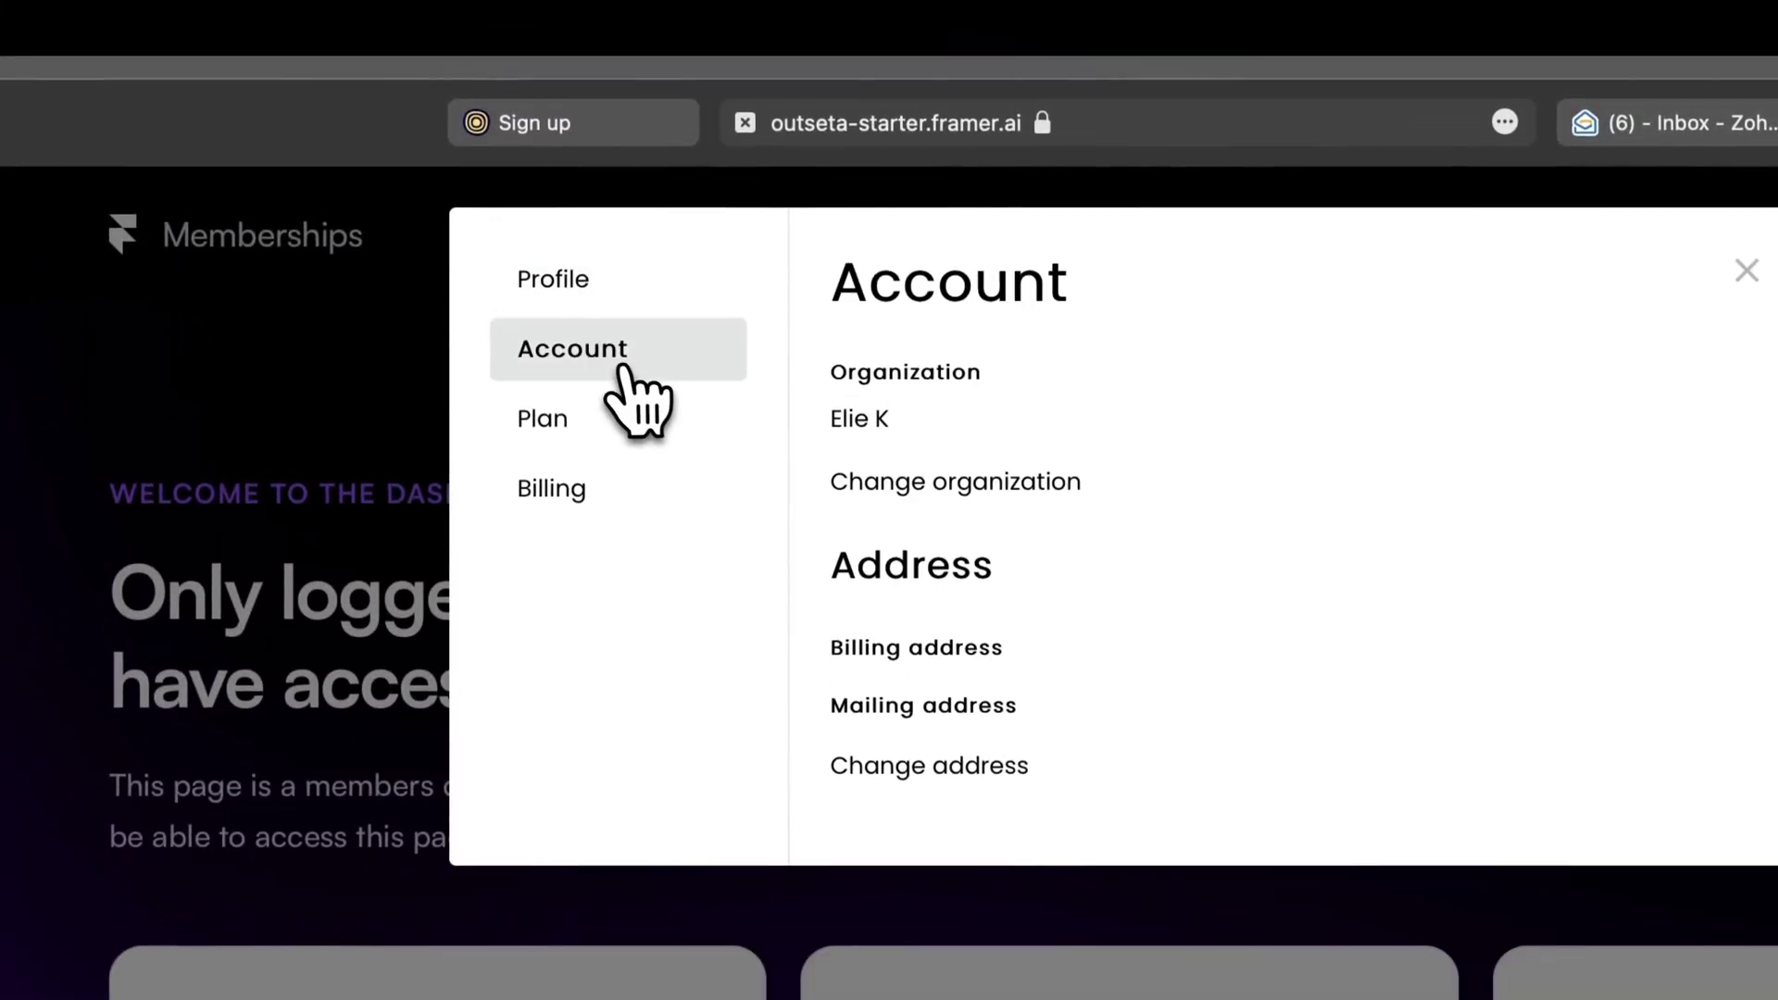
{"action": "left_click", "coordinate": [594, 422]}
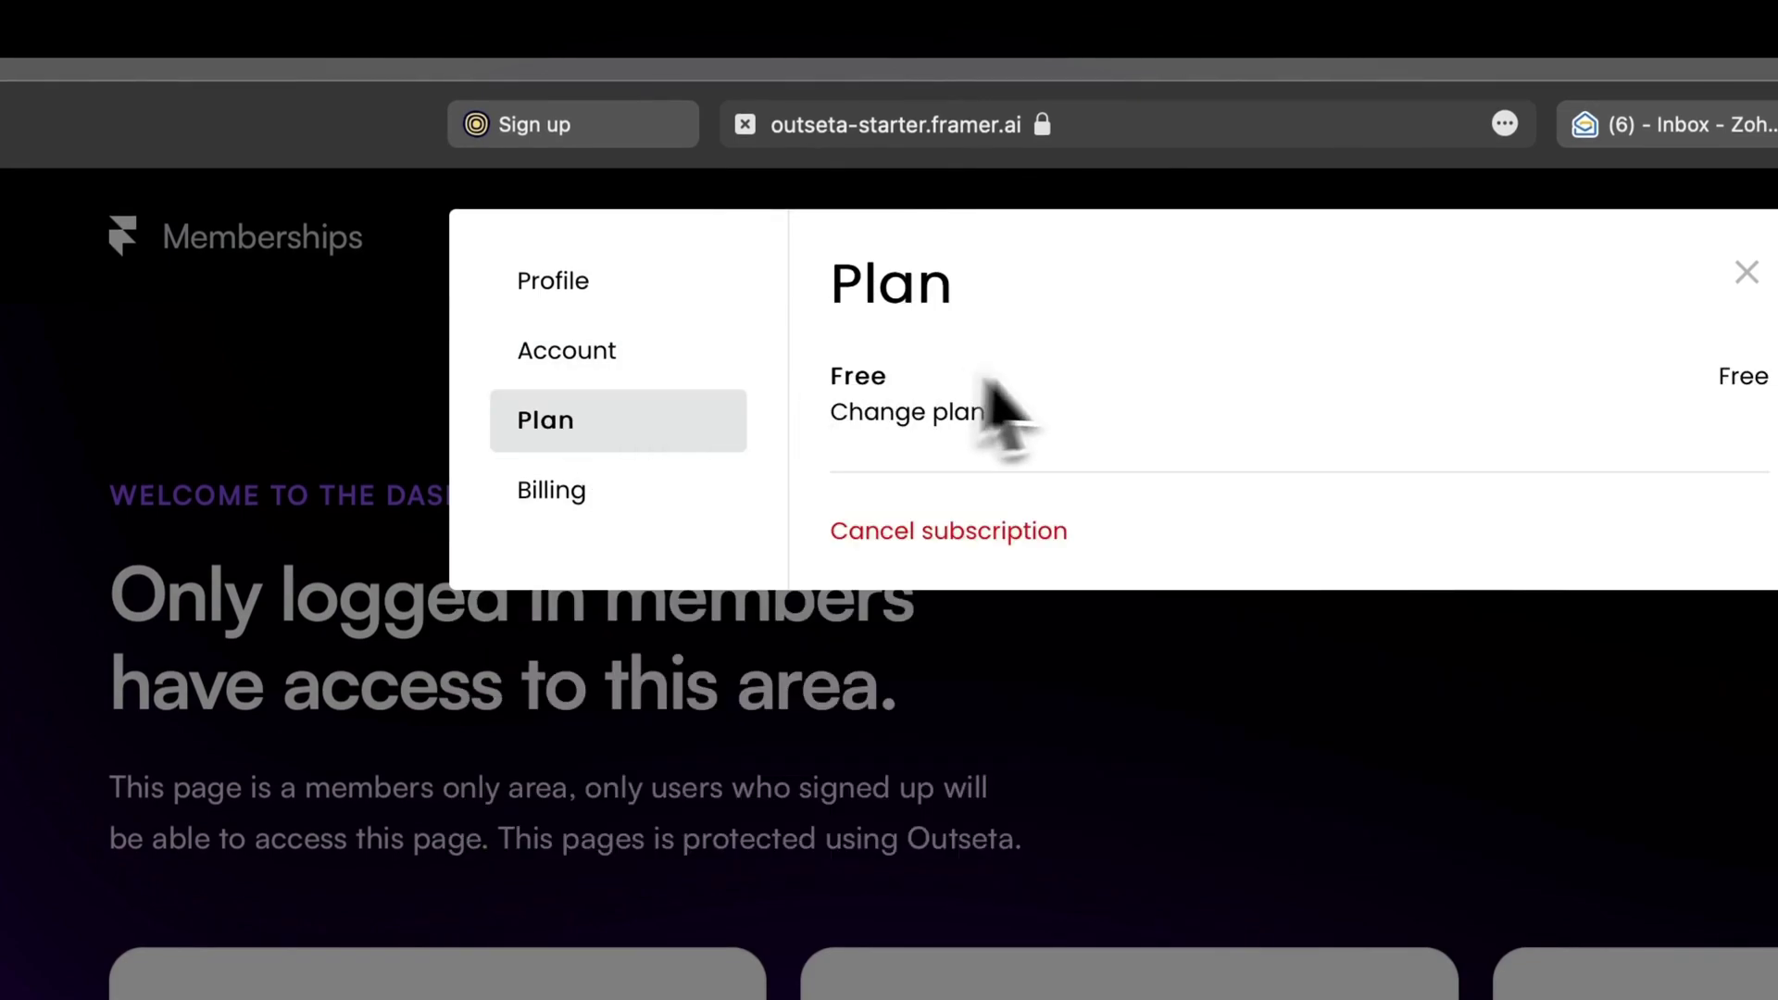
{"action": "left_click", "coordinate": [968, 413]}
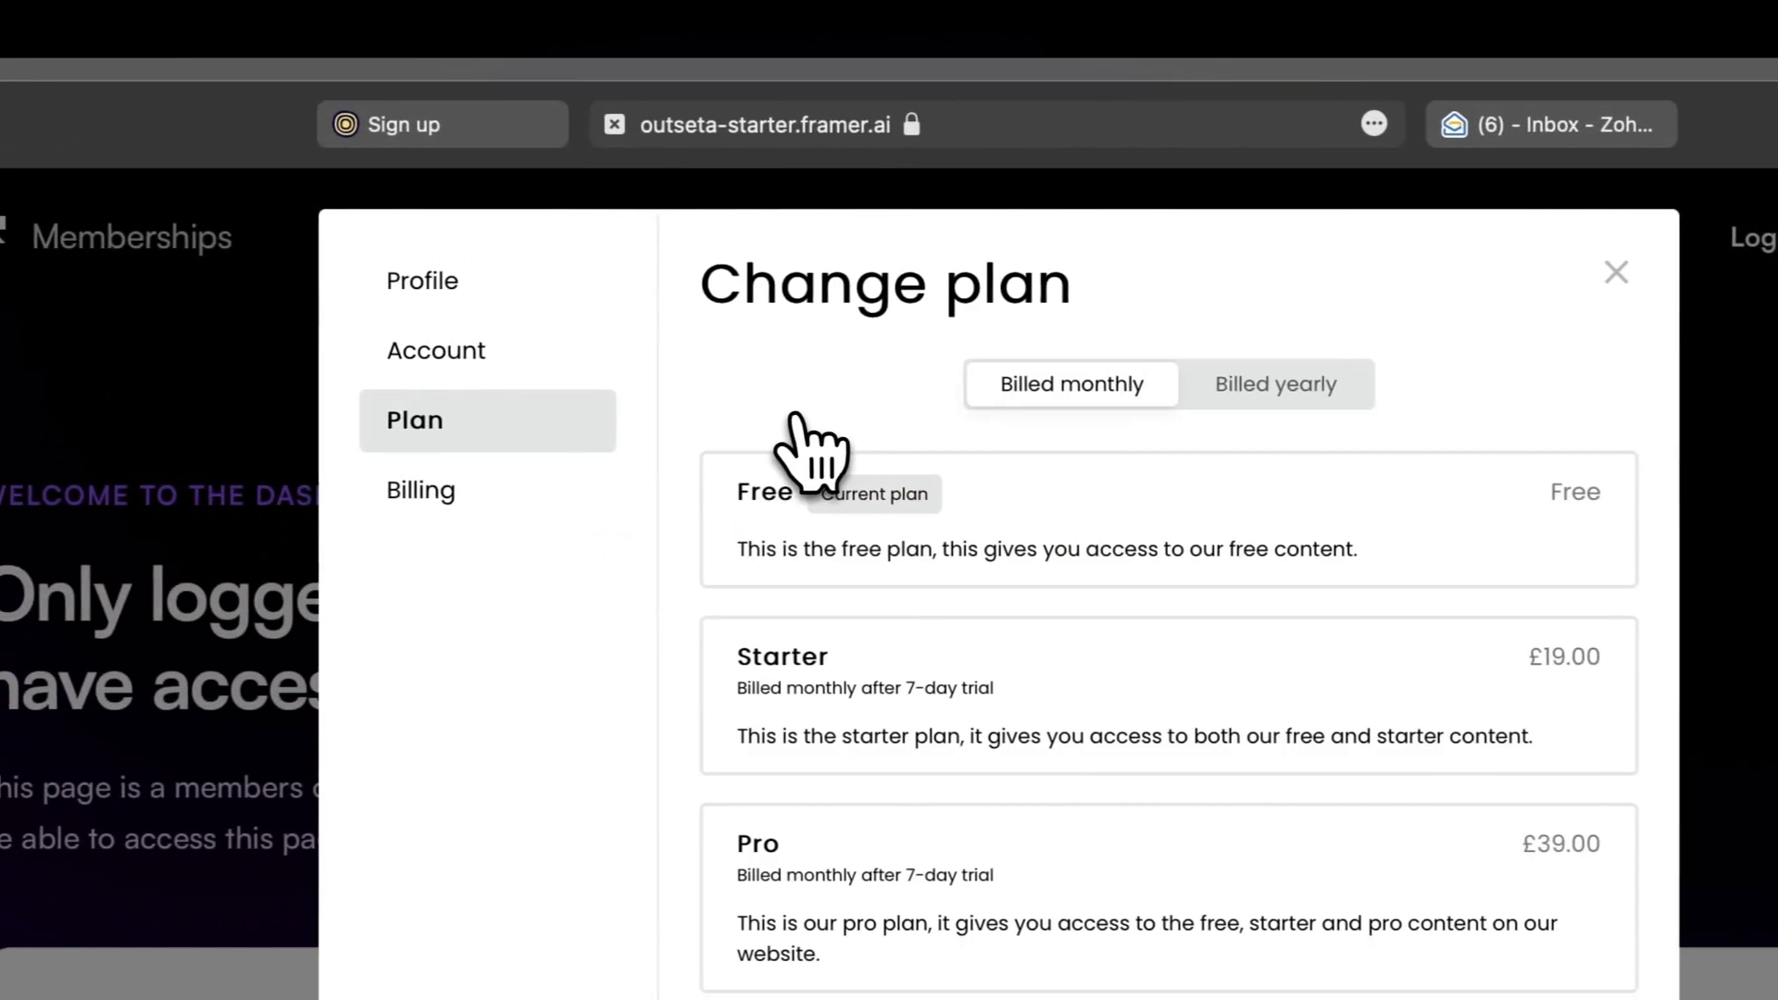
{"action": "left_click", "coordinate": [435, 490]}
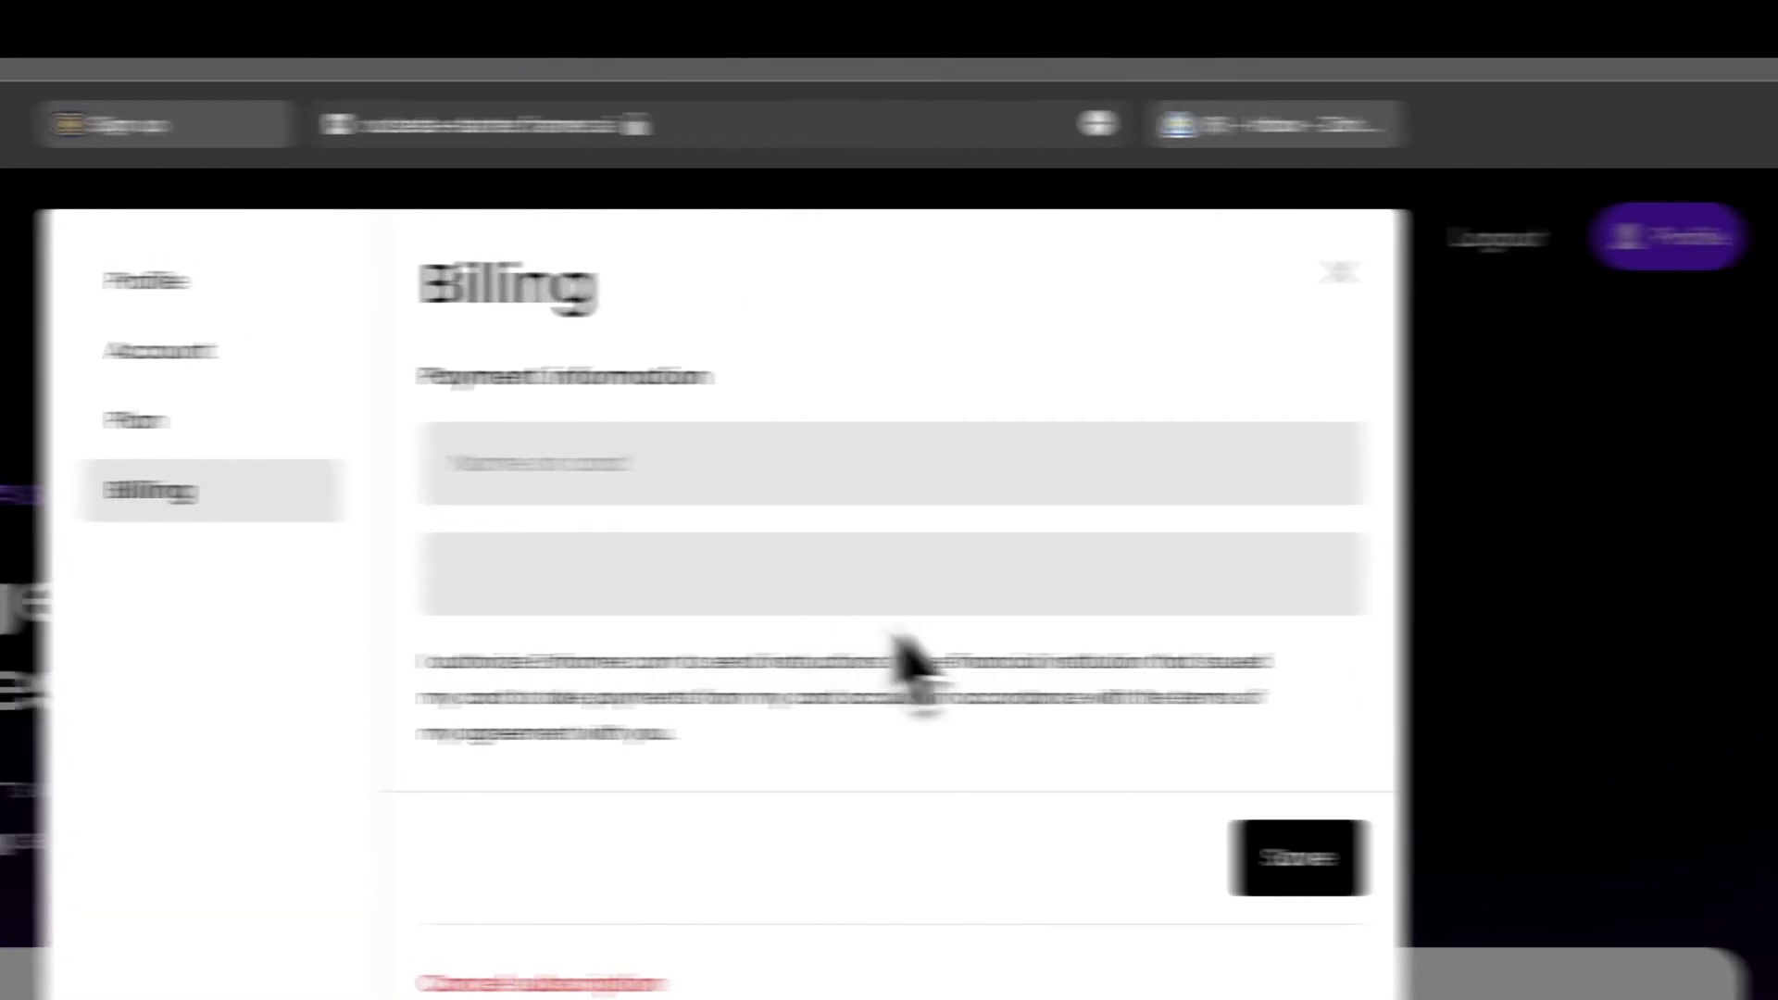
{"action": "left_click", "coordinate": [1055, 271]}
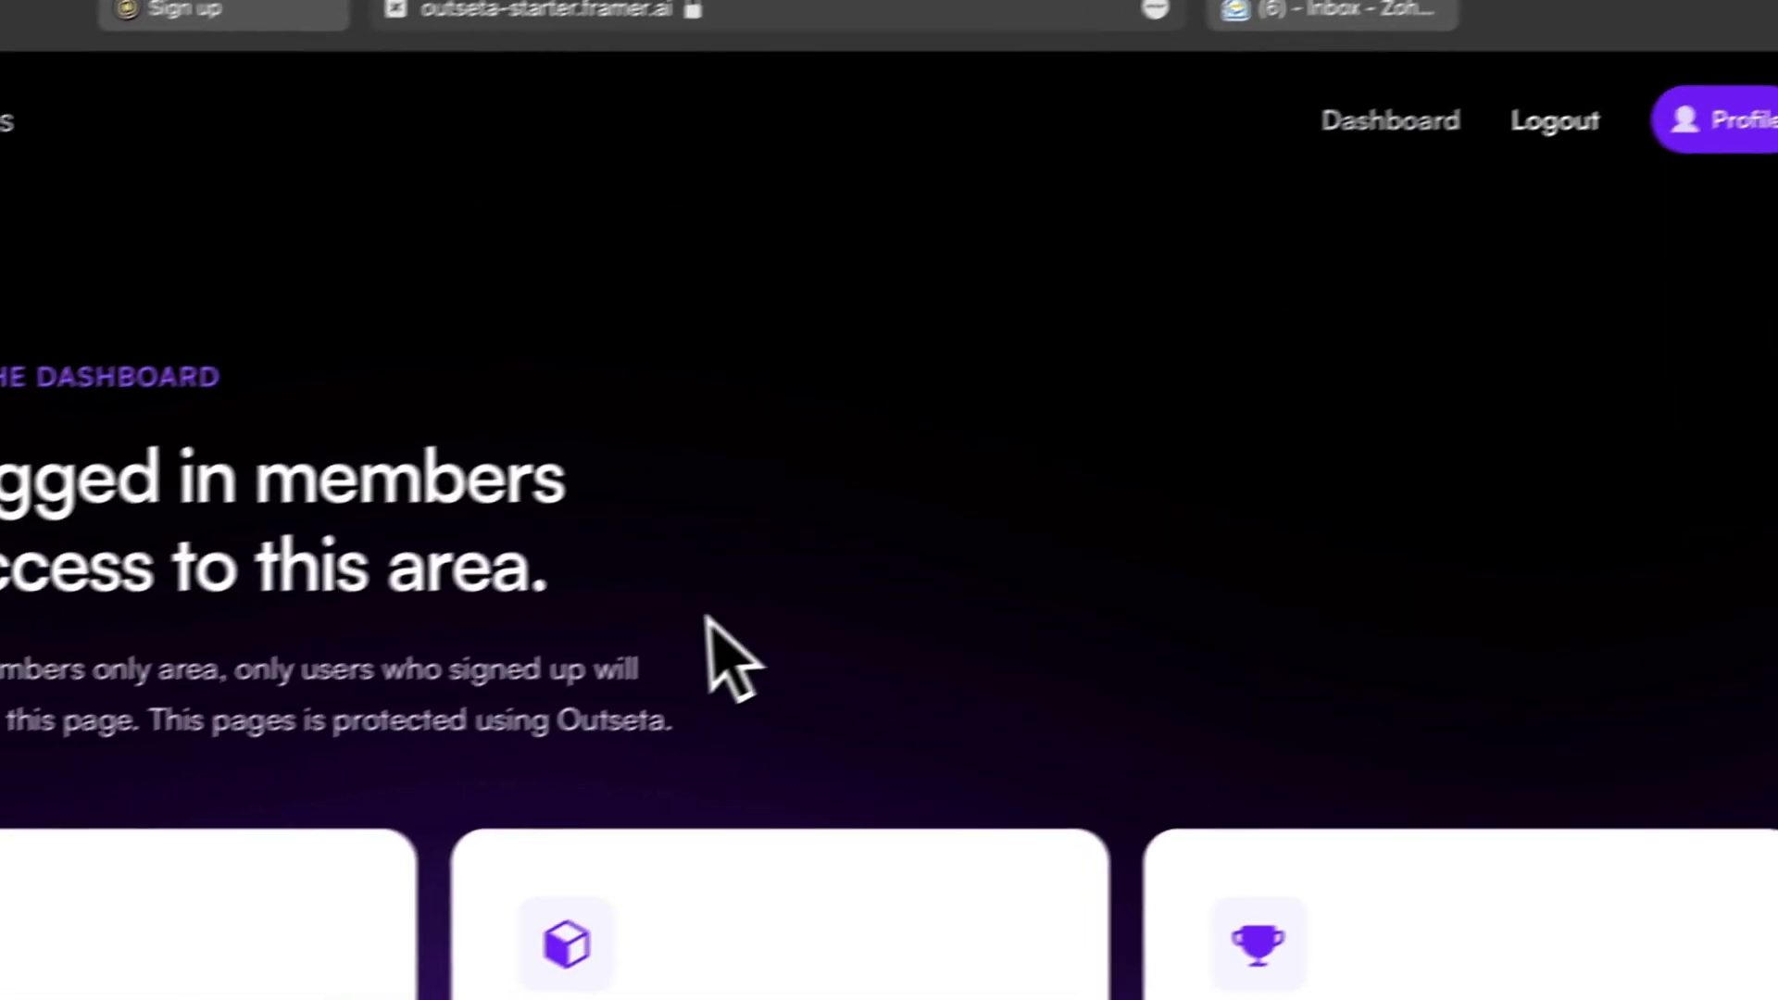
{"action": "scroll", "coordinate": [765, 602], "scroll_direction": "down", "scroll_amount": 10}
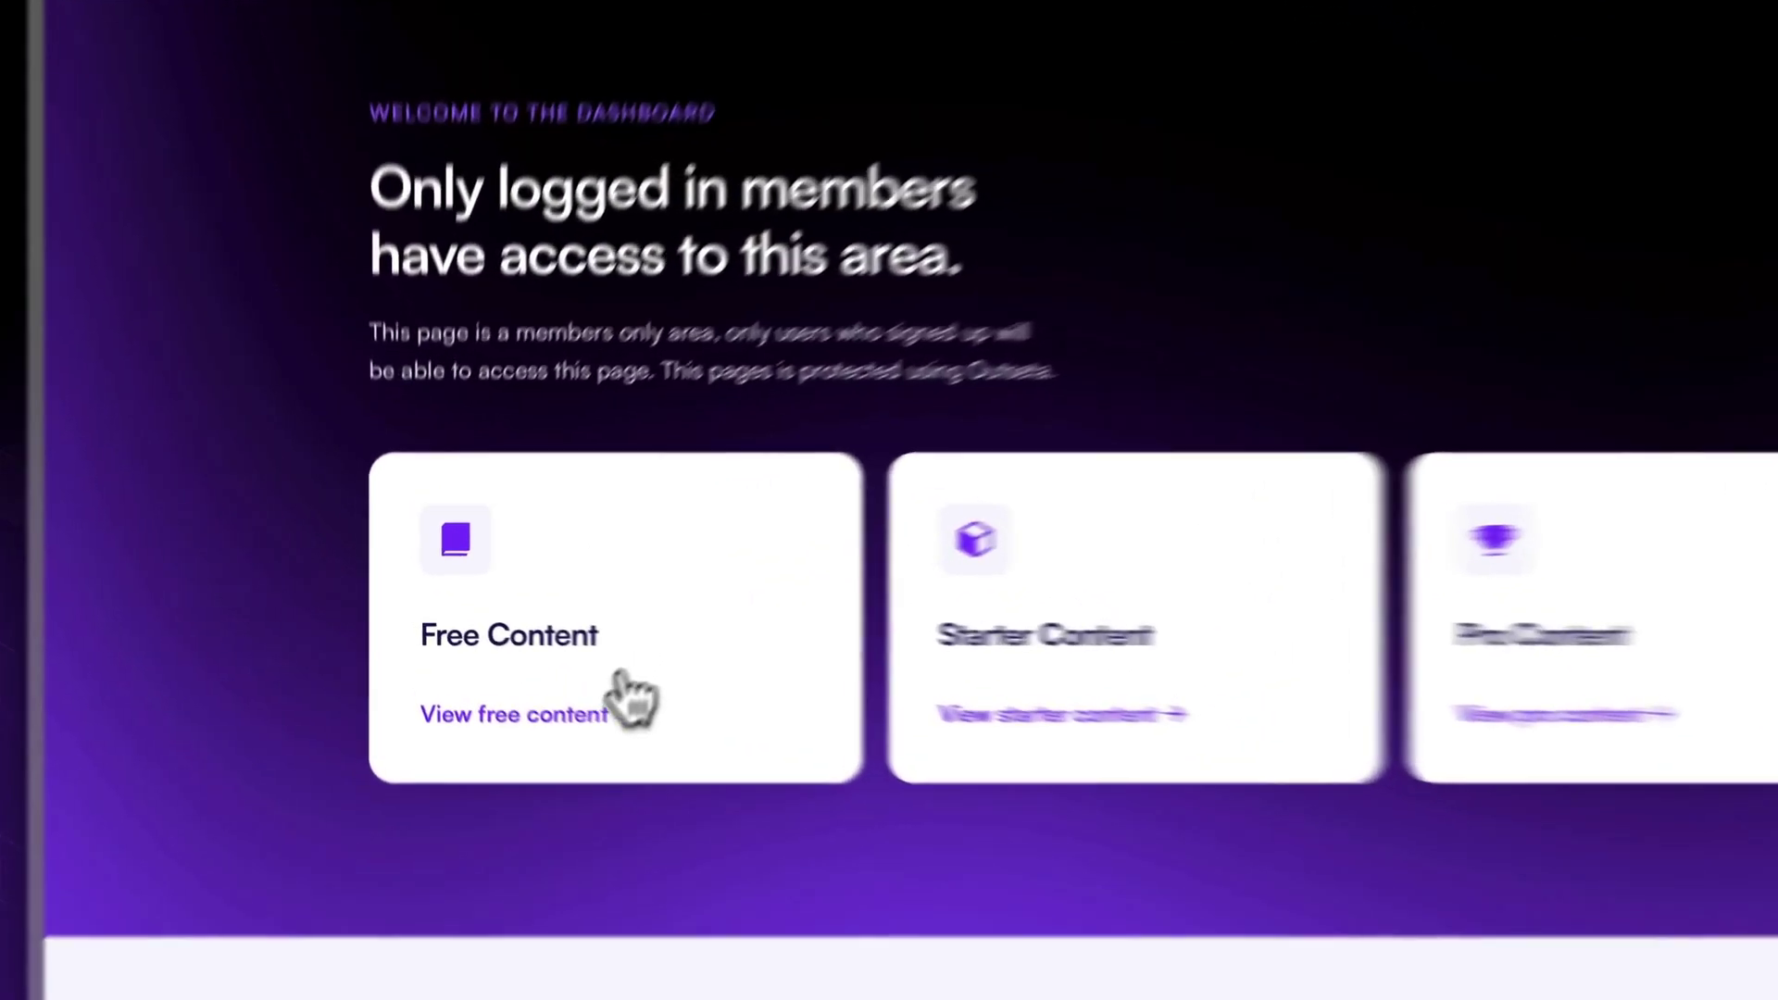
{"action": "left_click", "coordinate": [543, 673]}
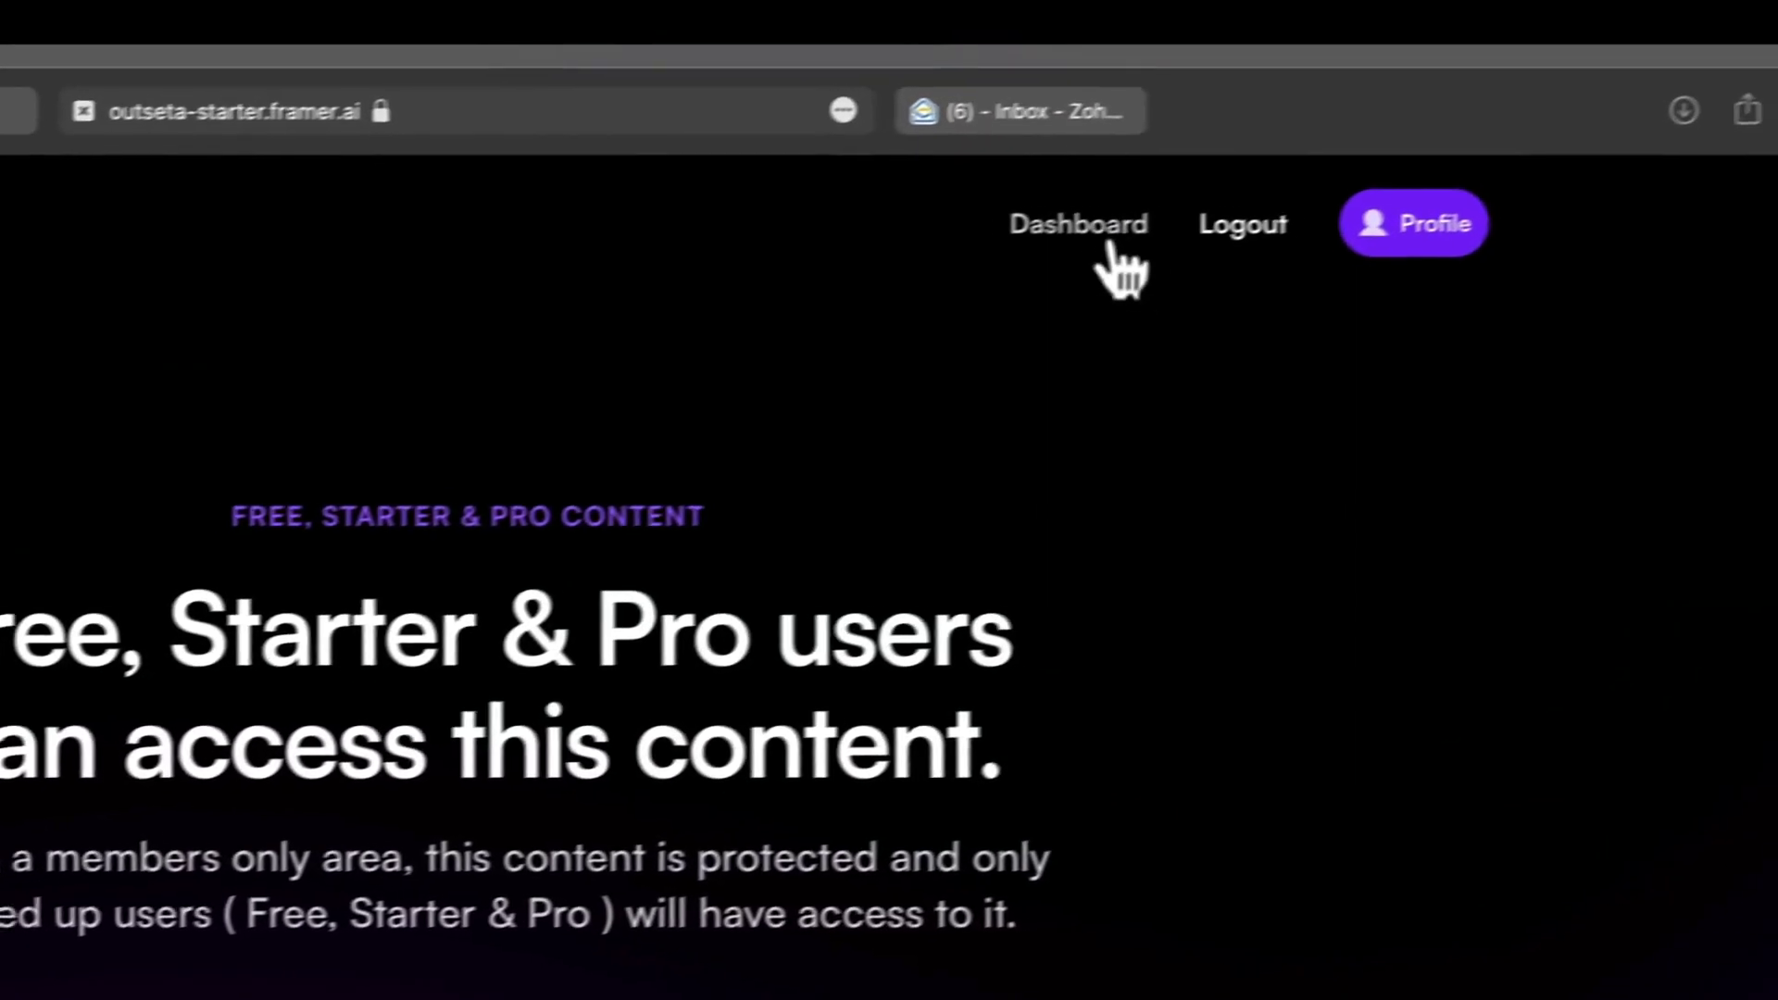
{"action": "left_click", "coordinate": [1496, 134]}
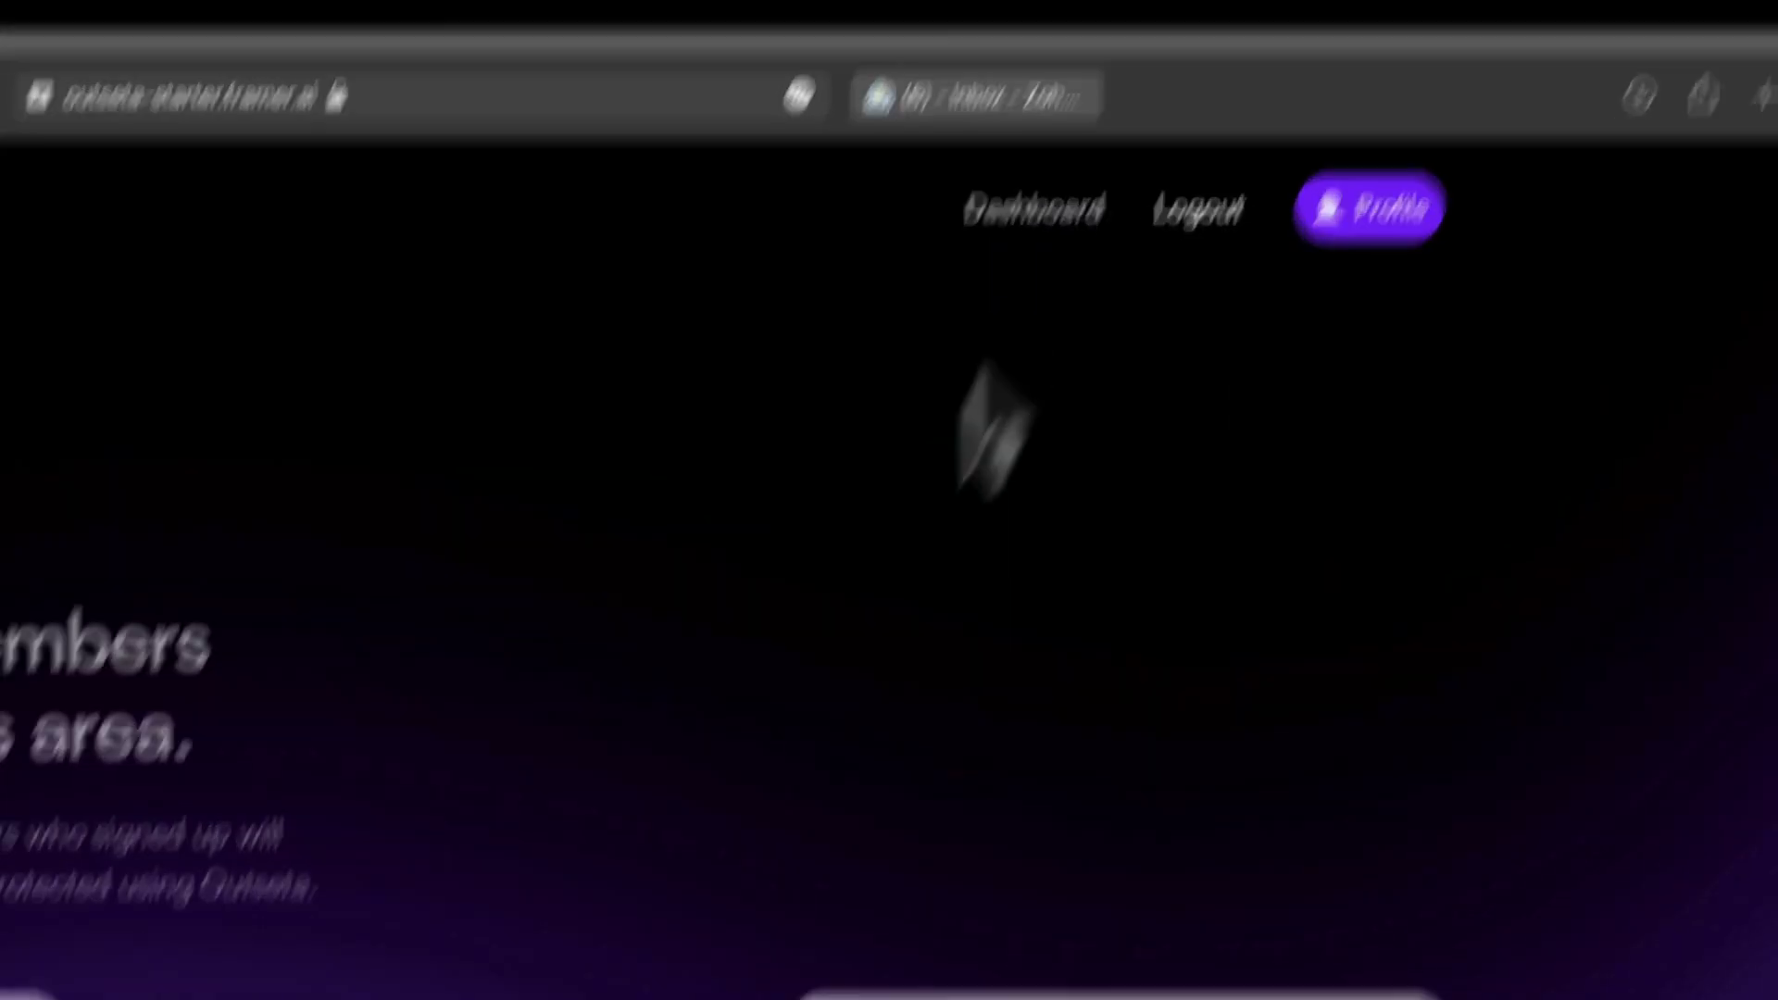
{"action": "left_click", "coordinate": [719, 745]}
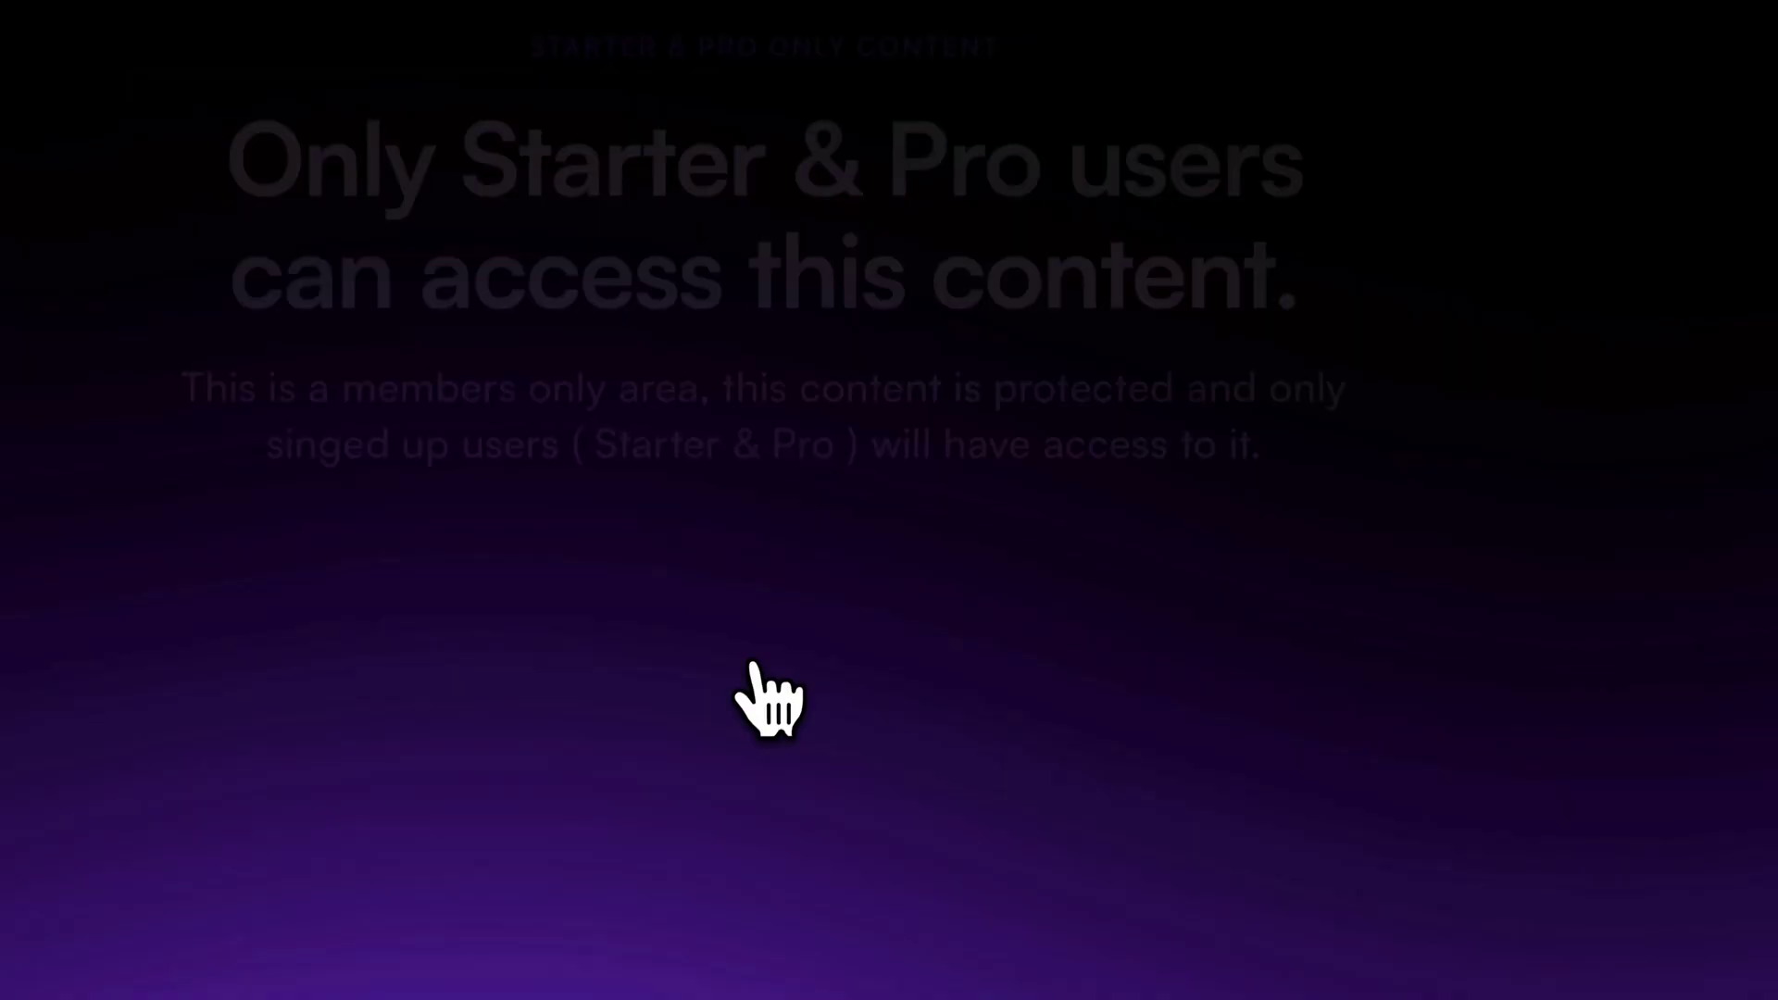
{"action": "left_click", "coordinate": [945, 229]}
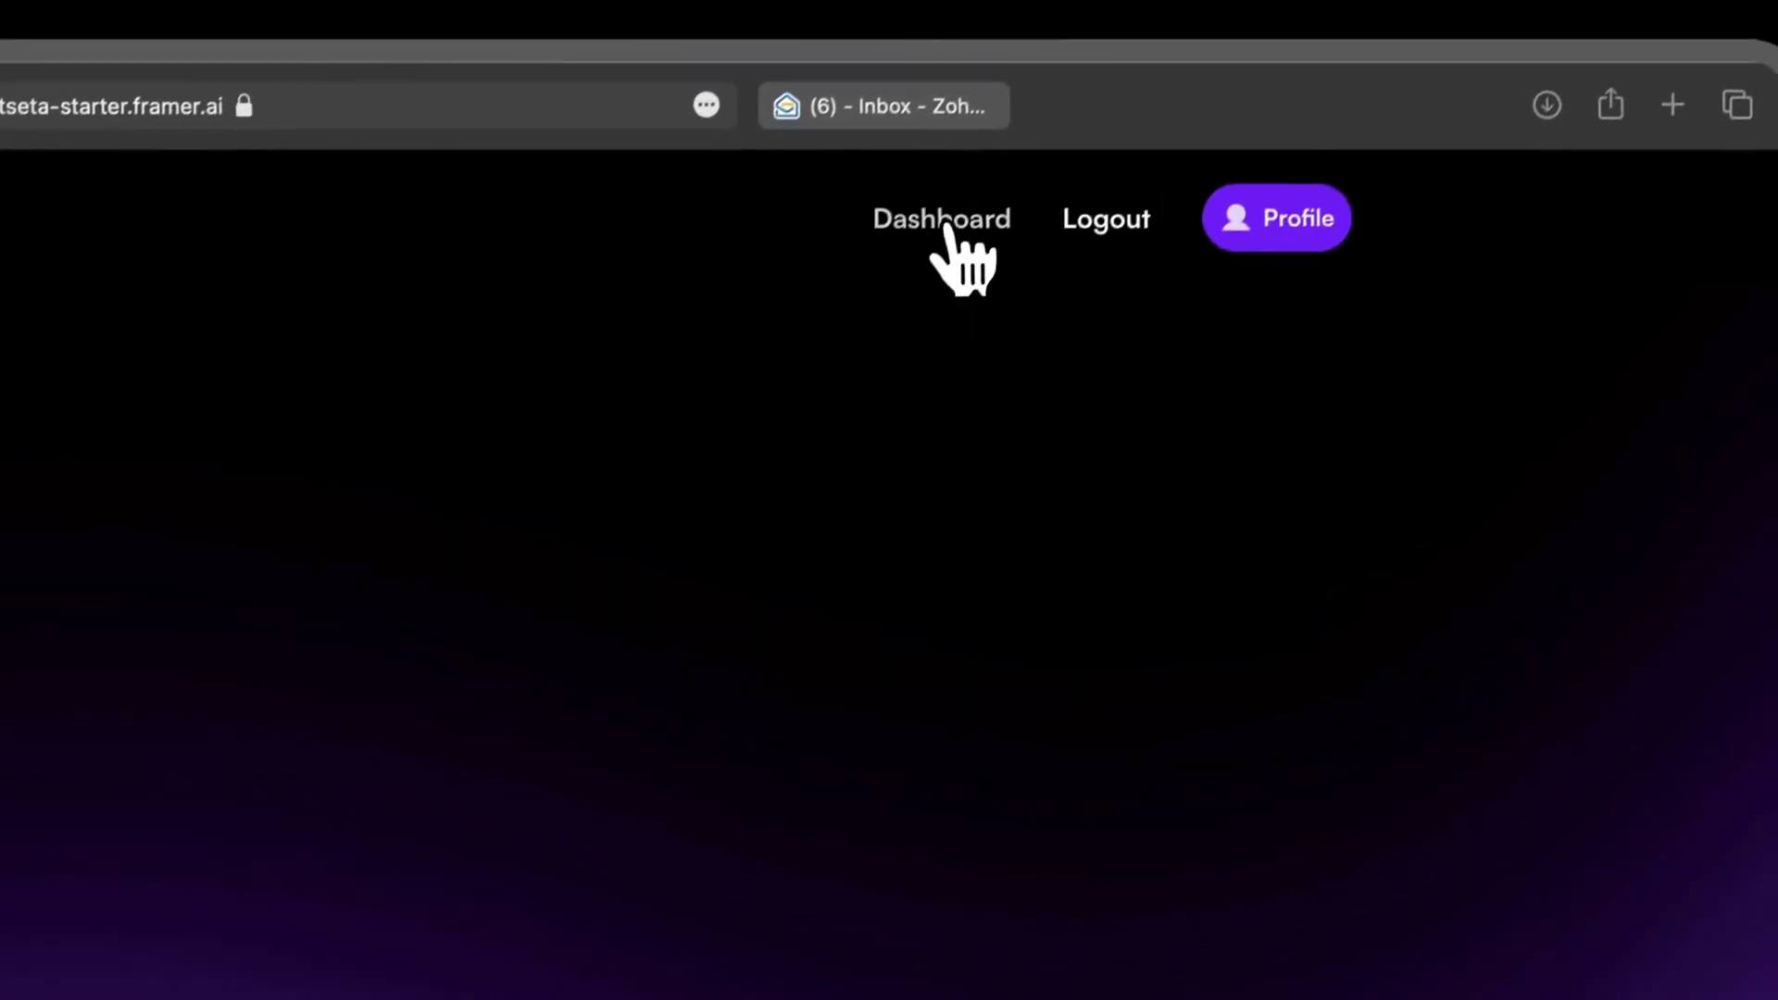
{"action": "left_click", "coordinate": [926, 774]}
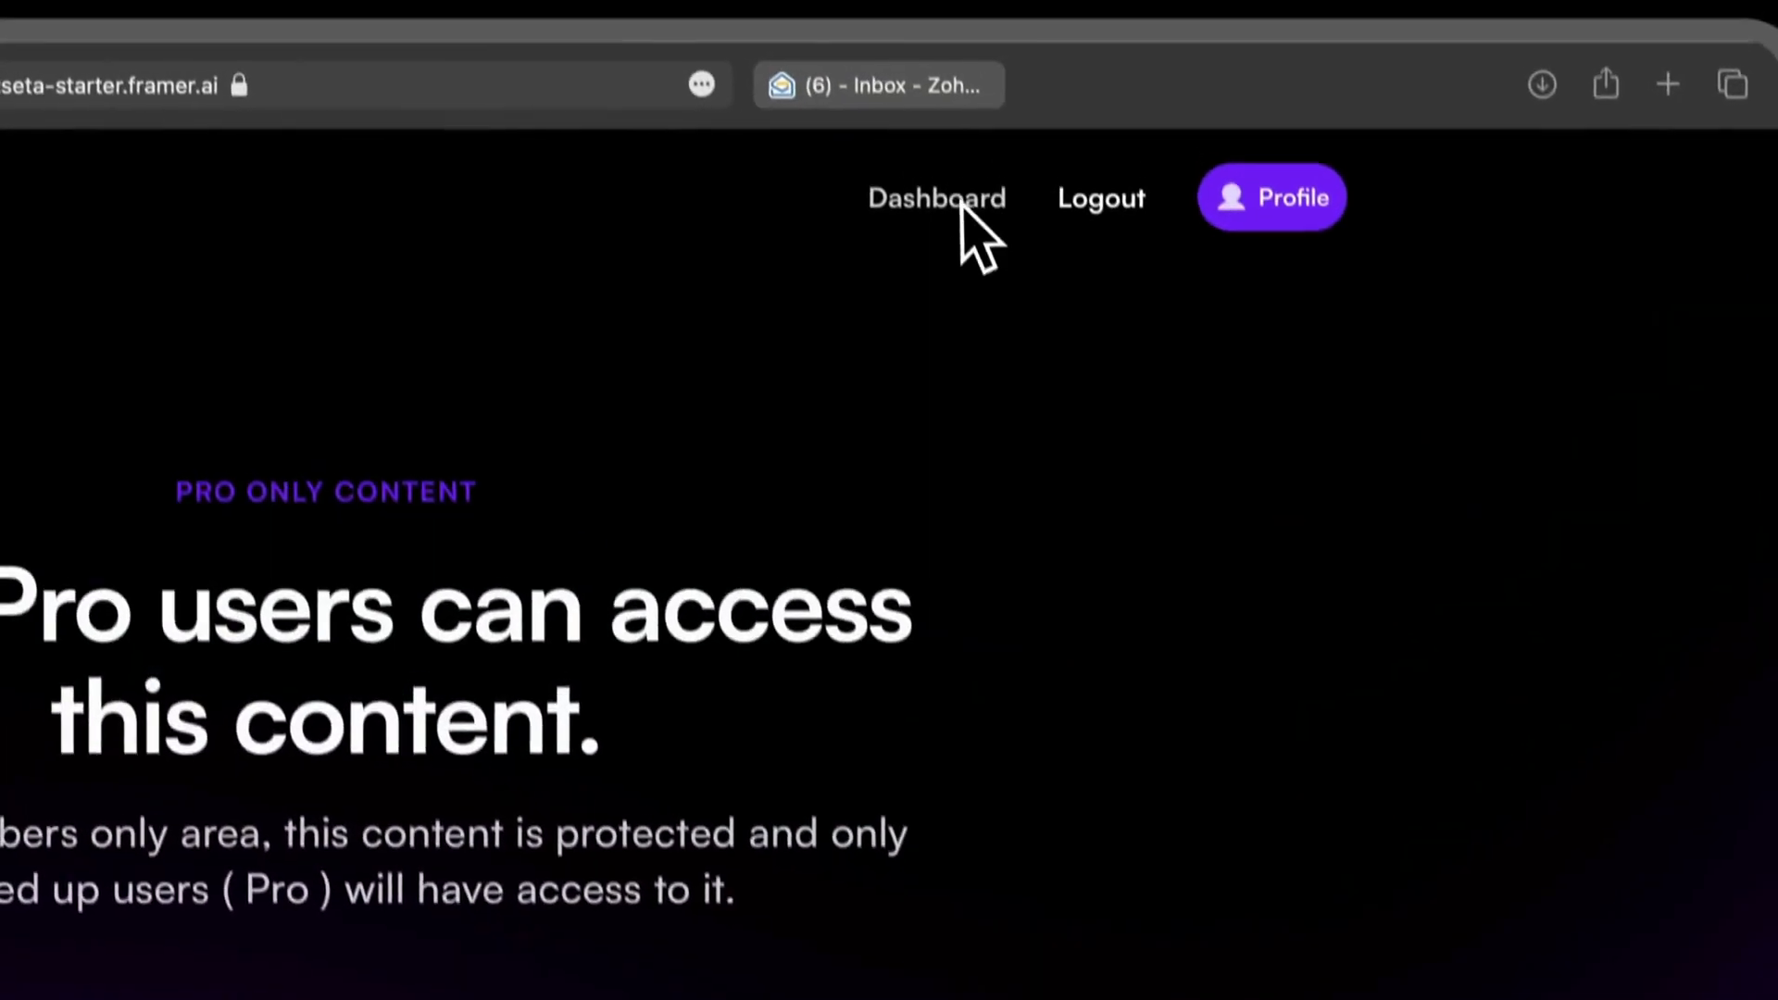
{"action": "left_click", "coordinate": [954, 204]}
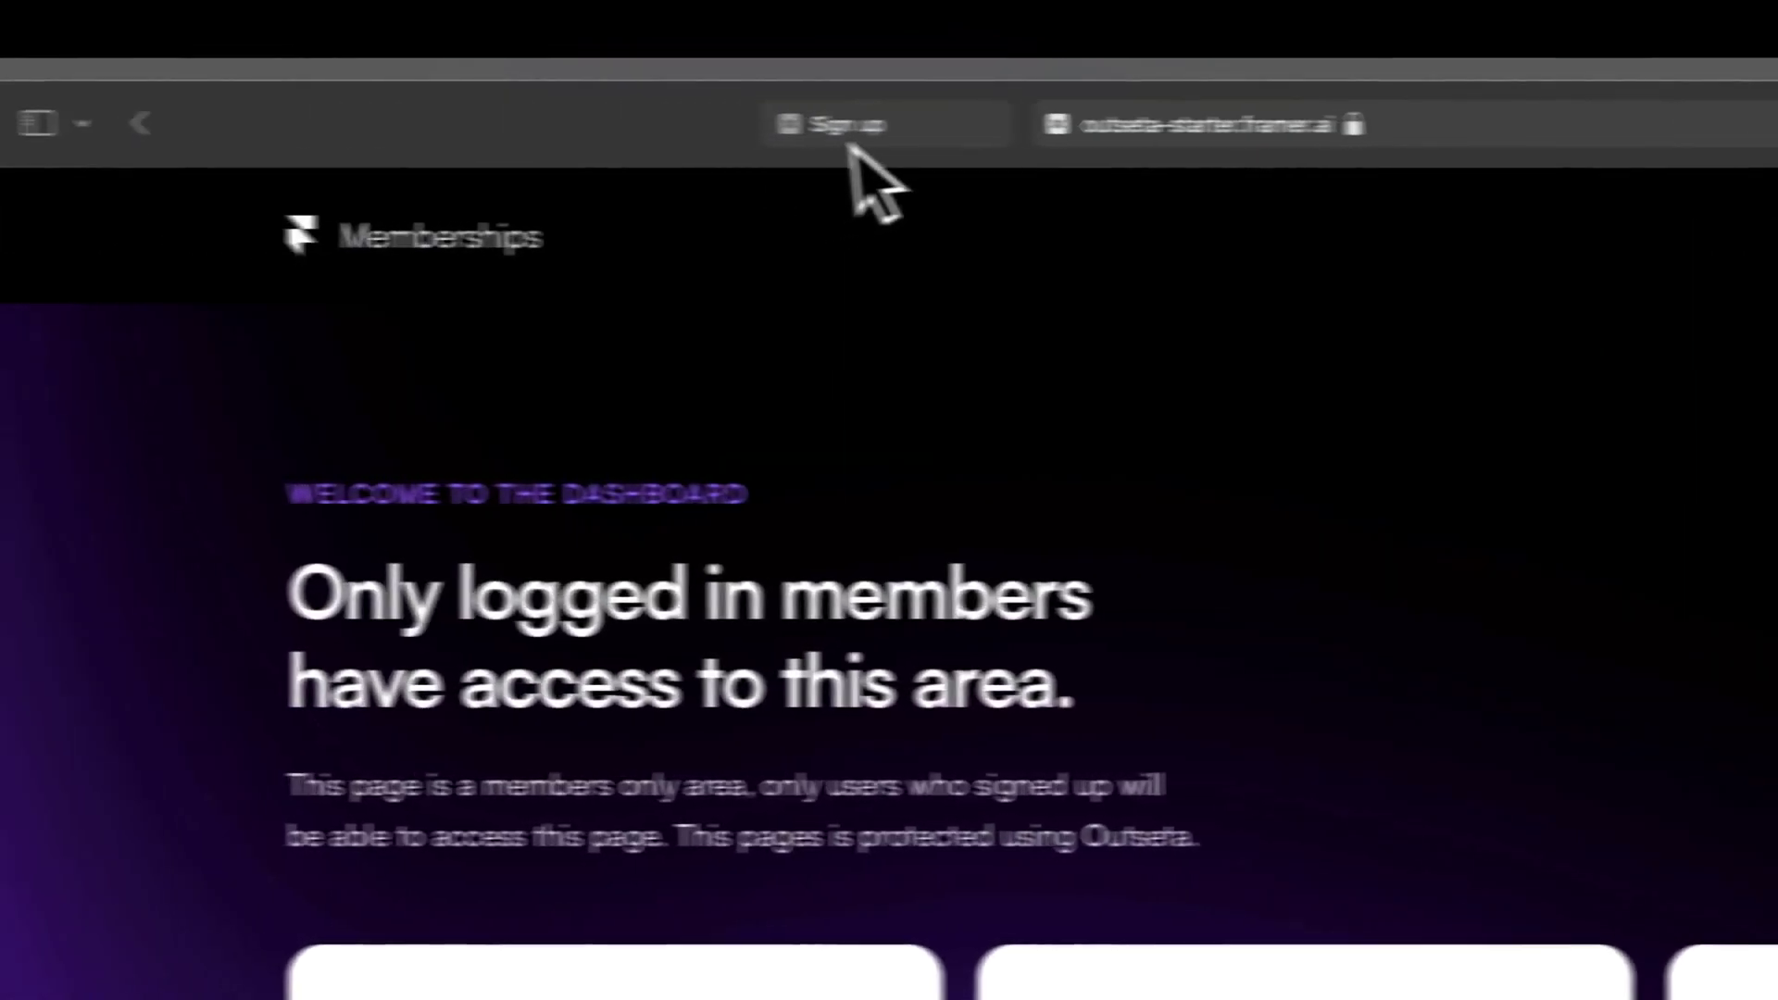
Add a new protected content group named 'Free content' under Auth > Protected Content in Outseta
{"action": "left_click", "coordinate": [598, 91]}
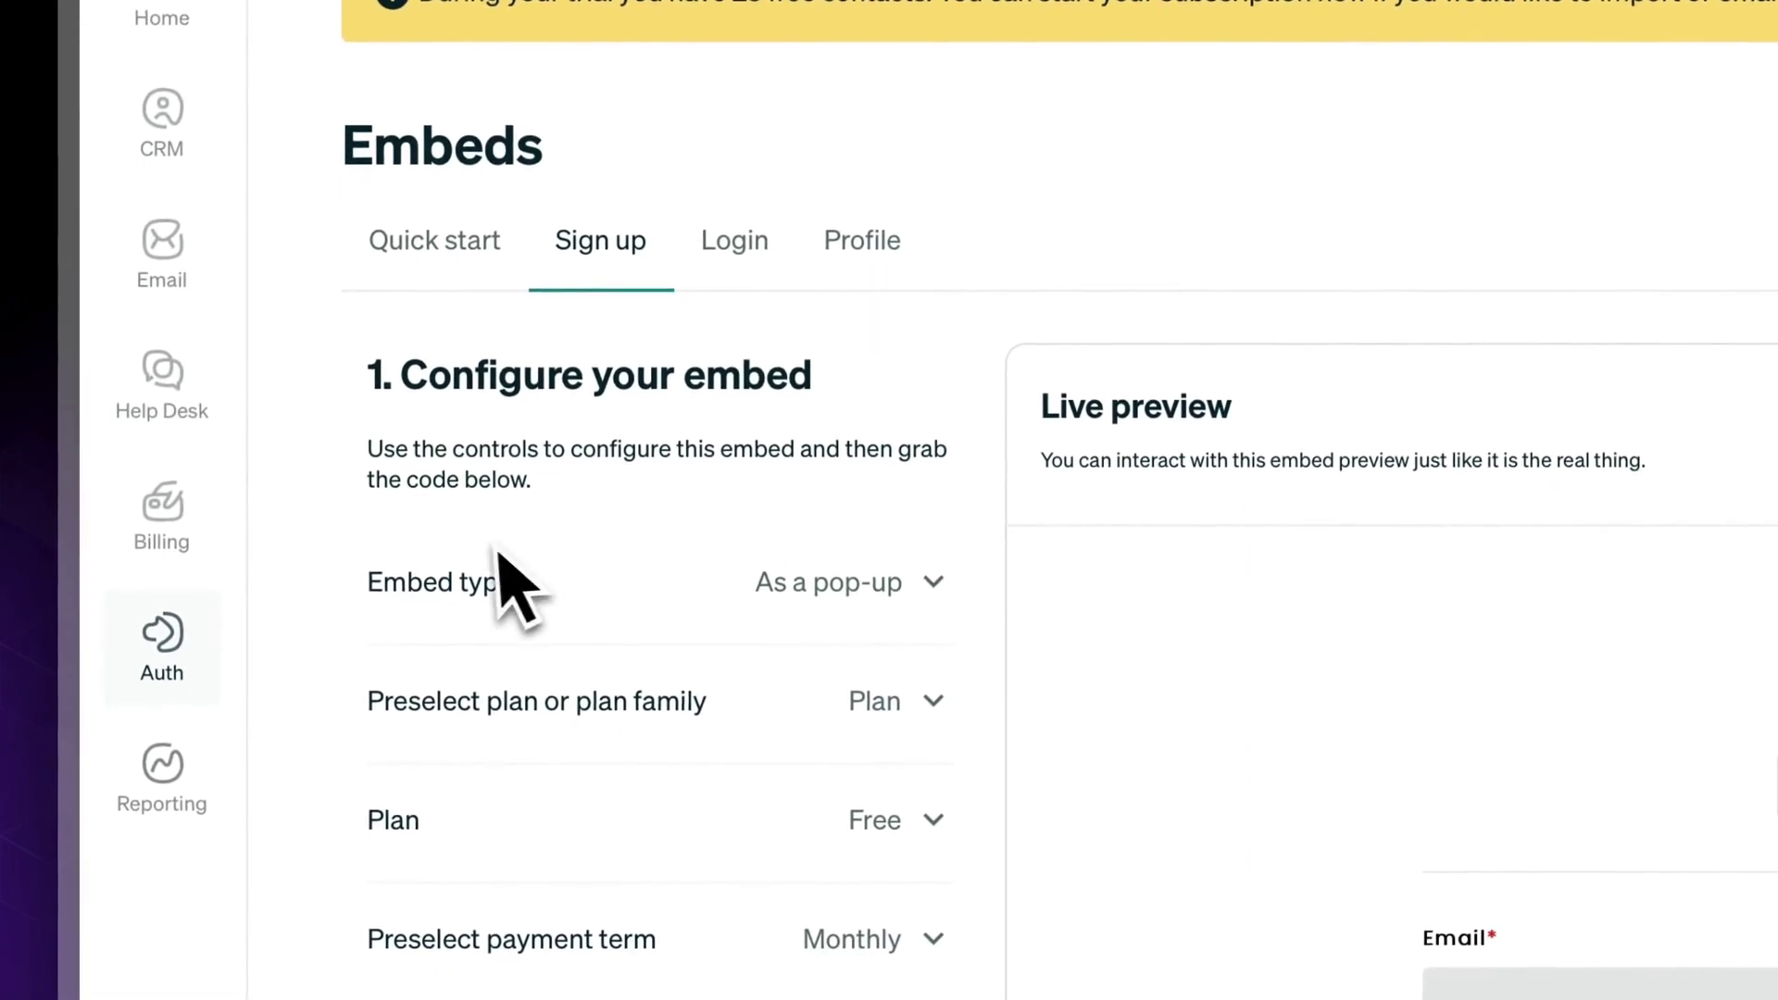
{"action": "mouse_move", "coordinate": [174, 663]}
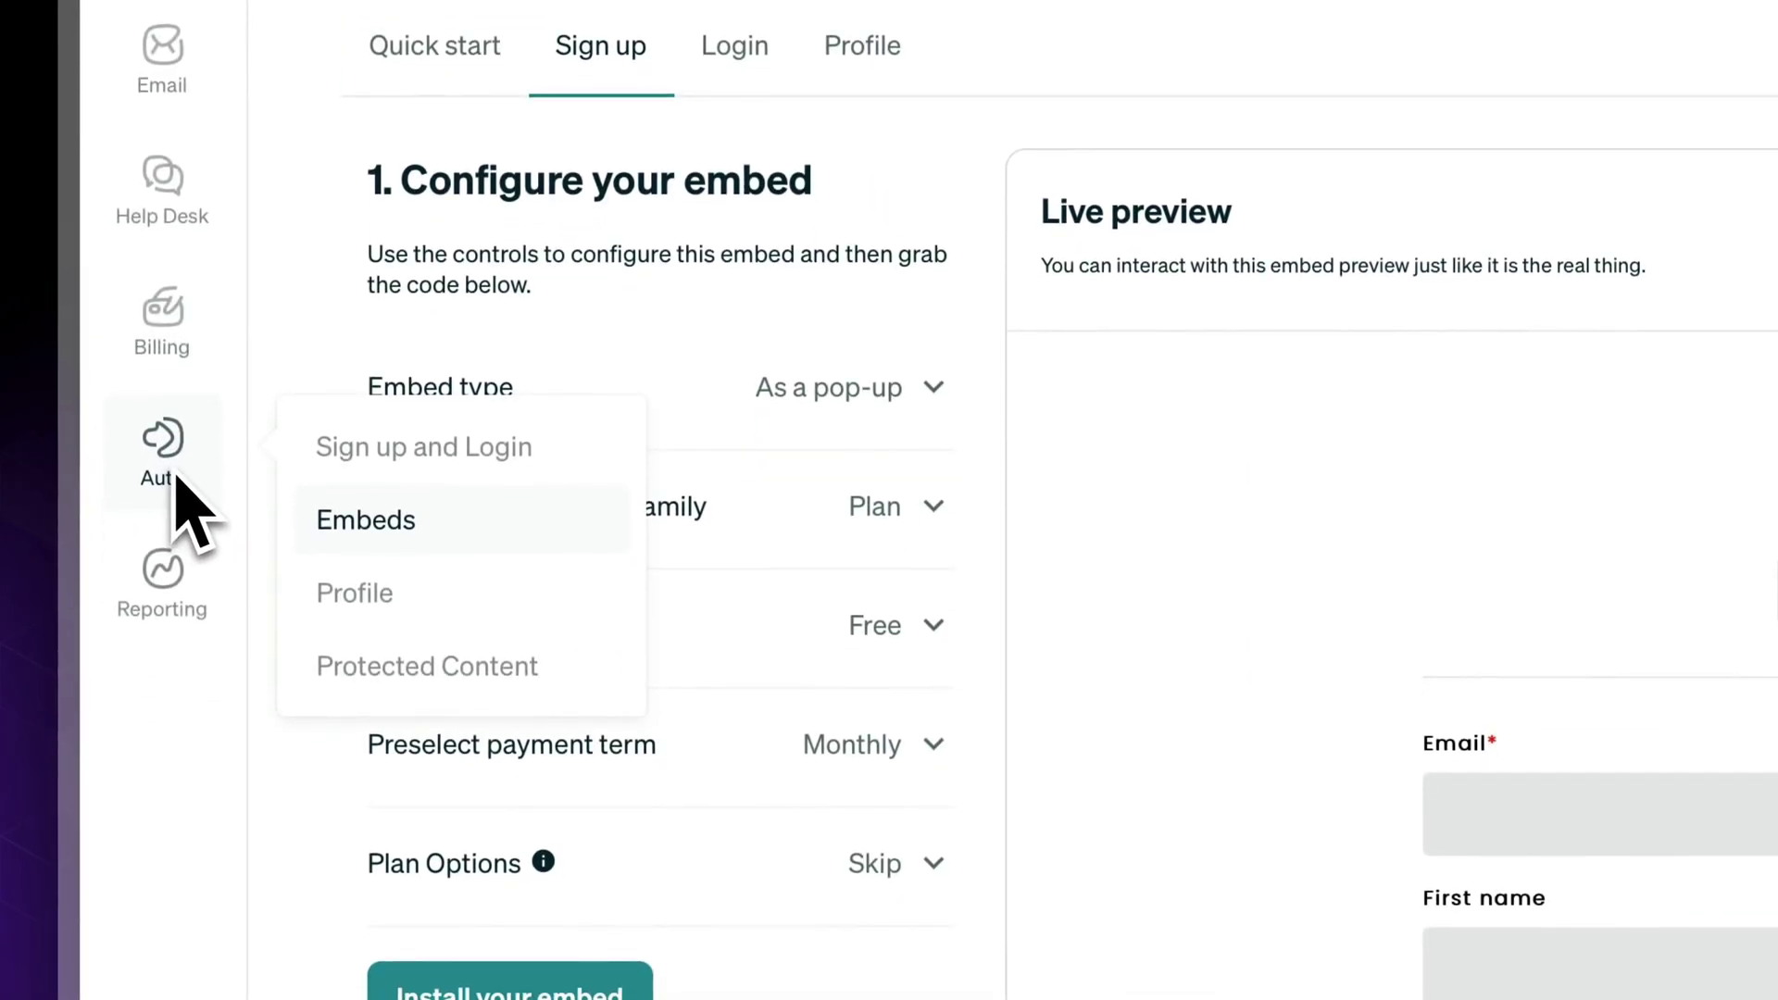
{"action": "left_click", "coordinate": [479, 683]}
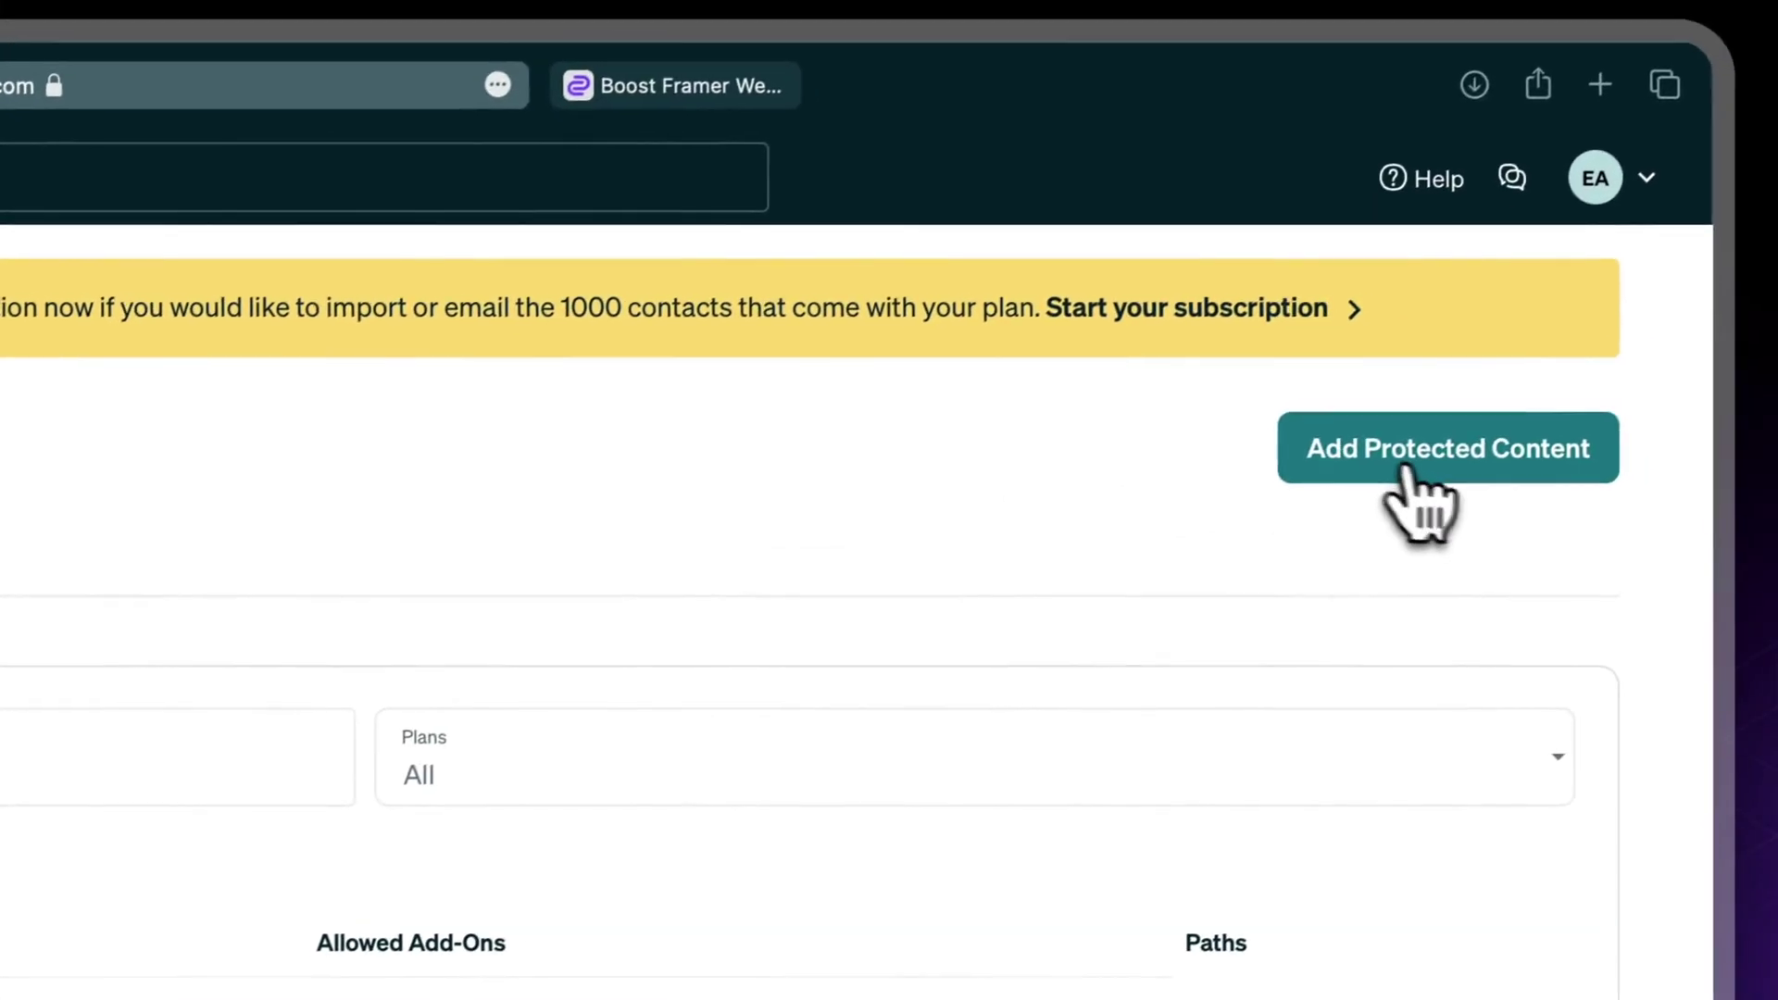
{"action": "left_click", "coordinate": [1450, 466]}
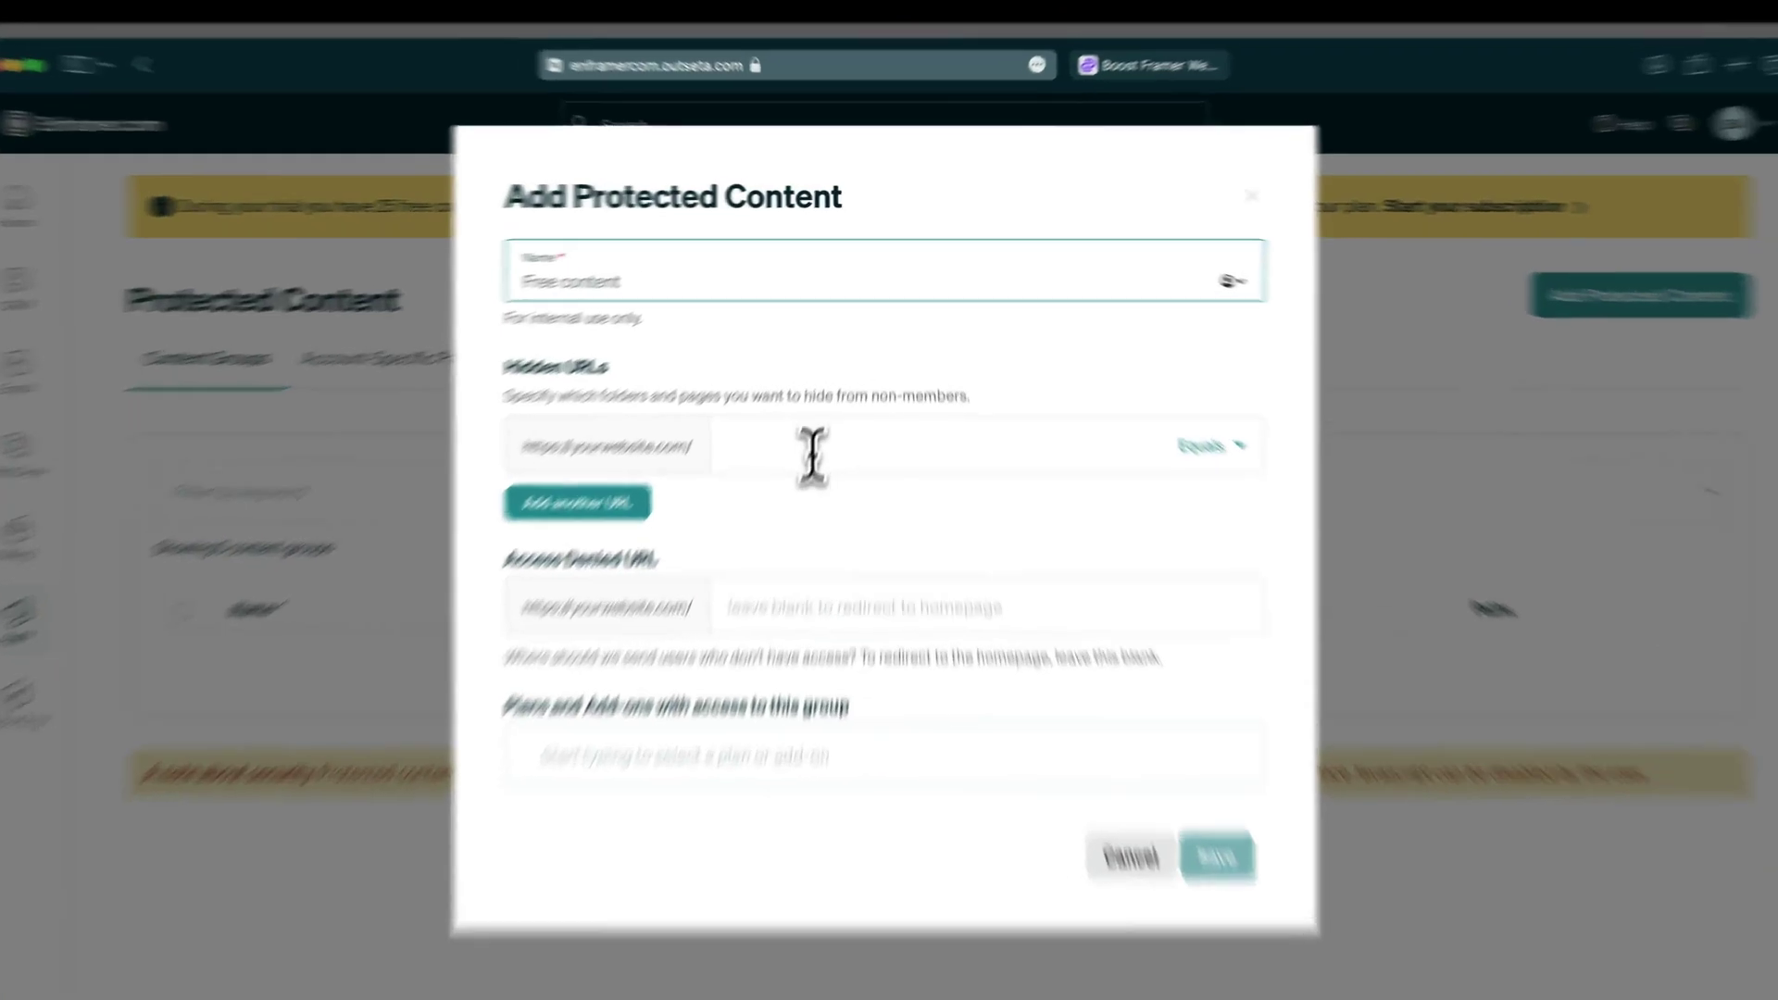
{"action": "left_click", "coordinate": [838, 393]}
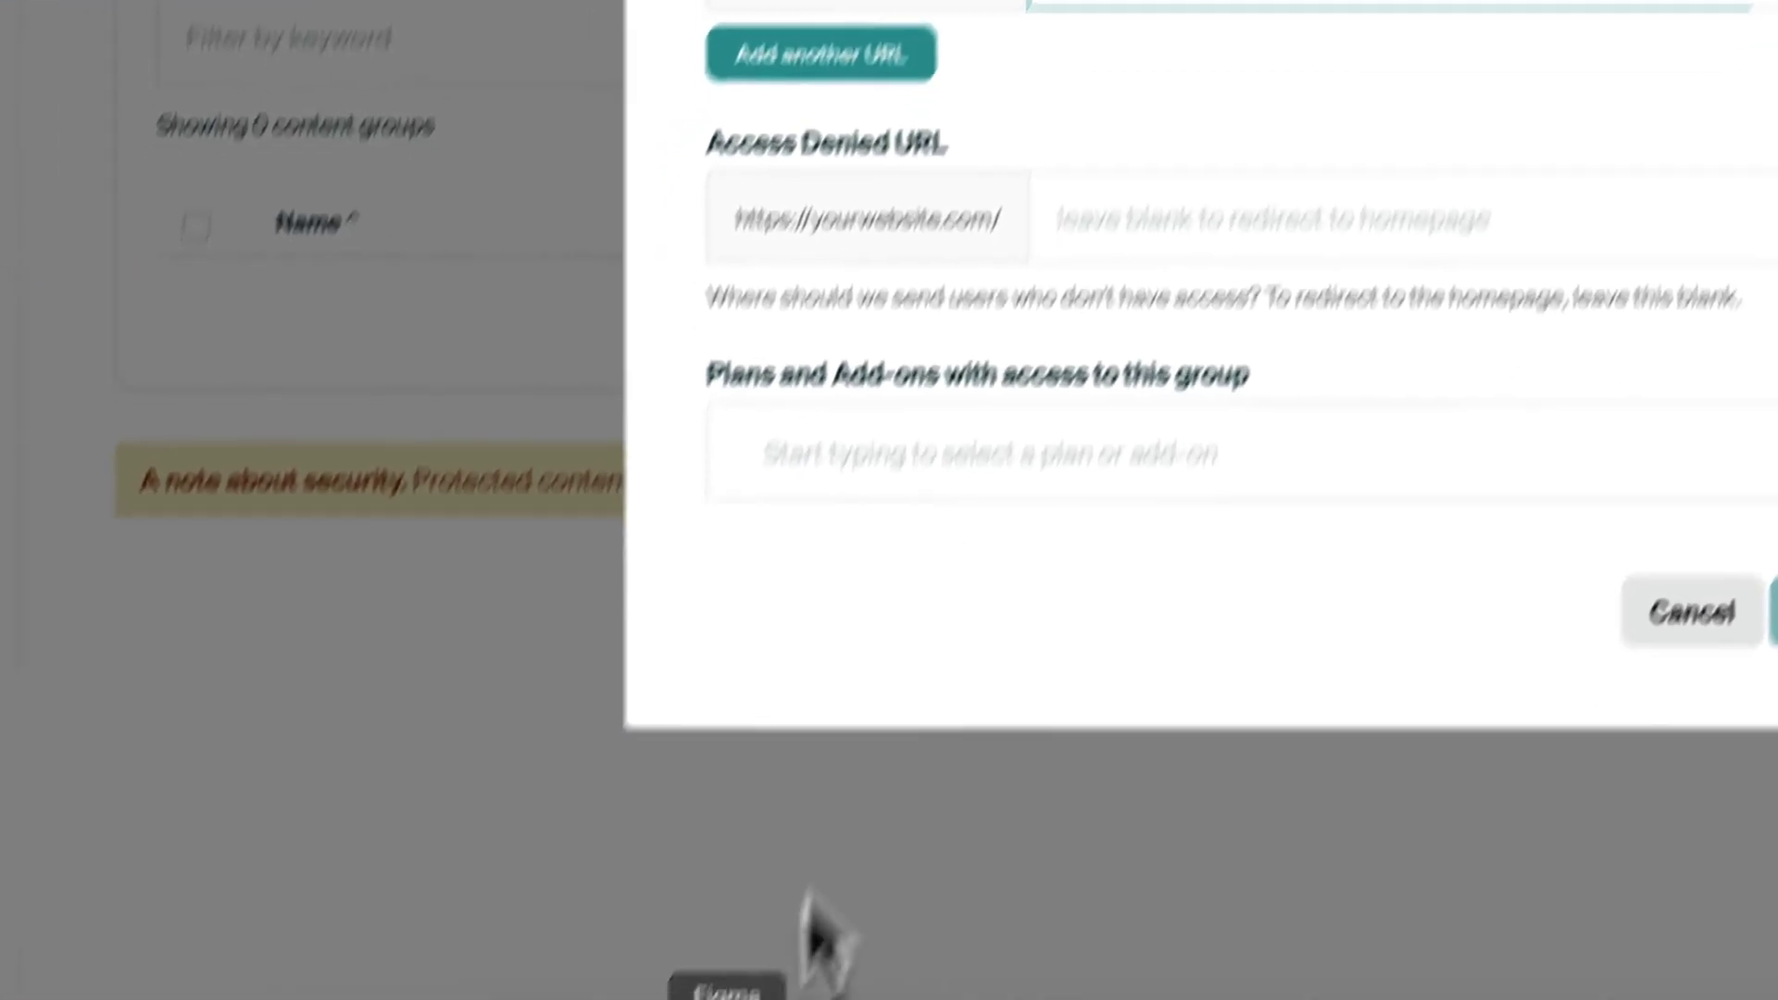
{"action": "left_click", "coordinate": [819, 926]}
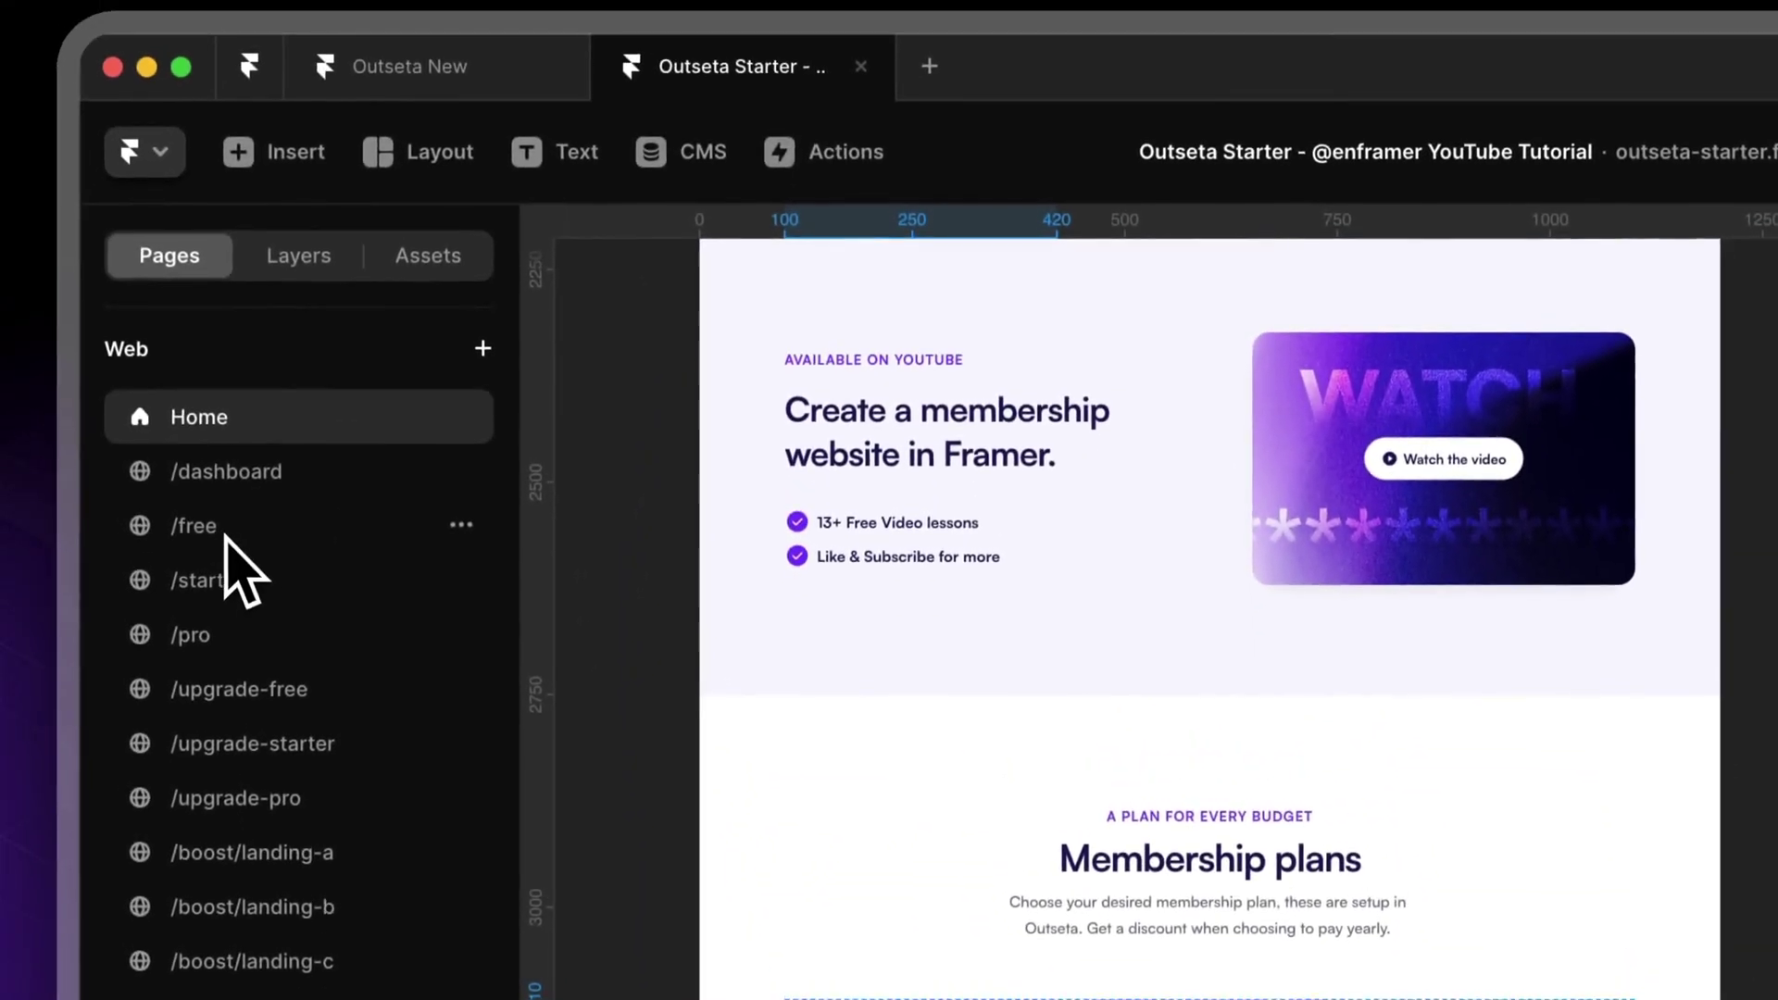
Review the /free, /starter and /pro pages in Framer, ending back on /free
{"action": "left_click", "coordinate": [225, 533]}
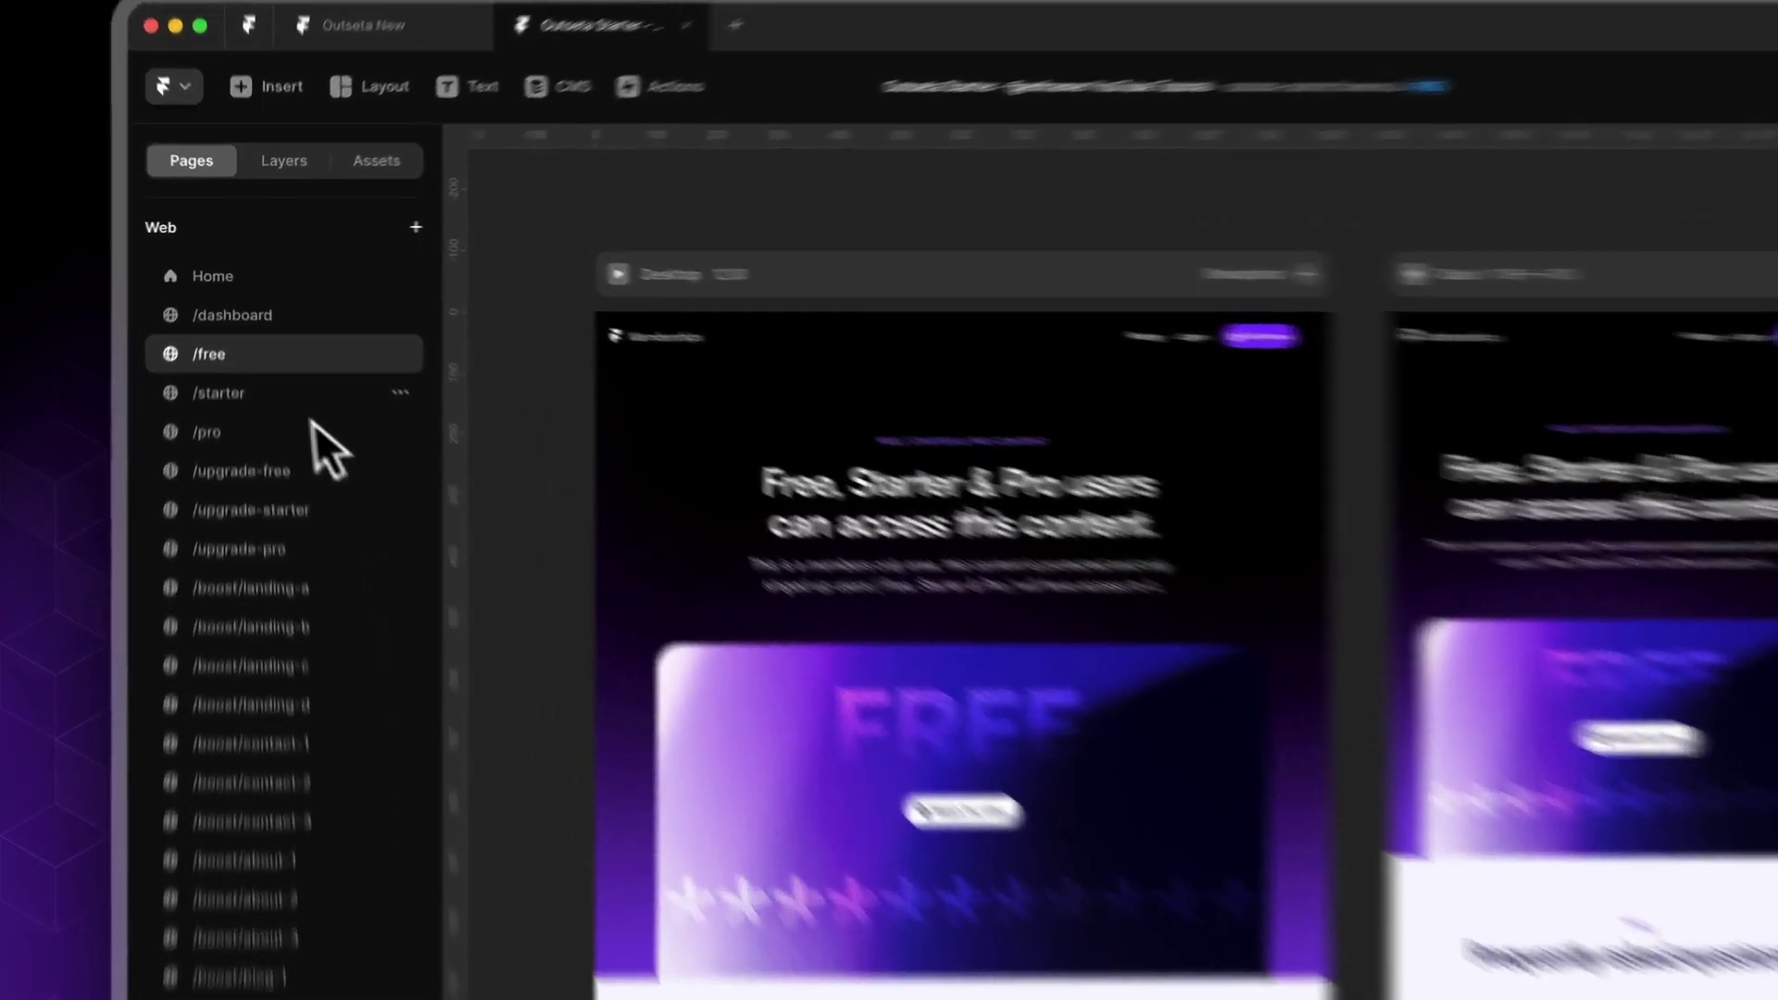
{"action": "left_click", "coordinate": [324, 346]}
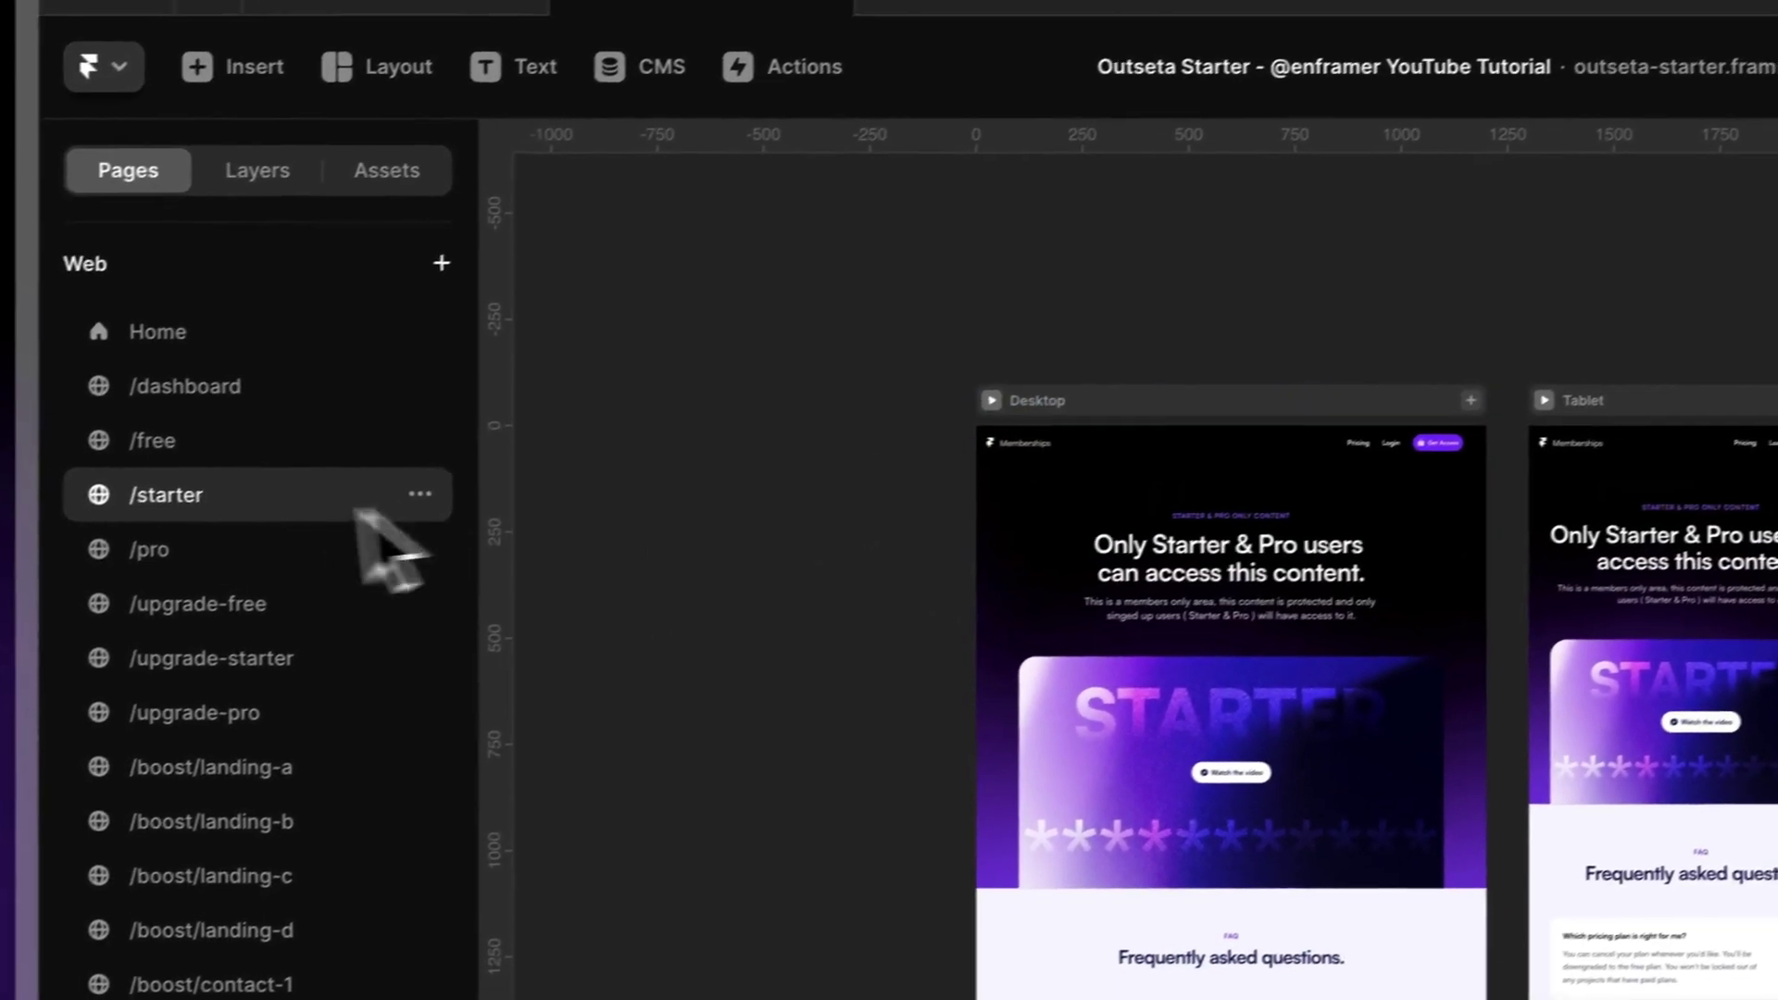
{"action": "left_click", "coordinate": [370, 549]}
{"action": "left_click", "coordinate": [245, 441]}
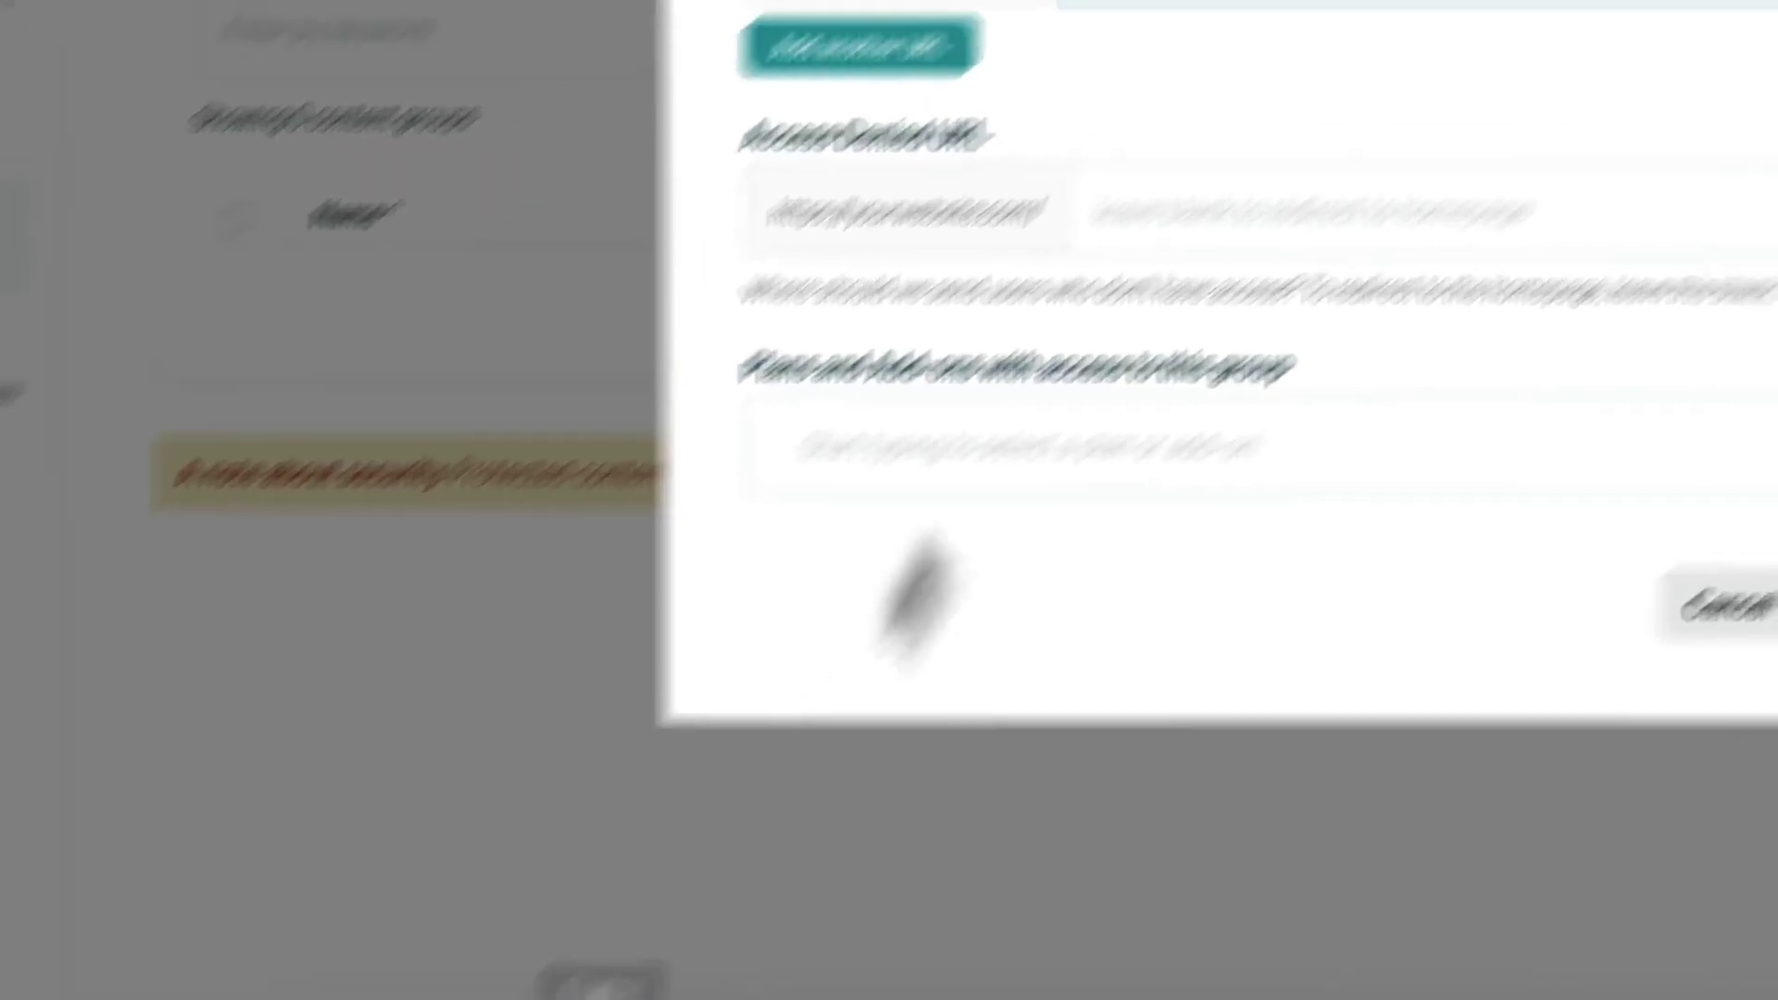
Add hidden URLs 'free' and 'dashboard' to the group, then view Framer's /upgrade-free page
{"action": "left_click", "coordinate": [834, 246]}
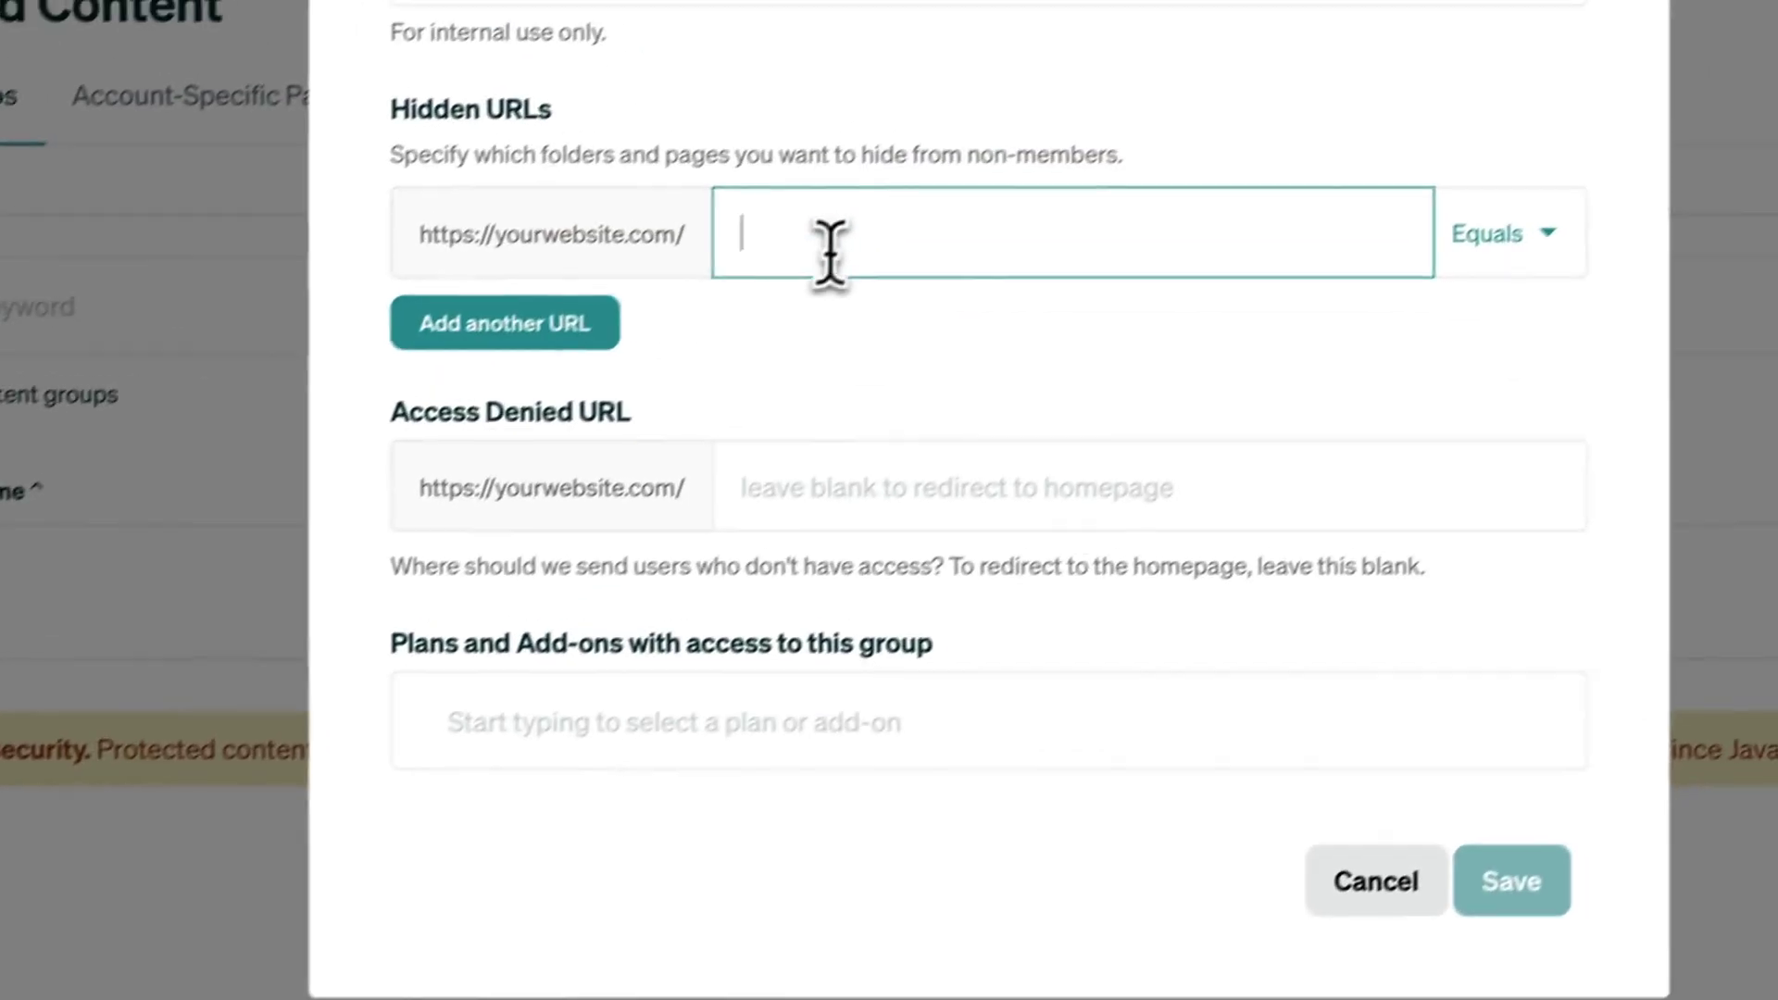
{"action": "type", "text": "free"}
{"action": "left_click", "coordinate": [921, 425]}
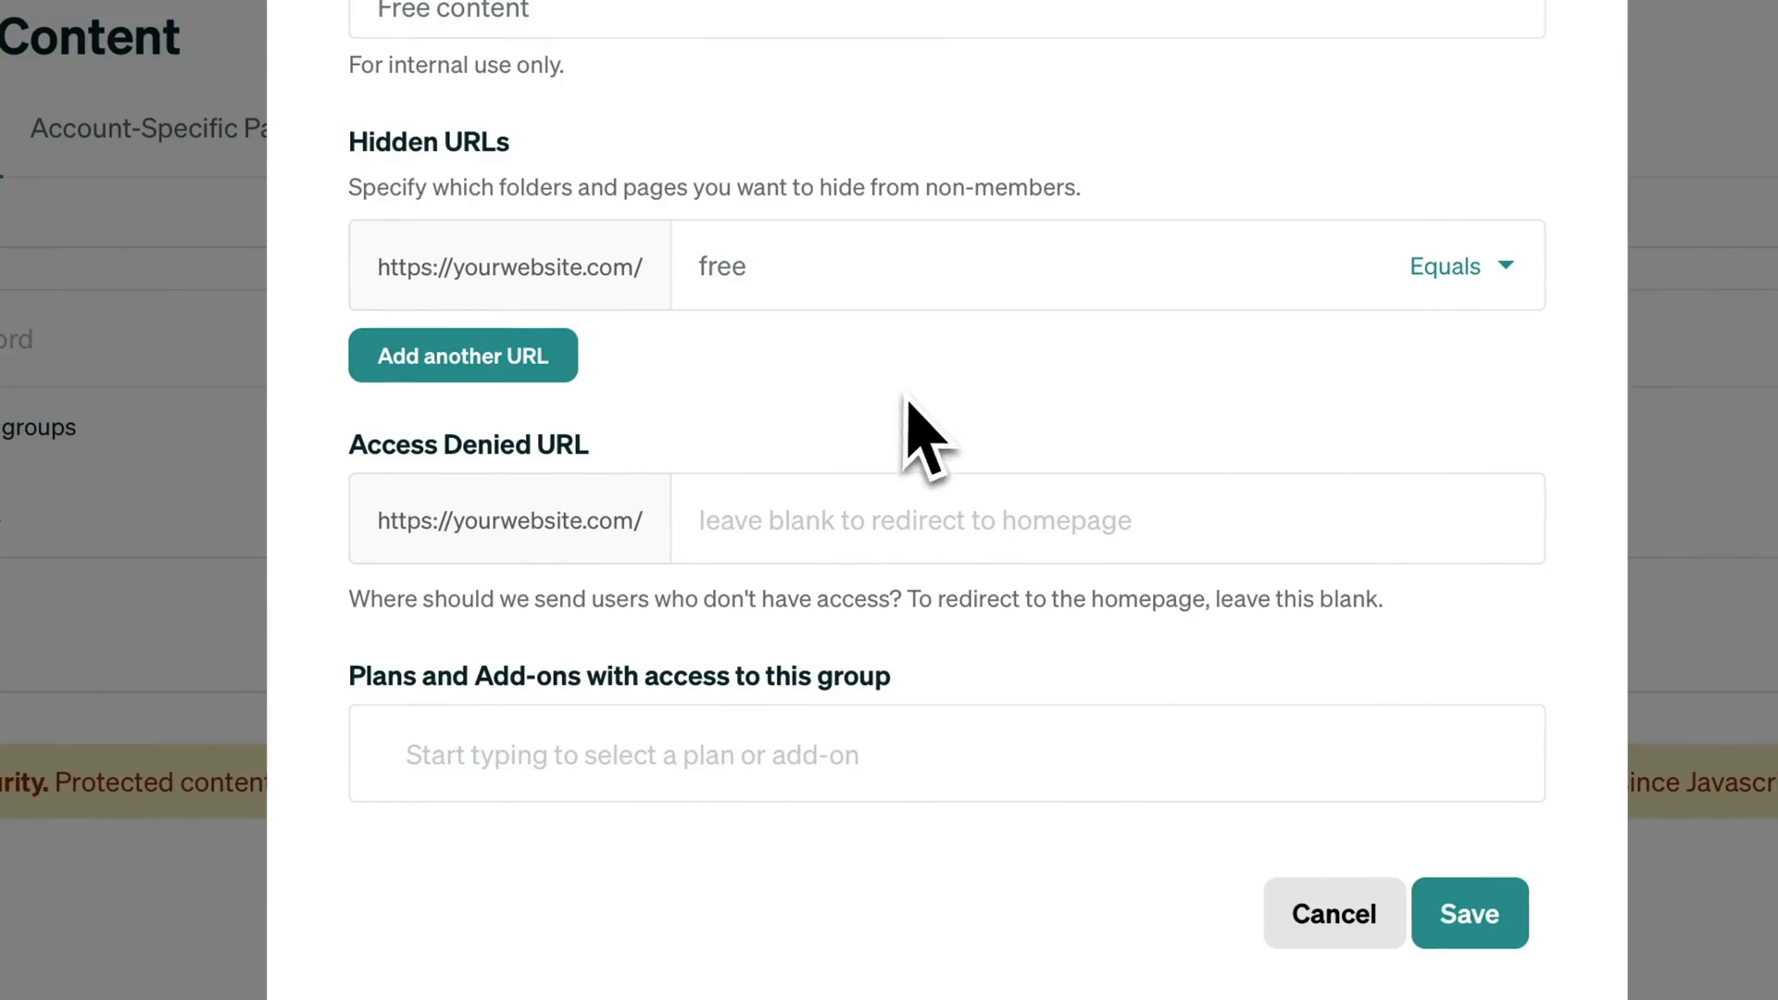
{"action": "left_click", "coordinate": [355, 546]}
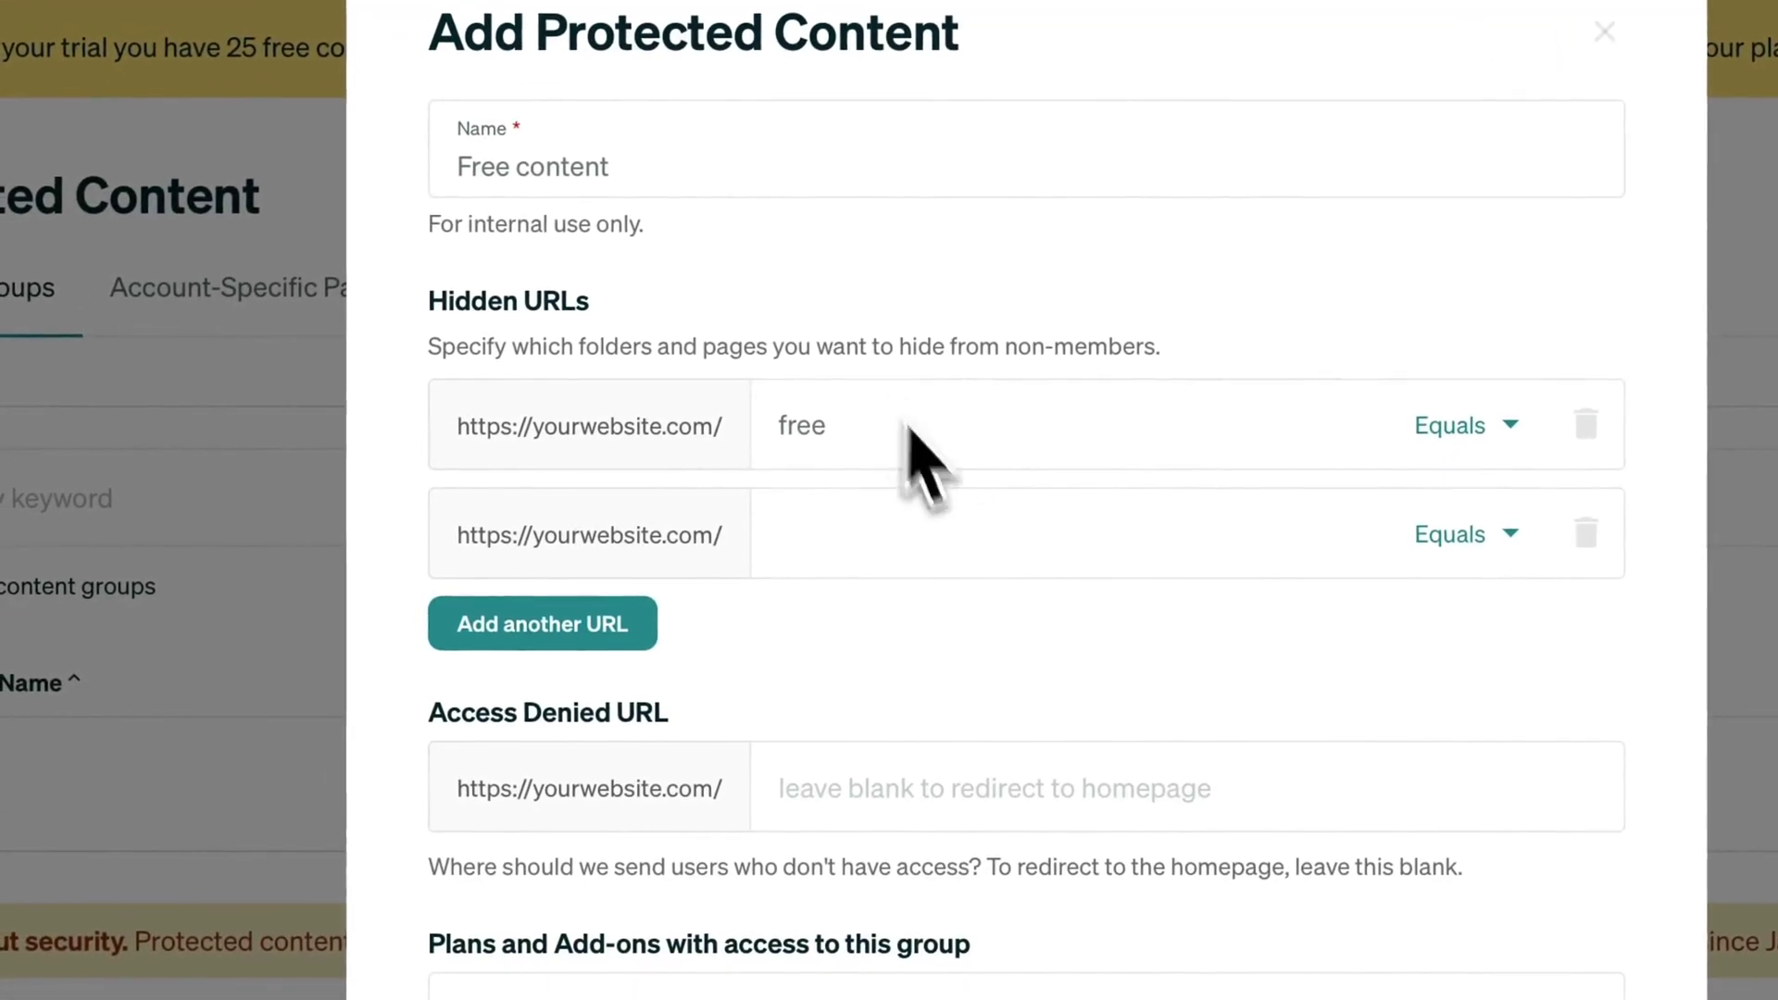
{"action": "left_click", "coordinate": [853, 532]}
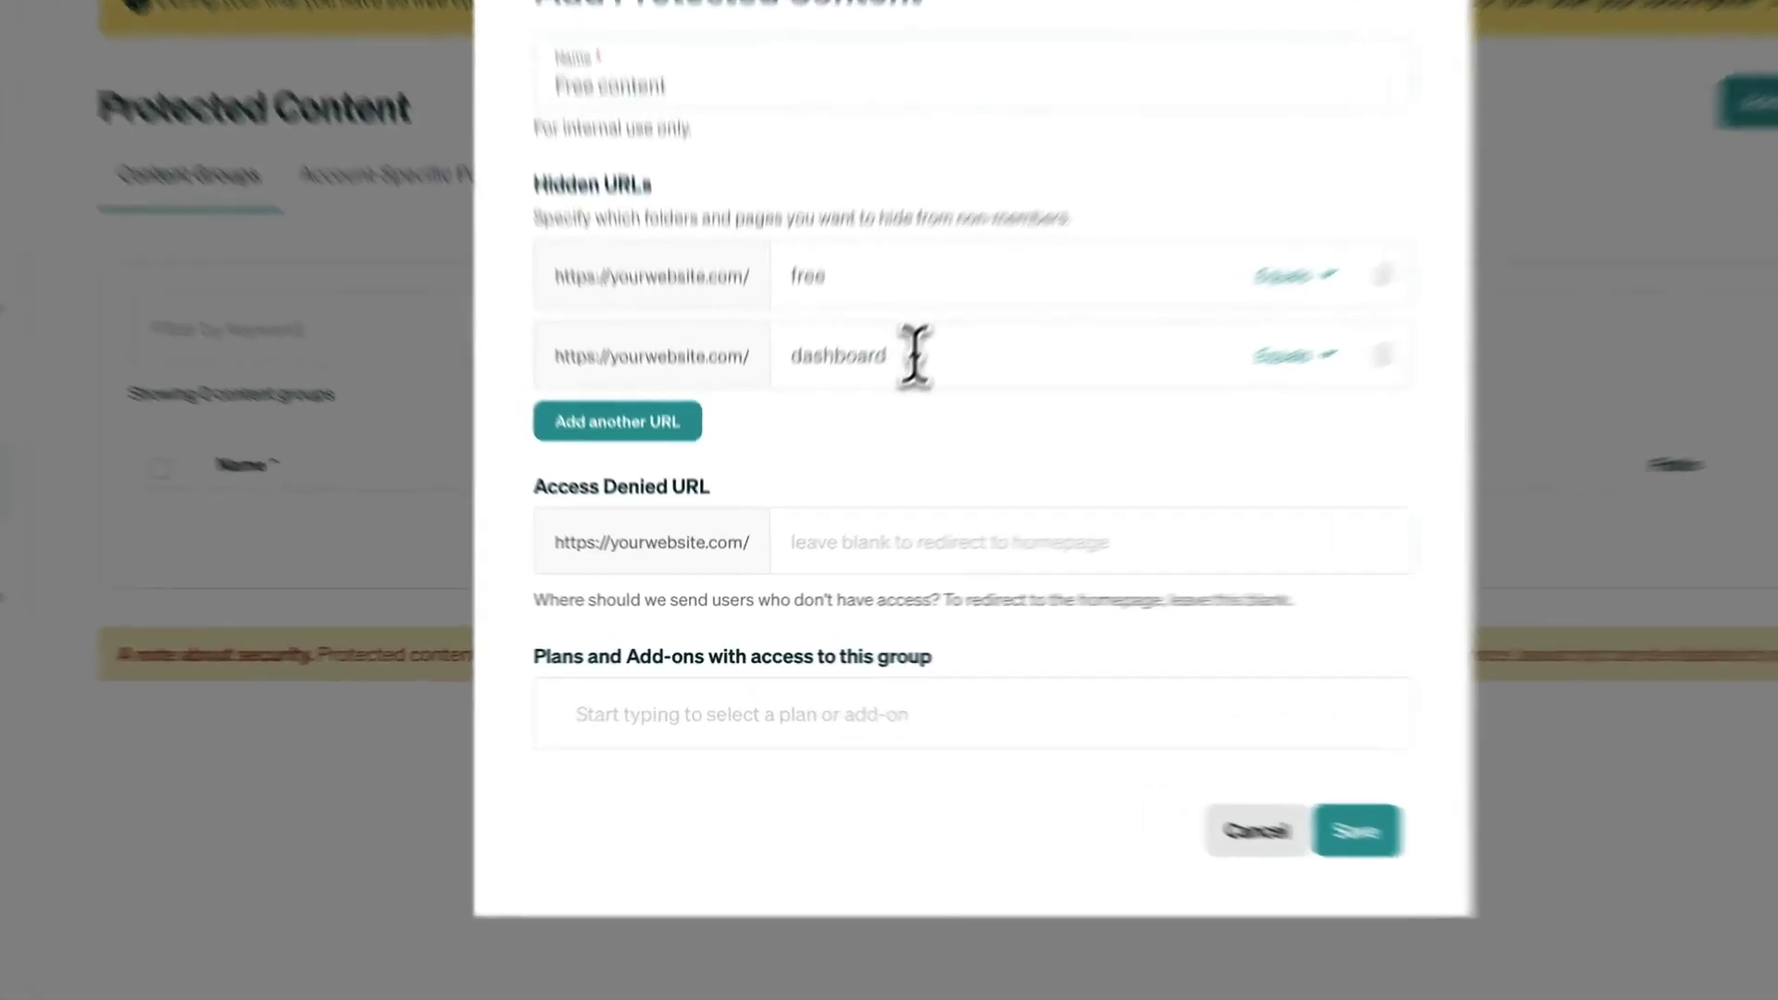
{"action": "left_click", "coordinate": [854, 445]}
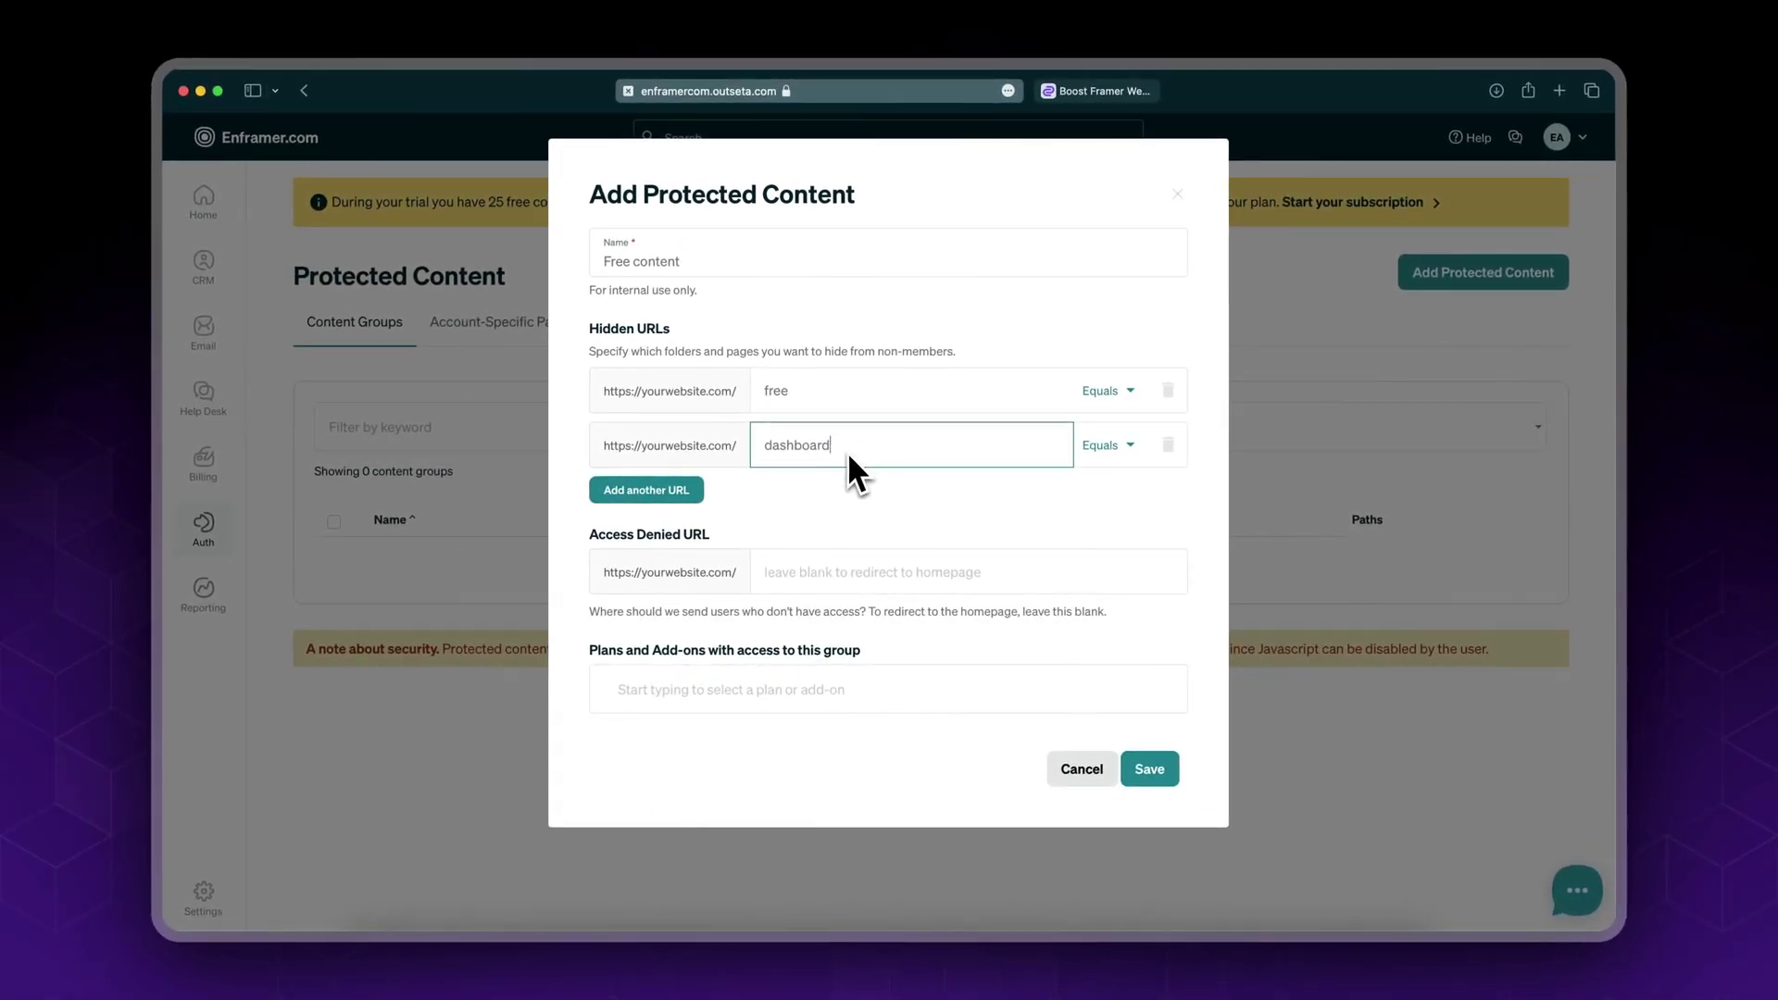
{"action": "left_click", "coordinate": [826, 497]}
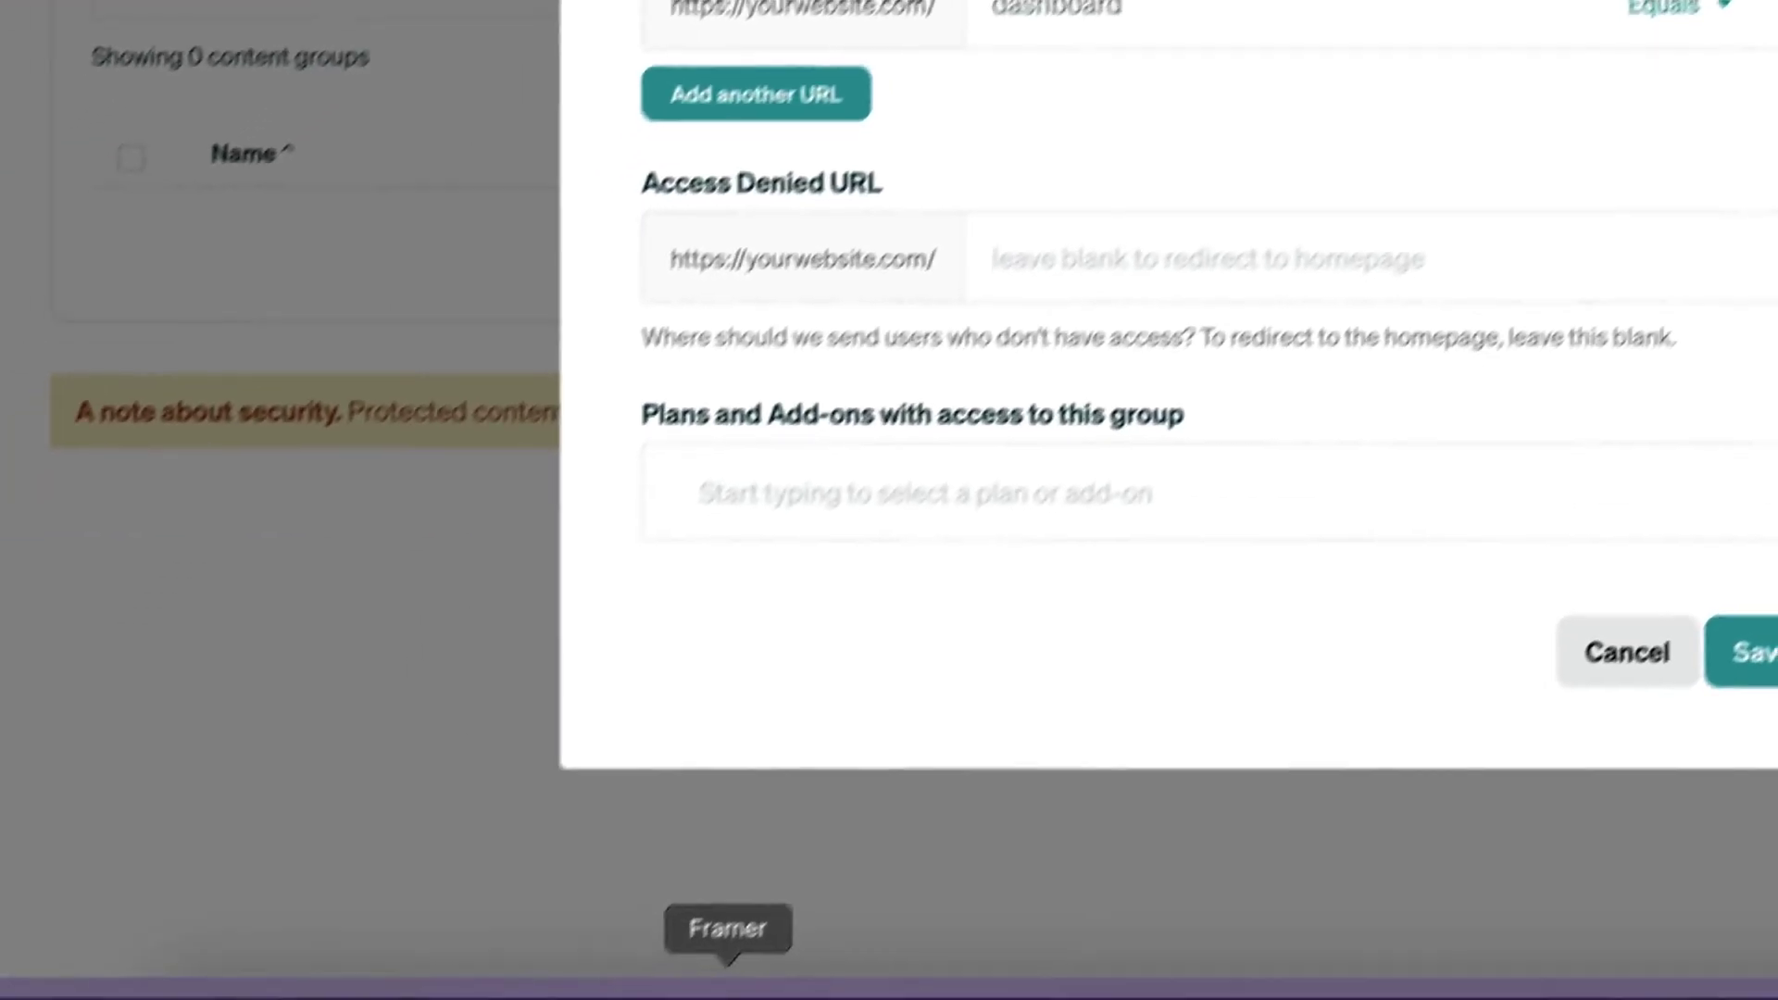
{"action": "left_click", "coordinate": [726, 997]}
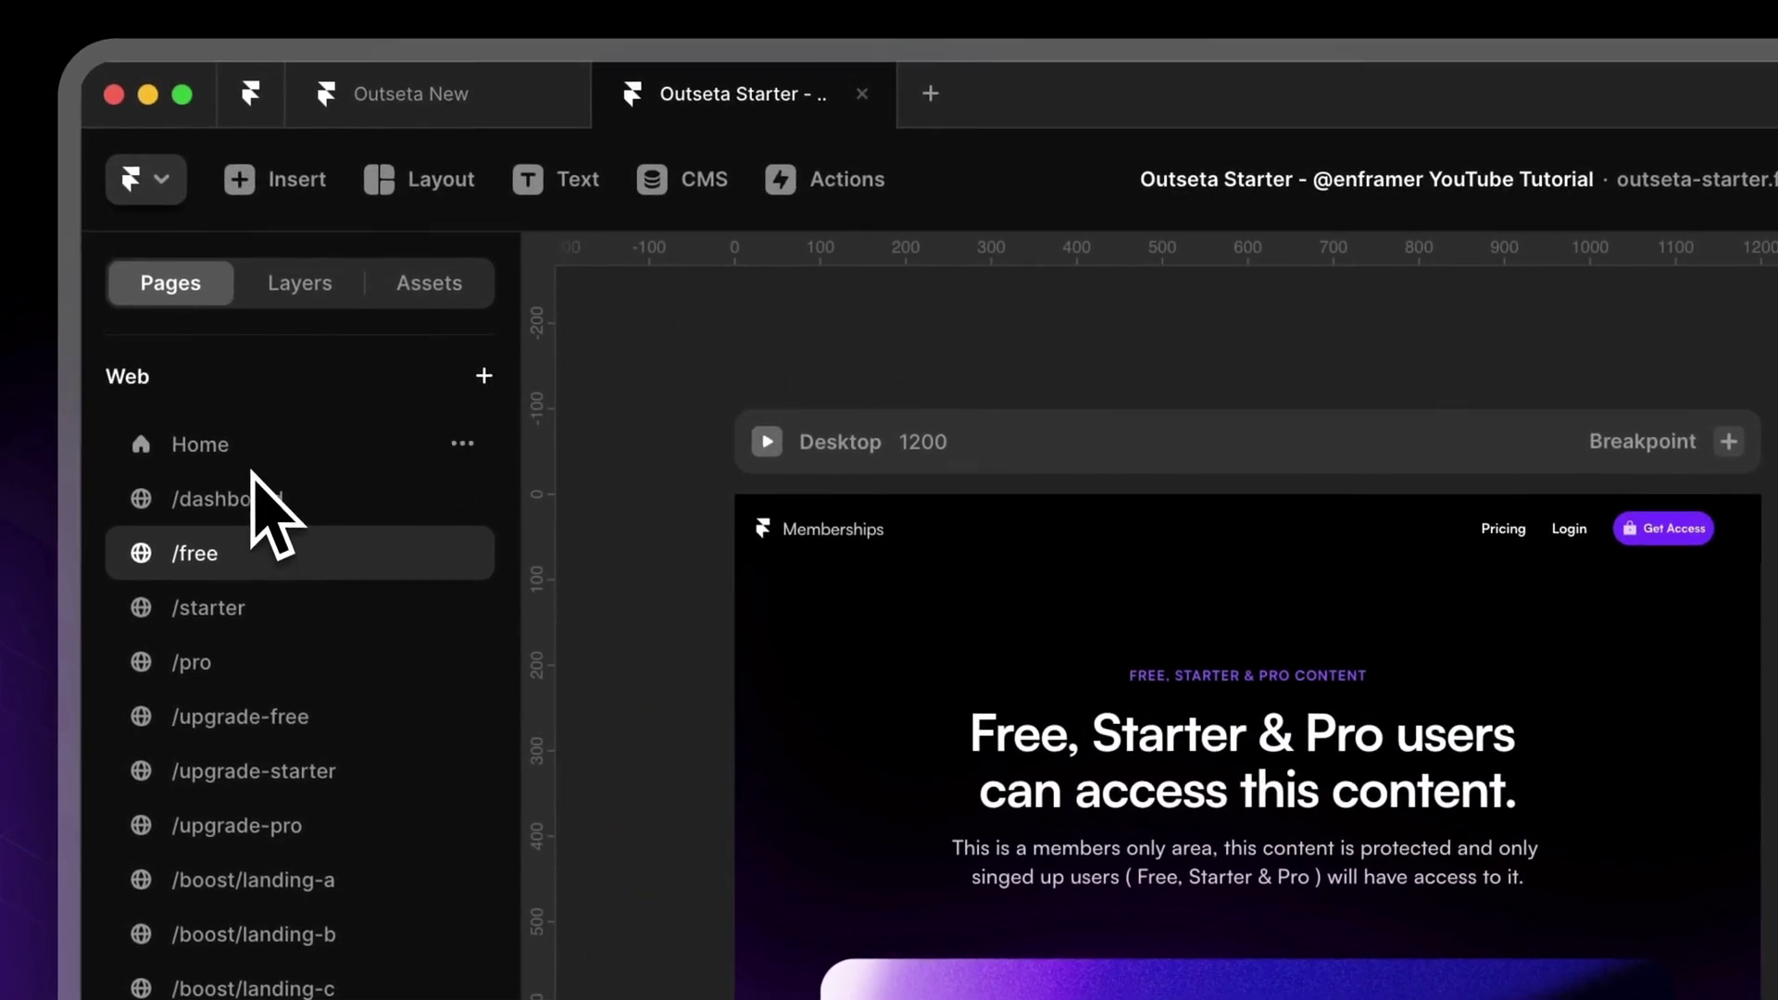
{"action": "left_click", "coordinate": [260, 714]}
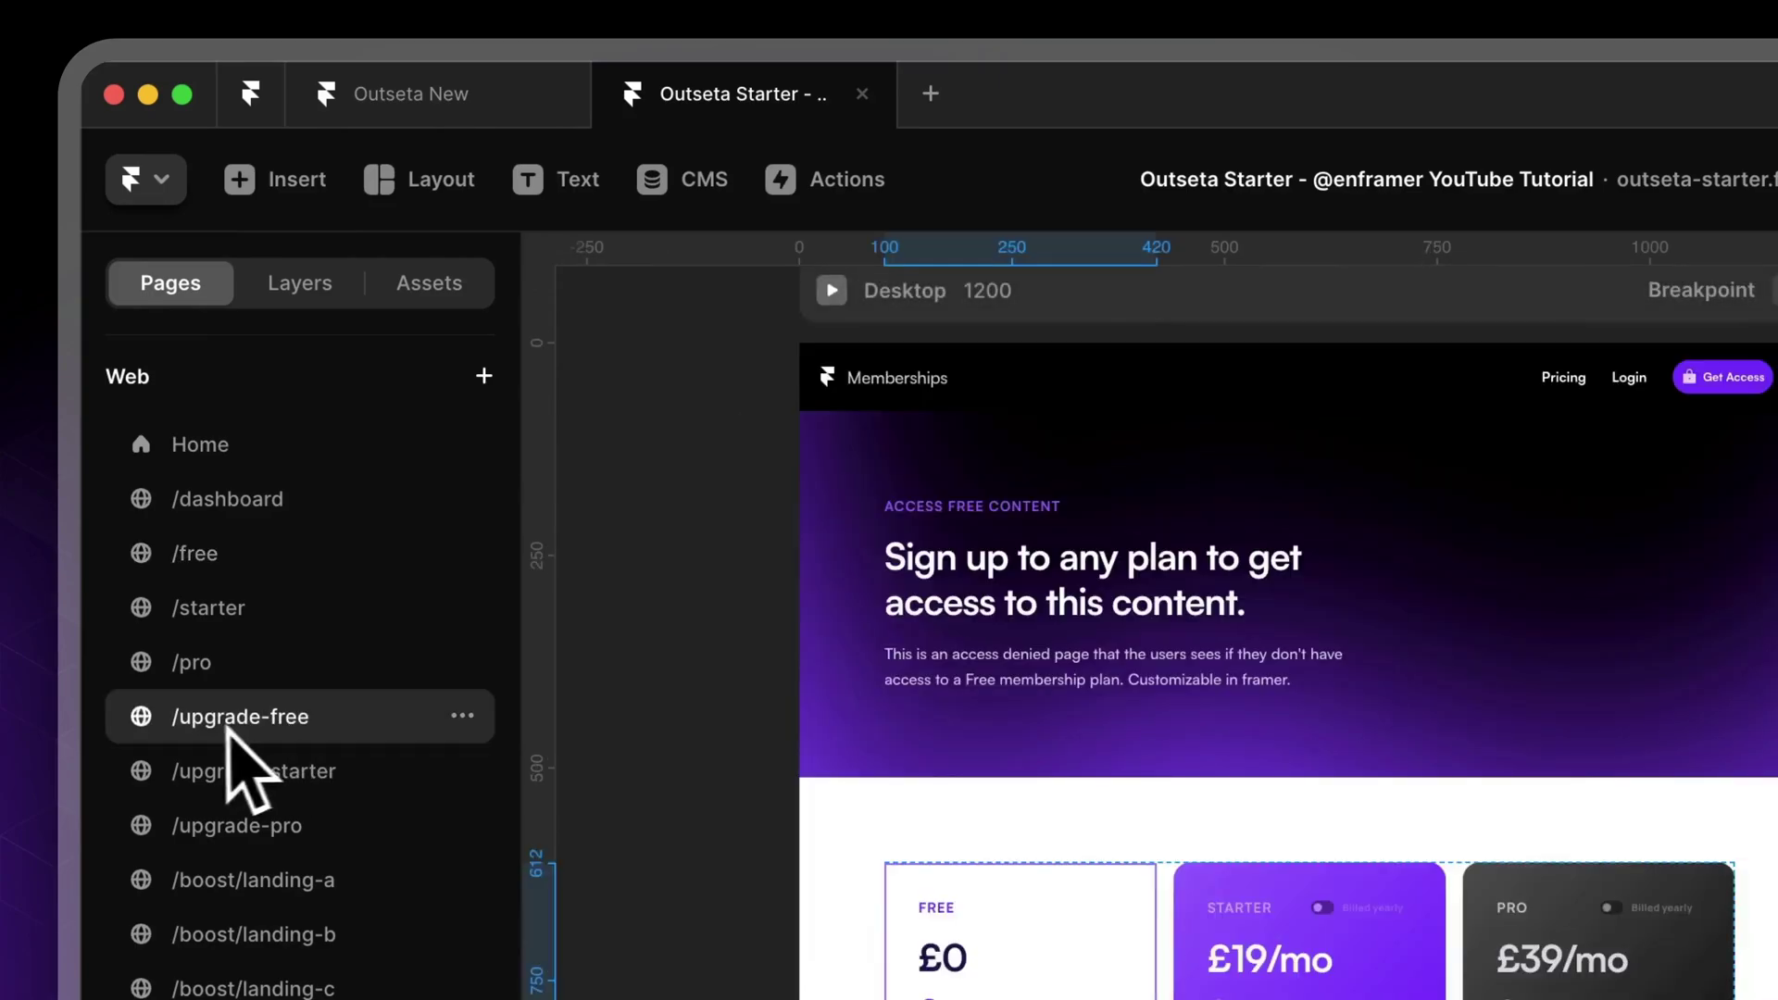
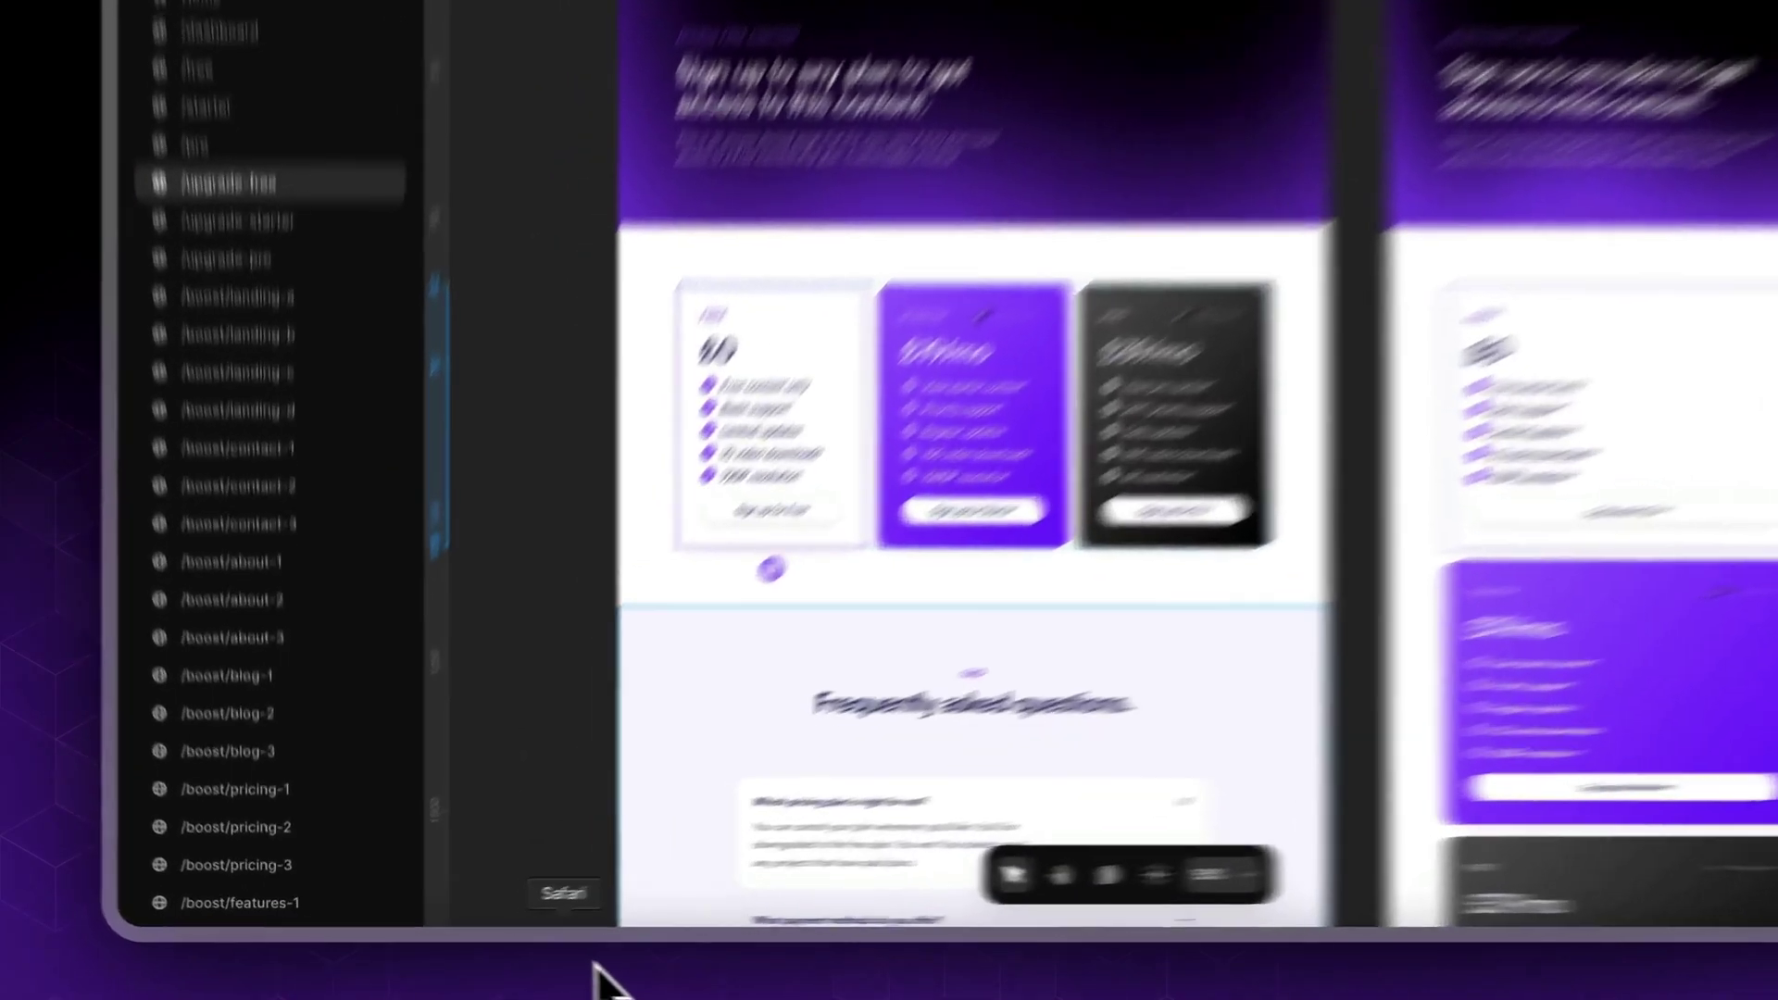
Check the Outseta access-denied field, then view the /upgrade-free, /upgrade-starter and /upgrade-pro pages in Framer
{"action": "left_click", "coordinate": [552, 974]}
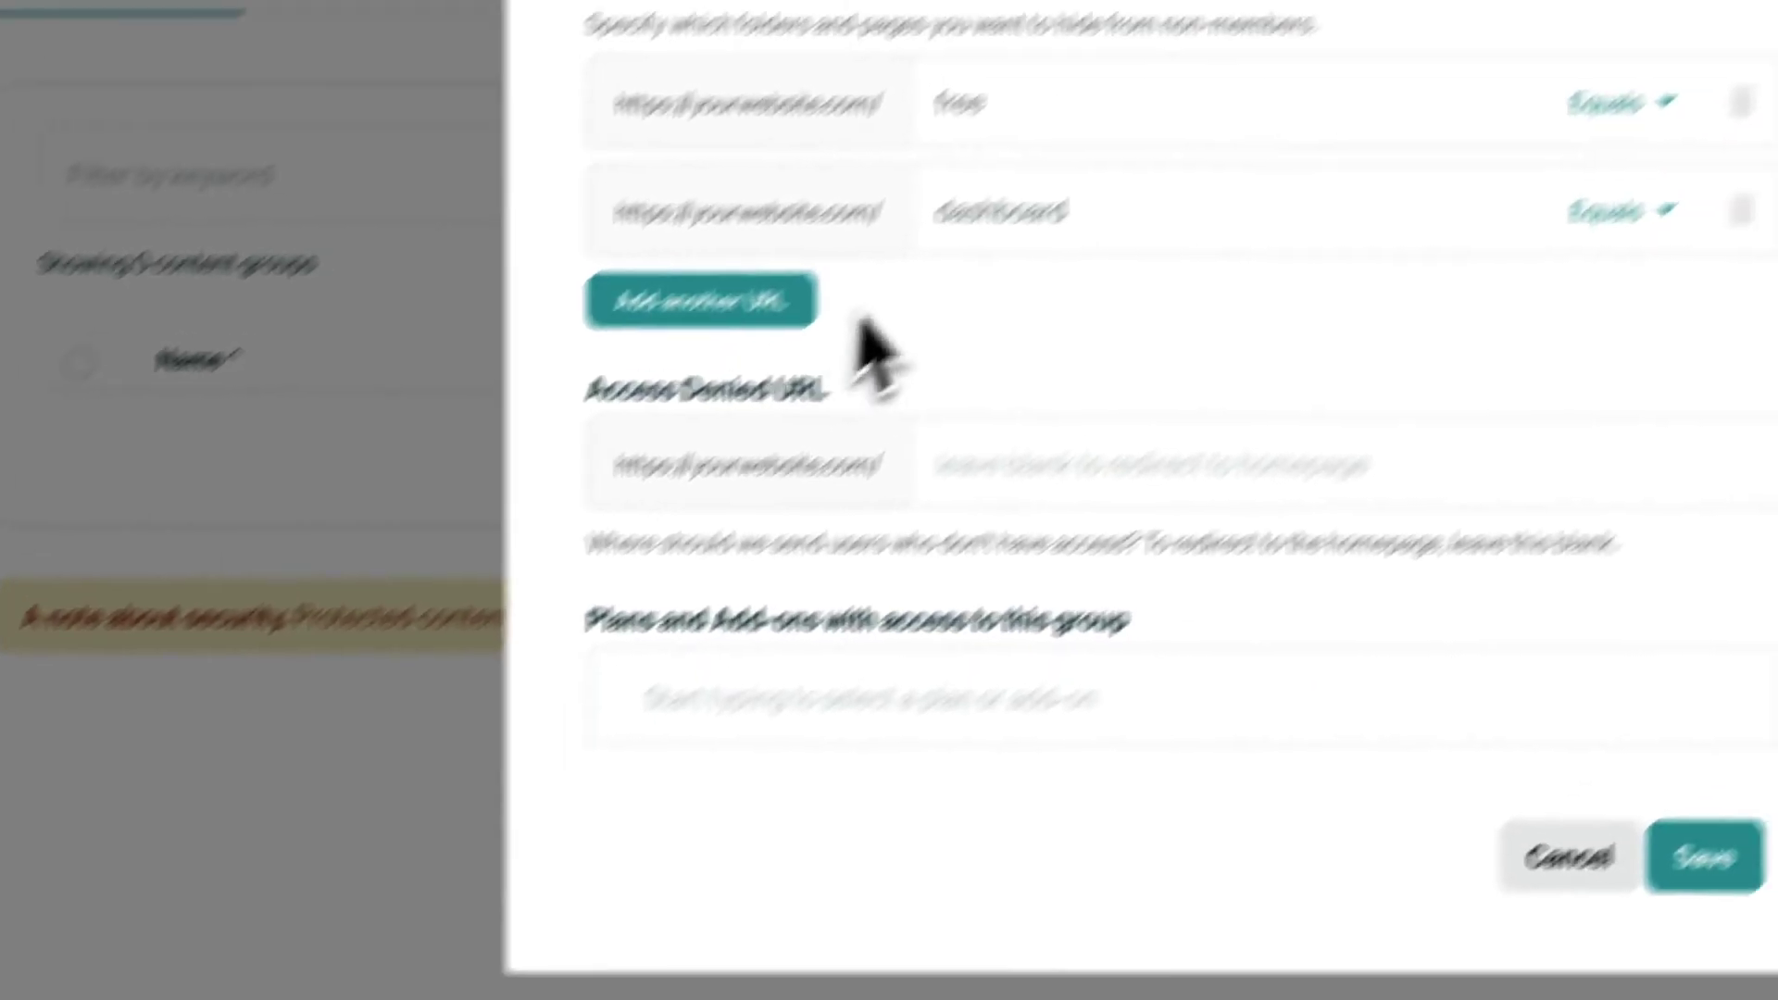
{"action": "left_click", "coordinate": [1222, 227]}
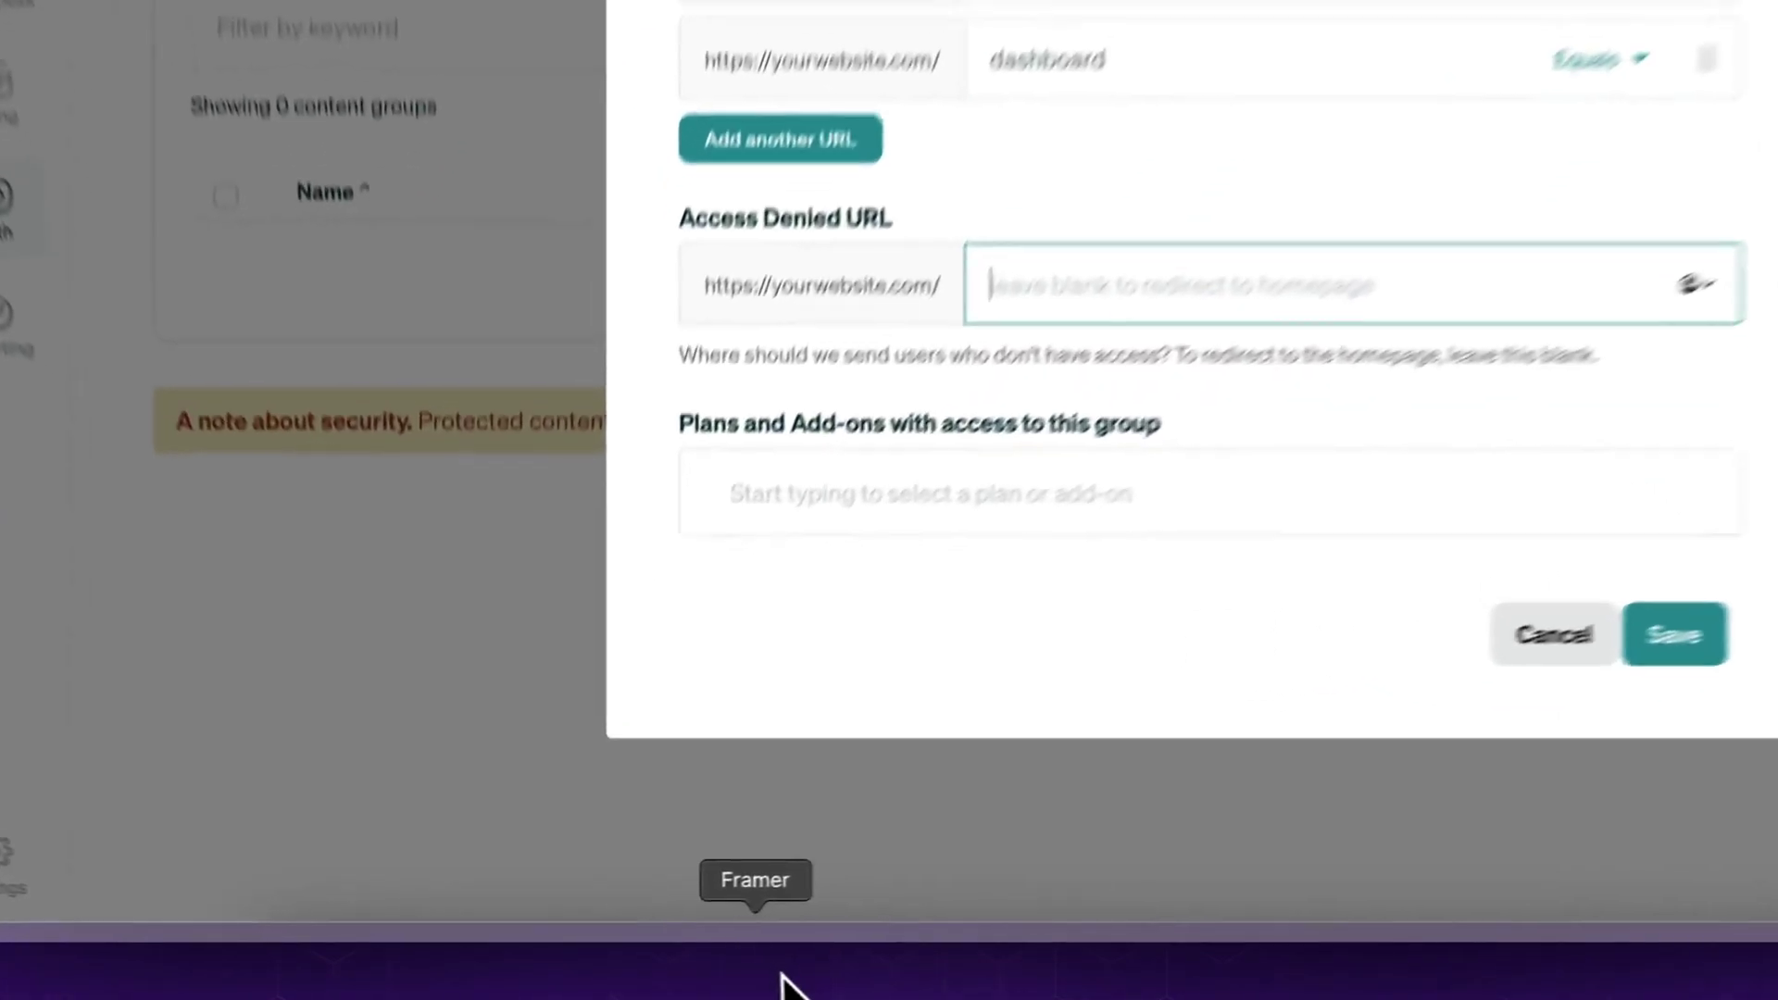
{"action": "left_click", "coordinate": [656, 968]}
{"action": "left_click", "coordinate": [320, 535]}
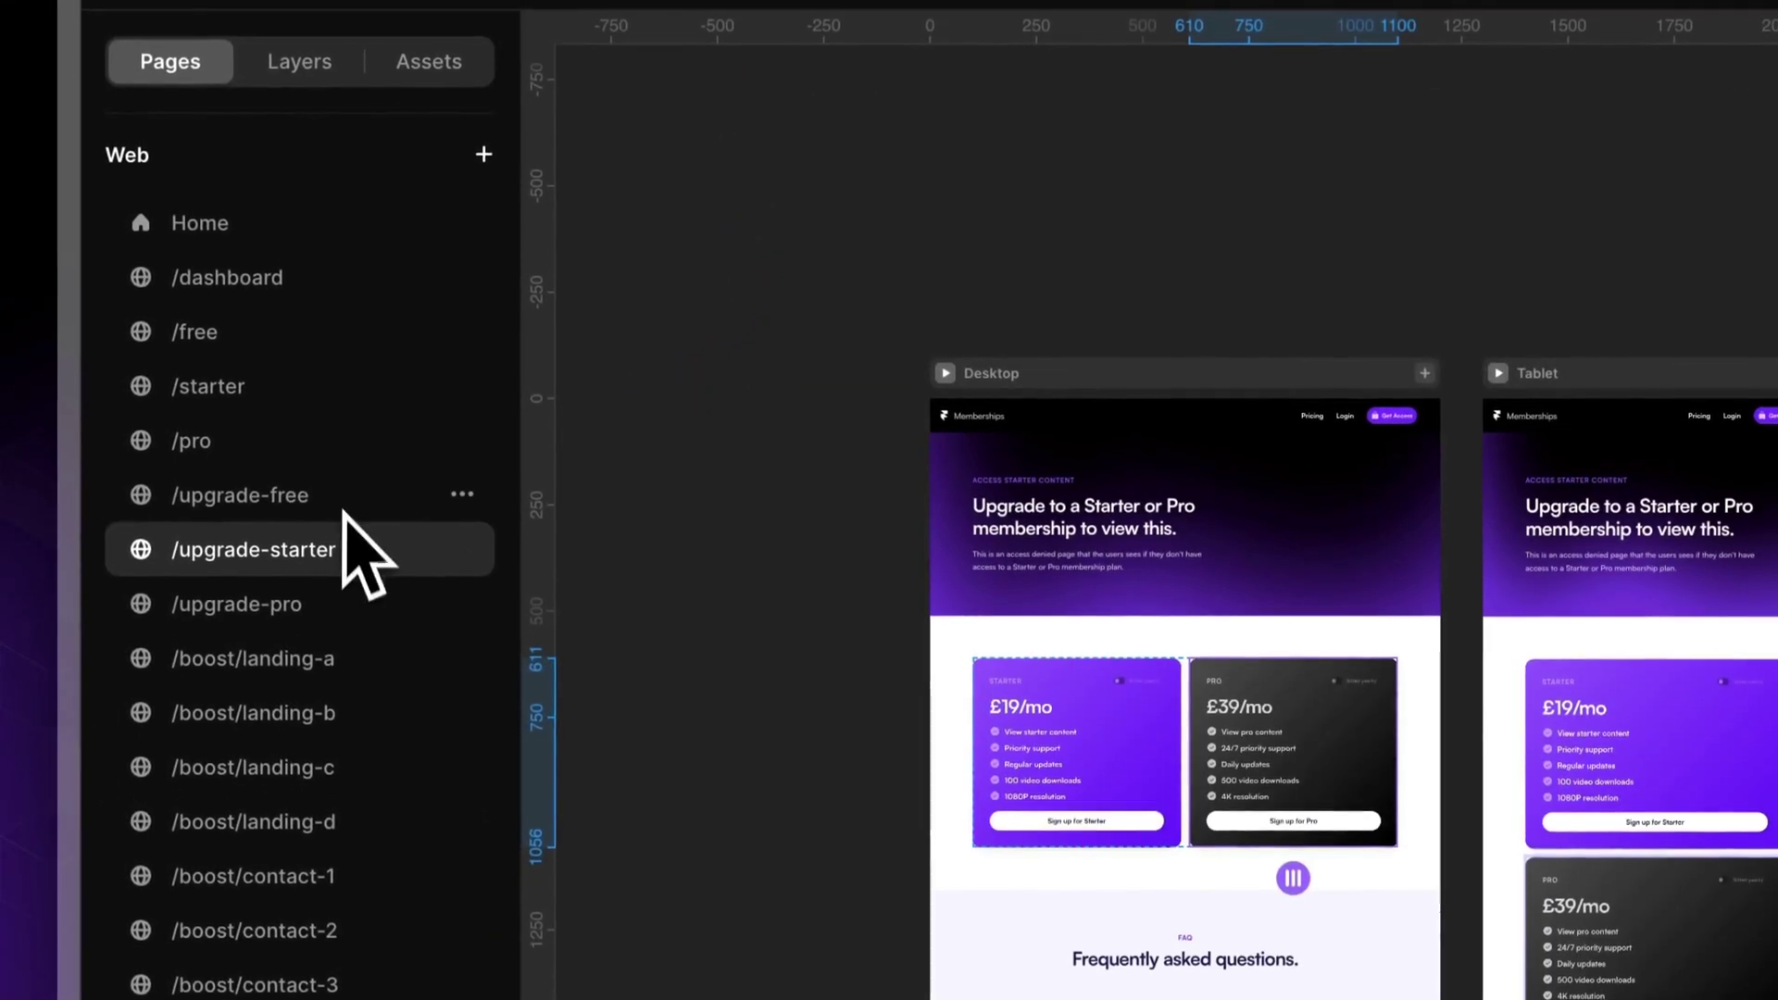
{"action": "left_click", "coordinate": [305, 504]}
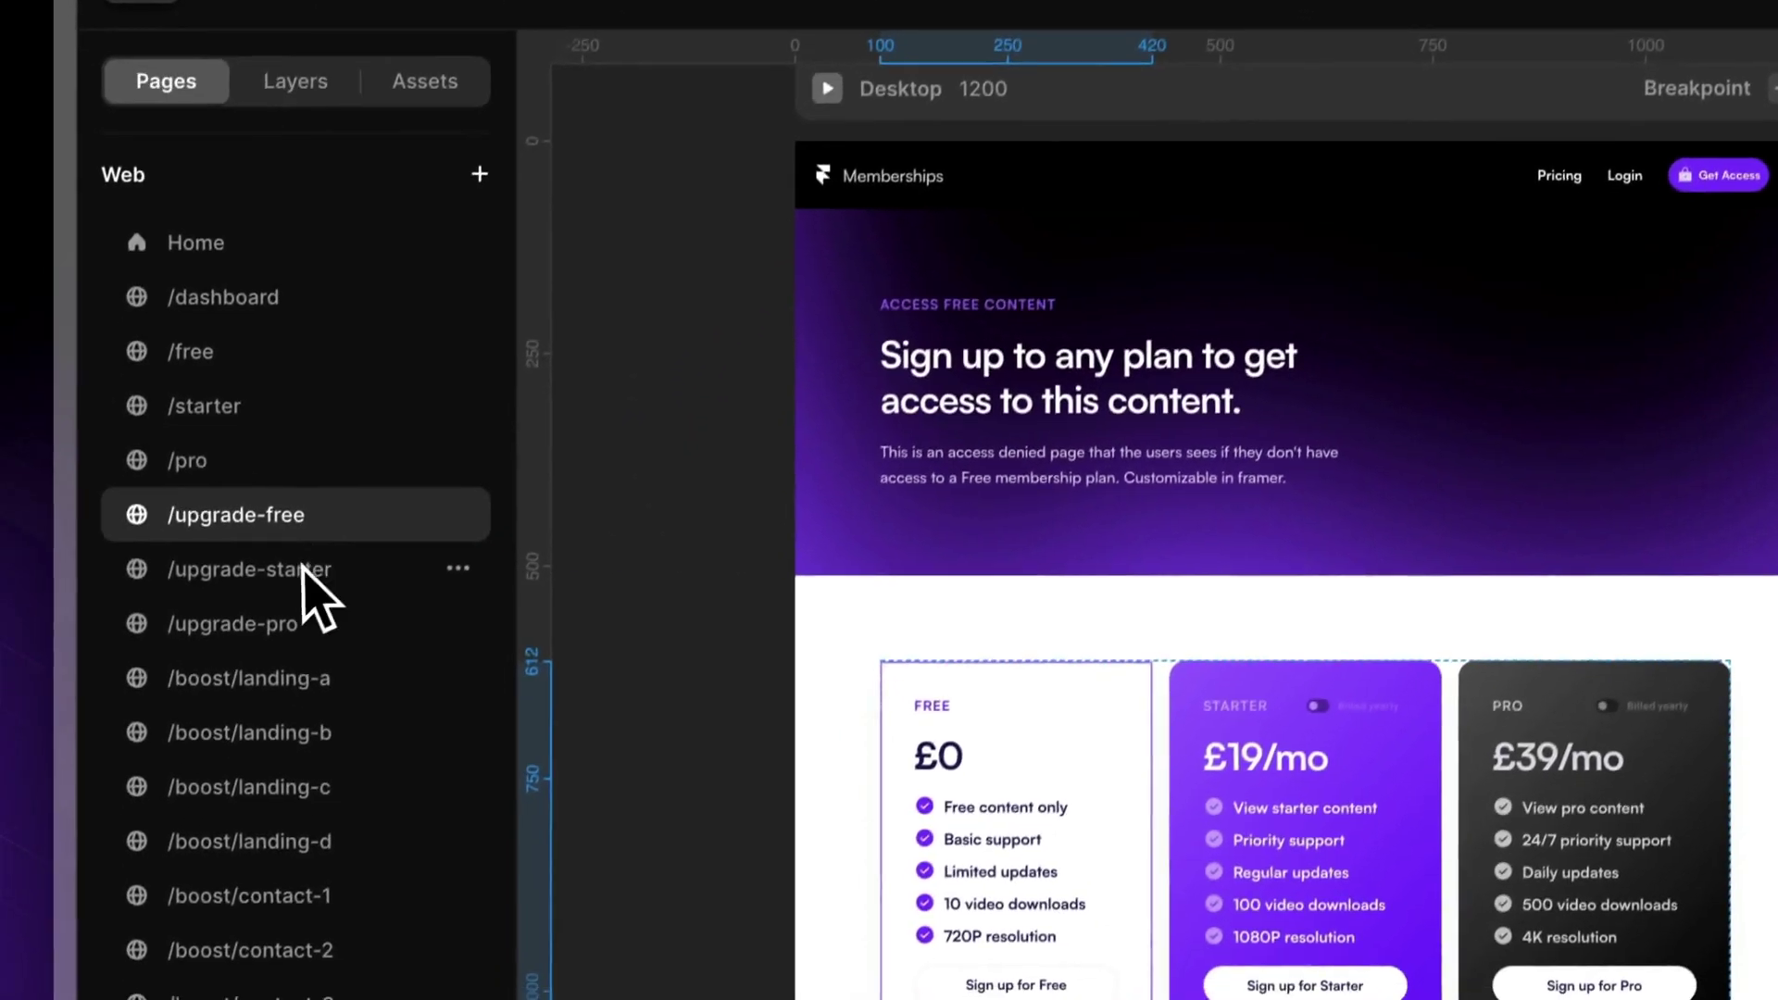
{"action": "left_click", "coordinate": [303, 569]}
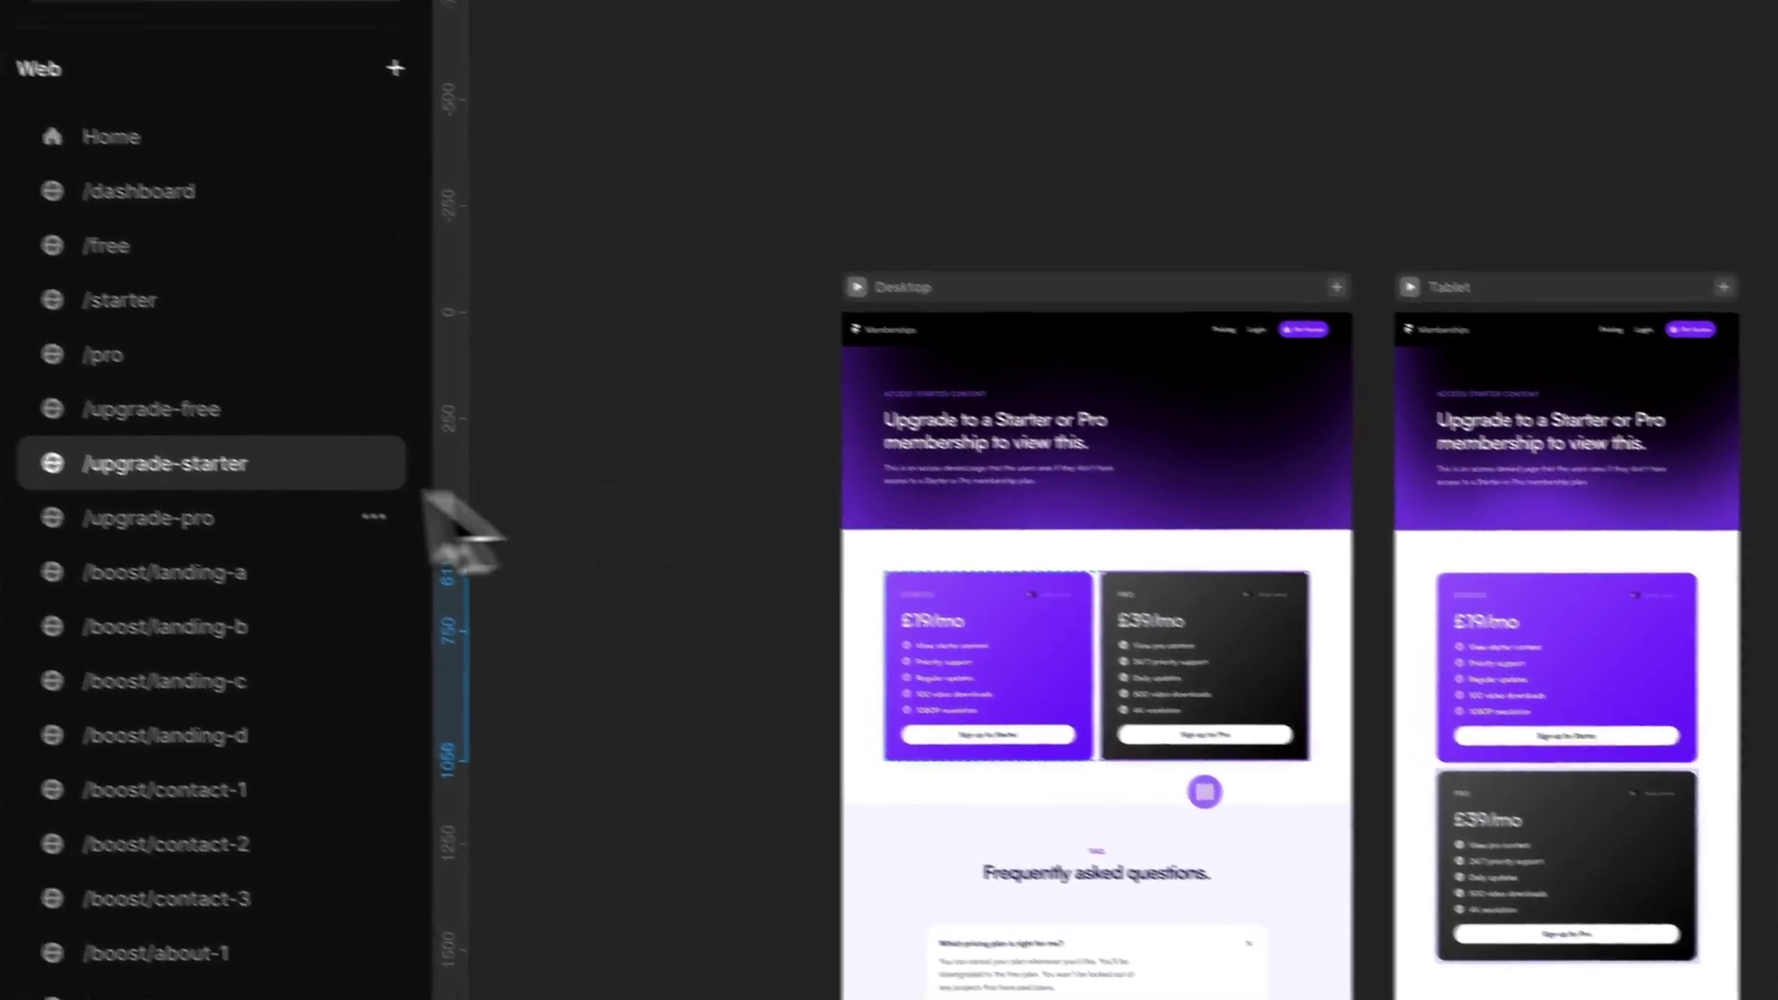
{"action": "left_click", "coordinate": [320, 635]}
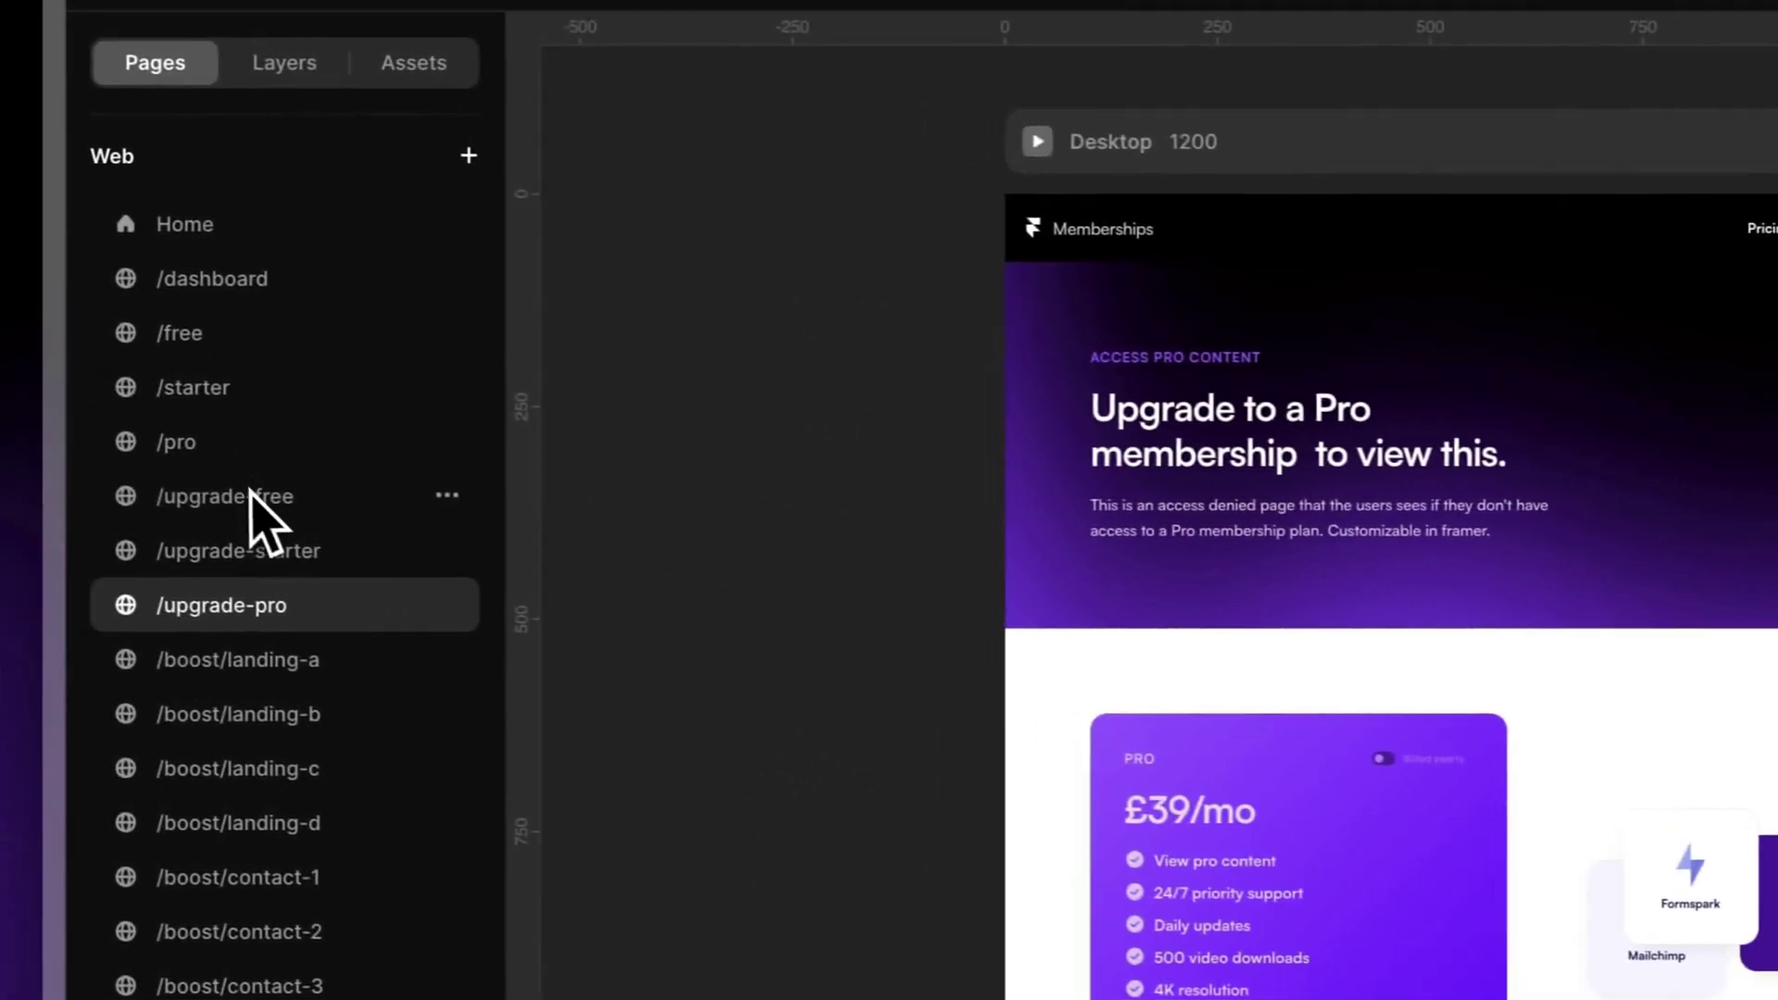
Look over the upgrade-free, upgrade-starter and upgrade-pro pages again, then return to the Outseta form
{"action": "left_click", "coordinate": [264, 440]}
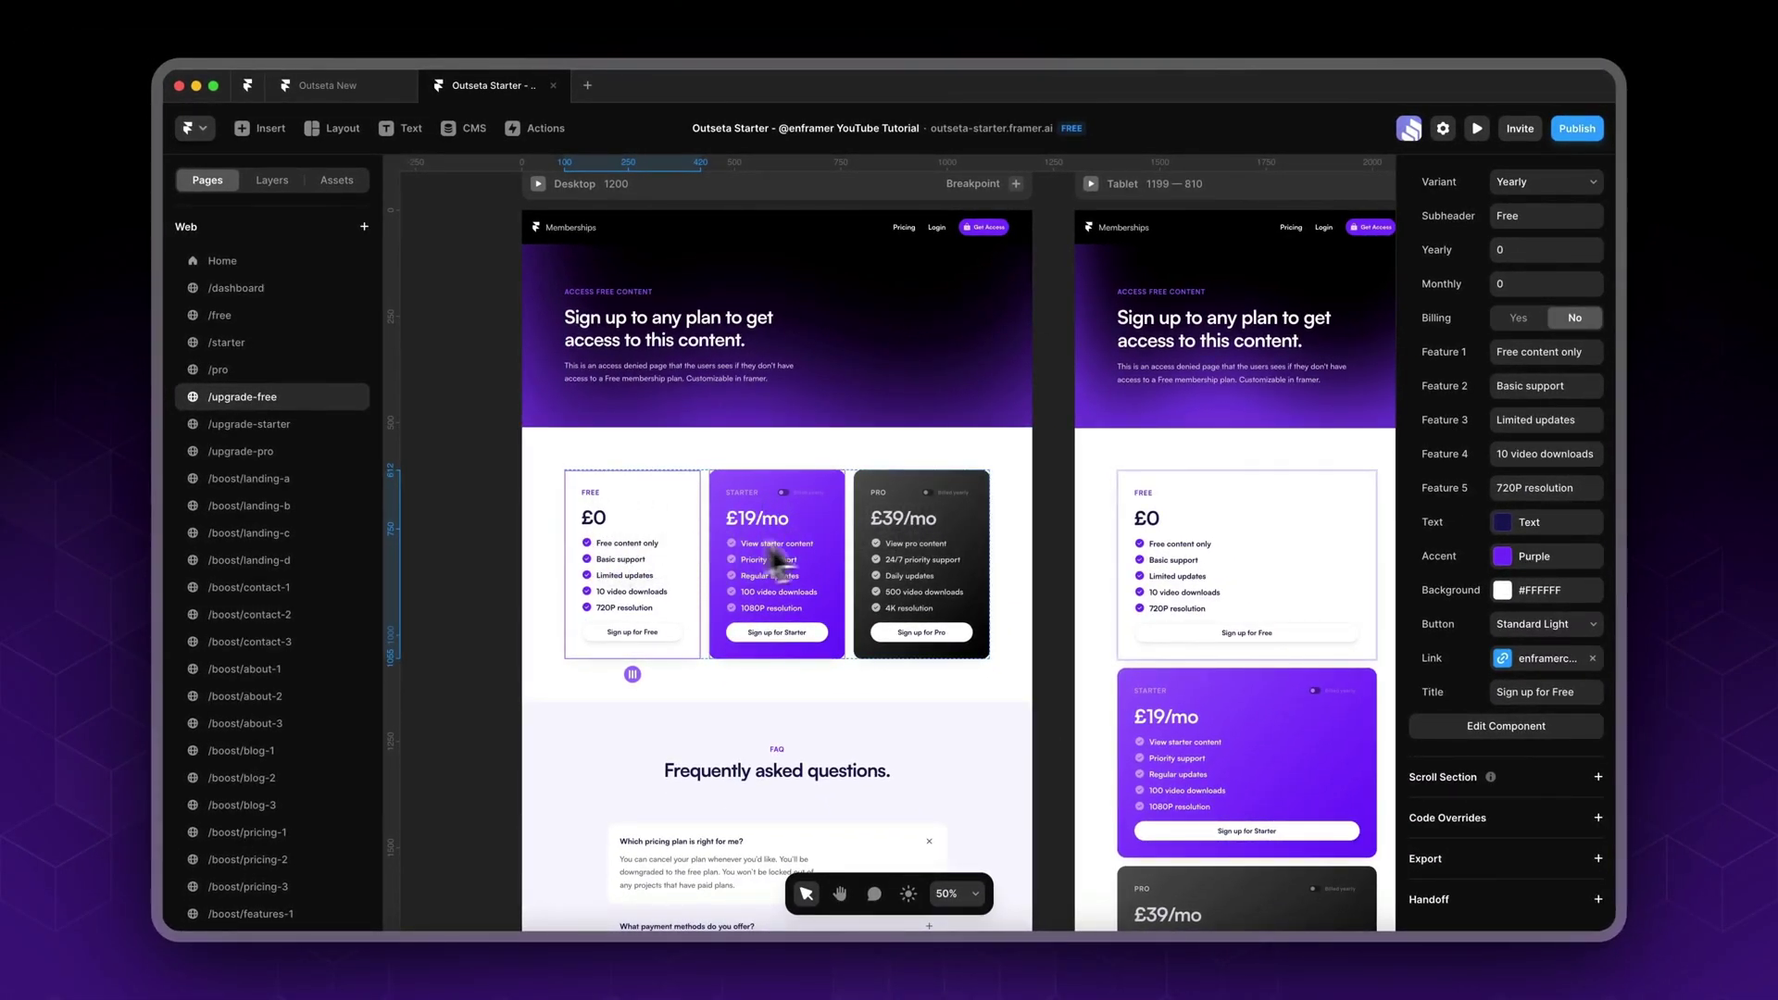
{"action": "left_click", "coordinate": [249, 424]}
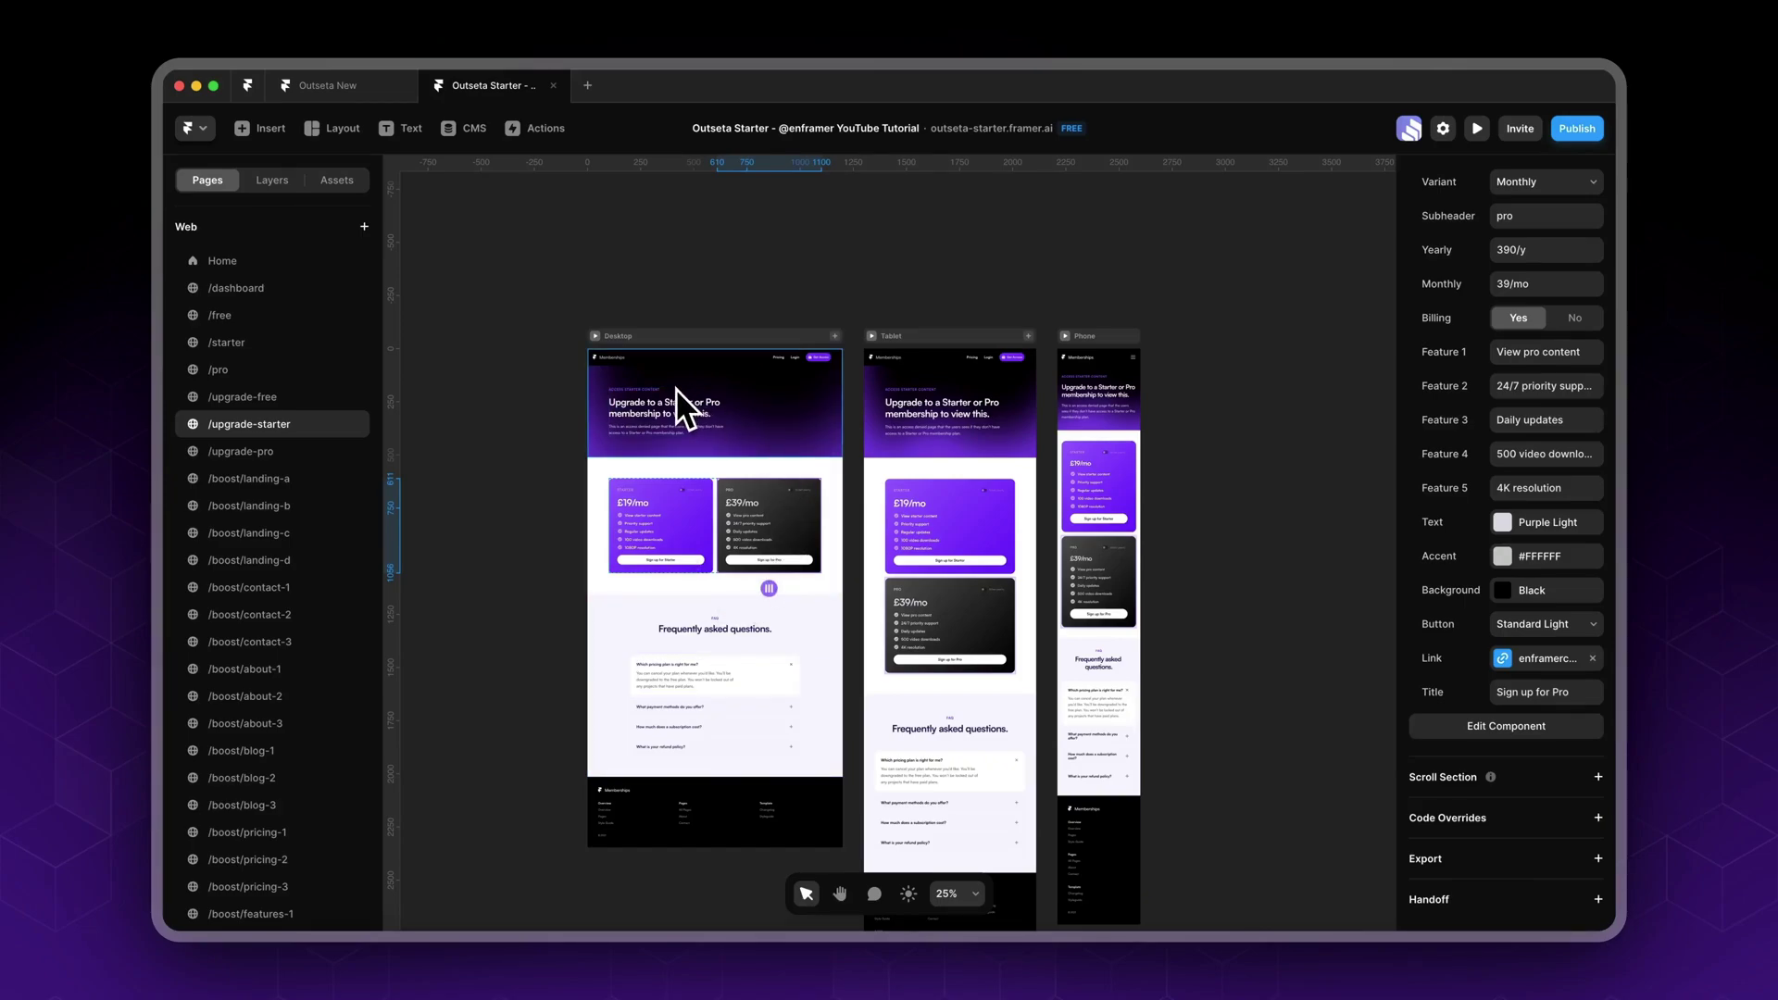
{"action": "scroll", "coordinate": [675, 387], "scroll_direction": "down", "scroll_amount": 2}
{"action": "scroll", "coordinate": [675, 387], "scroll_direction": "up", "scroll_amount": 5}
{"action": "scroll", "coordinate": [675, 387], "scroll_direction": "up", "scroll_amount": 1}
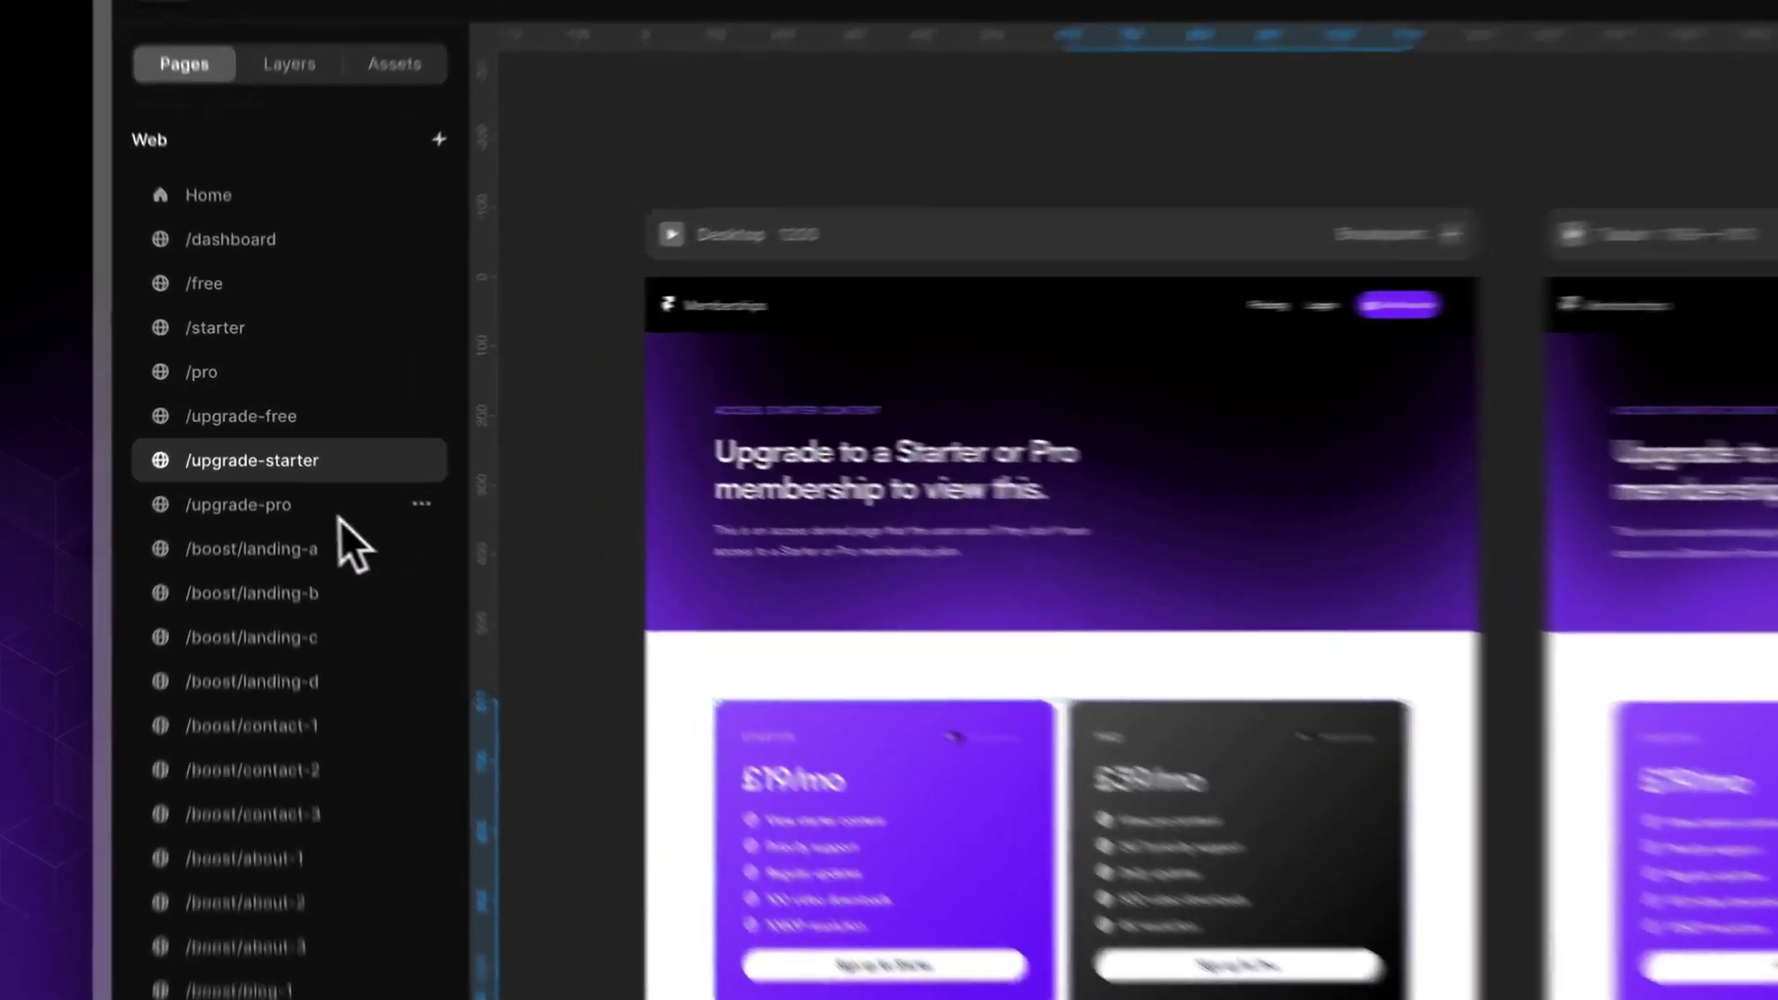
{"action": "left_click", "coordinate": [301, 452]}
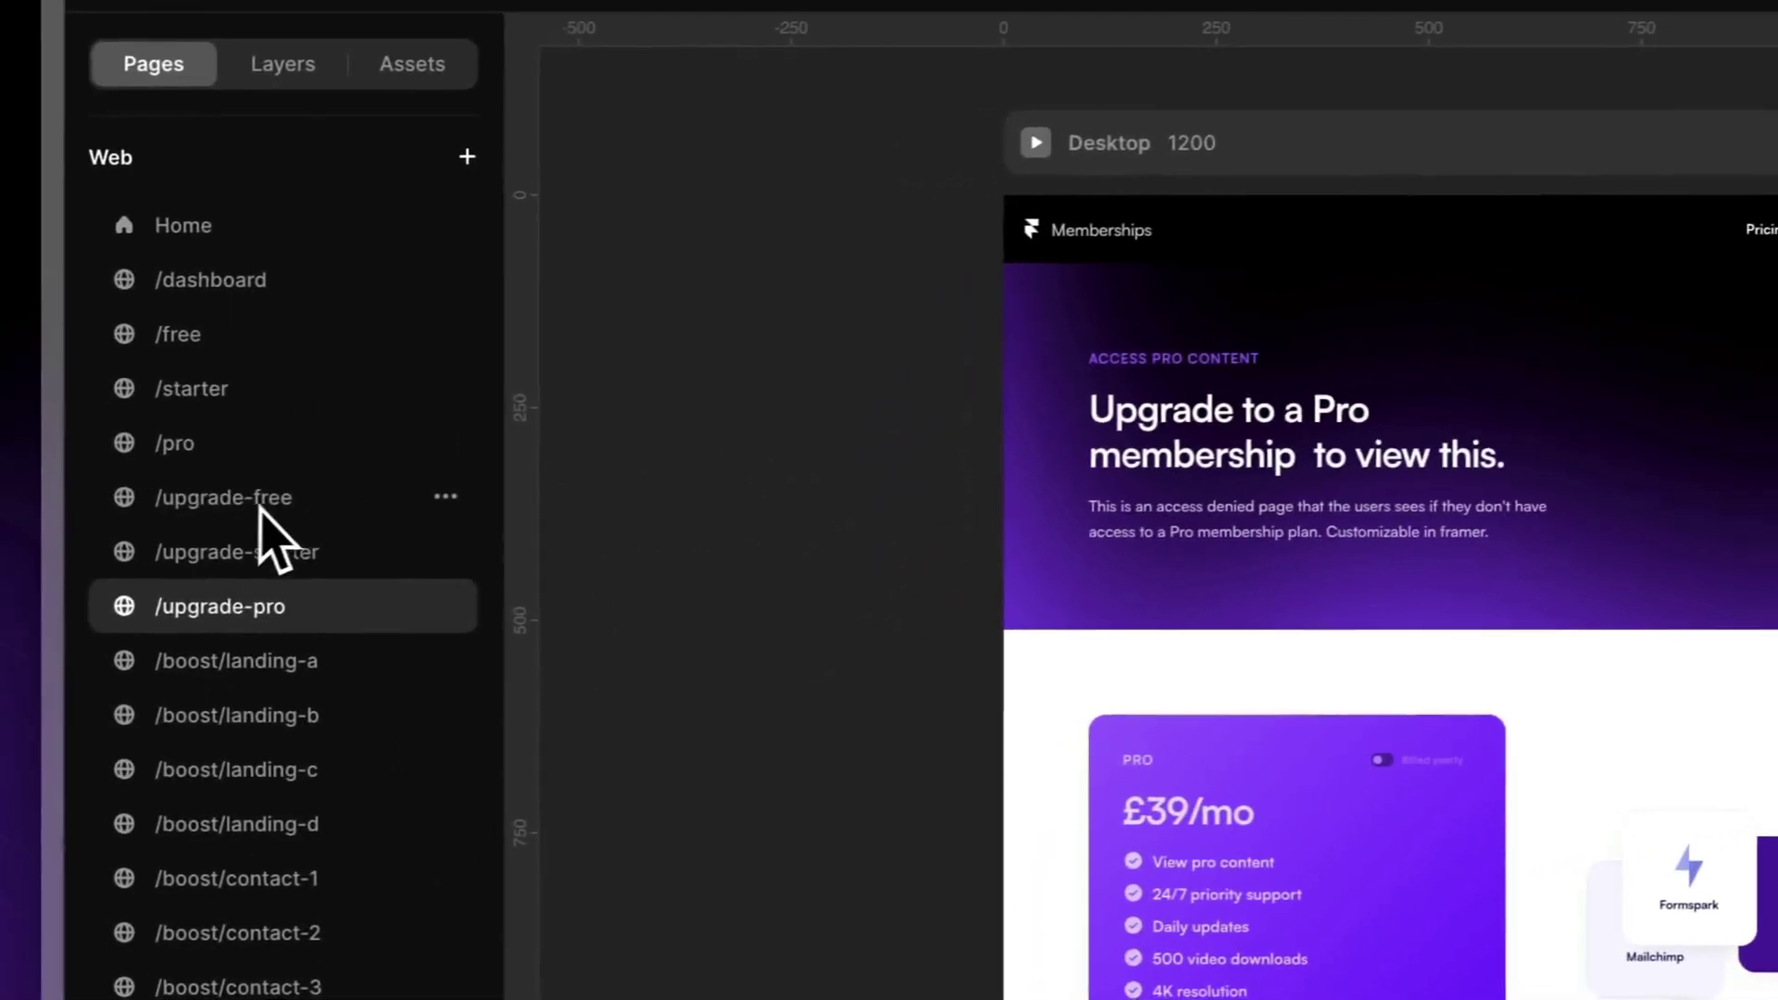
{"action": "left_click", "coordinate": [261, 500]}
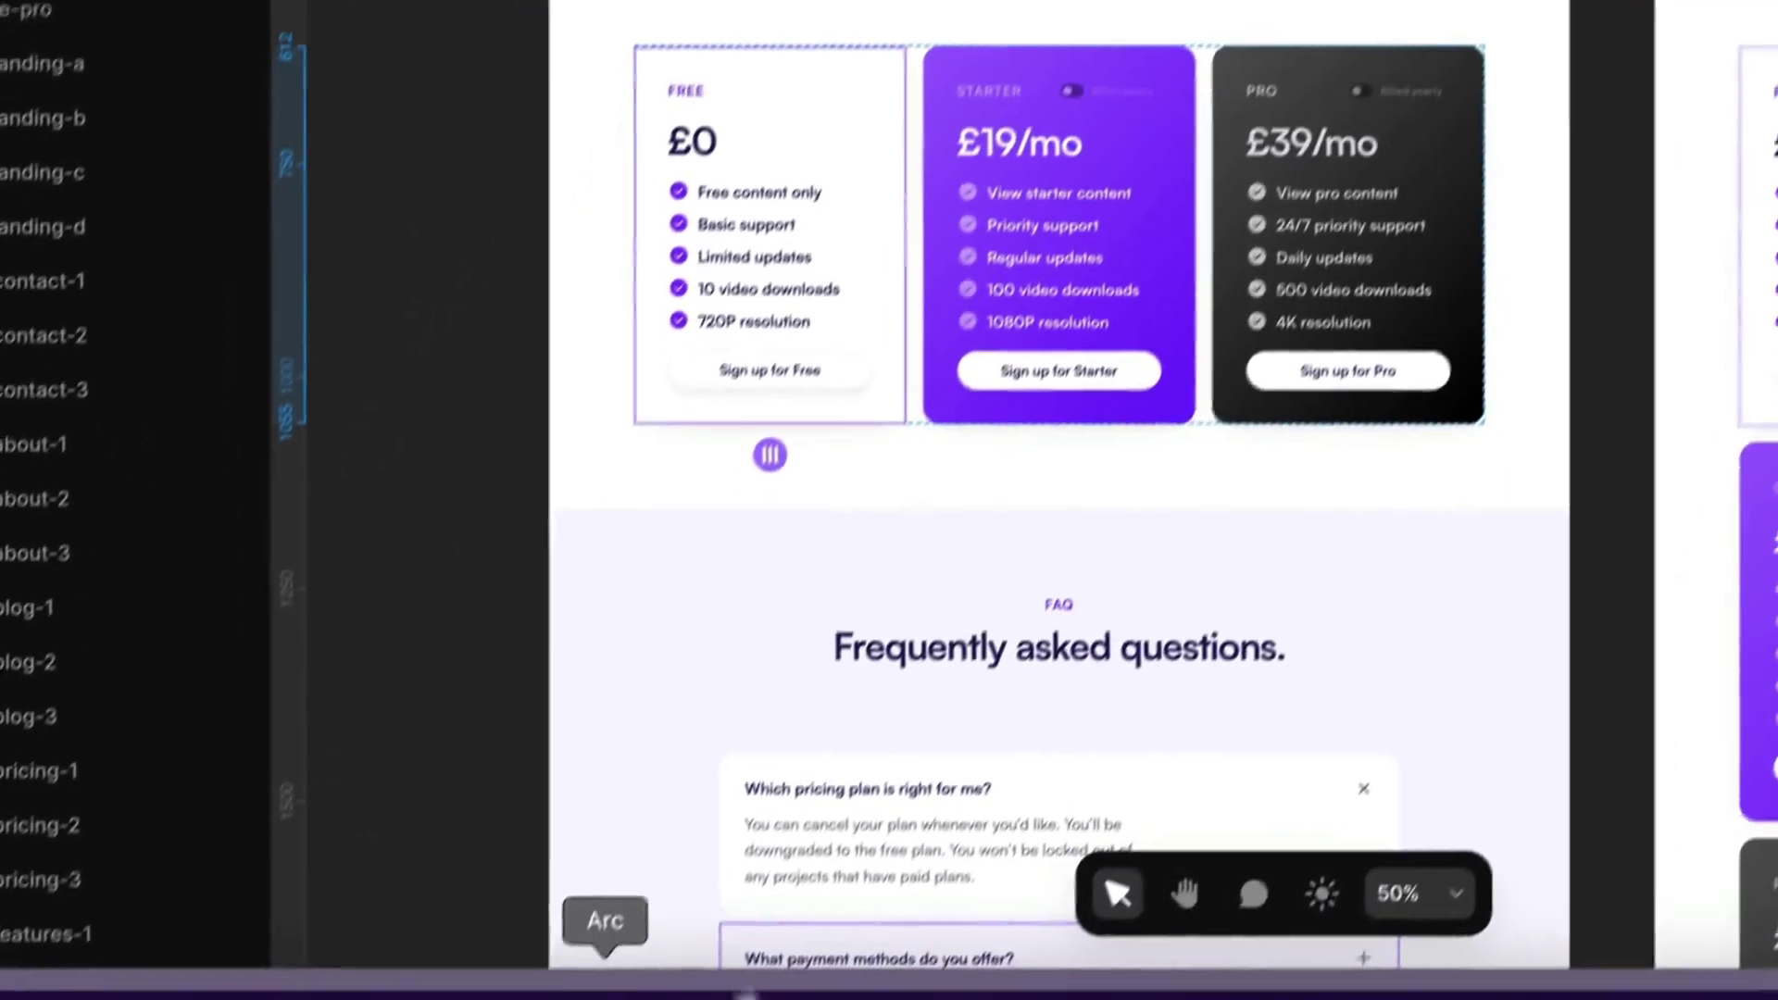
{"action": "left_click", "coordinate": [524, 986]}
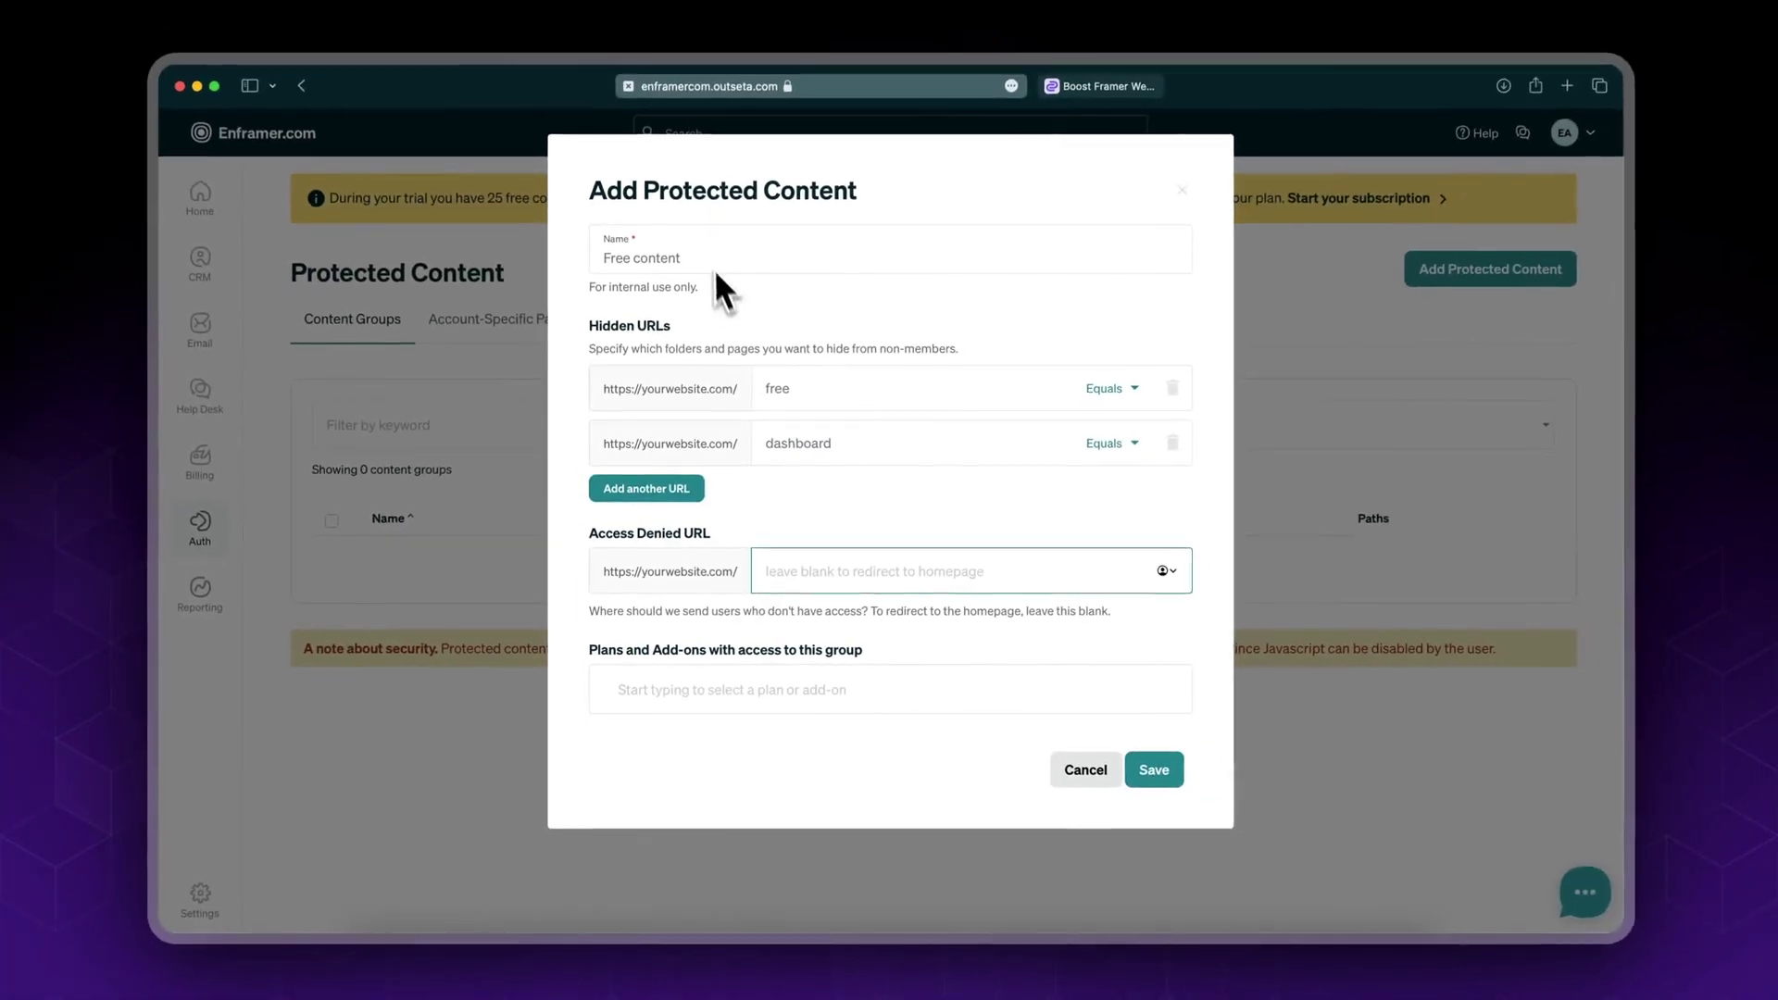
Set the Access Denied URL to upgrade-free and allow the Free plan into the group
{"action": "type", "text": "upgrade-free"}
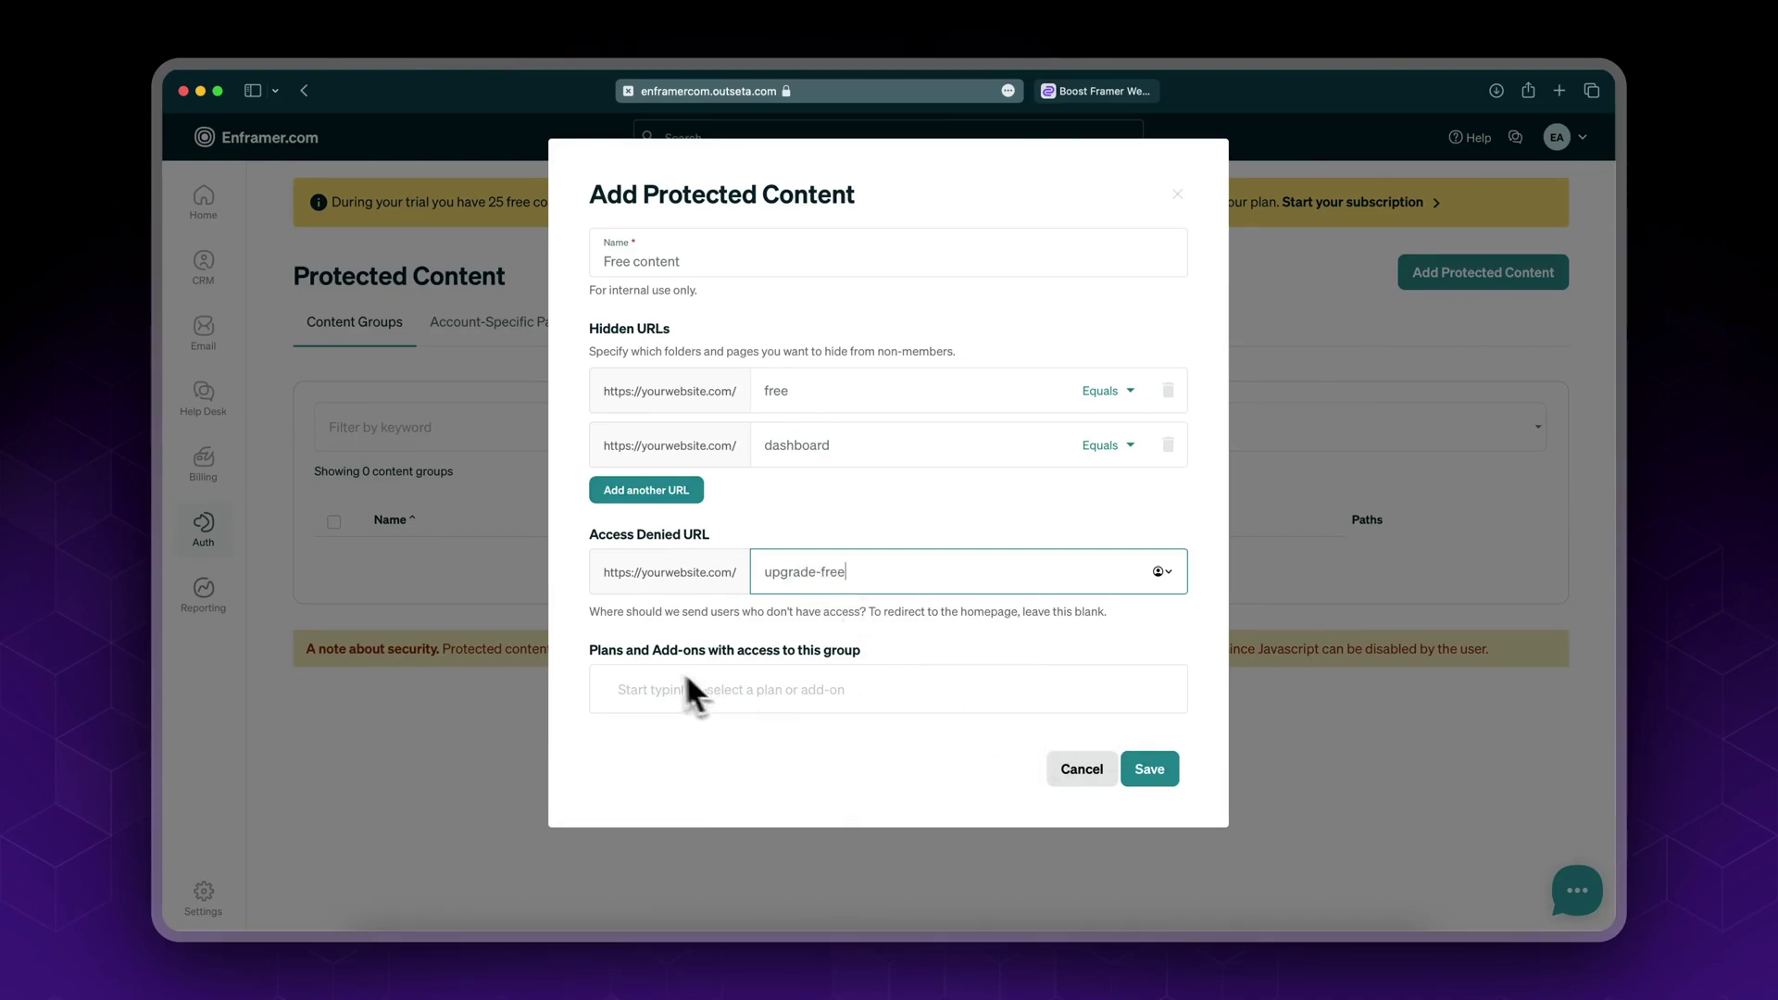
{"action": "left_click", "coordinate": [851, 687]}
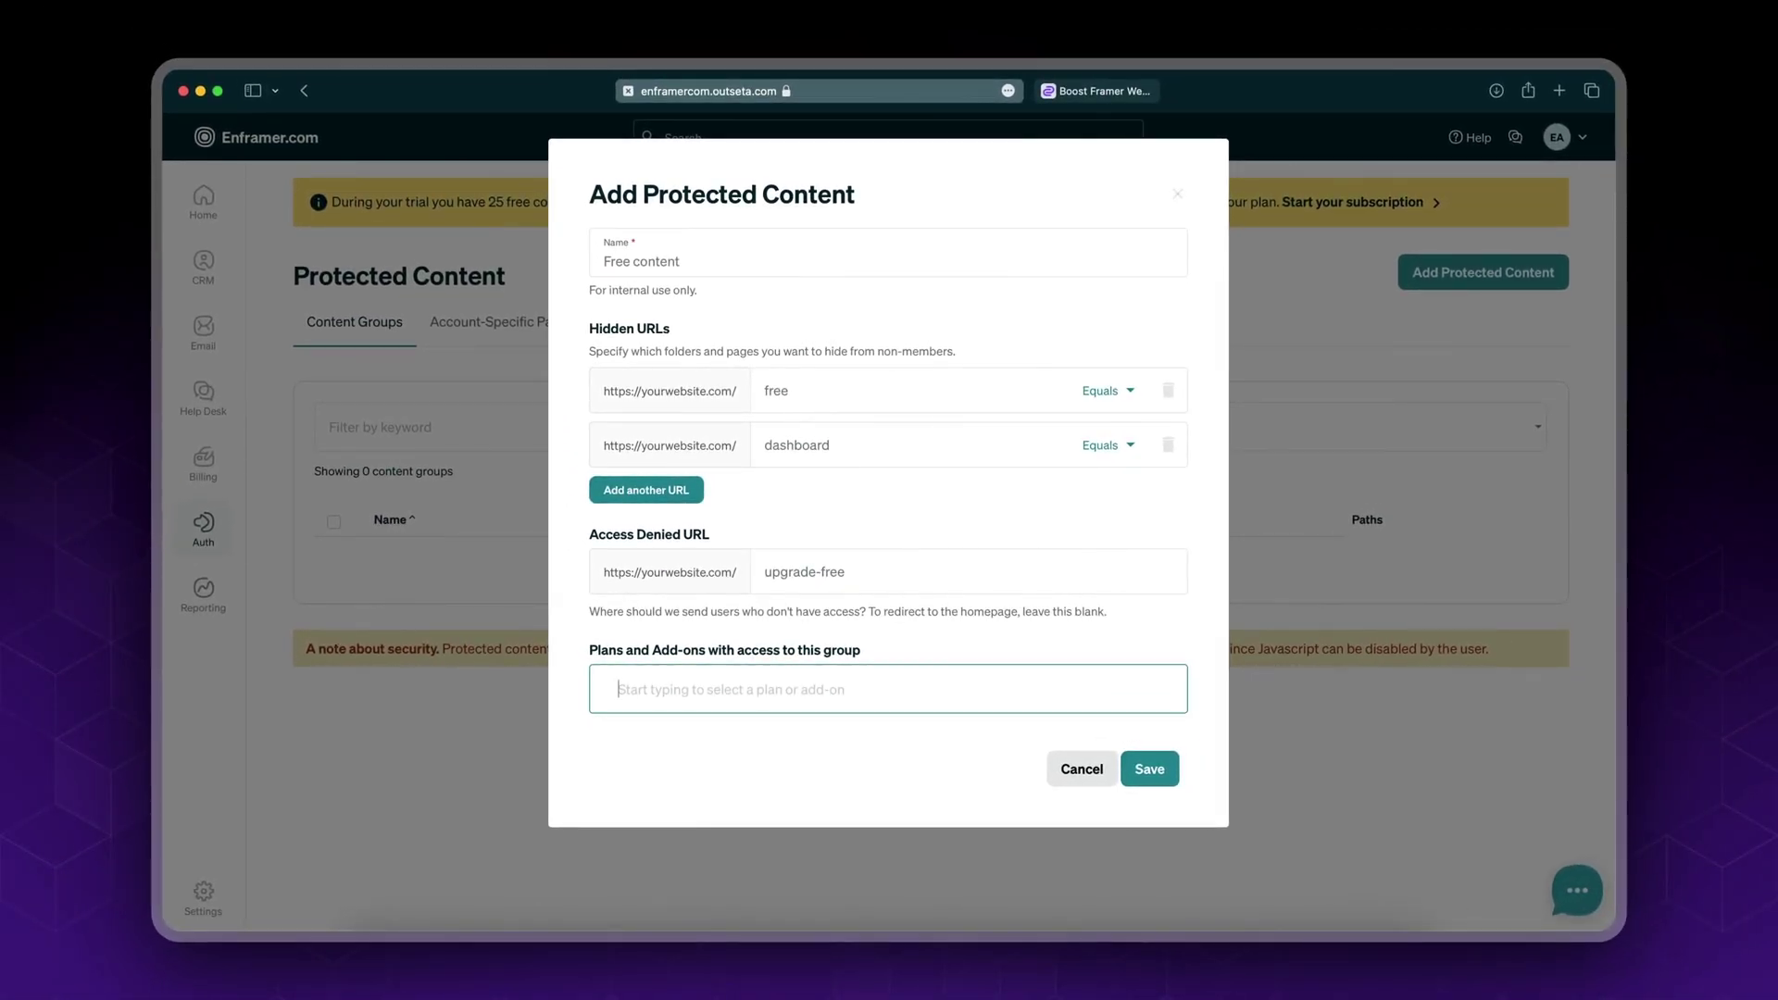
{"action": "left_click", "coordinate": [794, 689]}
{"action": "type", "text": "fre"}
{"action": "left_click", "coordinate": [794, 741]}
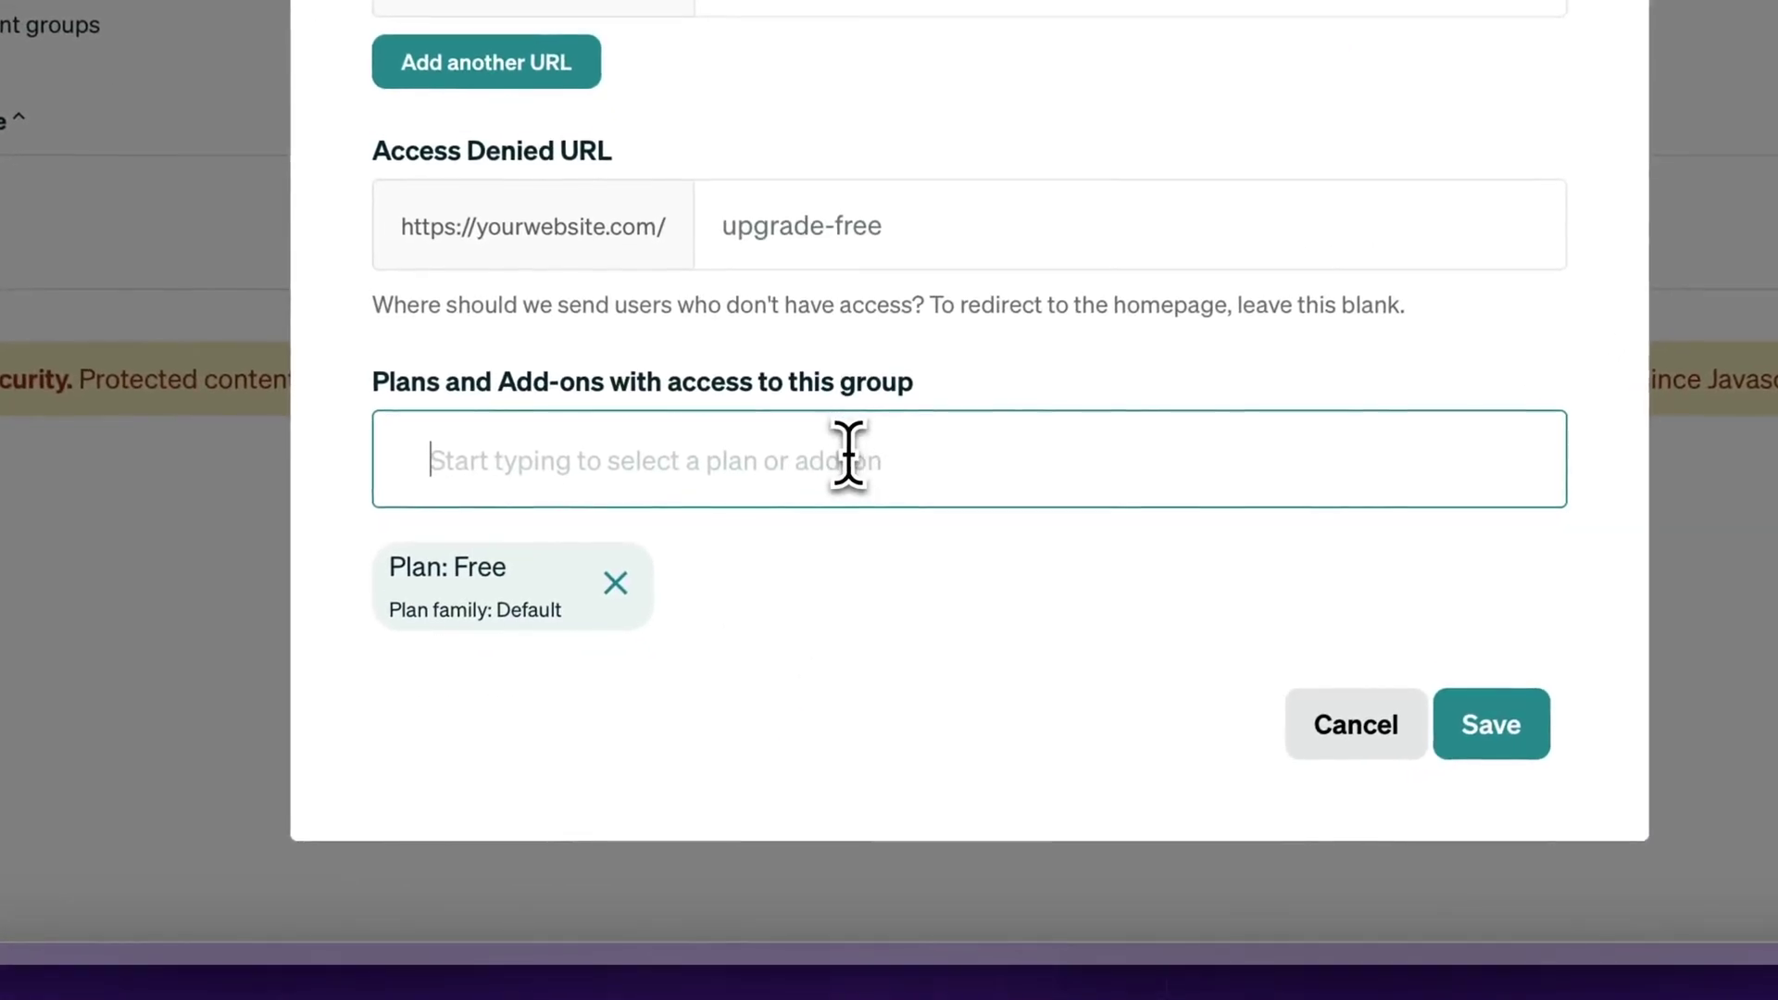
Also allow the Starter and Pro plans, then save the Free content group
{"action": "type", "text": "s"}
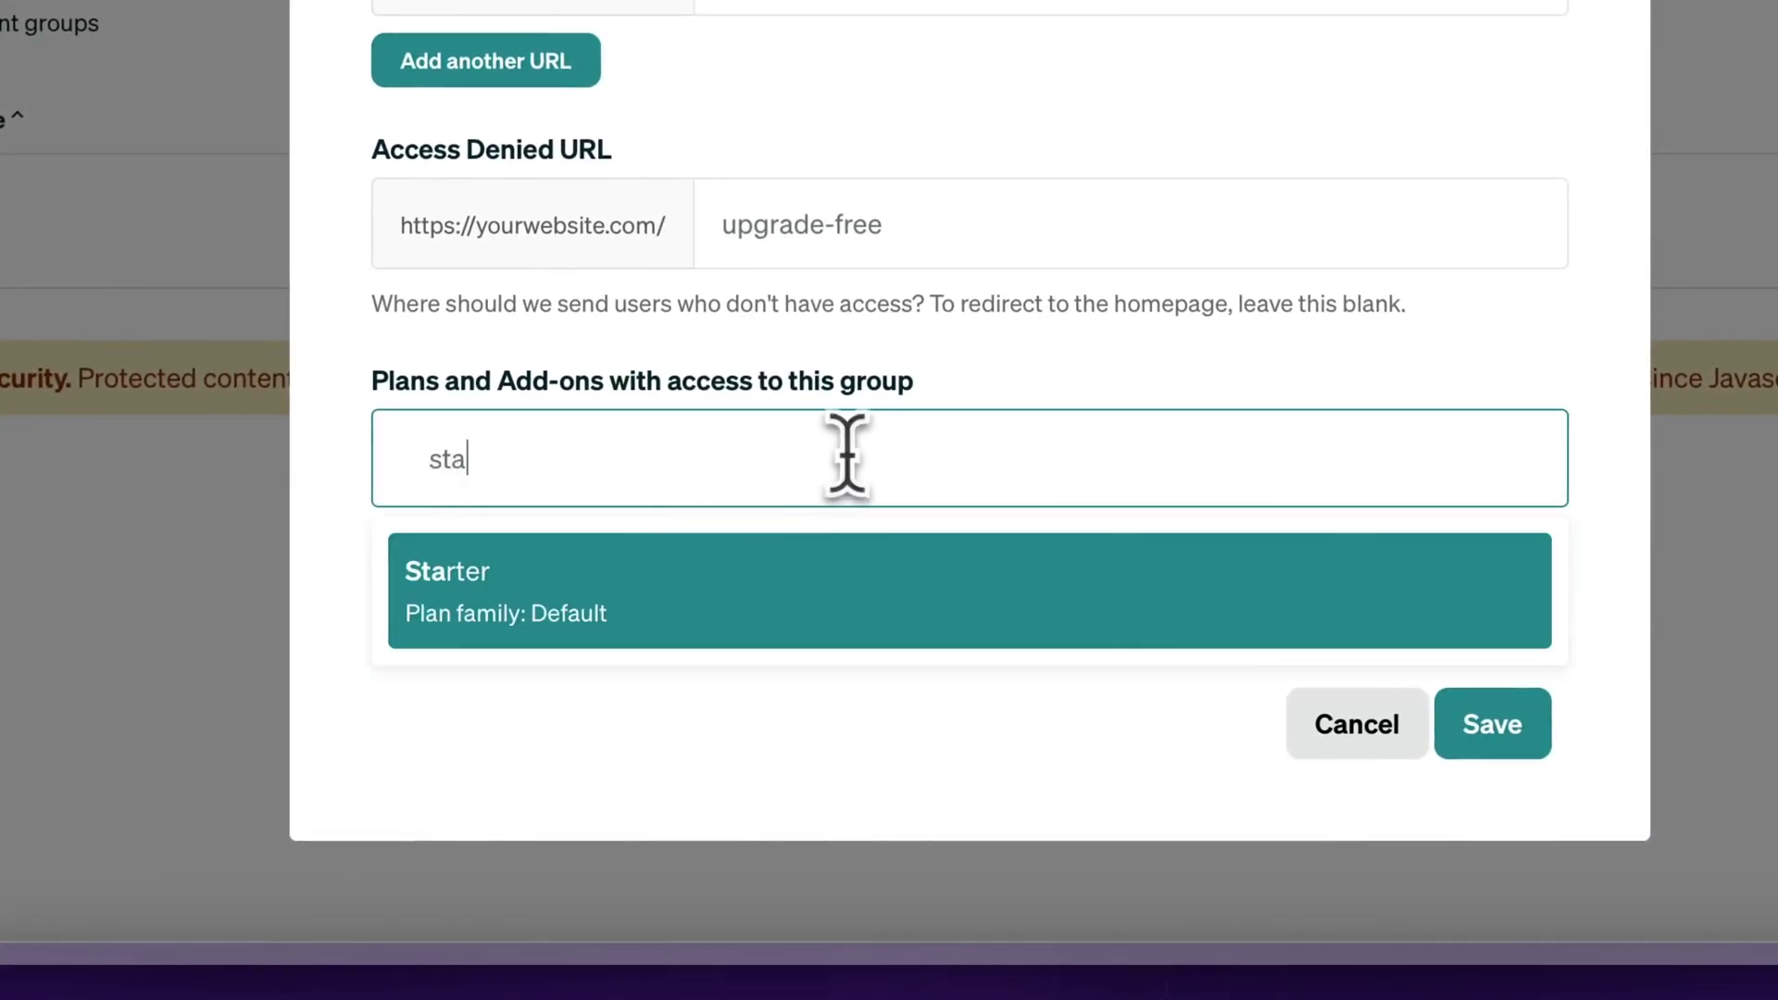
{"action": "type", "text": "ta"}
{"action": "left_click", "coordinate": [742, 601]}
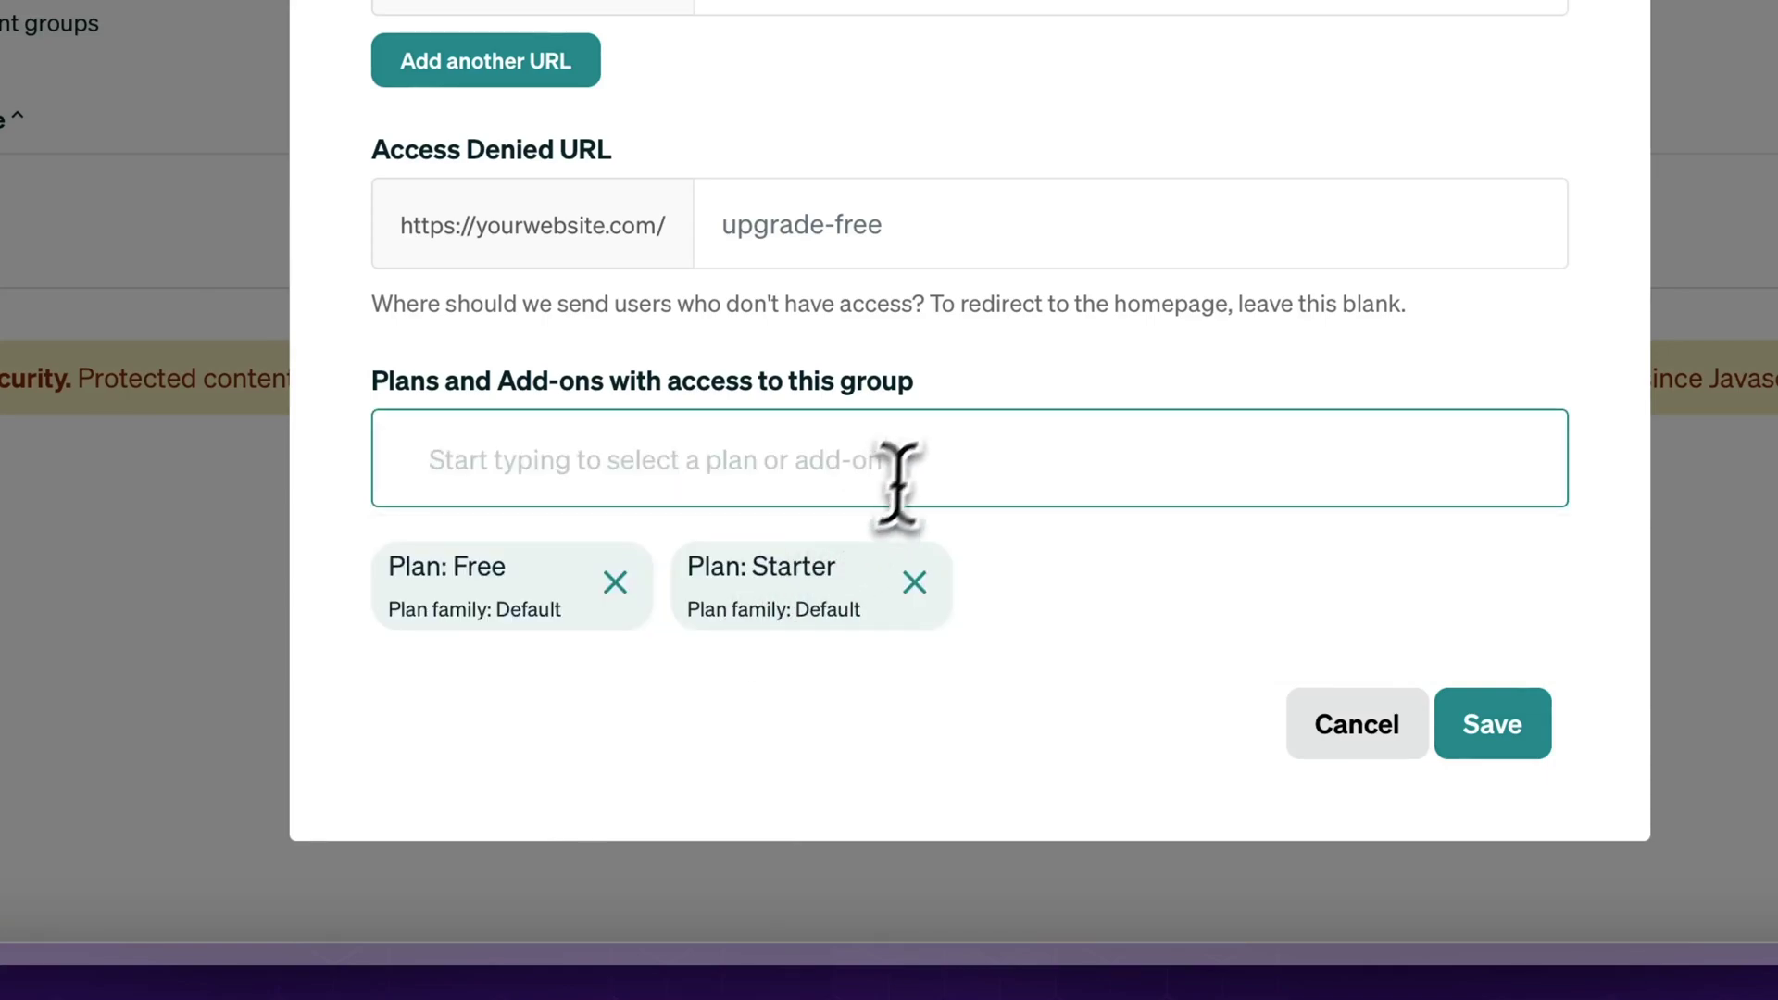
{"action": "type", "text": "pro"}
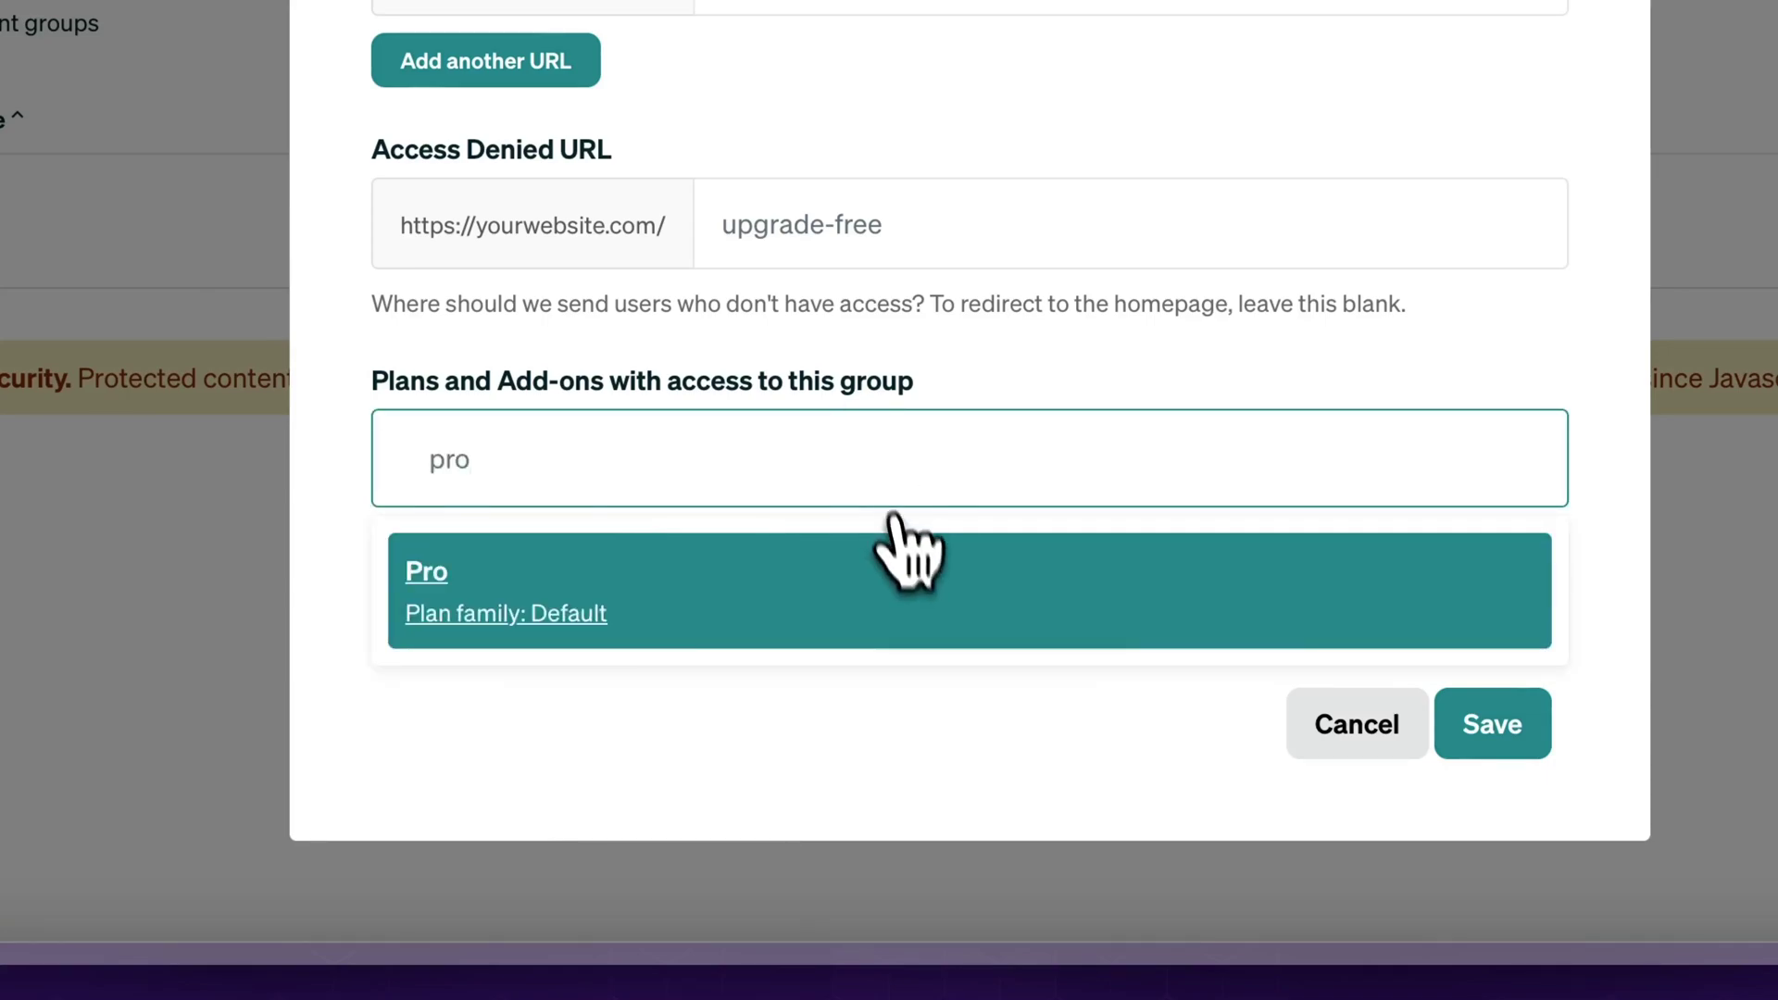
{"action": "left_click", "coordinate": [896, 556]}
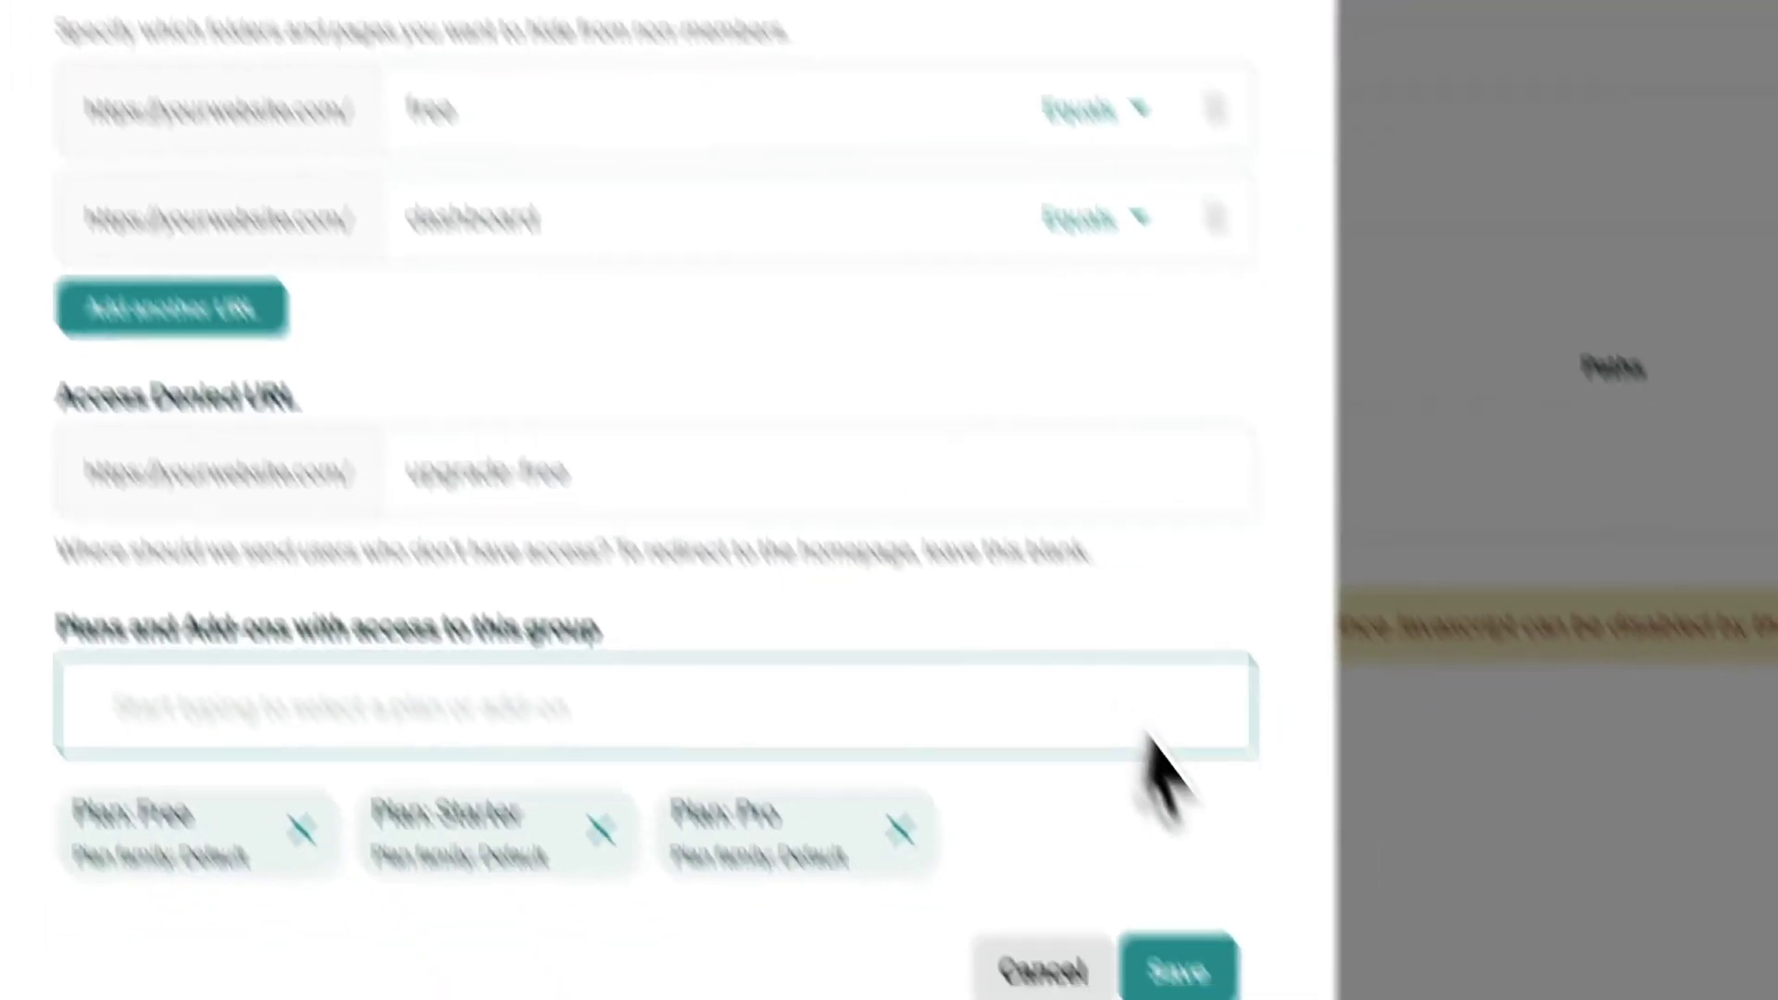
{"action": "left_click", "coordinate": [1188, 987]}
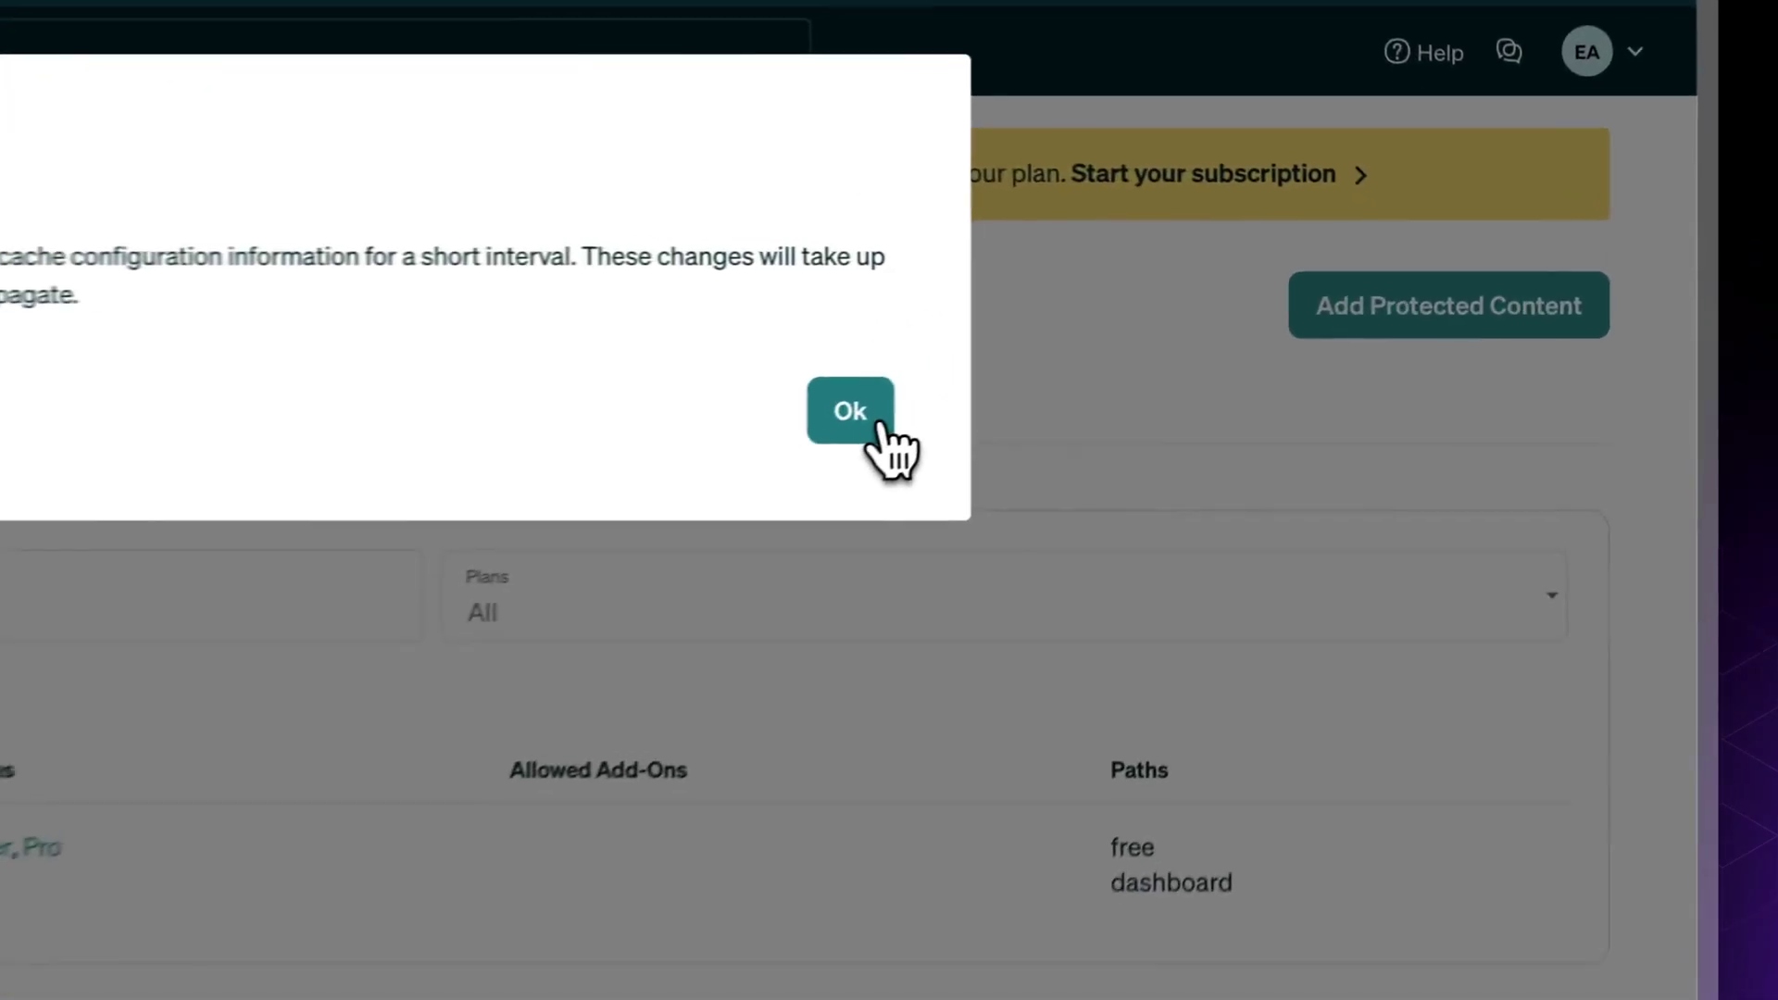
{"action": "left_click", "coordinate": [1169, 333]}
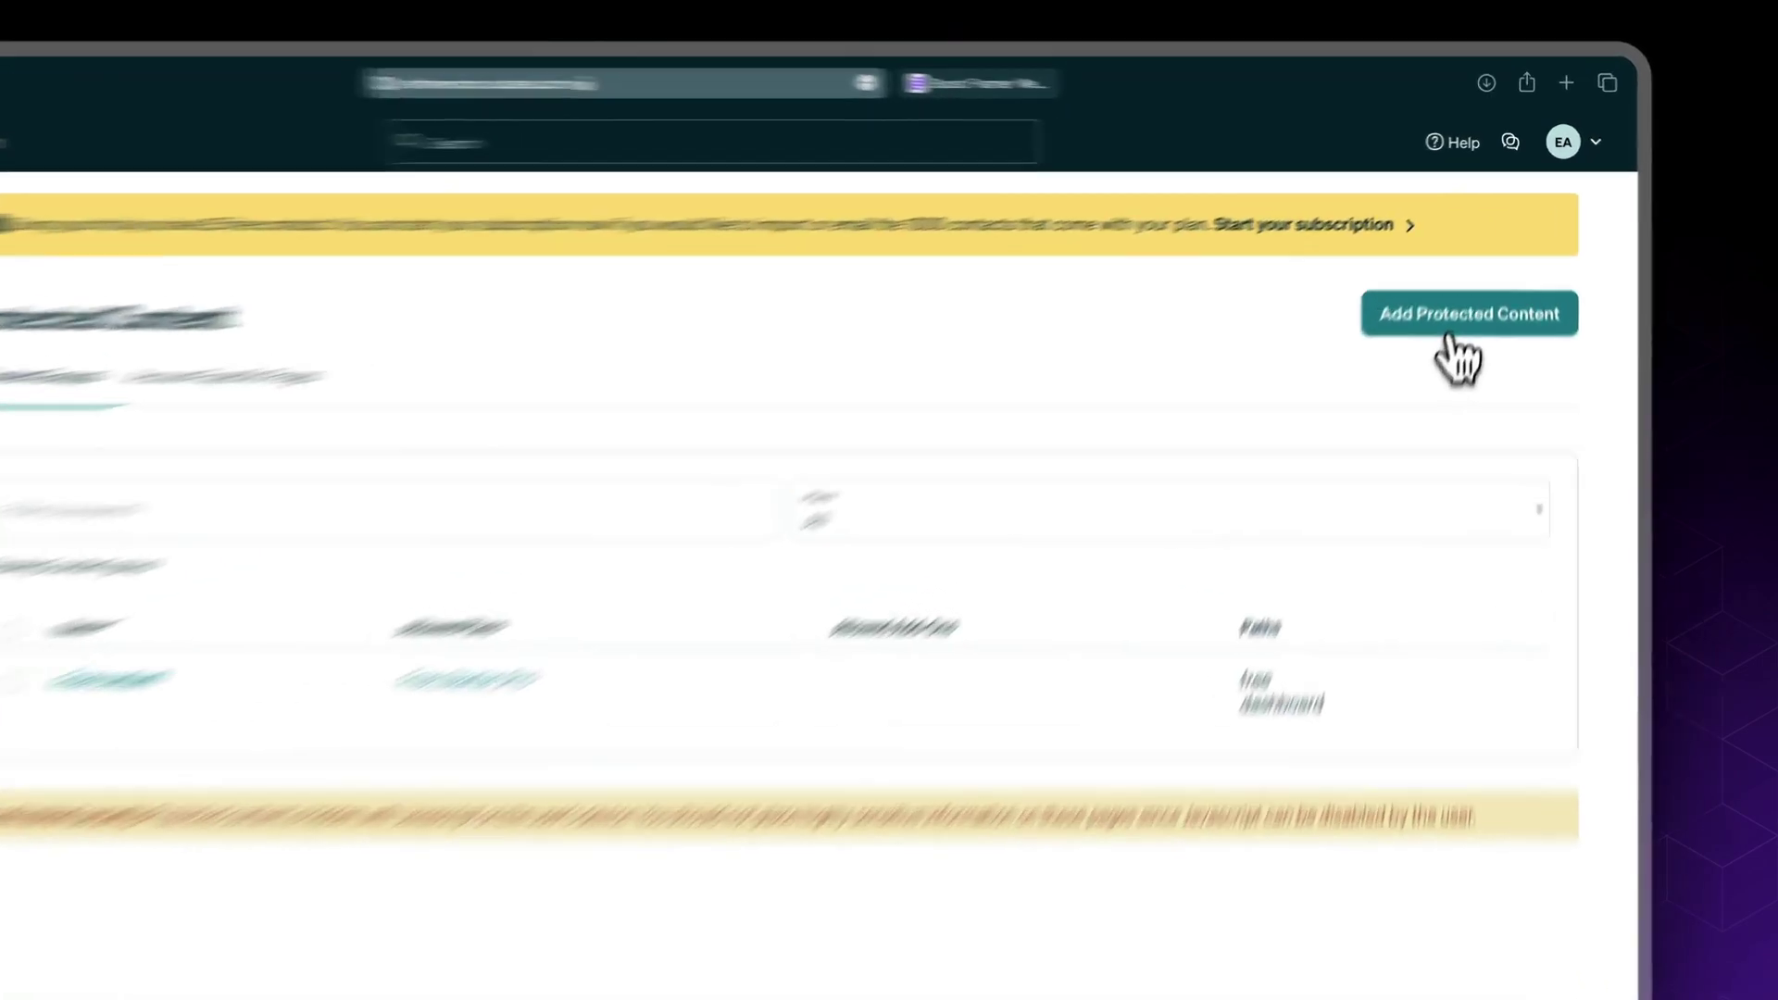
Create a new group named 'Starter content' and trim the hidden URL rows back to one
{"action": "left_click", "coordinate": [1473, 292]}
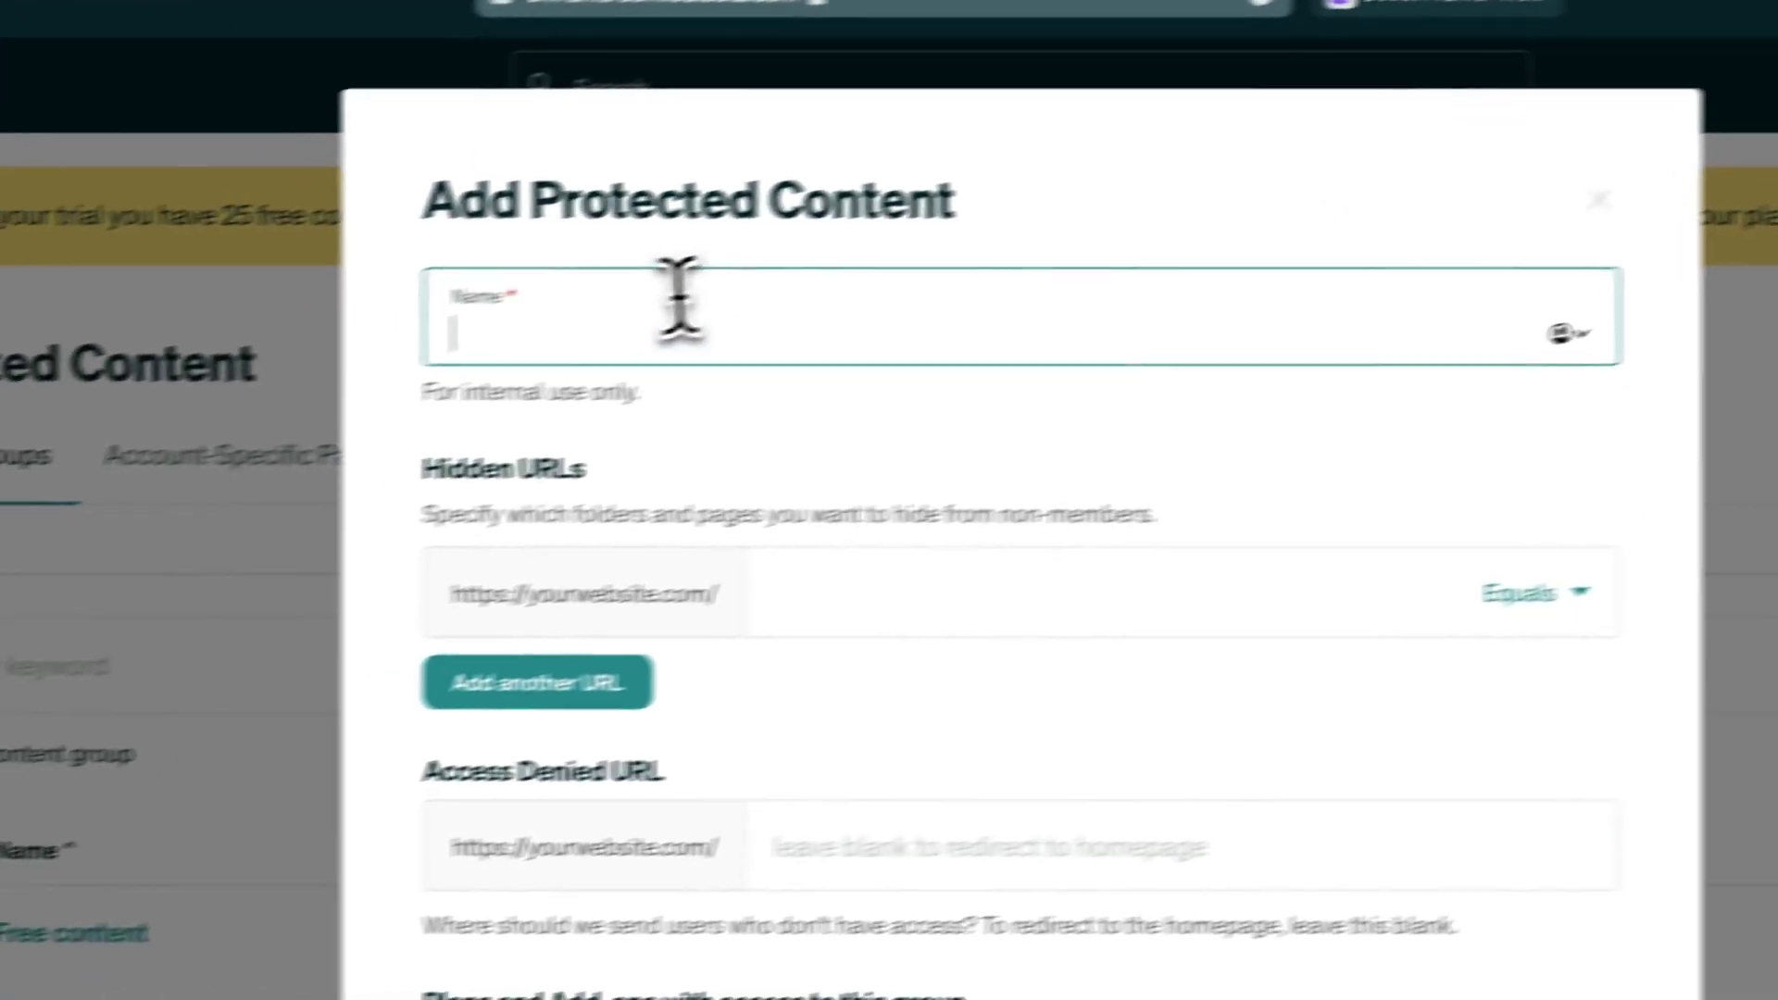
{"action": "type", "text": "Starter cont"}
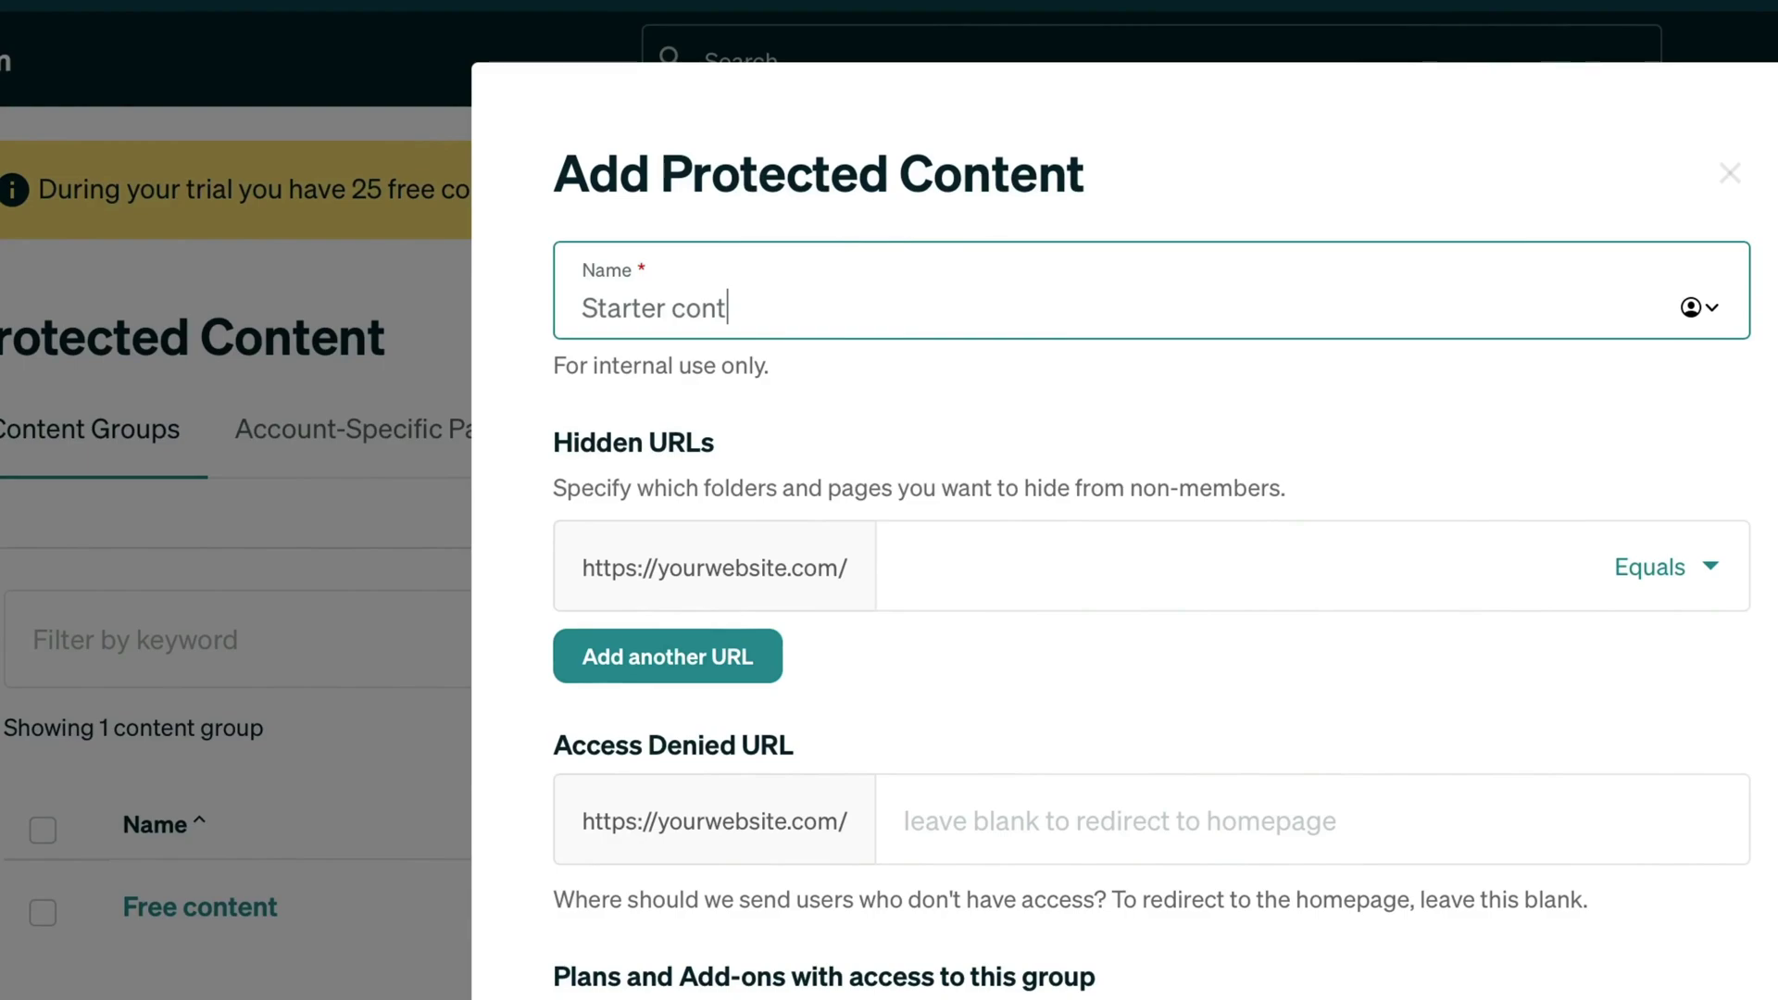
{"action": "left_click", "coordinate": [895, 563]}
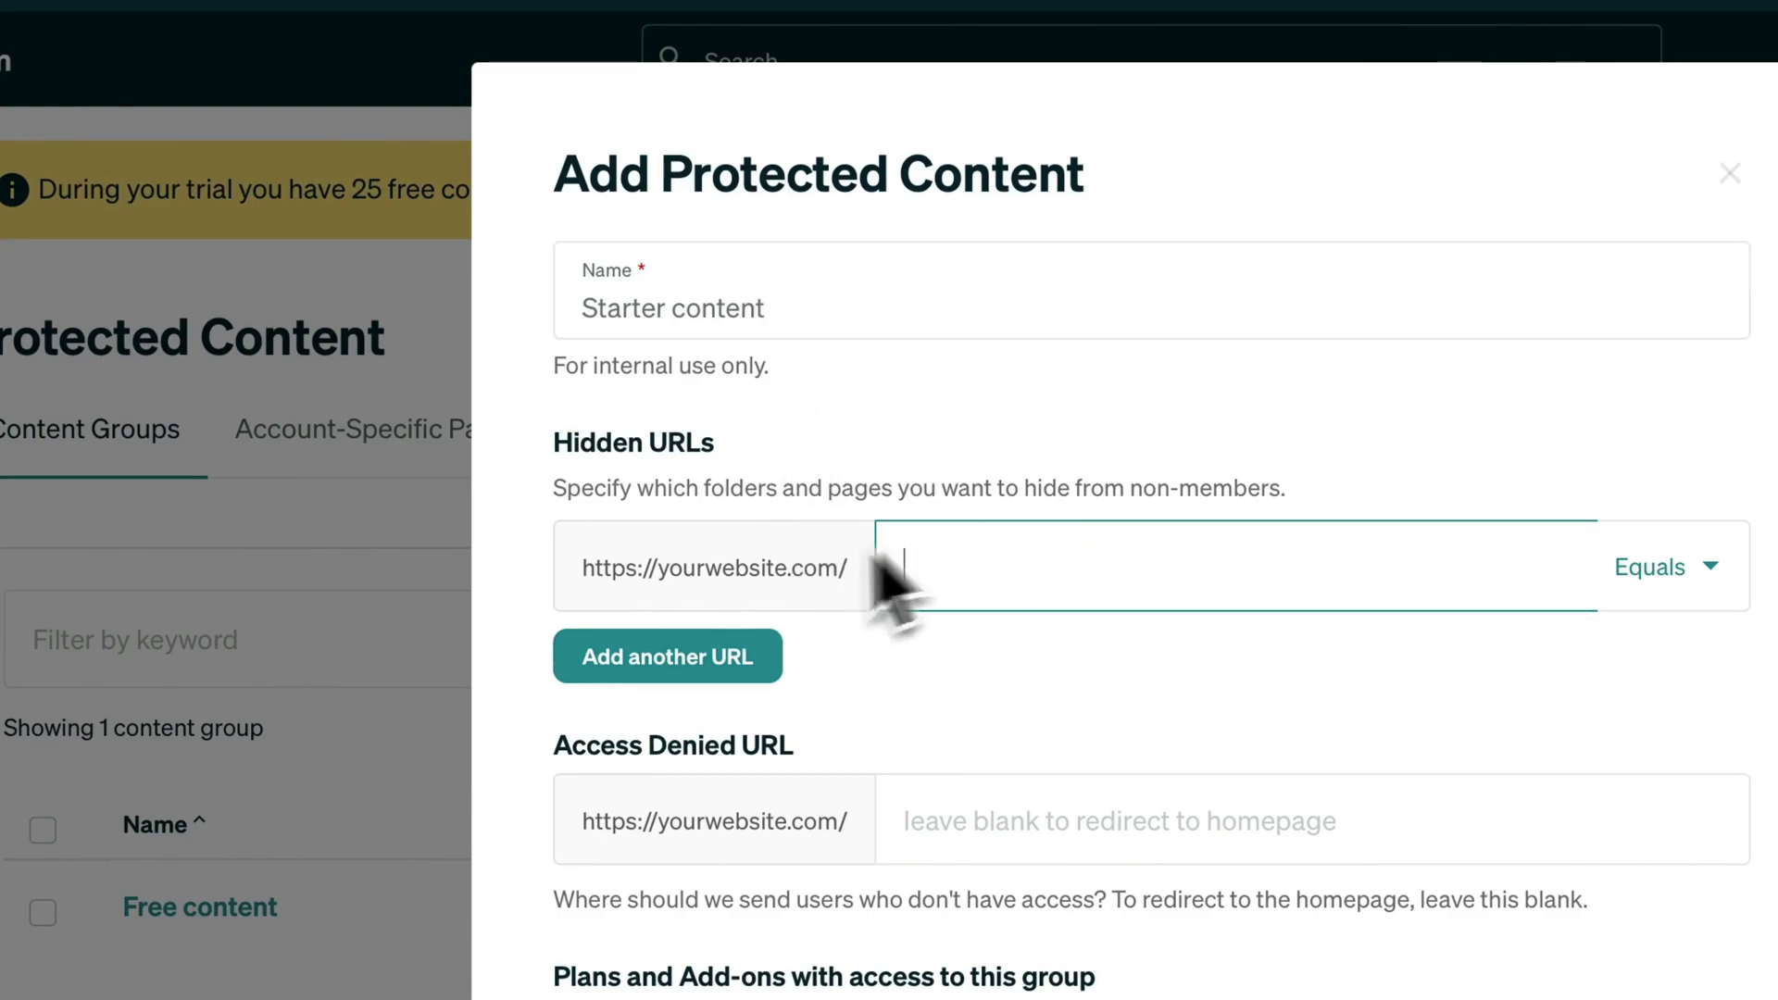
{"action": "left_click", "coordinate": [759, 653]}
{"action": "left_click", "coordinate": [732, 759]}
{"action": "left_click", "coordinate": [741, 866]}
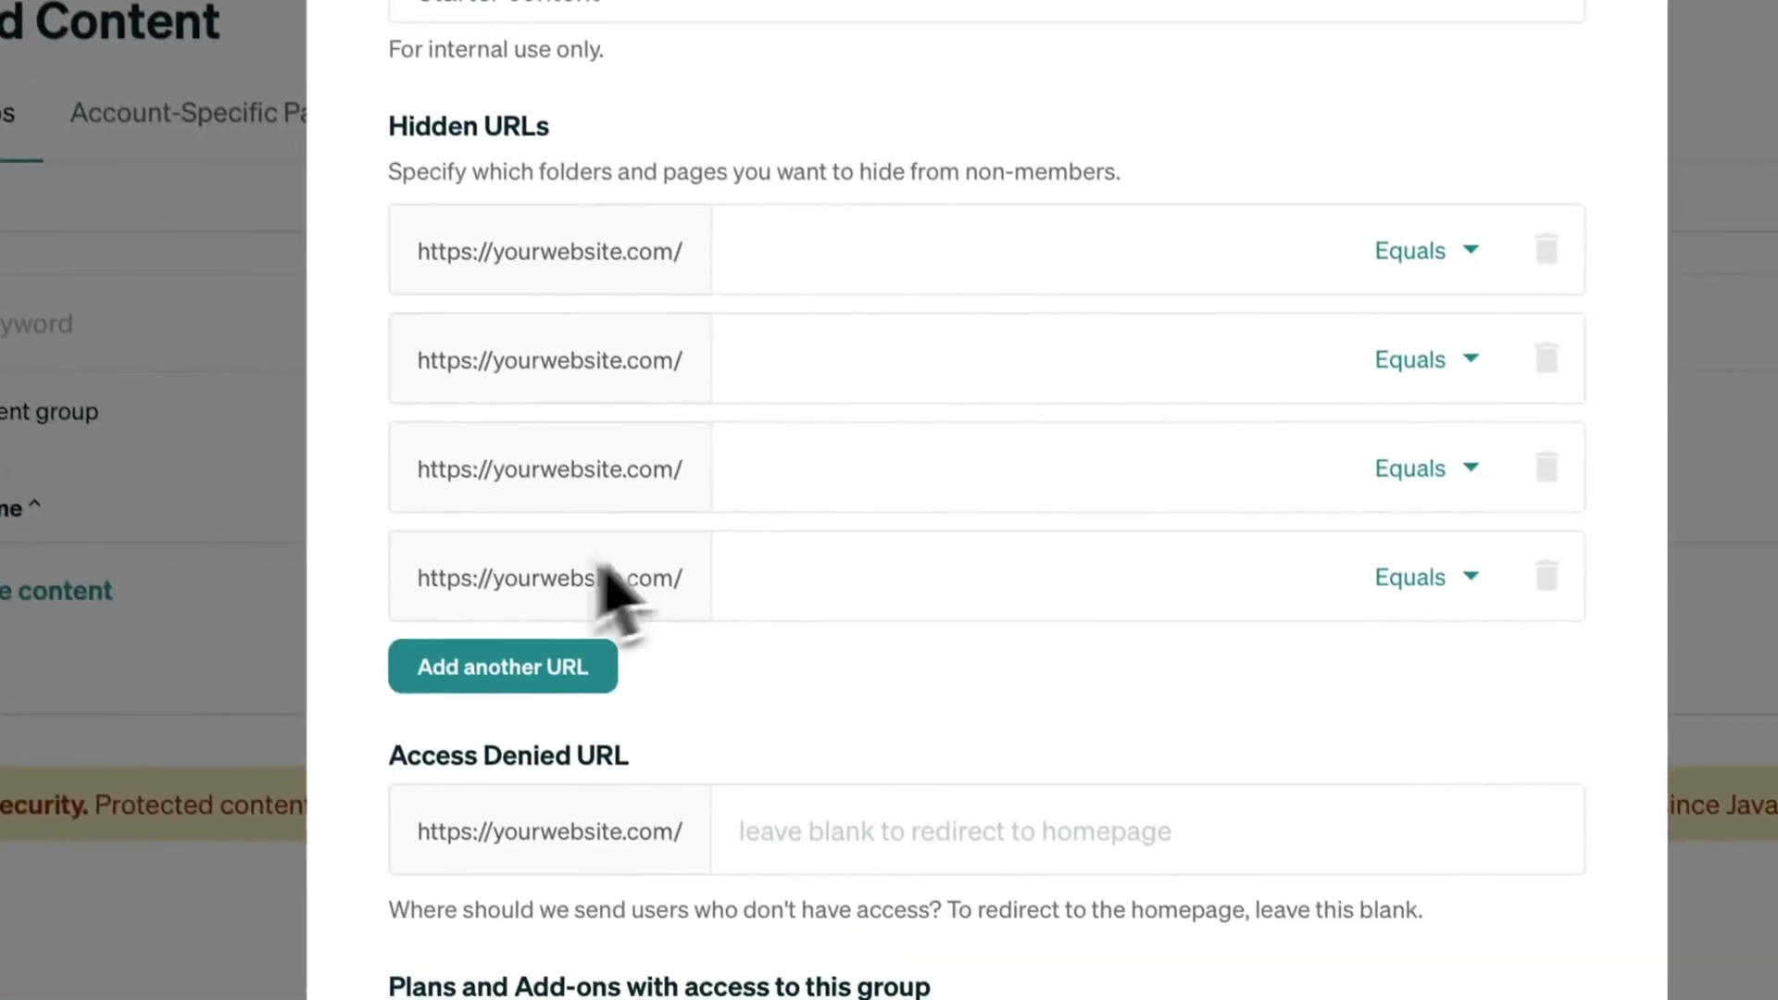
{"action": "left_click", "coordinate": [1547, 577]}
{"action": "left_click", "coordinate": [1547, 468]}
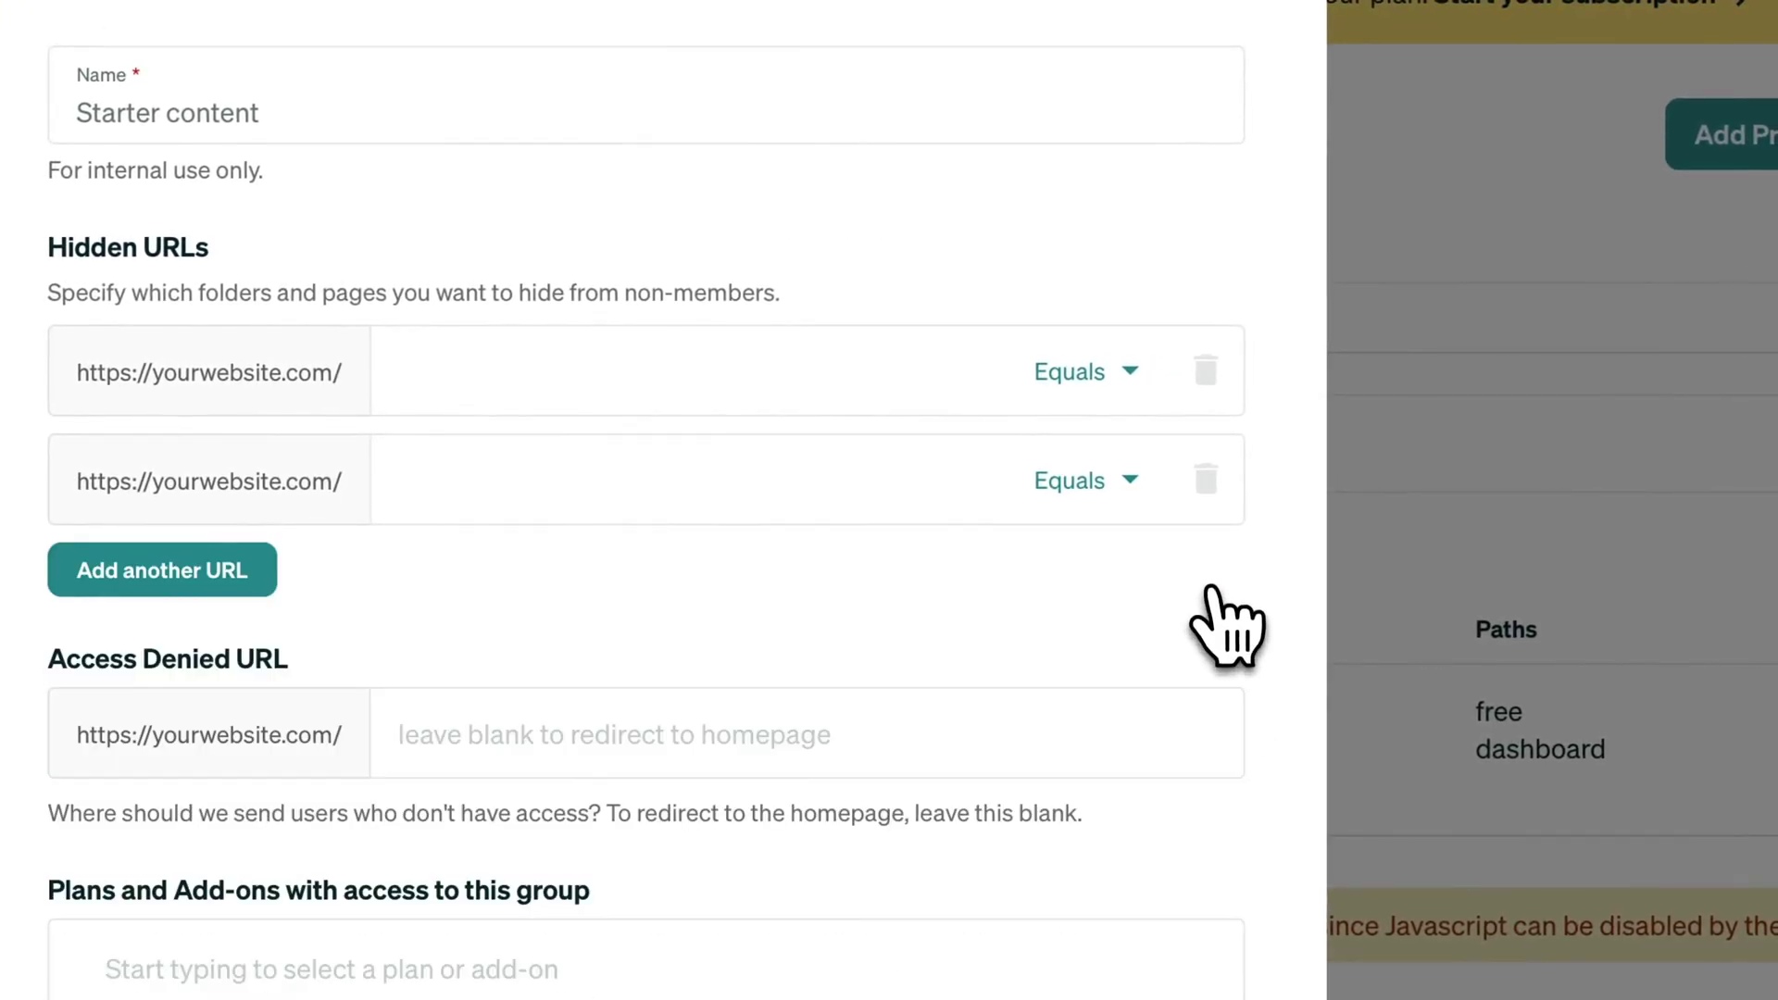
{"action": "left_click", "coordinate": [1206, 480]}
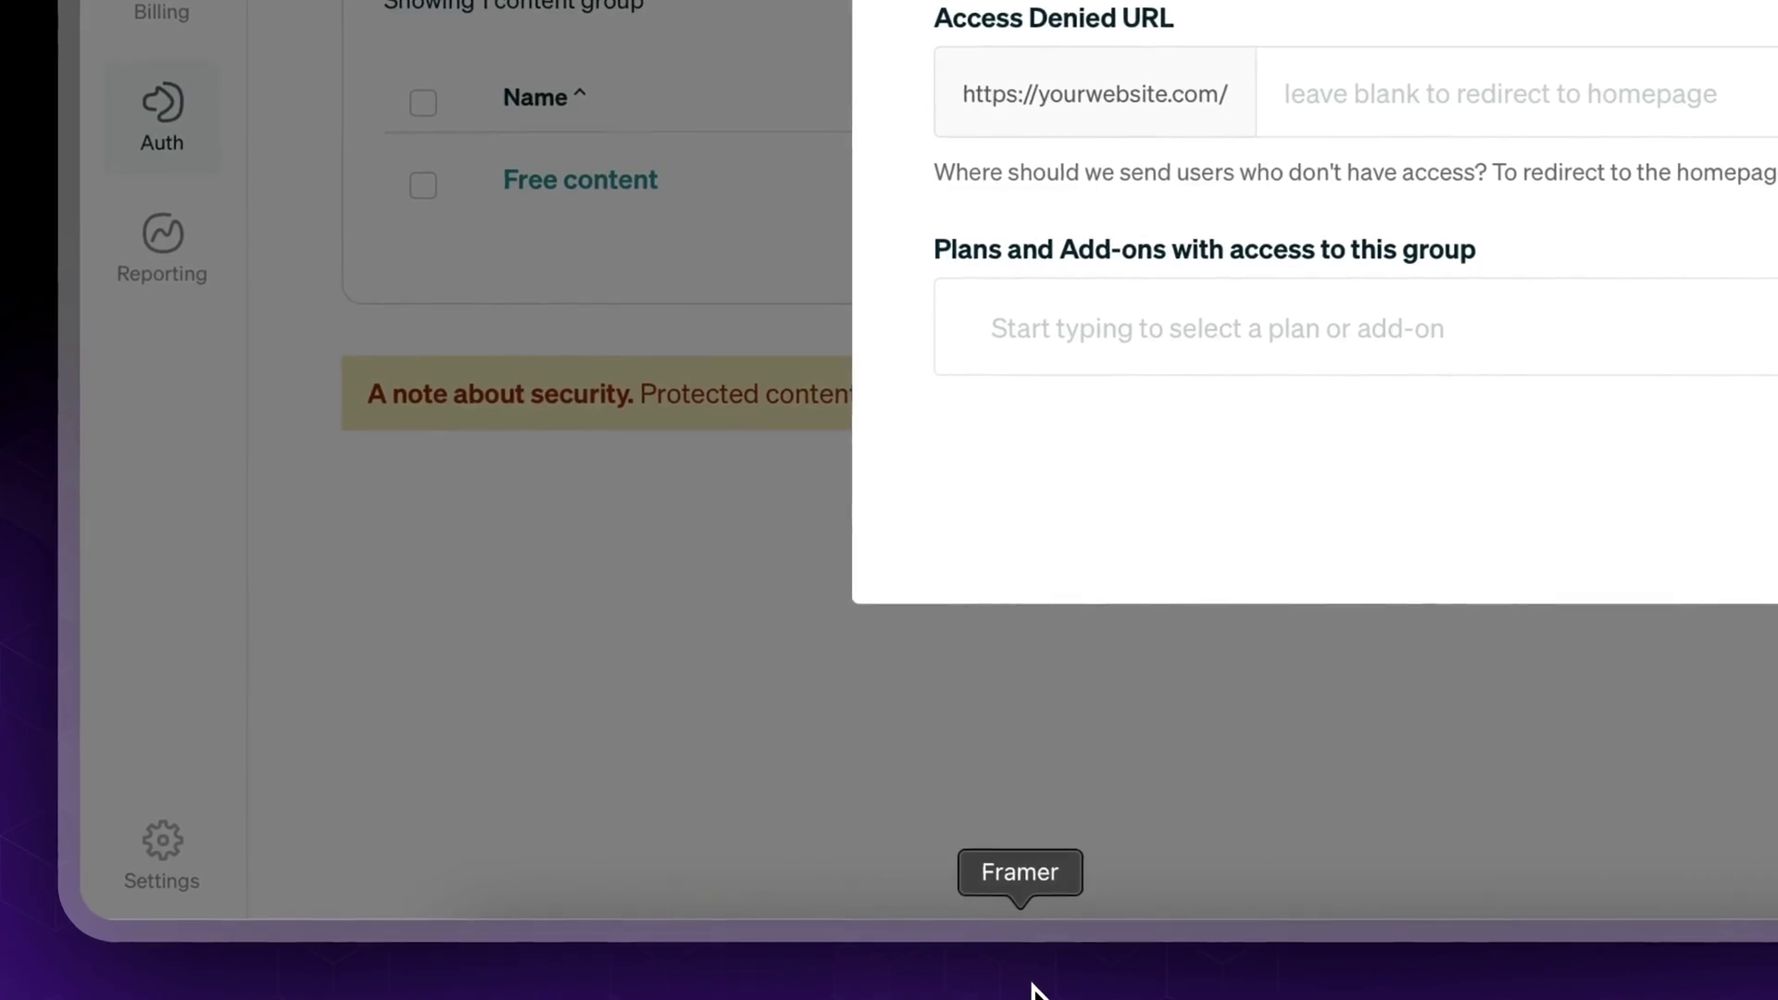
Check the /starter path in Framer and enter starter as the hidden URL
{"action": "left_click", "coordinate": [1034, 989]}
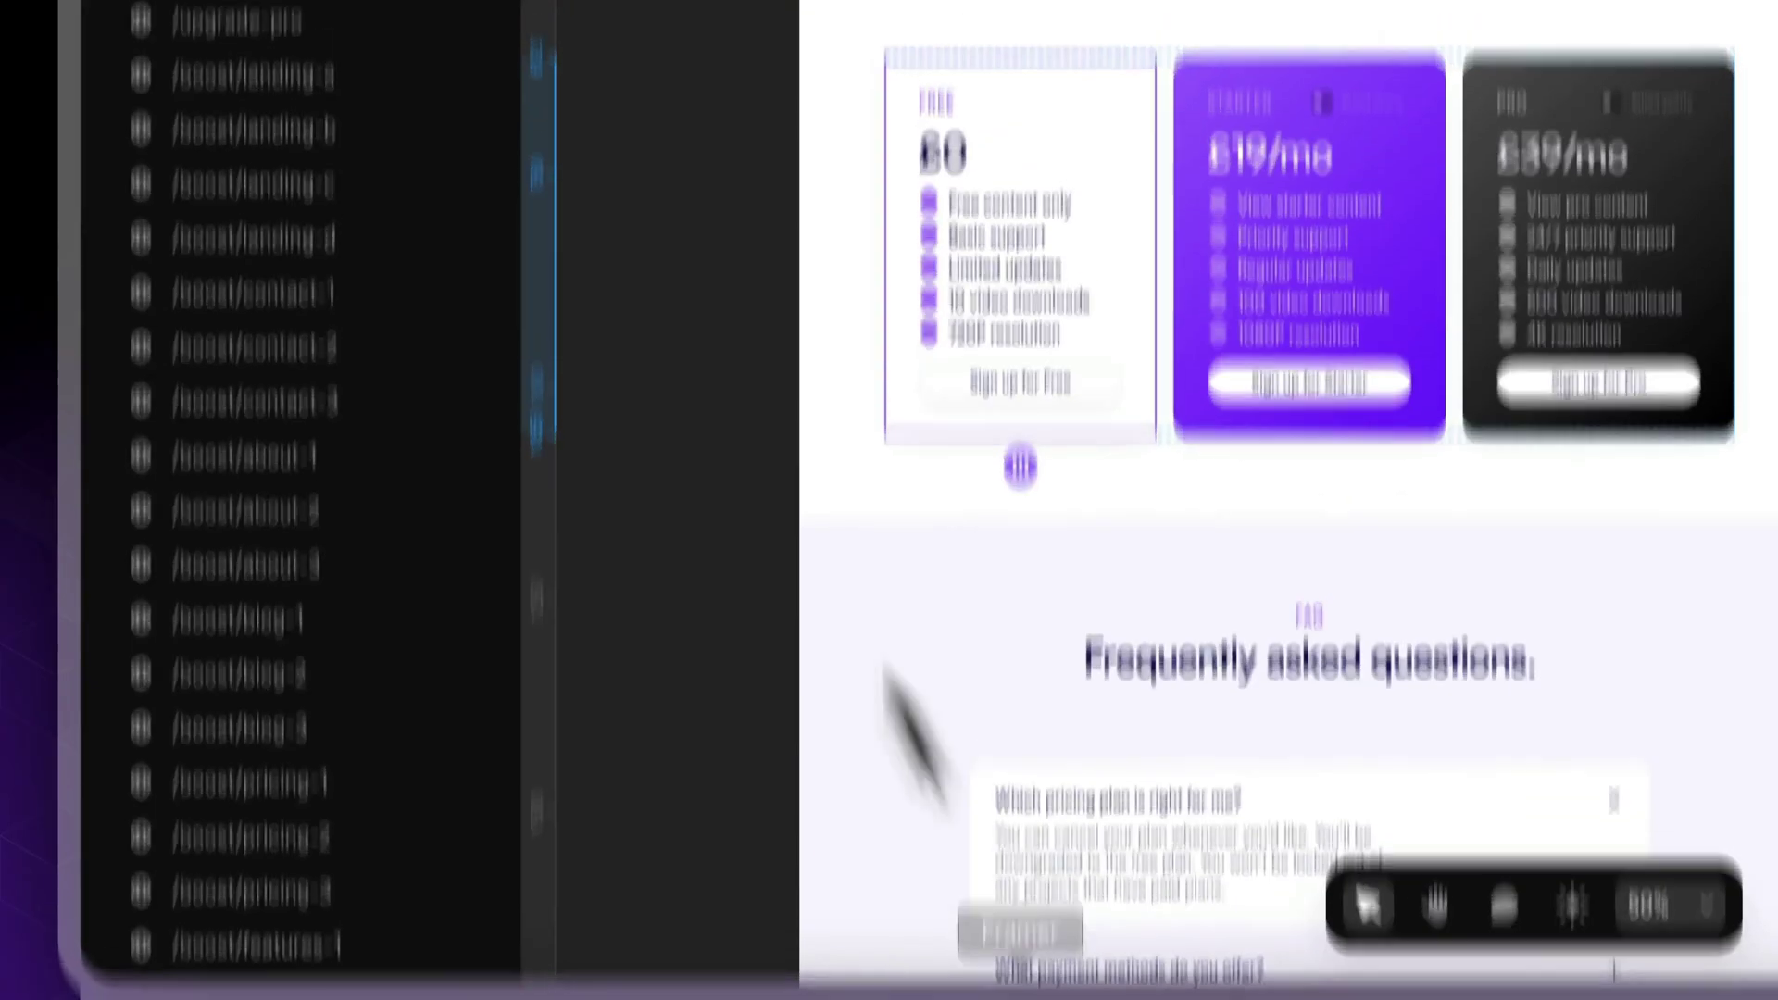
{"action": "left_click", "coordinate": [278, 459]}
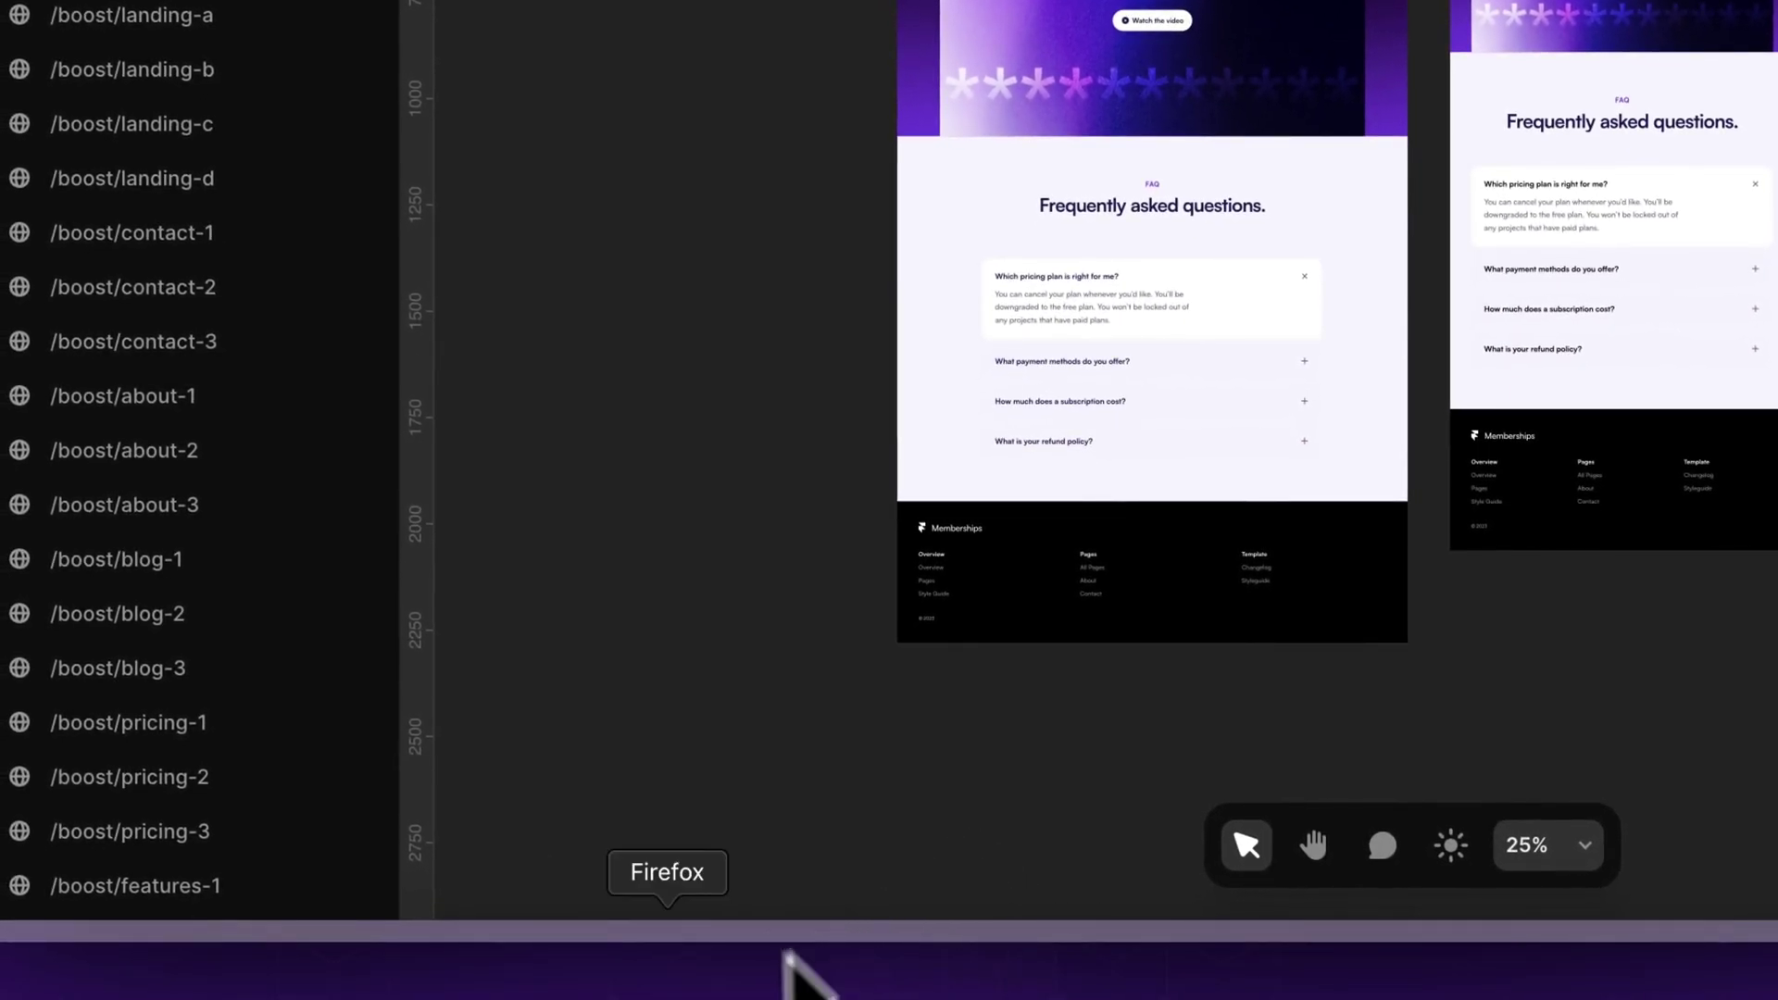
{"action": "left_click", "coordinate": [616, 968]}
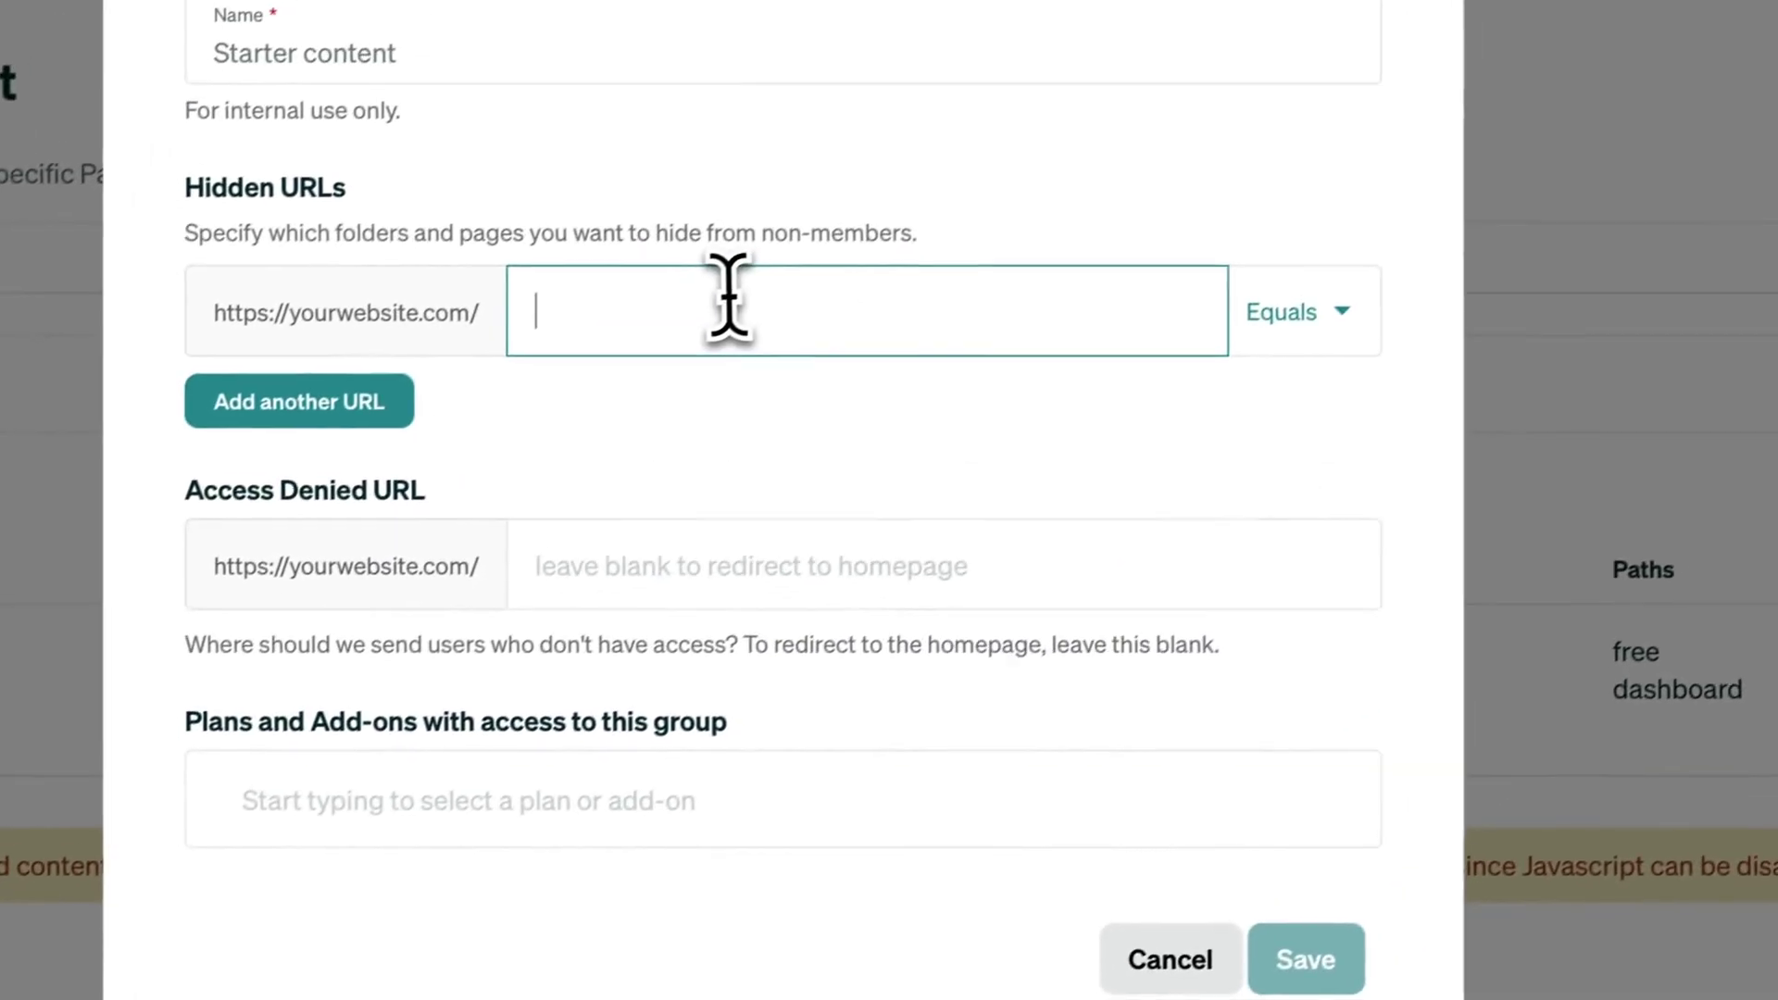
{"action": "type", "text": "starter"}
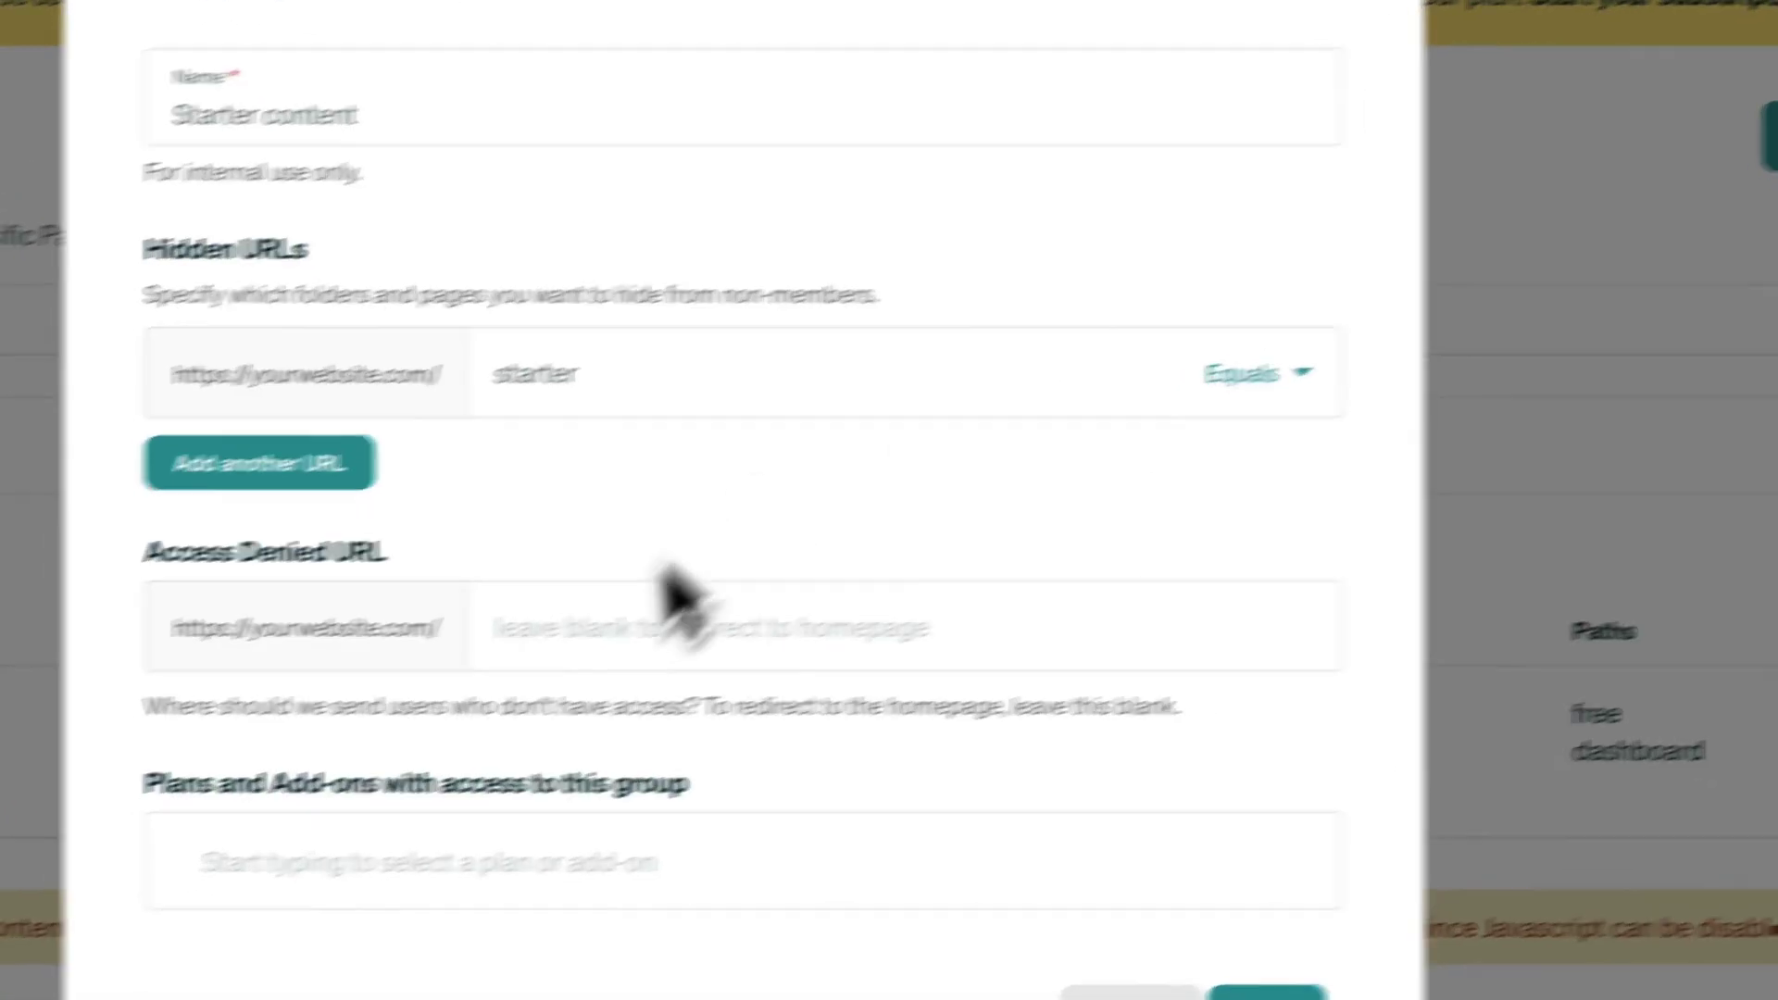
Check the /upgrade-starter path in Framer and enter upgrade-starter as the Access Denied URL
{"action": "left_click", "coordinate": [630, 628]}
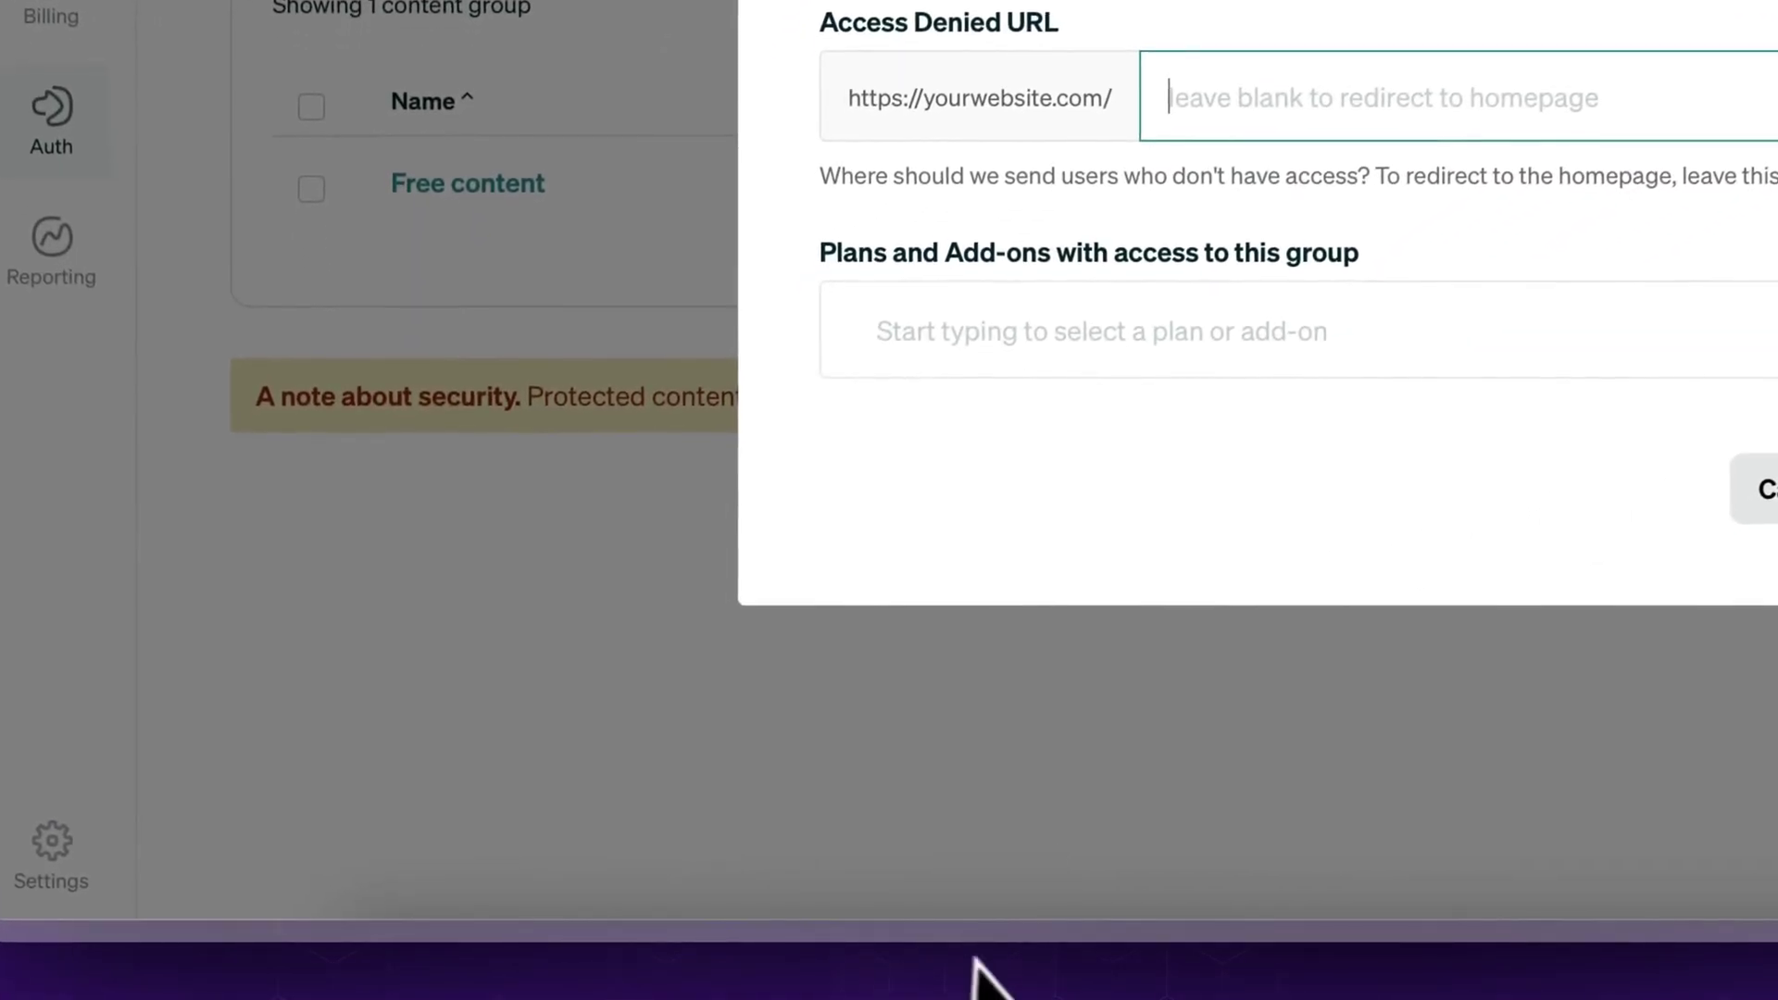
{"action": "left_click", "coordinate": [653, 954]}
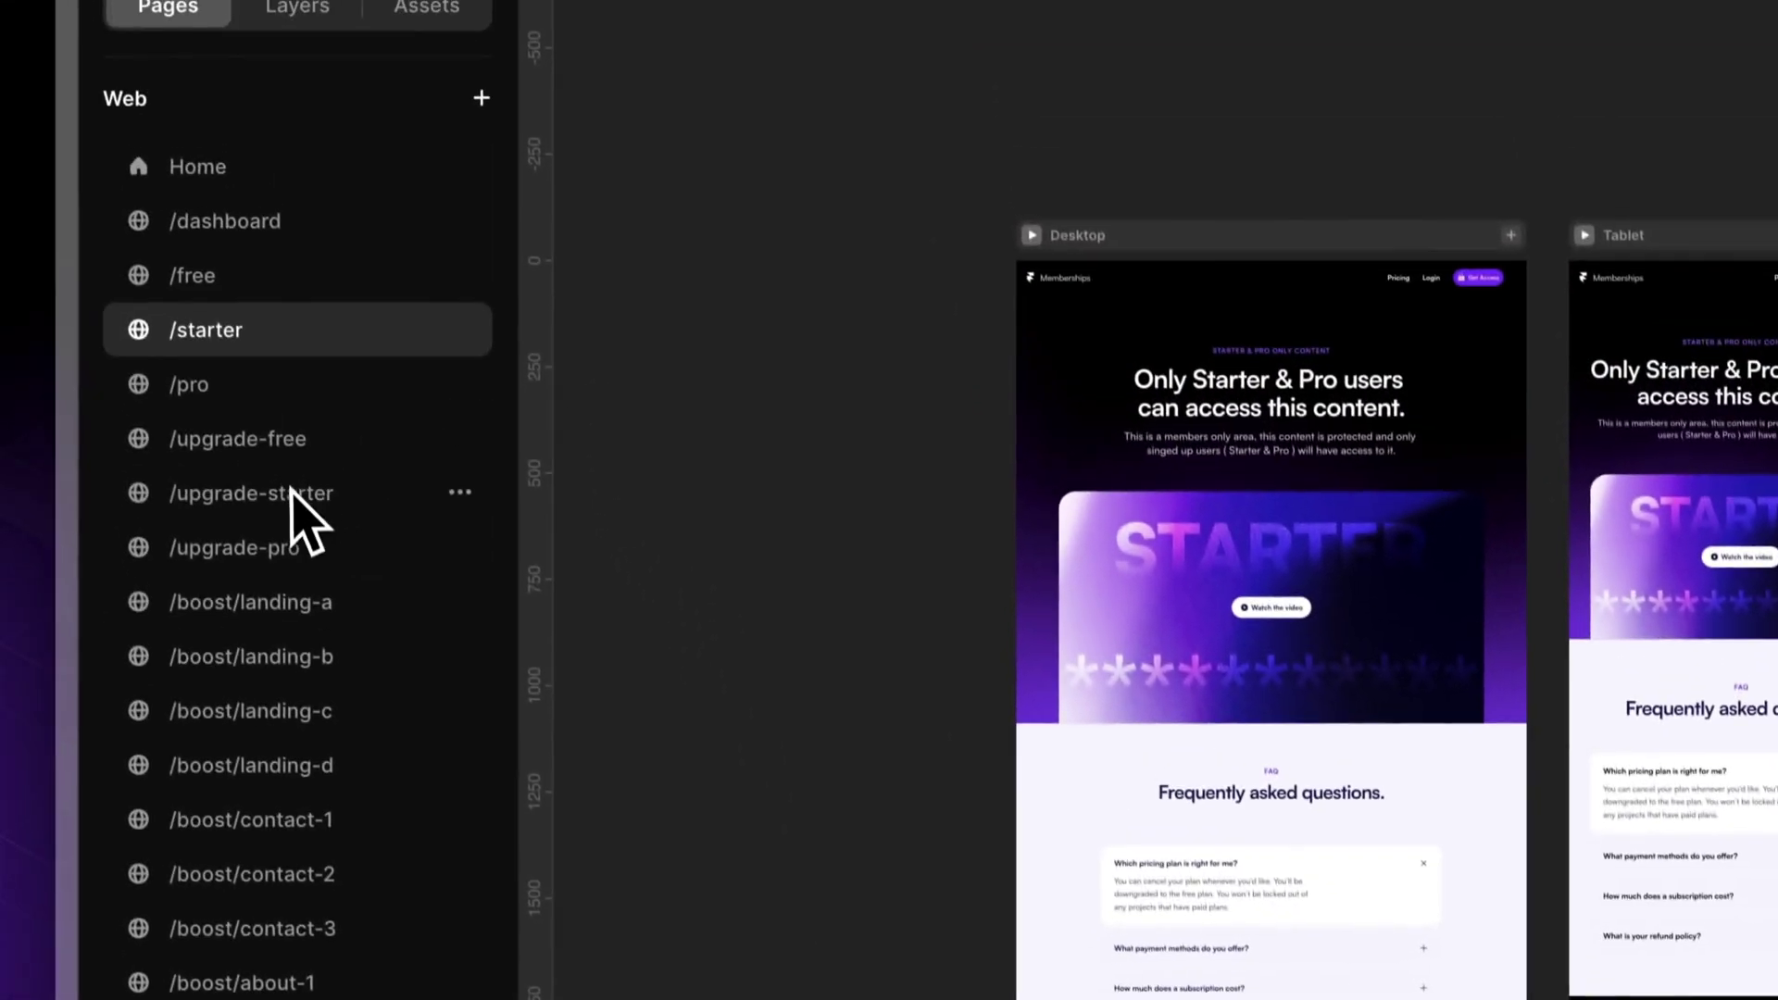
{"action": "left_click", "coordinate": [444, 505]}
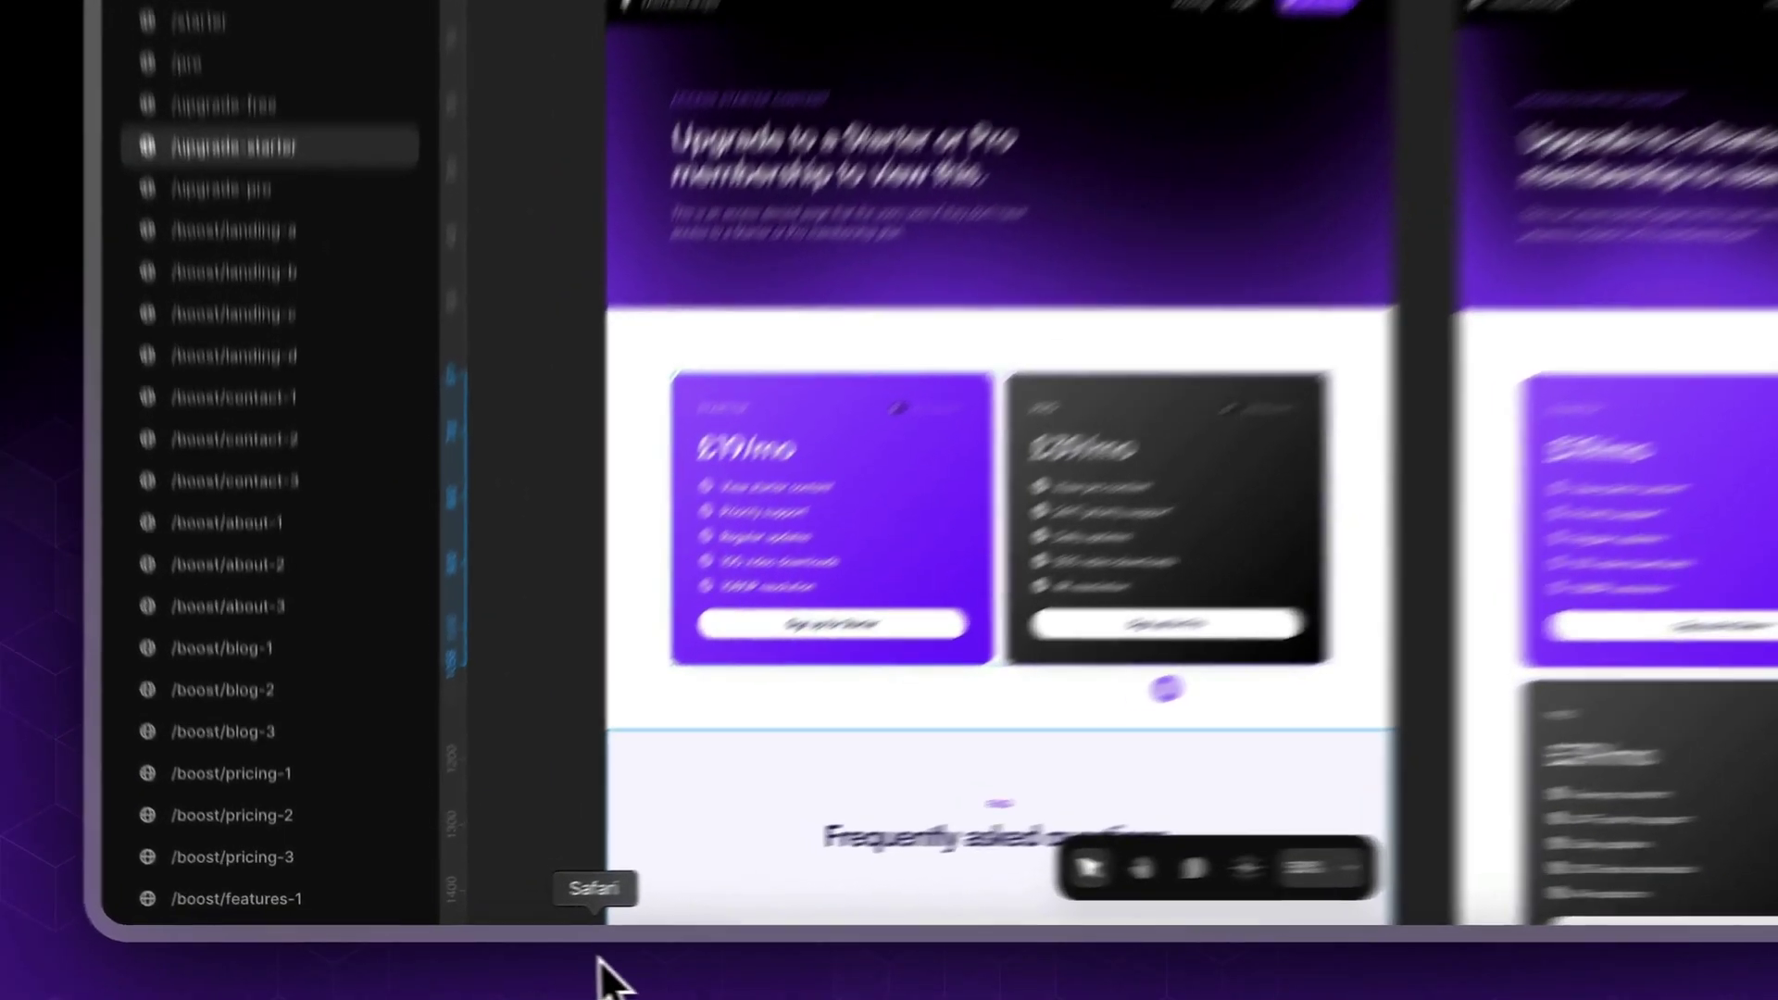
{"action": "left_click", "coordinate": [532, 983]}
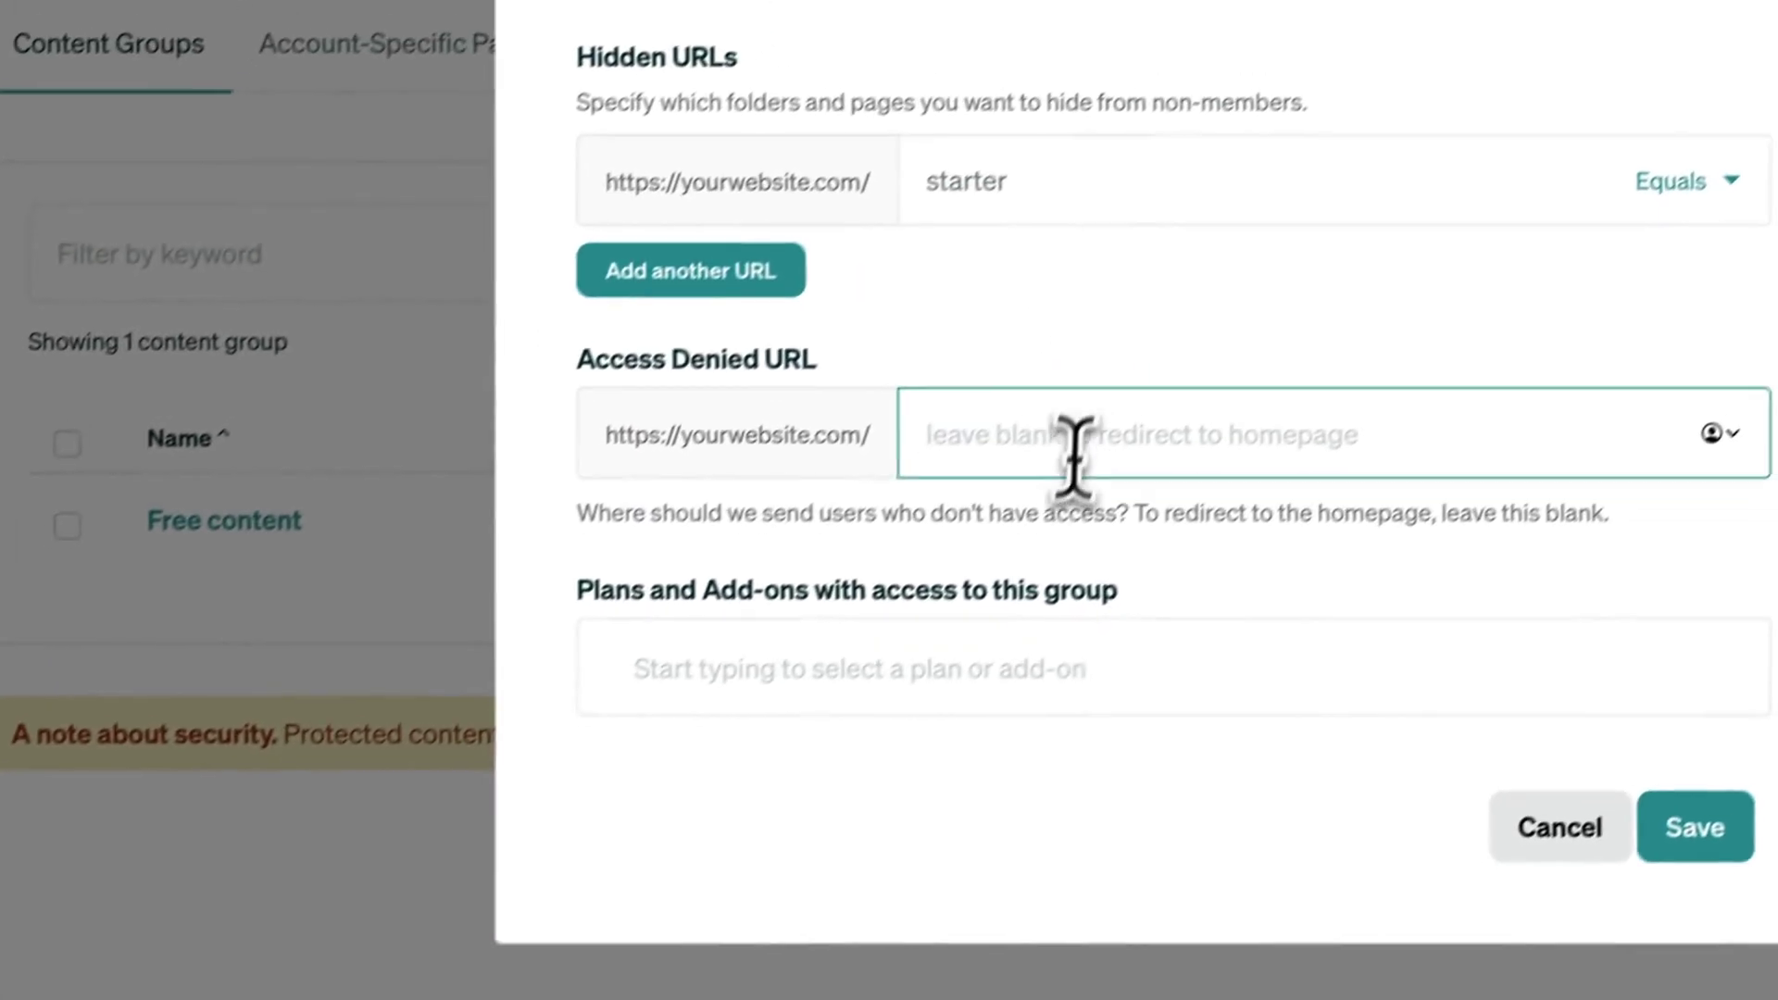
{"action": "type", "text": "upgrade-"}
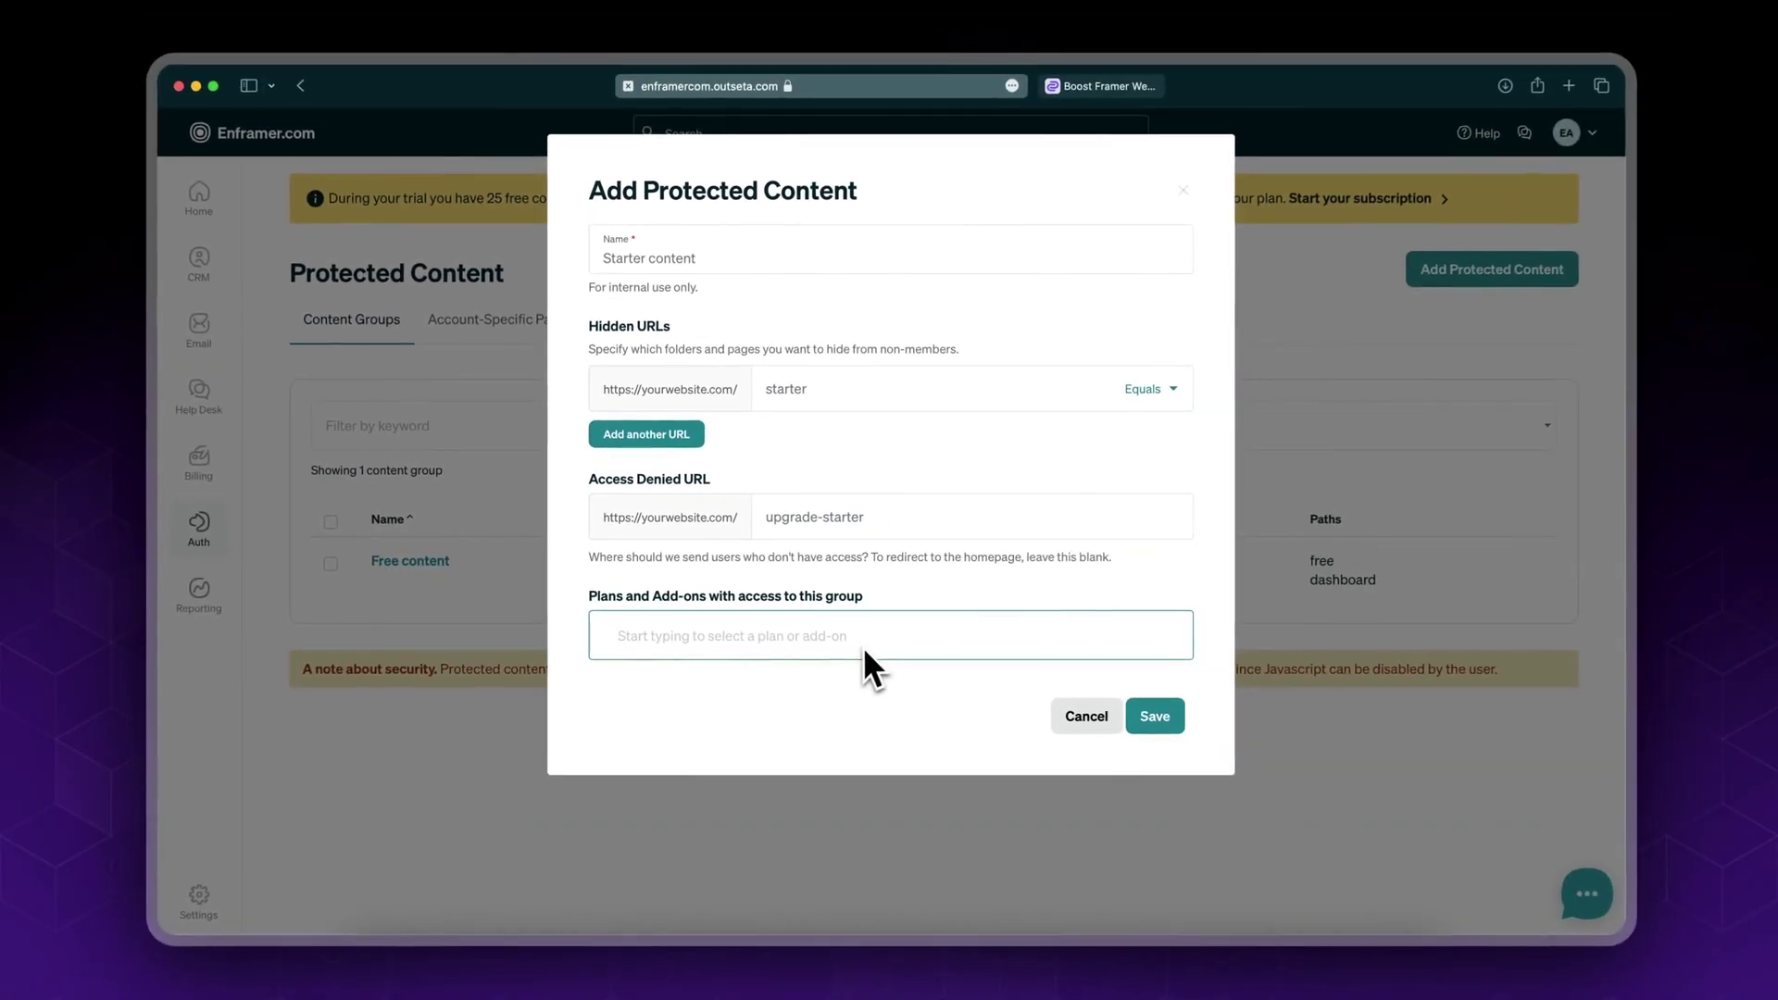
Grant the Starter and Pro plans access to the Starter content group
{"action": "type", "text": "star"}
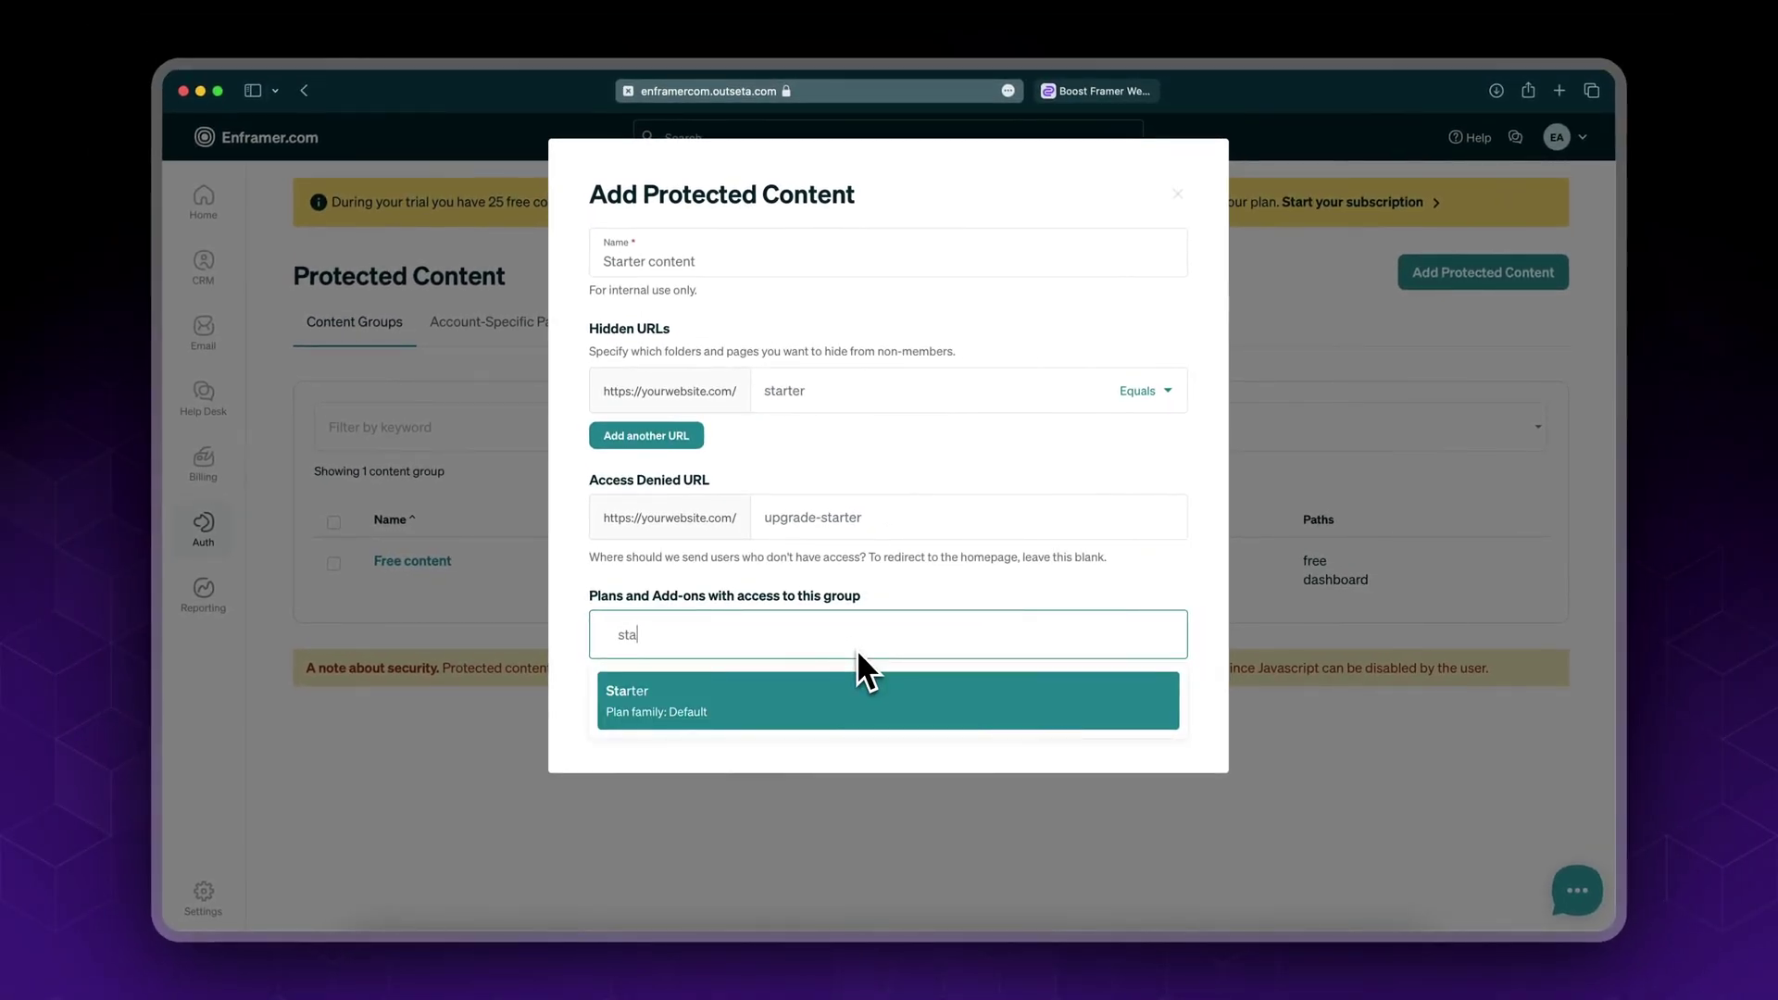
{"action": "left_click", "coordinate": [797, 694]}
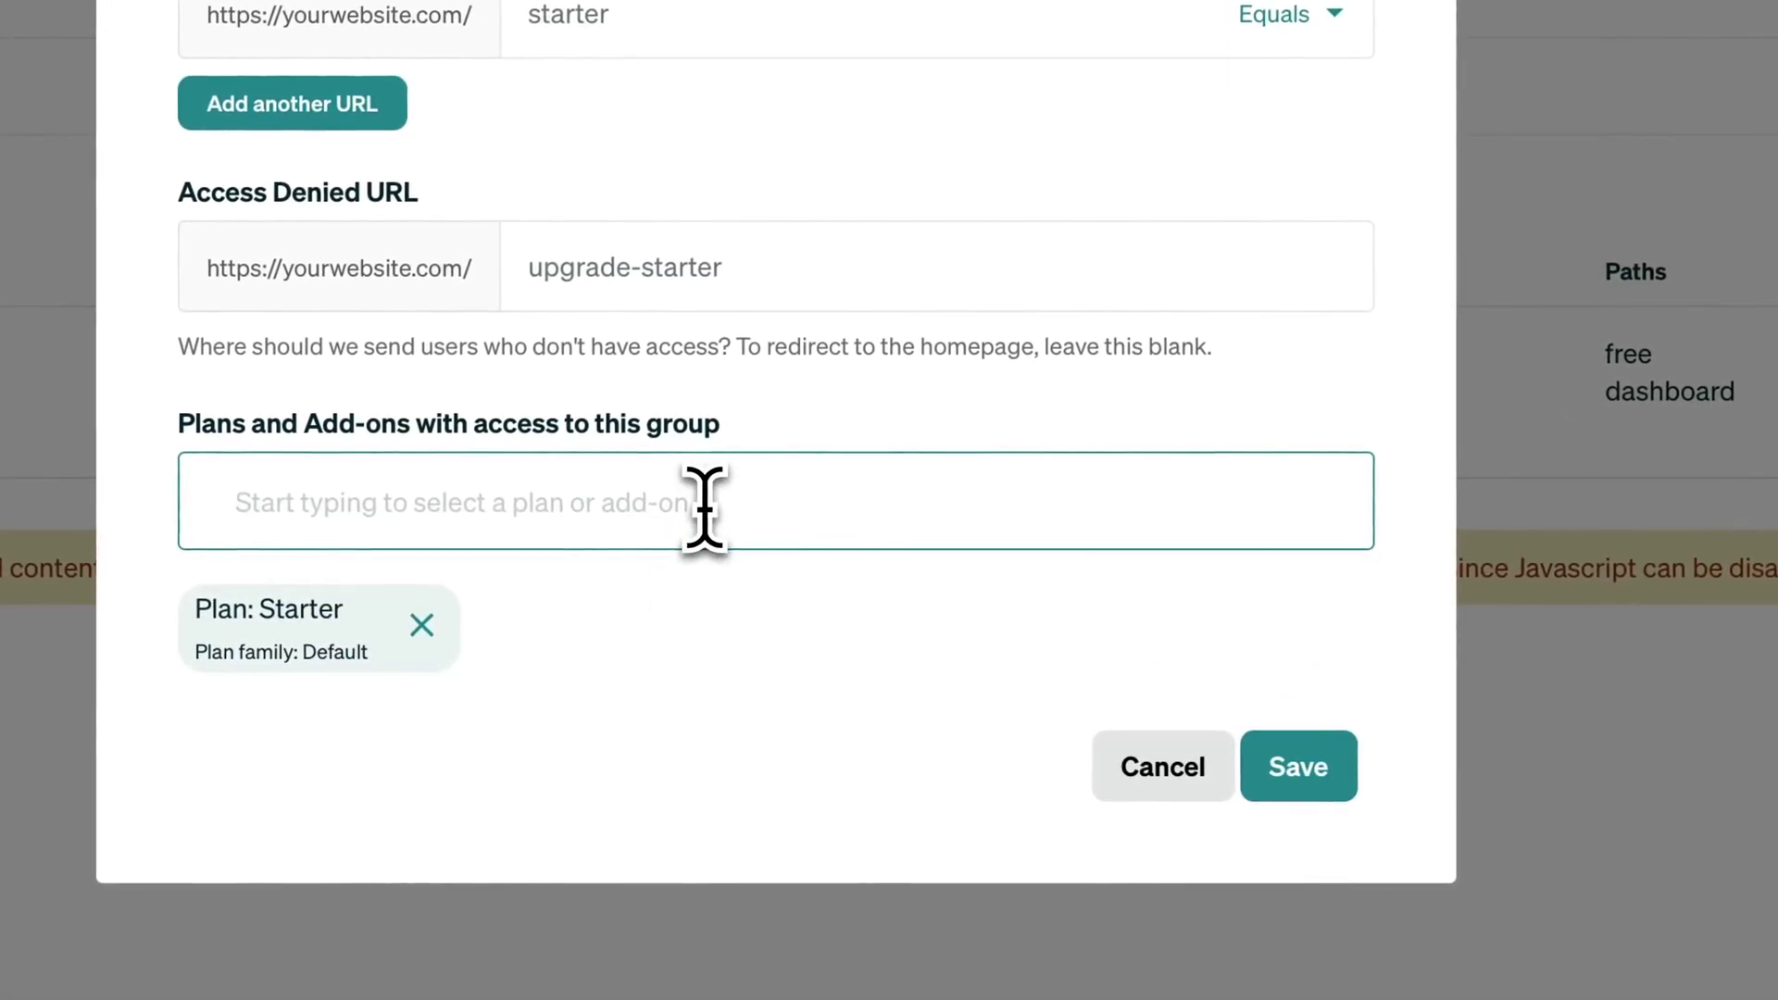
{"action": "type", "text": "pro"}
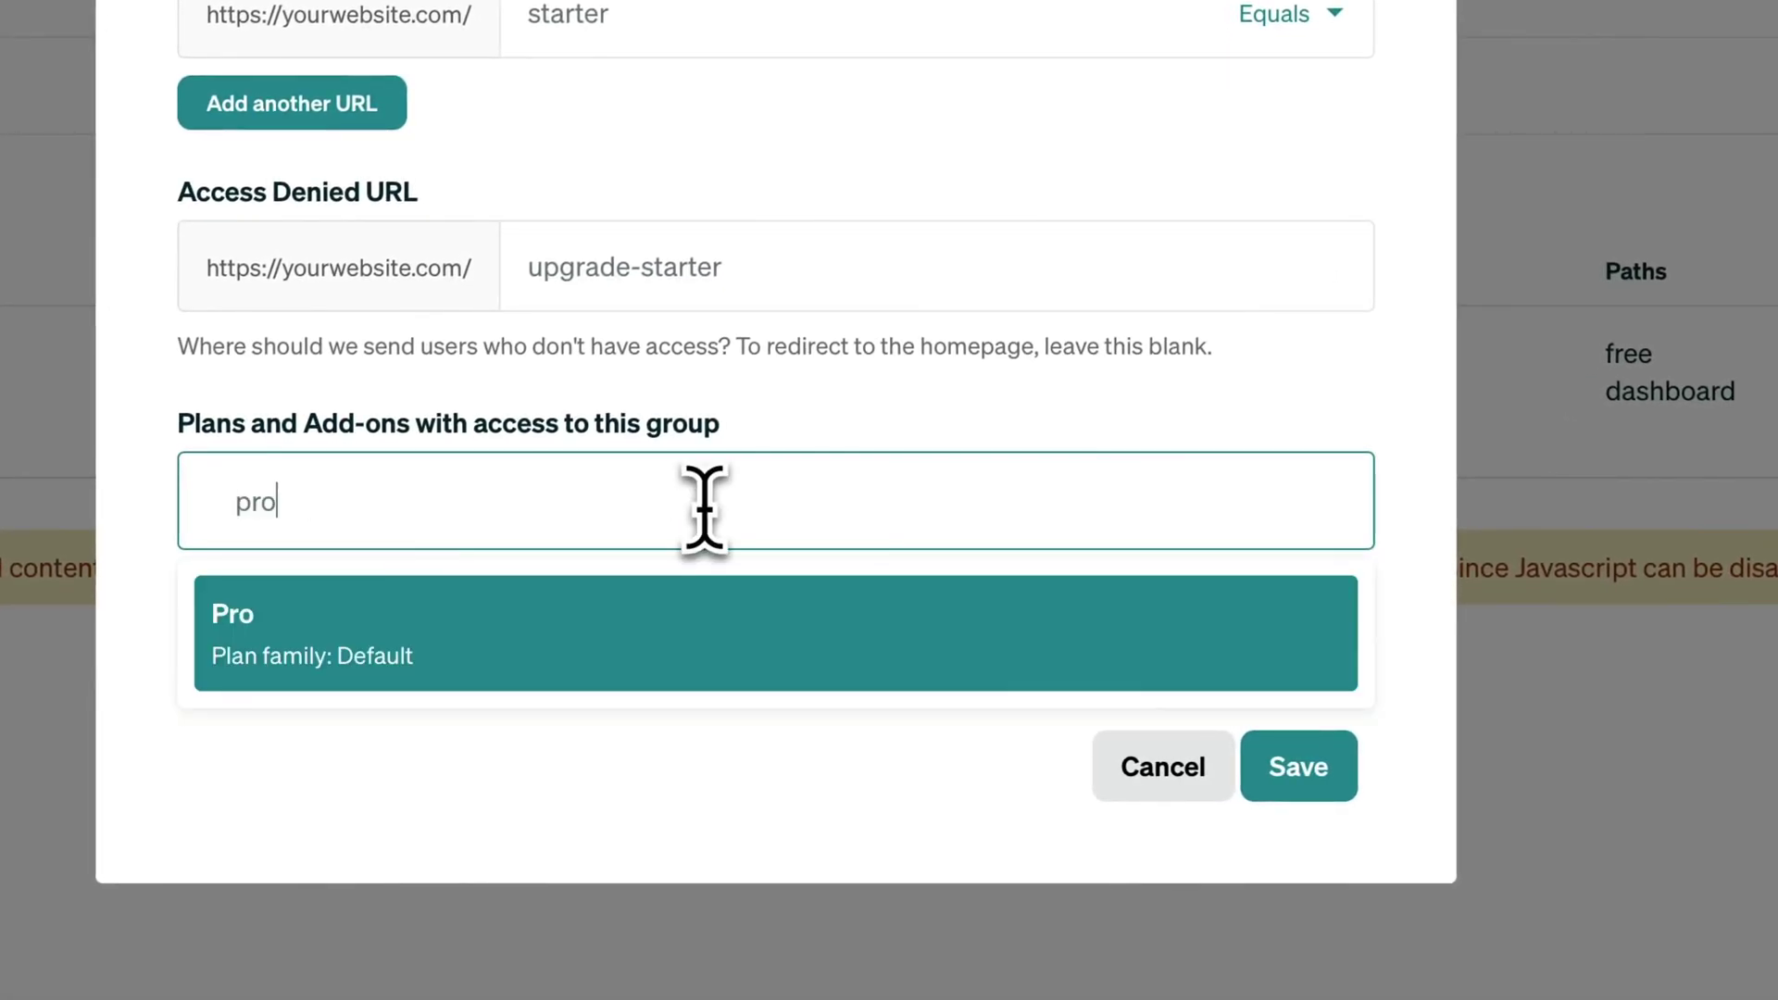
{"action": "left_click", "coordinate": [641, 616]}
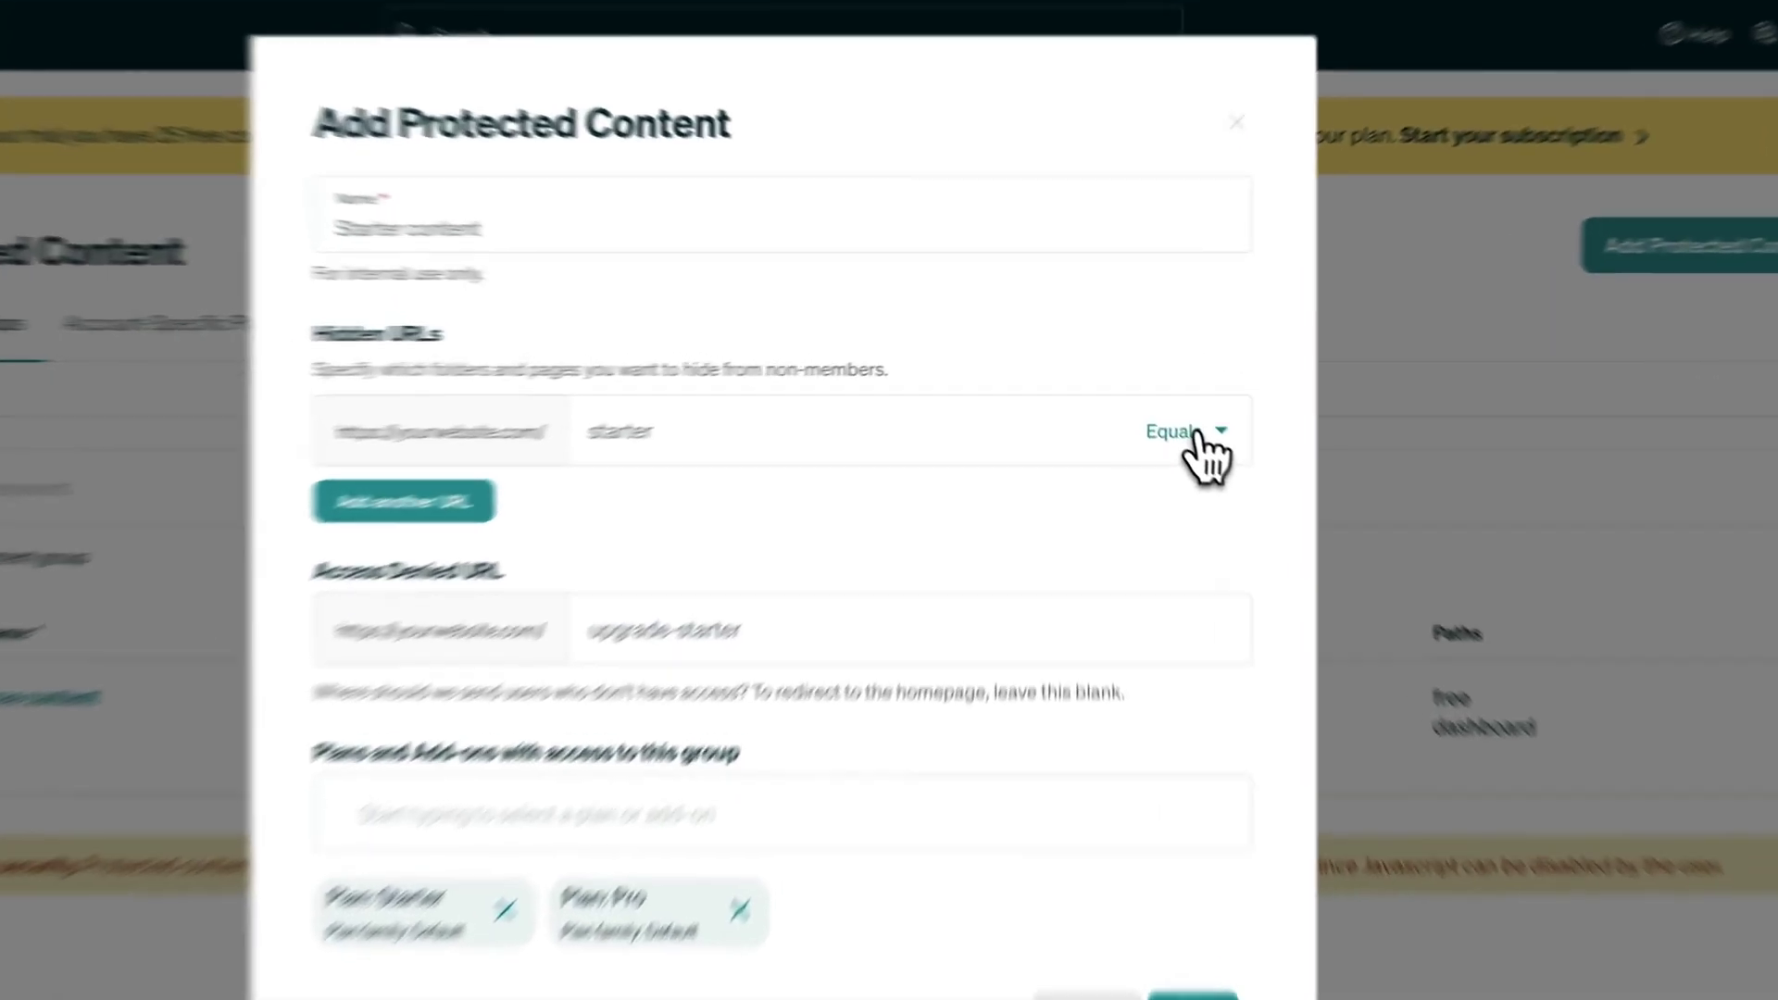
Inspect the URL matching options, add two extra hidden URL rows, then remove them
{"action": "left_click", "coordinate": [1148, 392]}
{"action": "left_click", "coordinate": [926, 391]}
{"action": "double_click", "coordinate": [694, 458]}
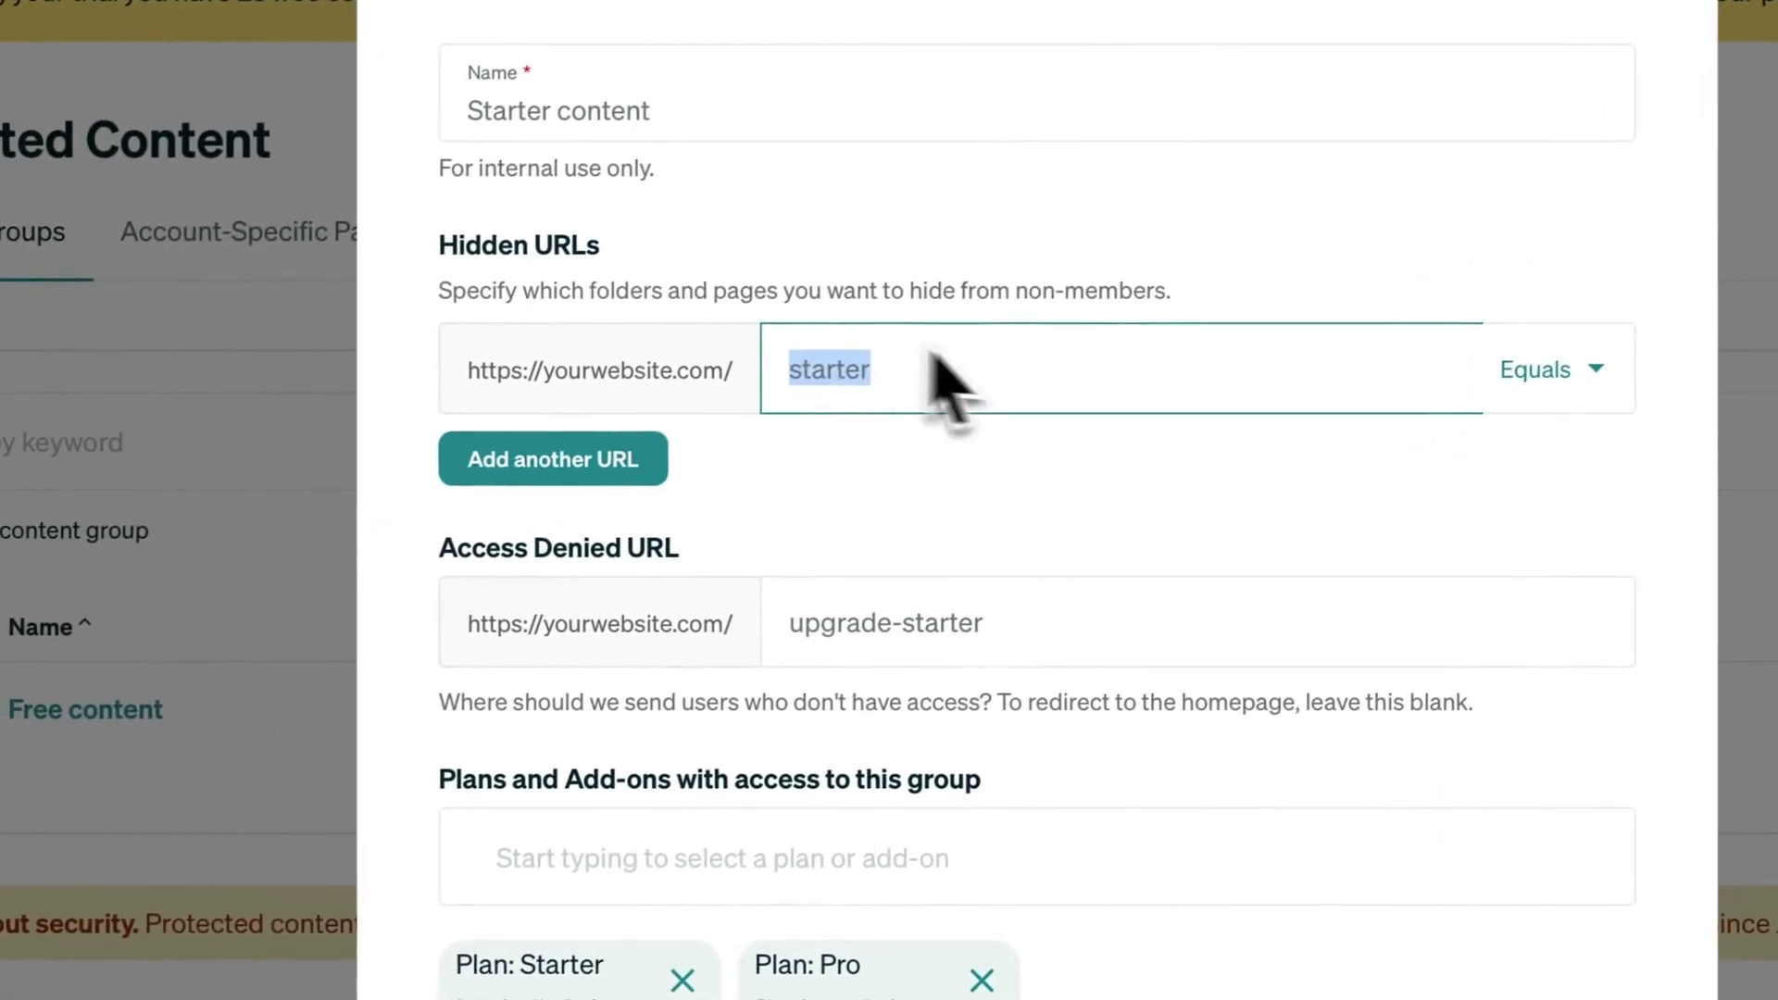
{"action": "left_click", "coordinate": [611, 470]}
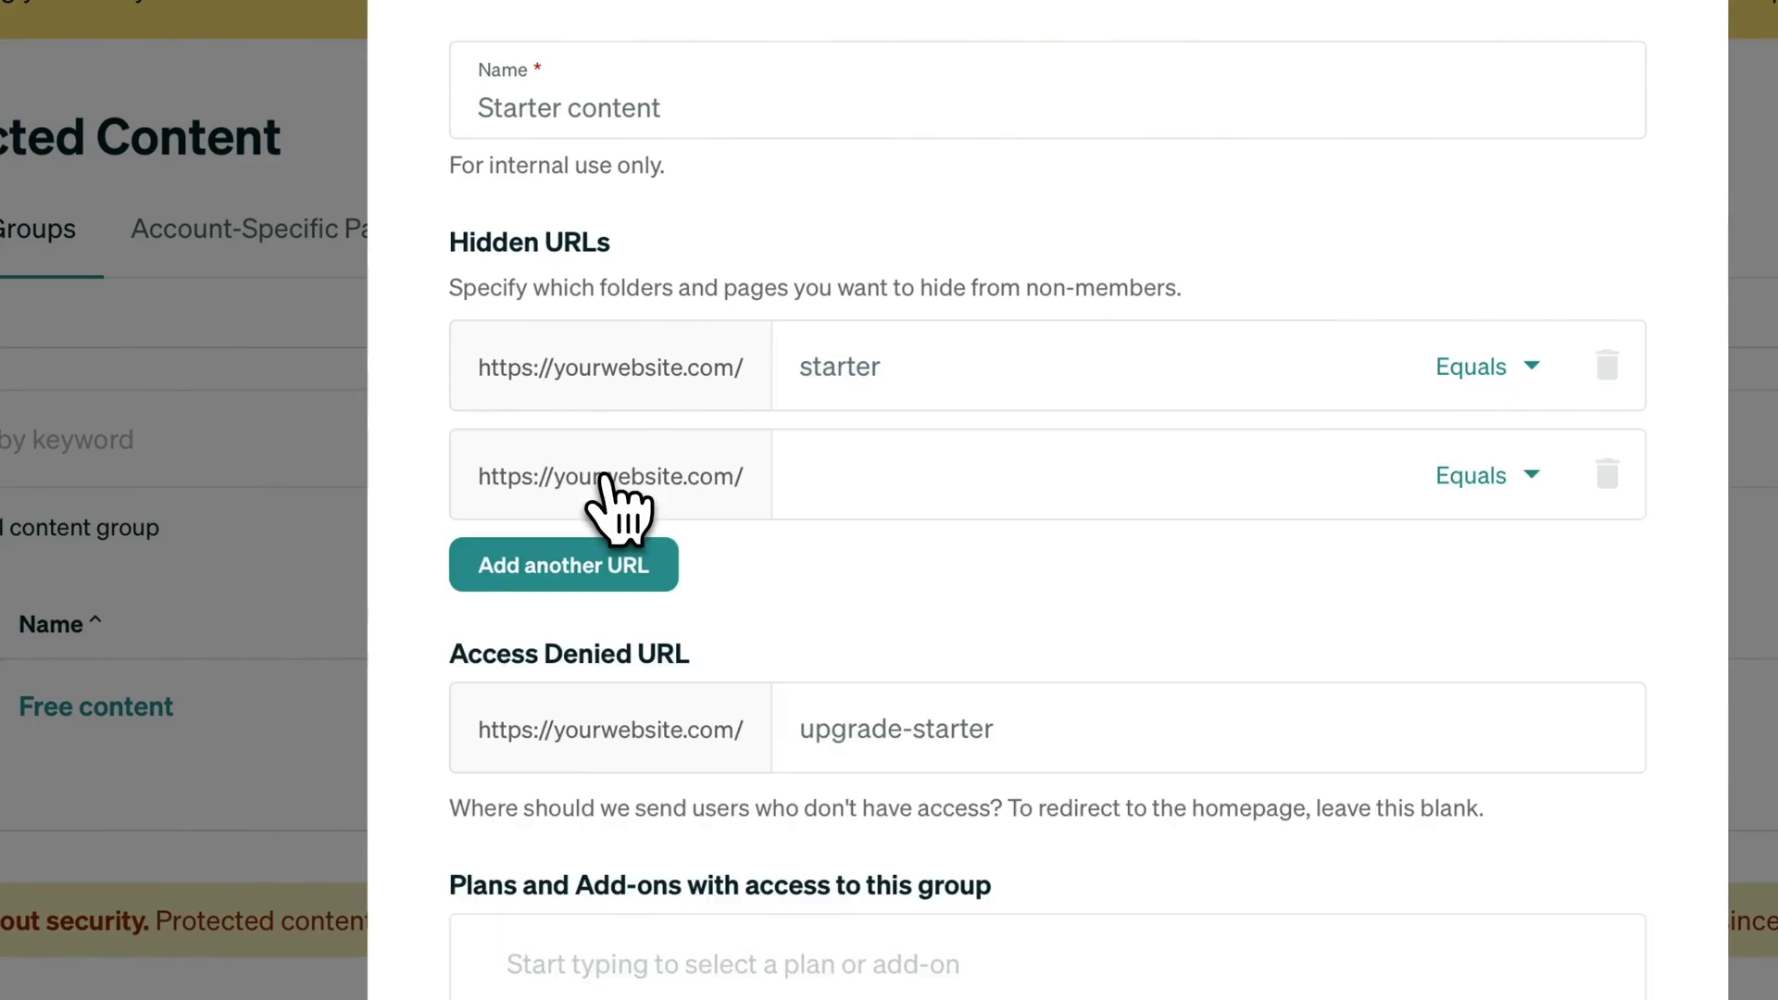
{"action": "left_click", "coordinate": [630, 565]}
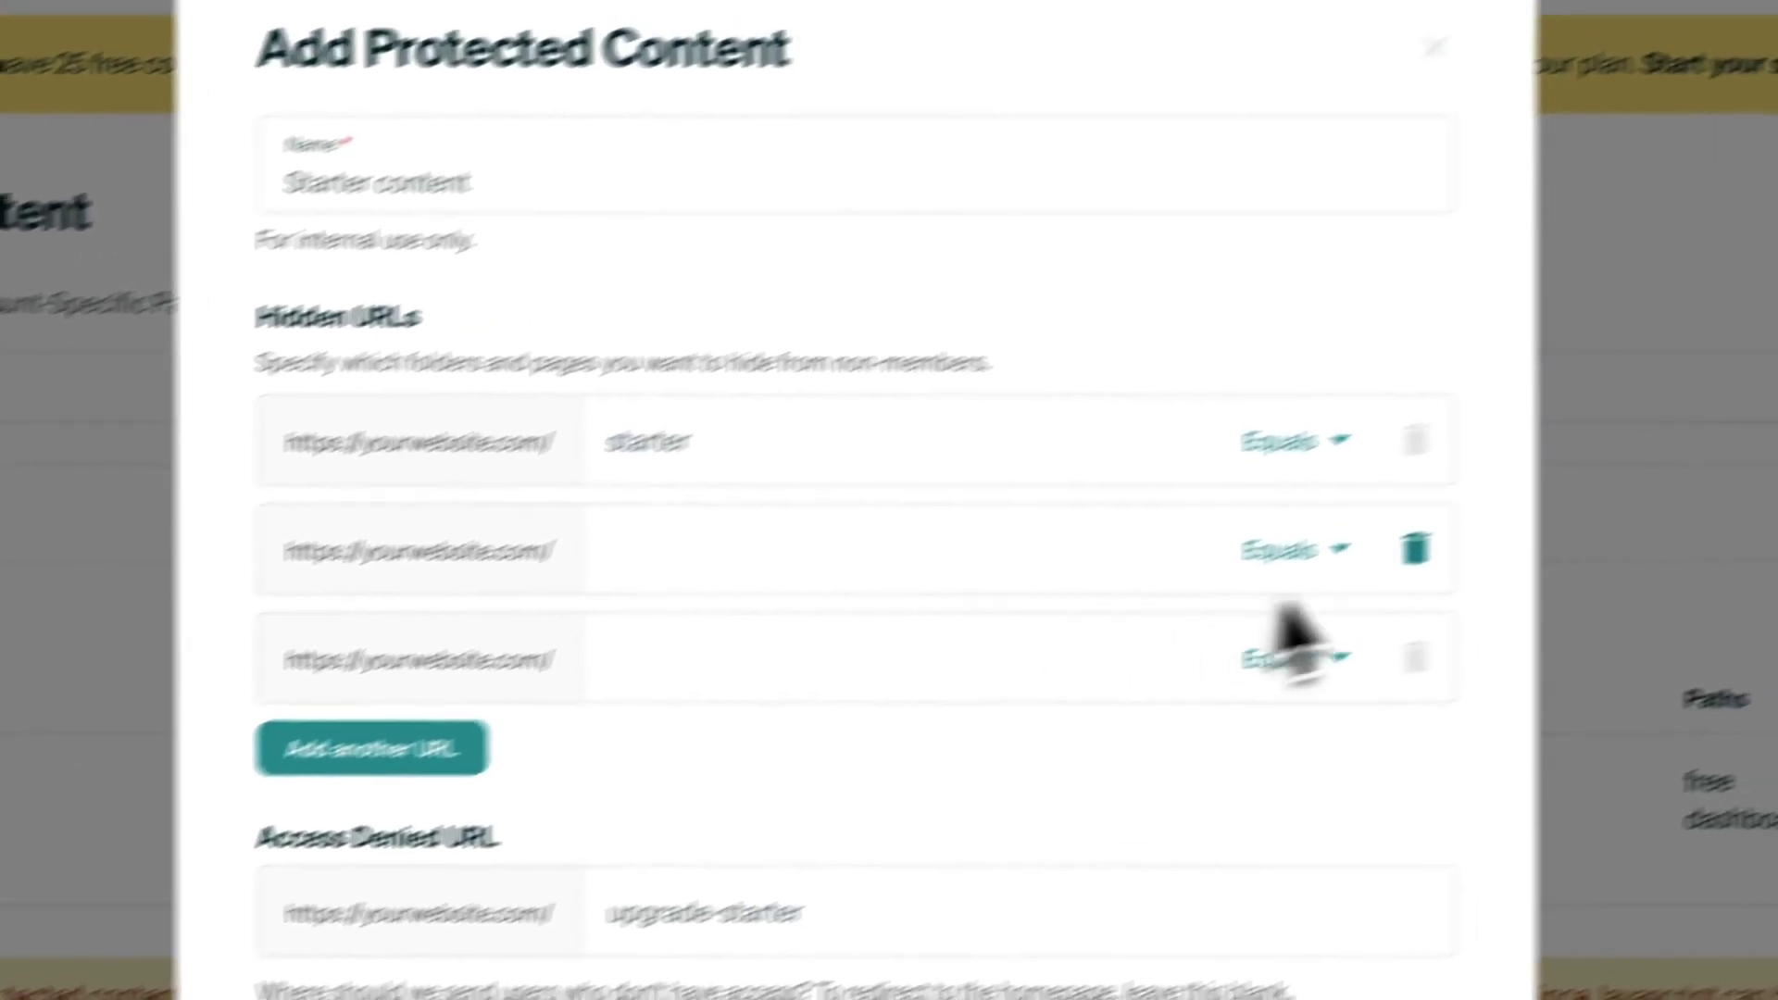
{"action": "left_click", "coordinate": [1607, 584]}
{"action": "left_click", "coordinate": [1607, 474]}
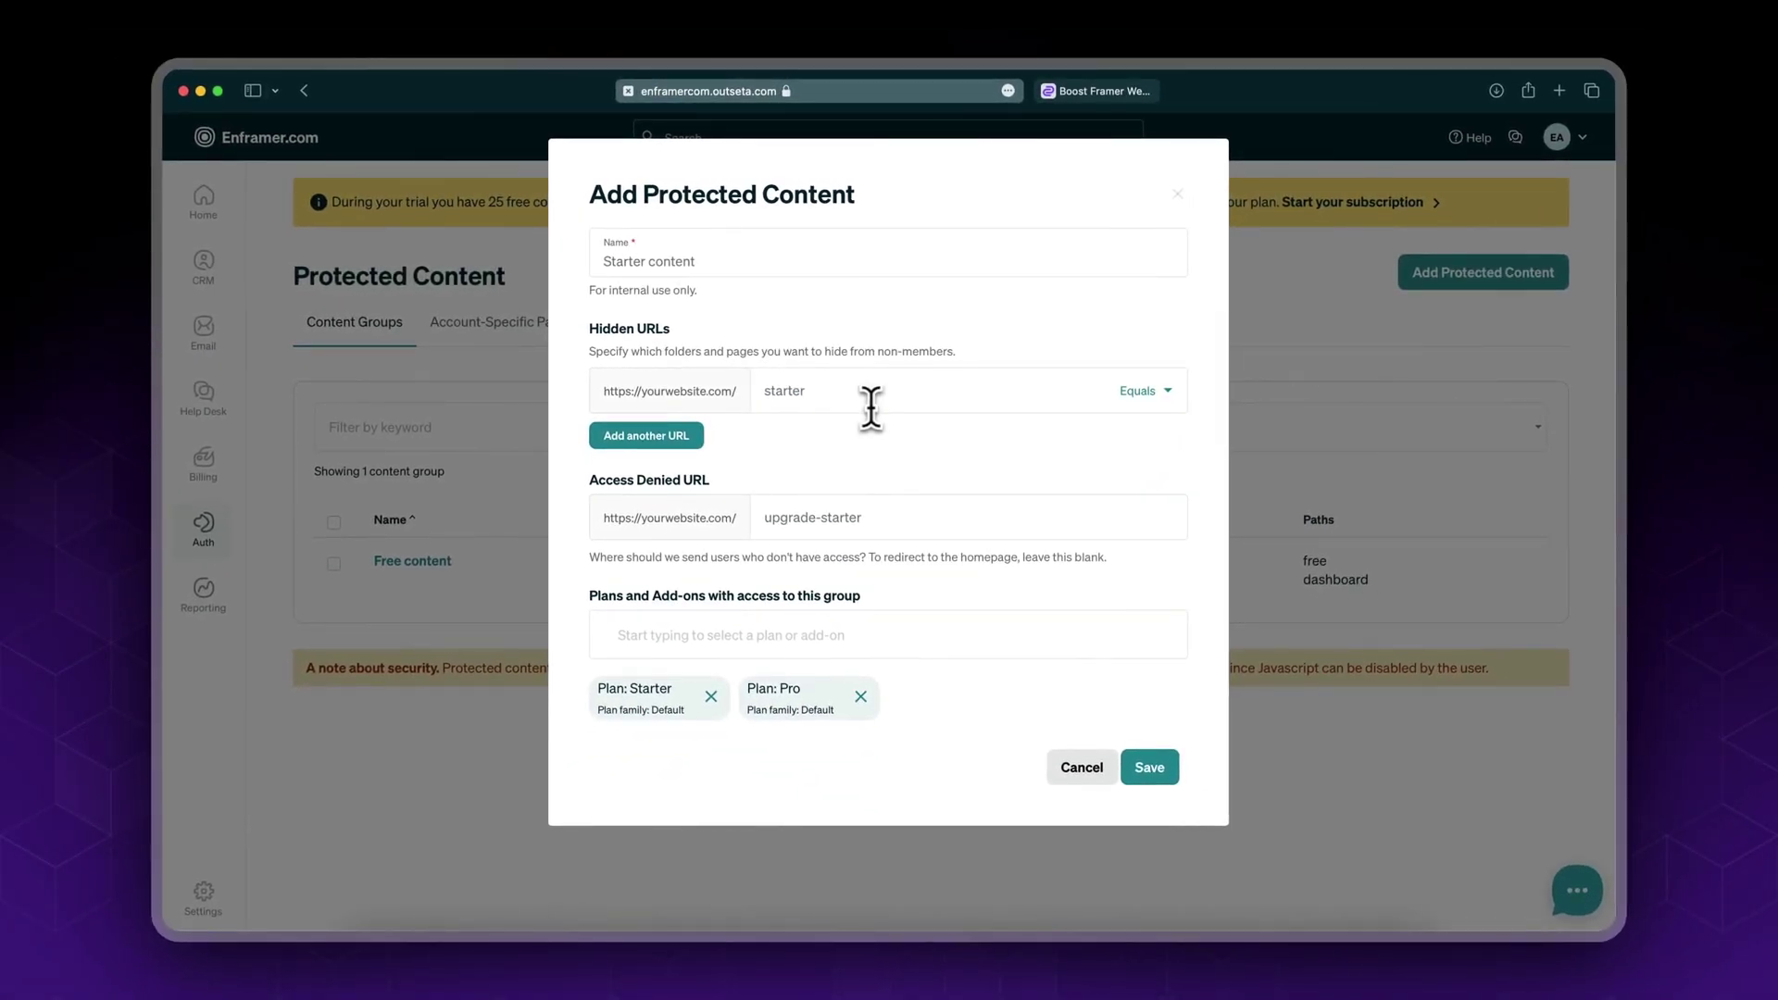
Switch the starter hidden URL to Starts with matching and test it with a sample subpath
{"action": "left_click", "coordinate": [851, 399]}
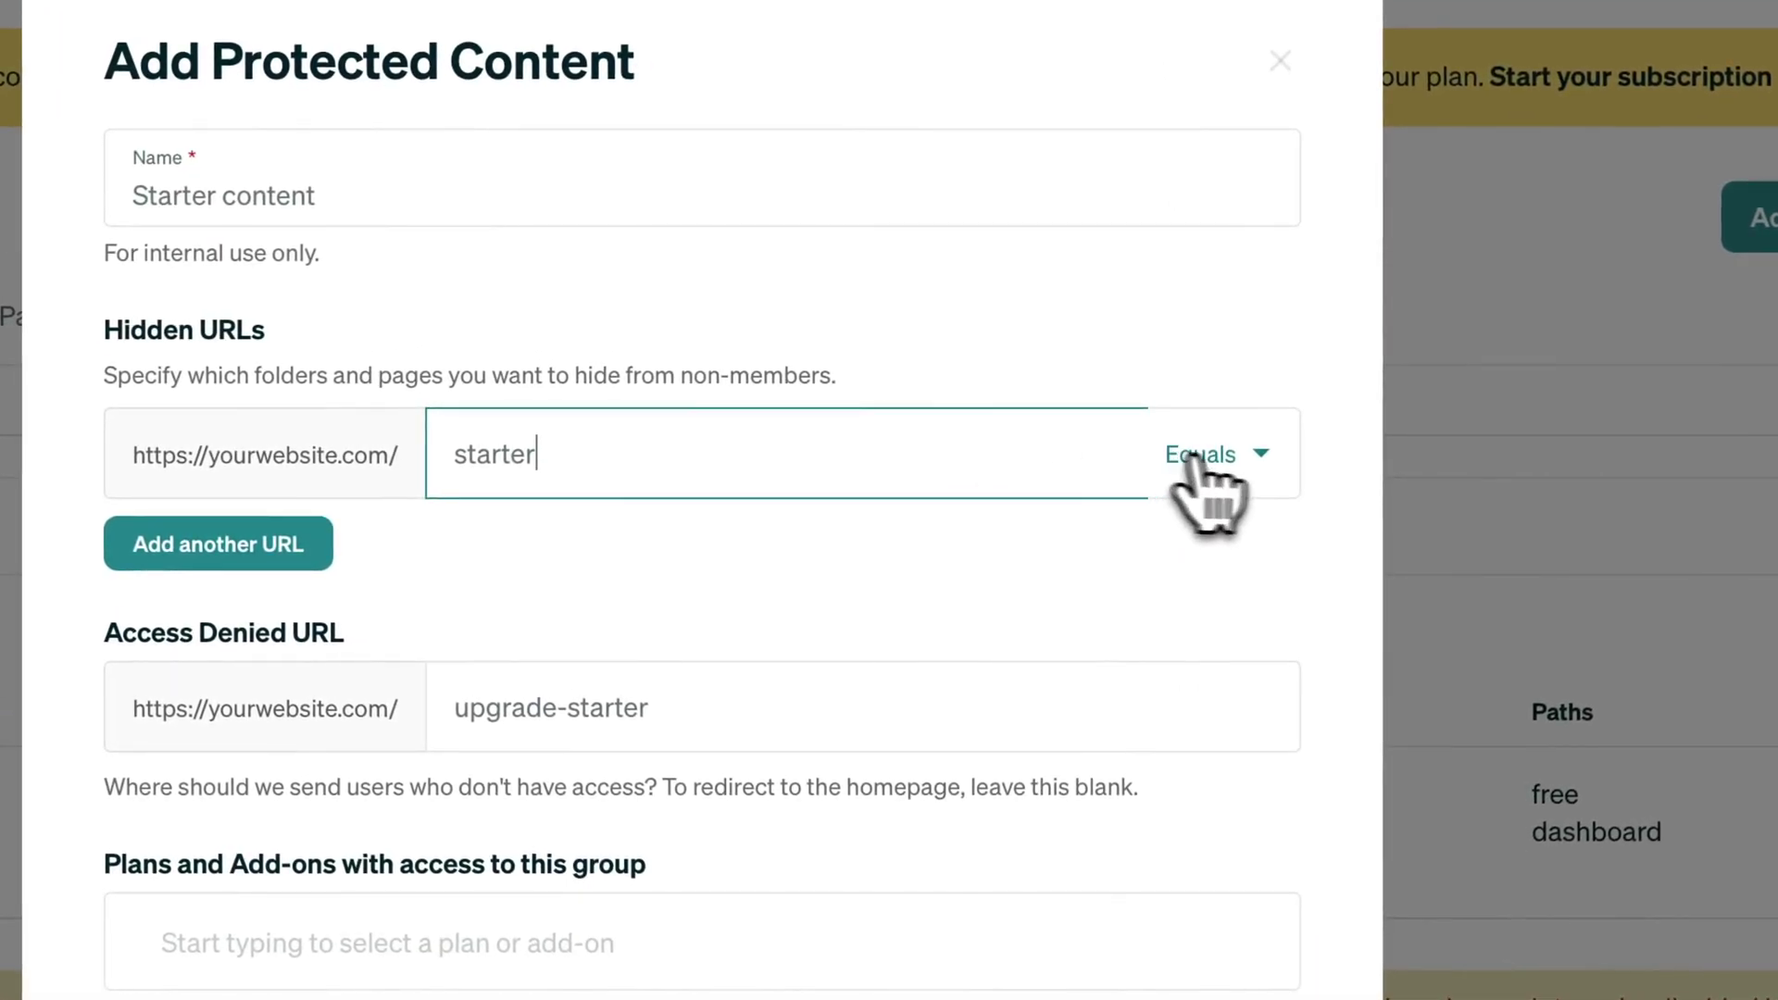
{"action": "left_click", "coordinate": [1189, 459]}
{"action": "left_click", "coordinate": [1276, 600]}
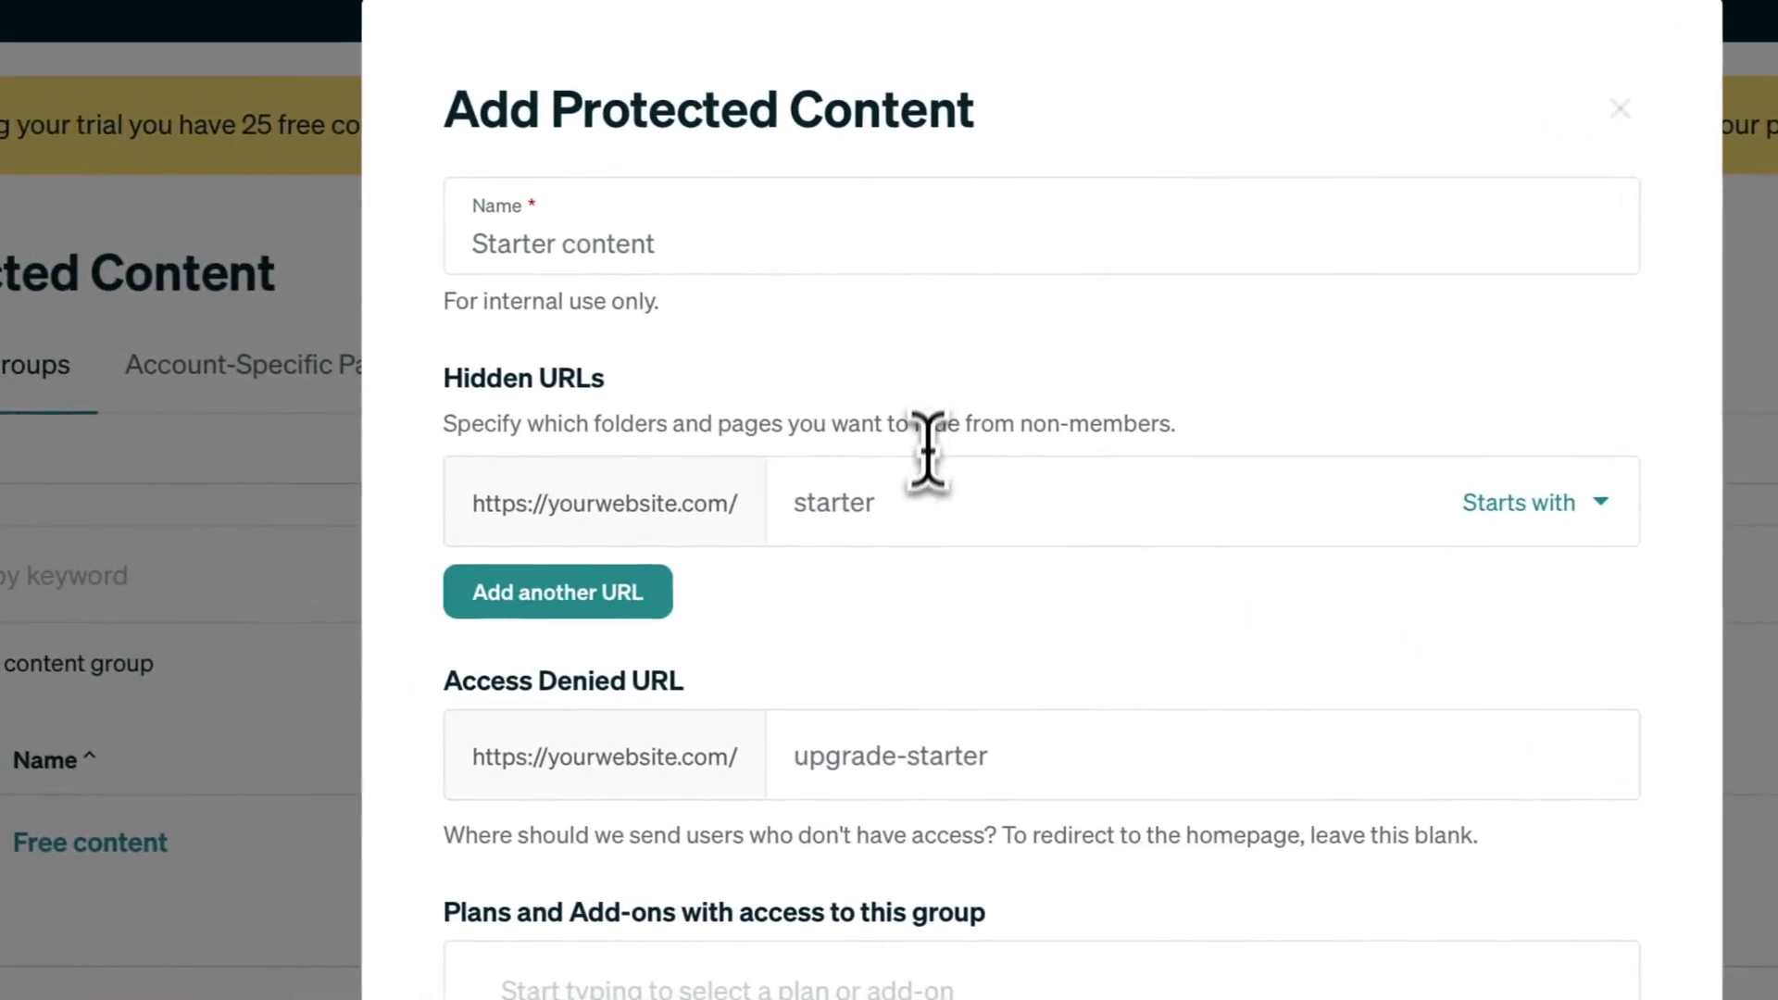
{"action": "left_click", "coordinate": [572, 457]}
{"action": "double_click", "coordinate": [480, 458]}
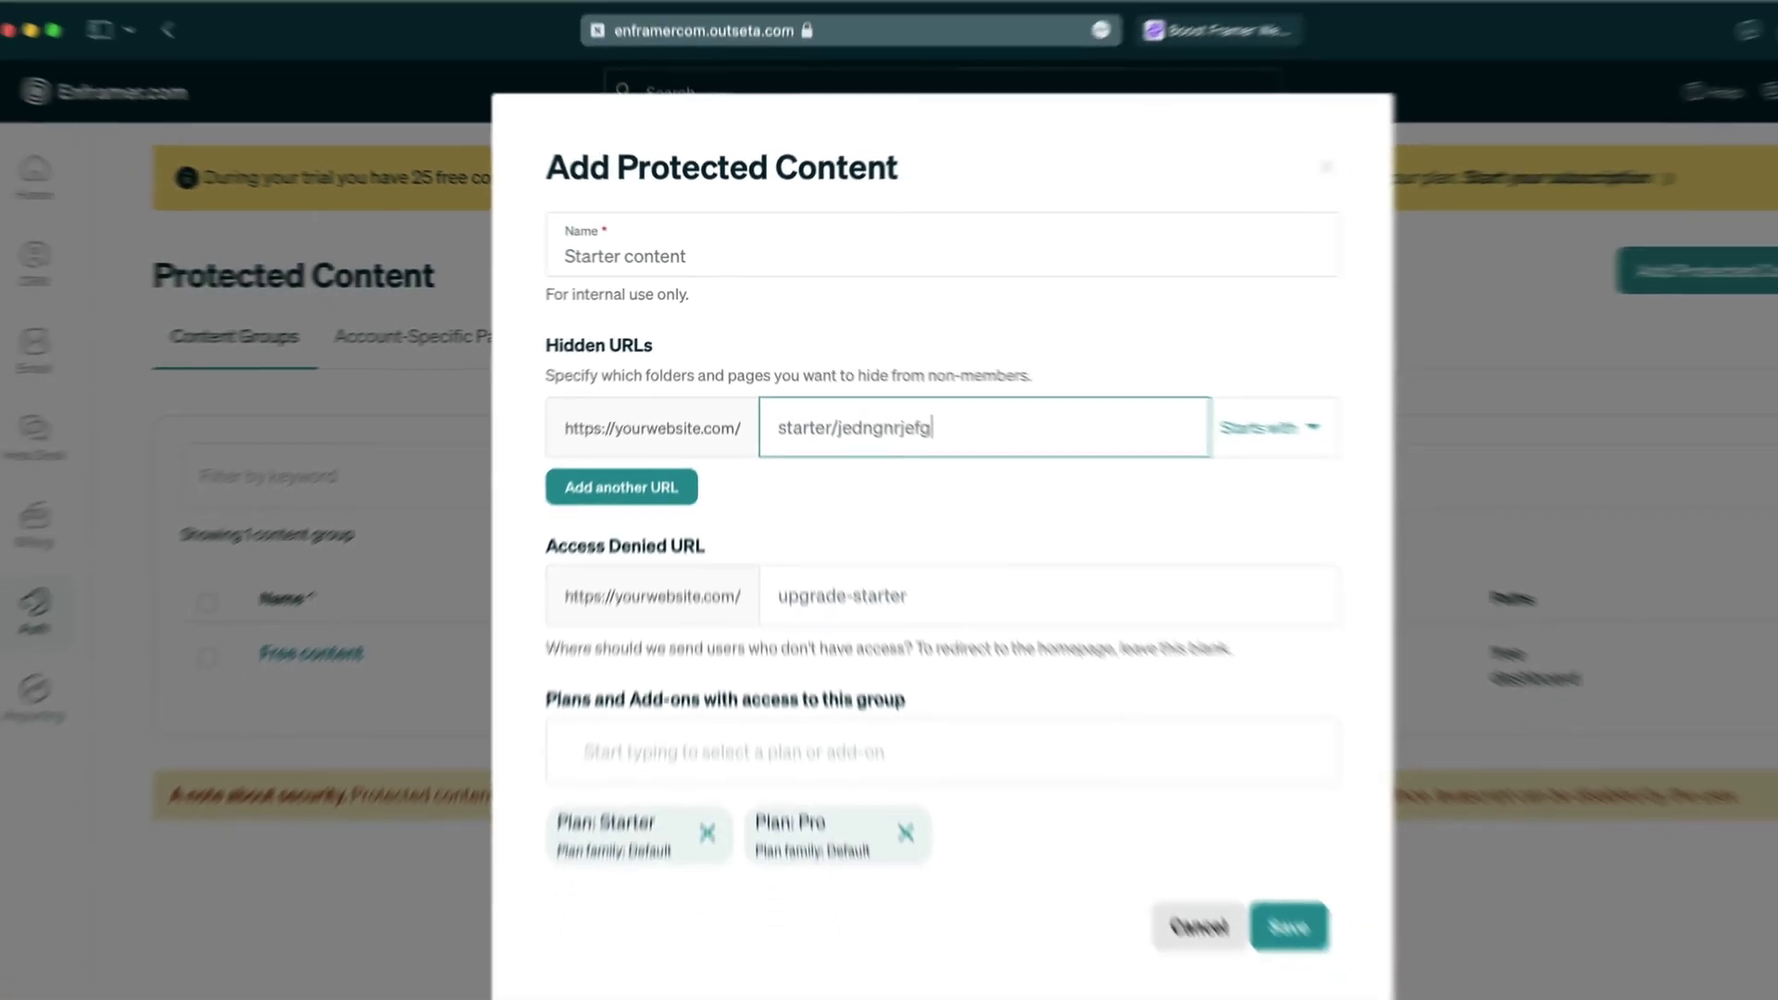
{"action": "key", "text": "BackSpace"}
{"action": "key", "text": "BackSpace"}
{"action": "key", "text": "BackSpace"}
{"action": "key", "text": "BackSpace"}
{"action": "key", "text": "BackSpace"}
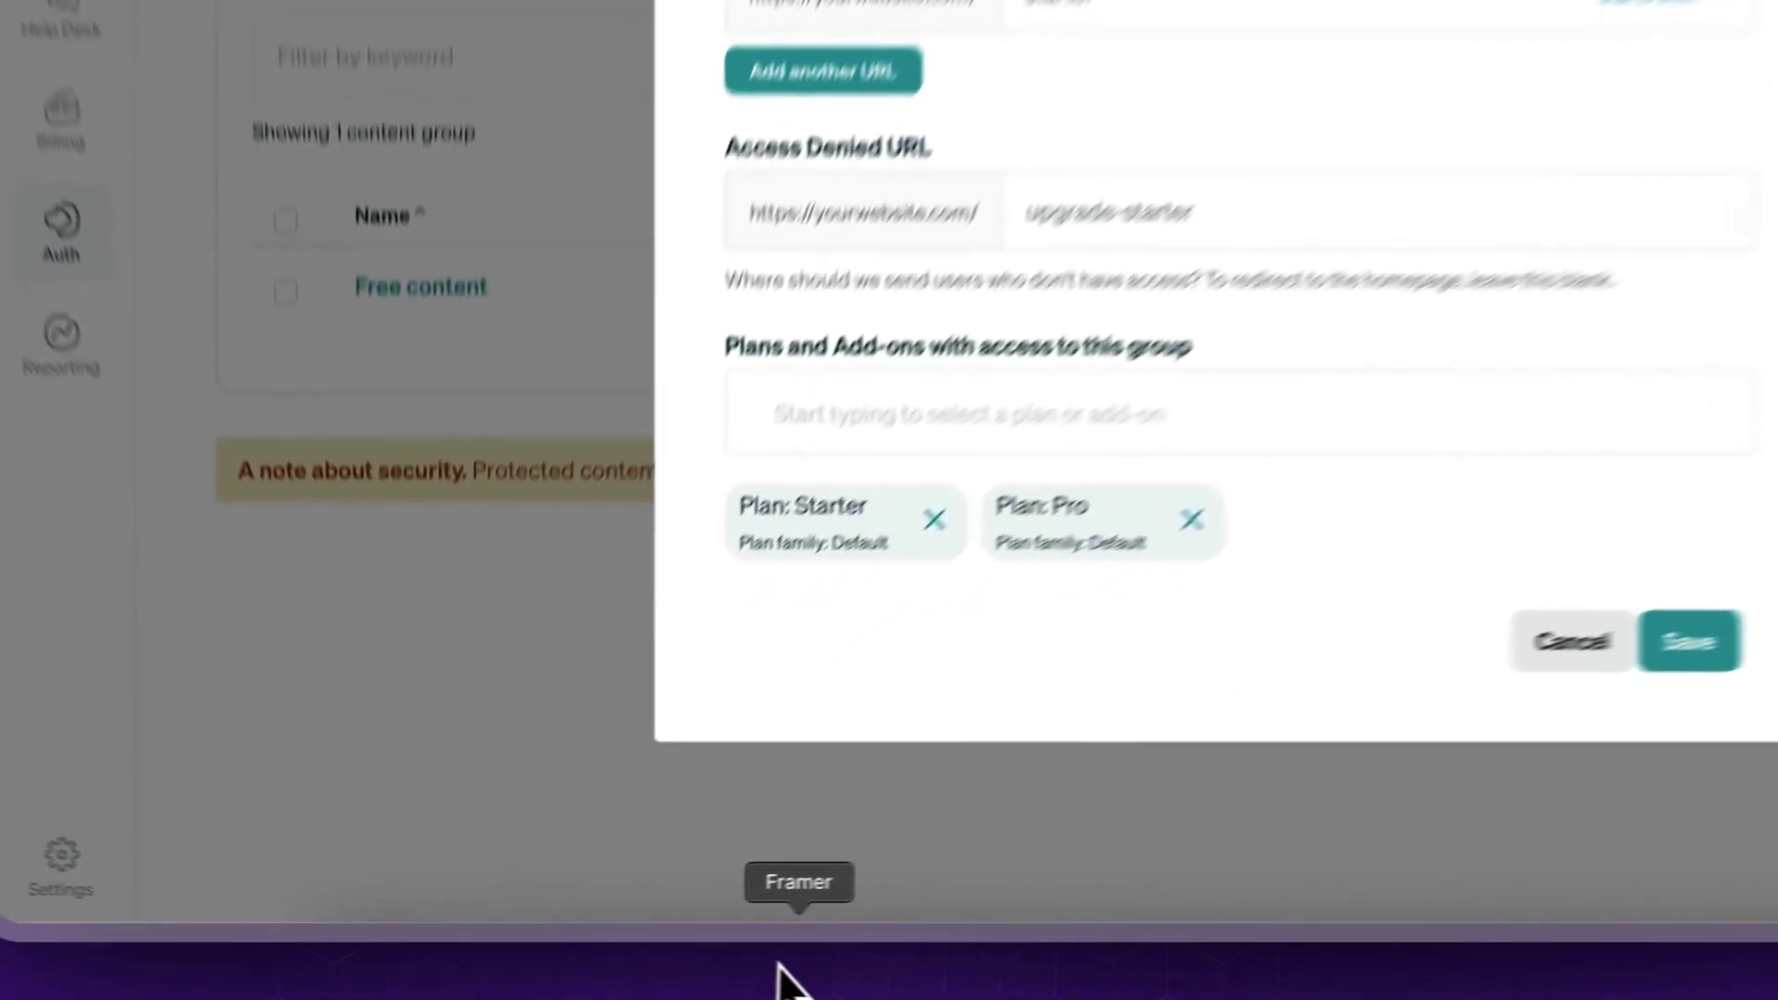
Create a /starter/video1 page in Framer and duplicate it as /starter/video2 beneath it
{"action": "left_click", "coordinate": [633, 974]}
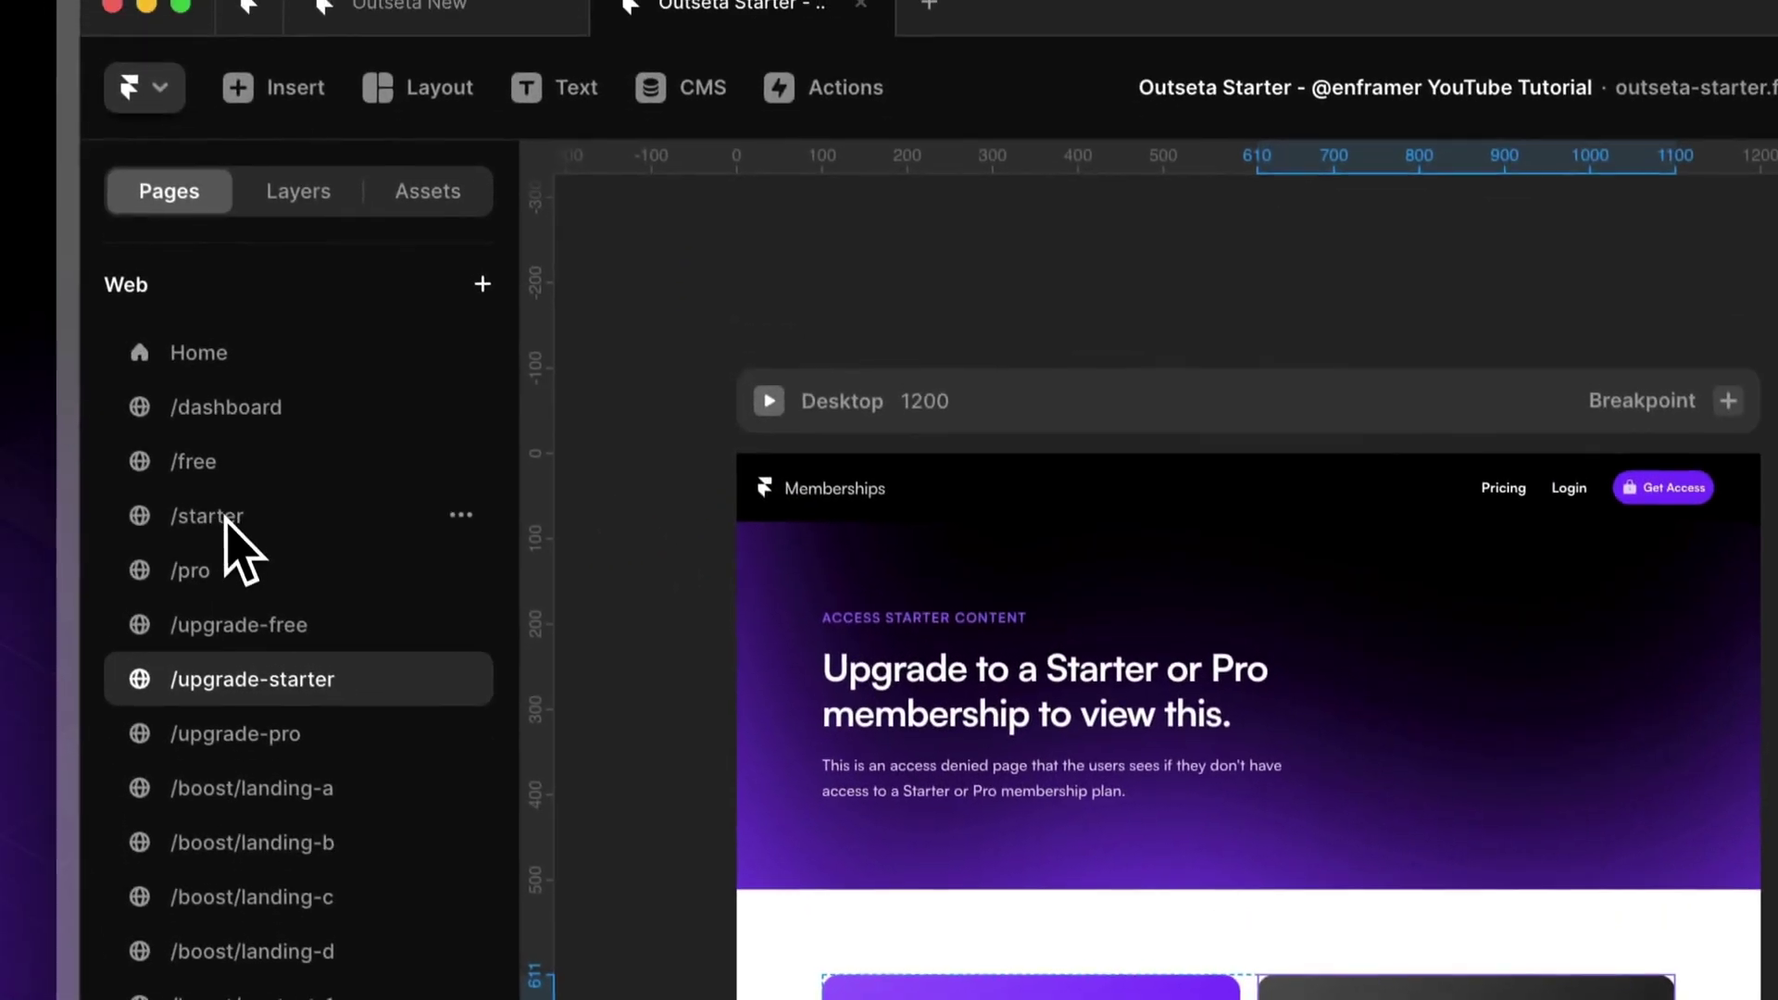
{"action": "left_click", "coordinate": [226, 519]}
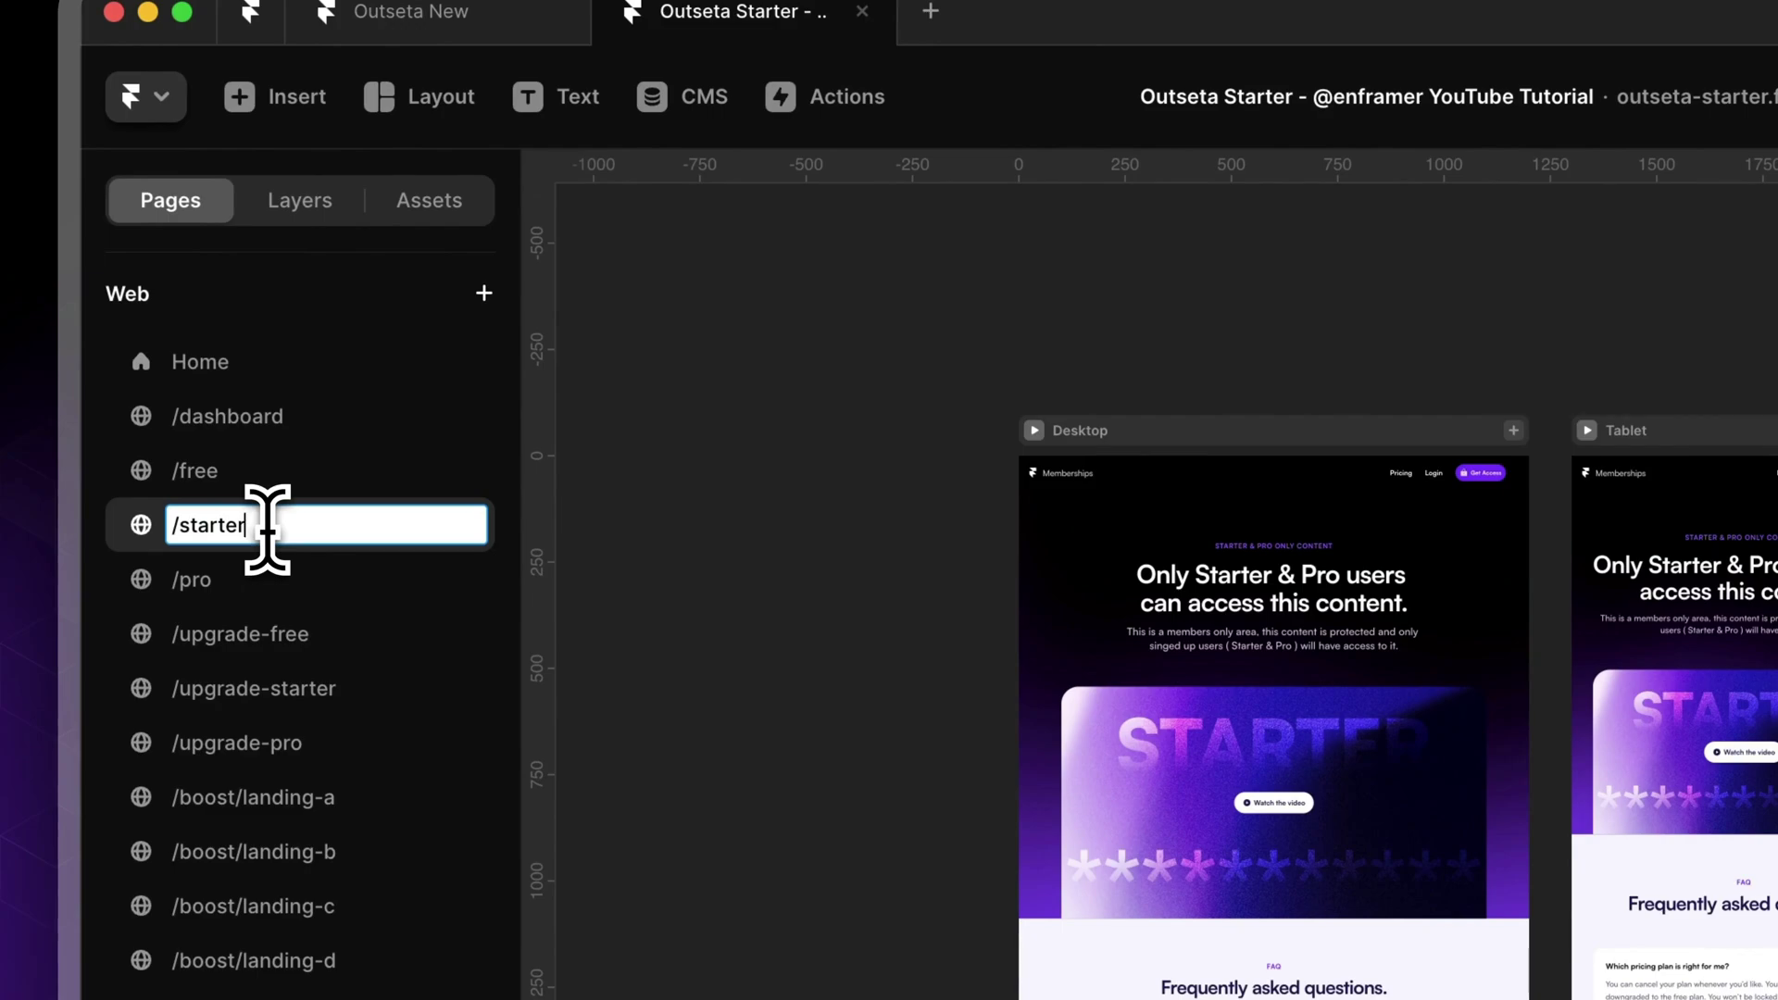
{"action": "type", "text": "/video1"}
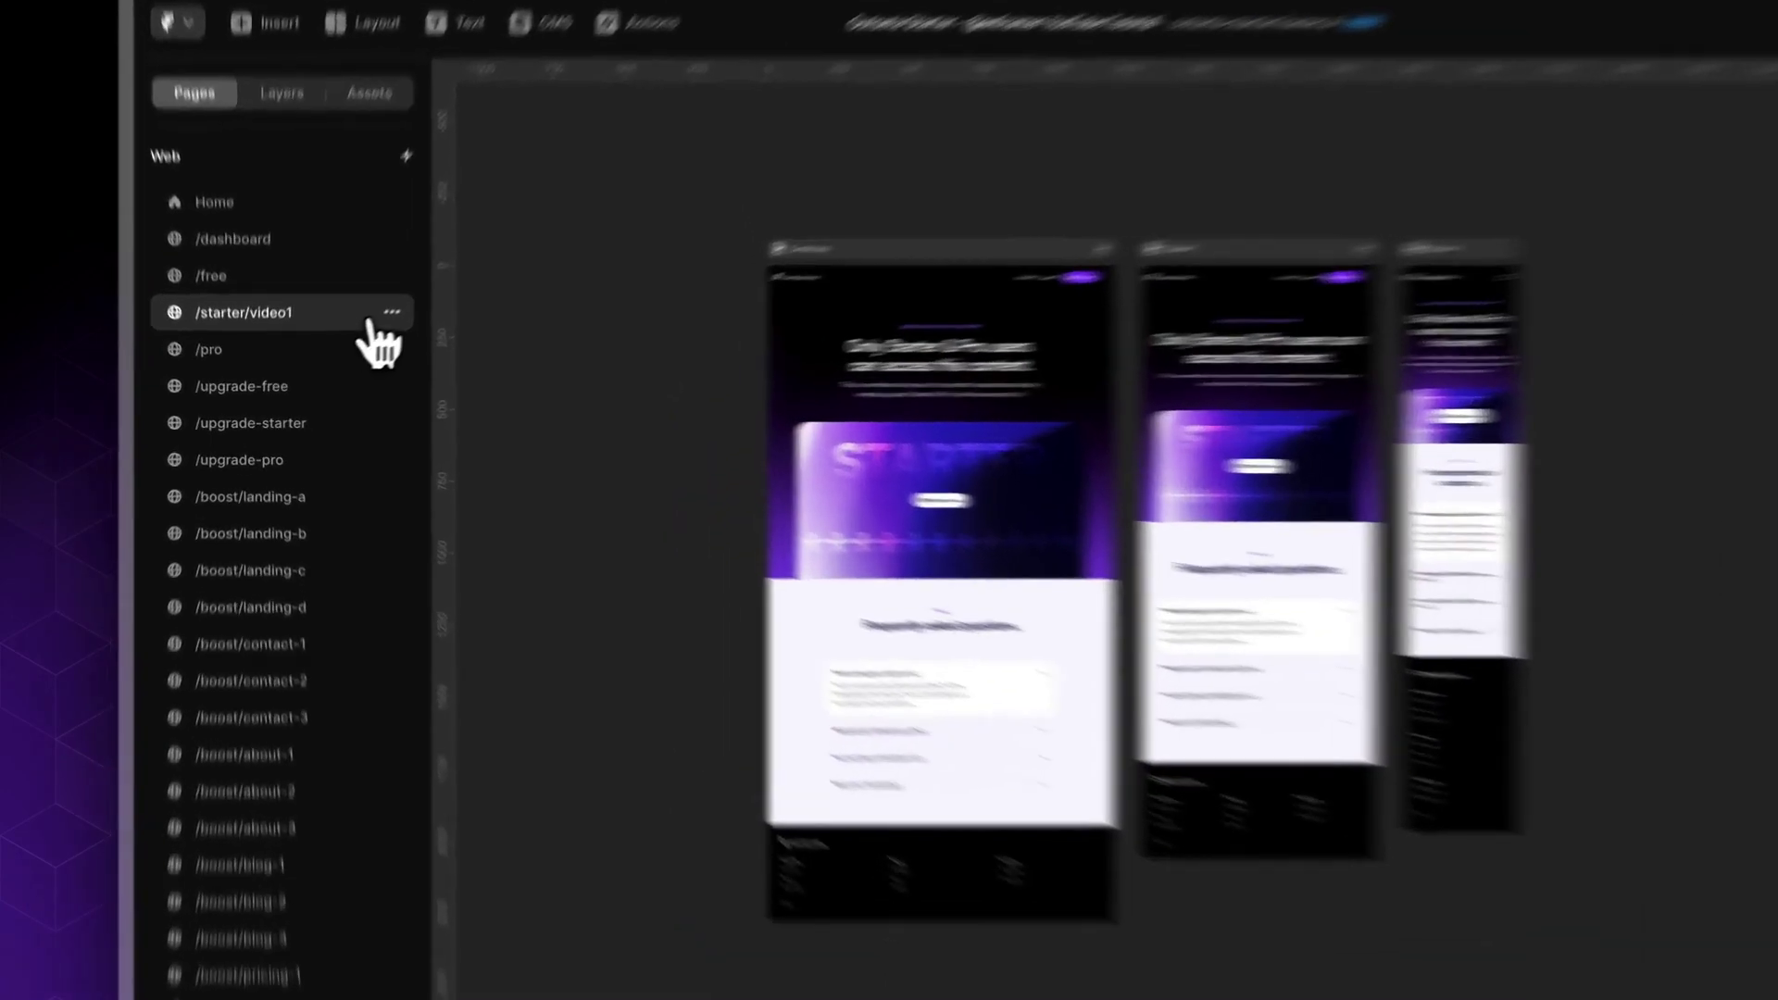
{"action": "left_click", "coordinate": [352, 342]}
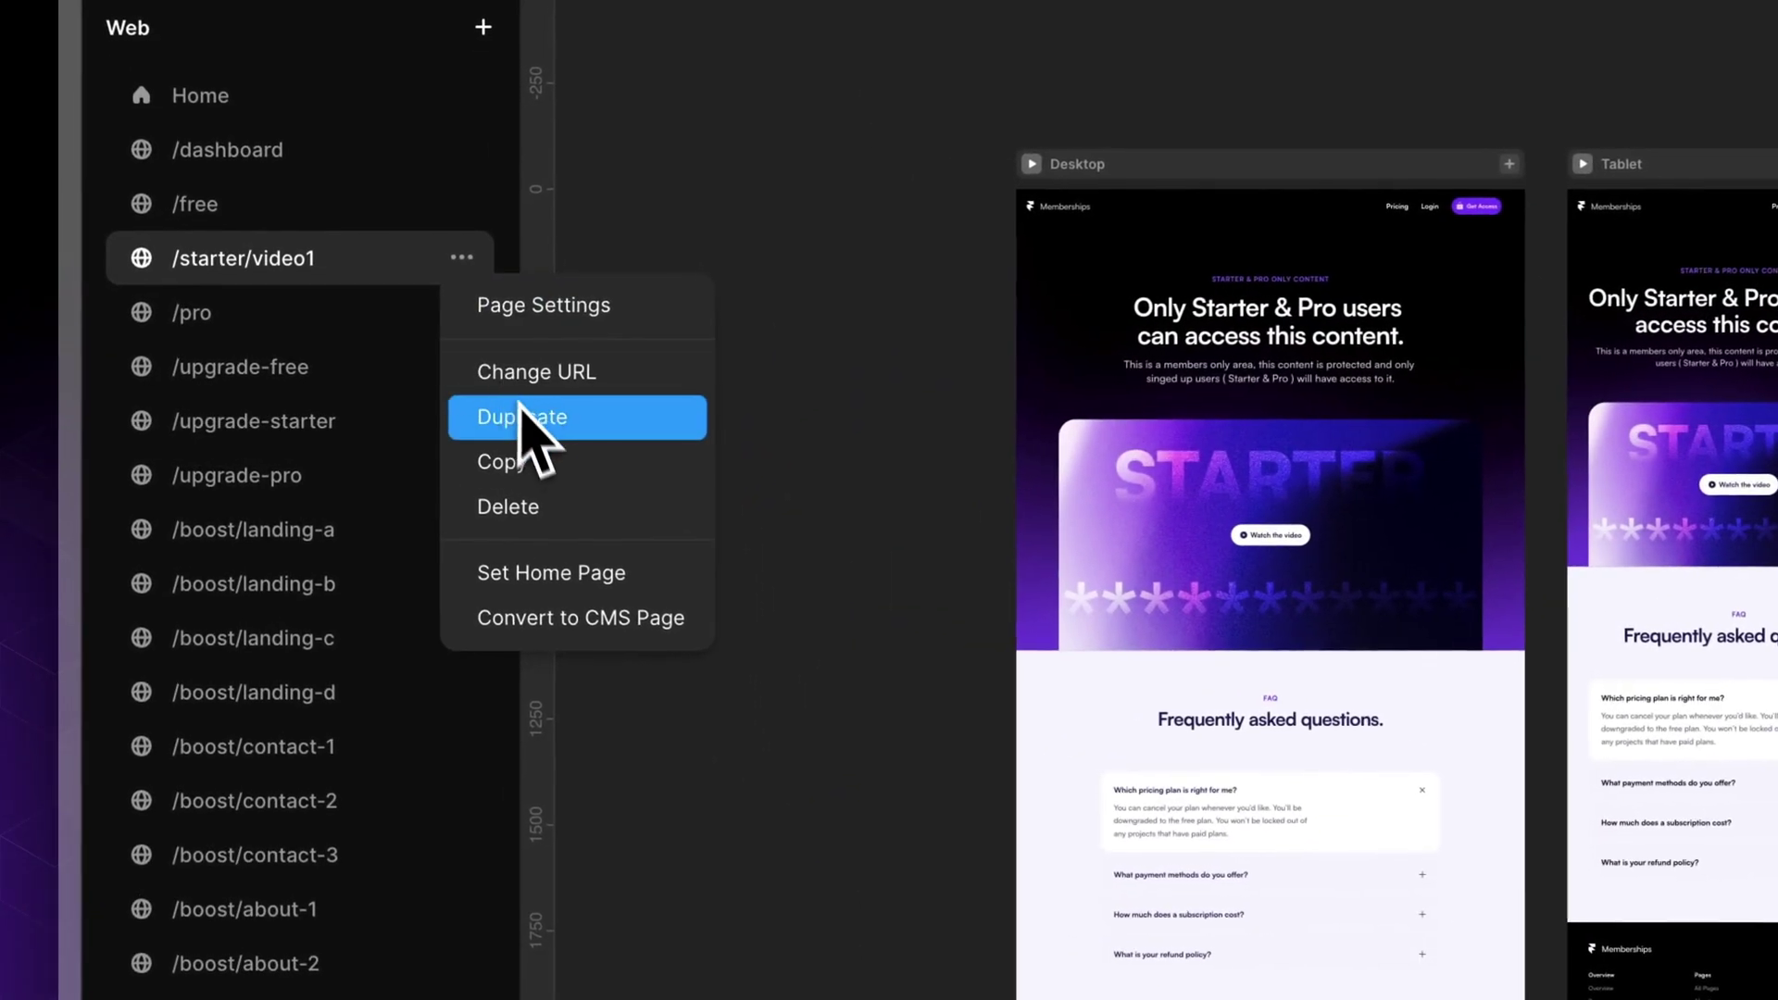
{"action": "left_click", "coordinate": [394, 428]}
{"action": "scroll", "coordinate": [357, 349], "scroll_direction": "down", "scroll_amount": 10}
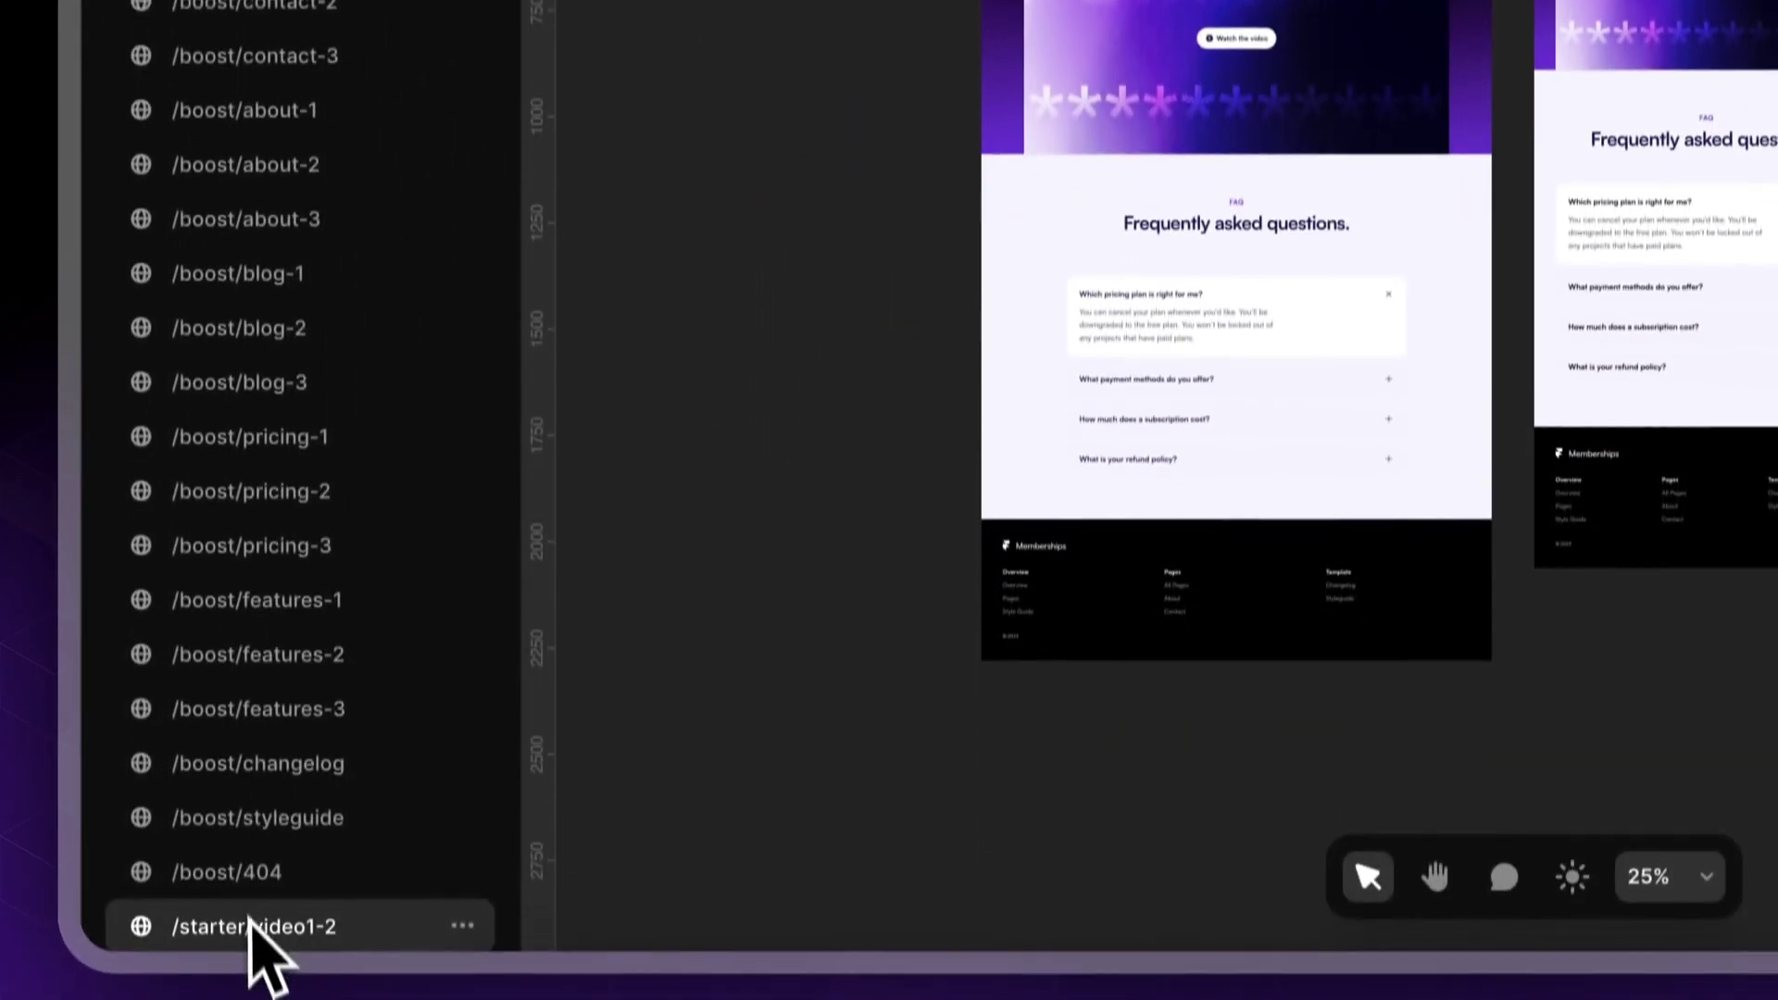
{"action": "left_click_drag", "start_coordinate": [258, 941], "coordinate": [277, 123]}
{"action": "scroll", "coordinate": [232, 148], "scroll_direction": "up", "scroll_amount": 3}
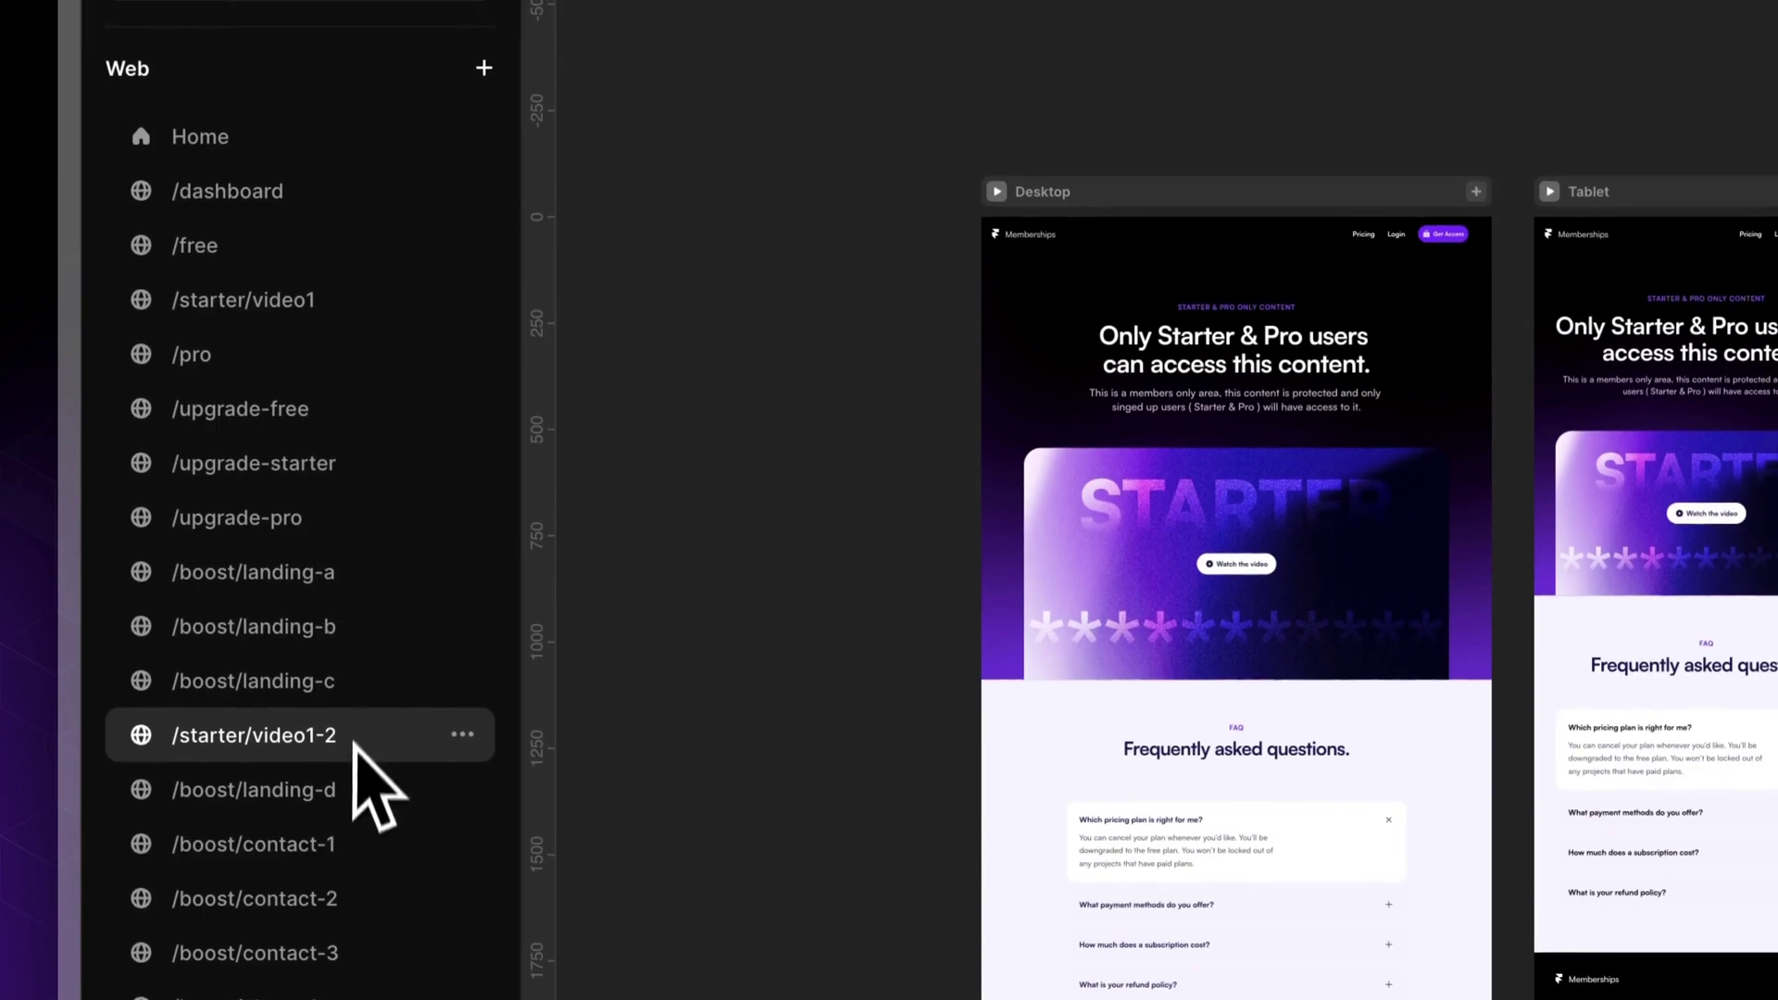
{"action": "left_click_drag", "start_coordinate": [350, 674], "coordinate": [361, 569]}
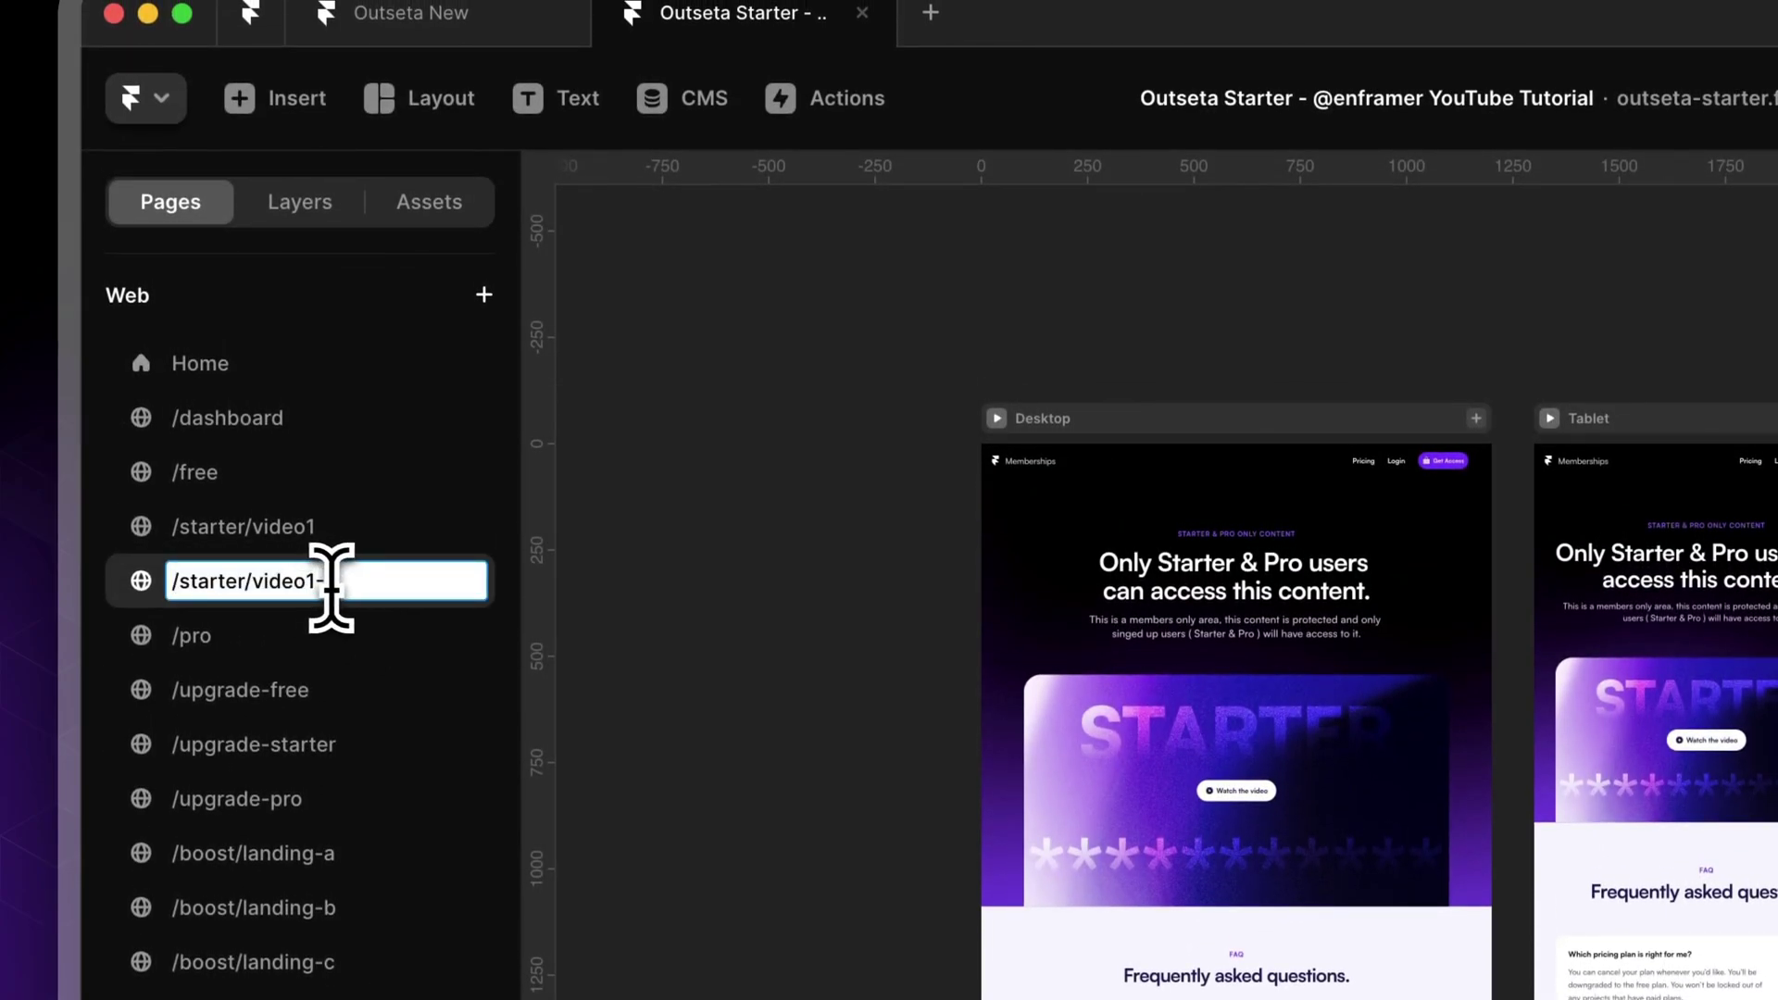
{"action": "left_click", "coordinate": [393, 526]}
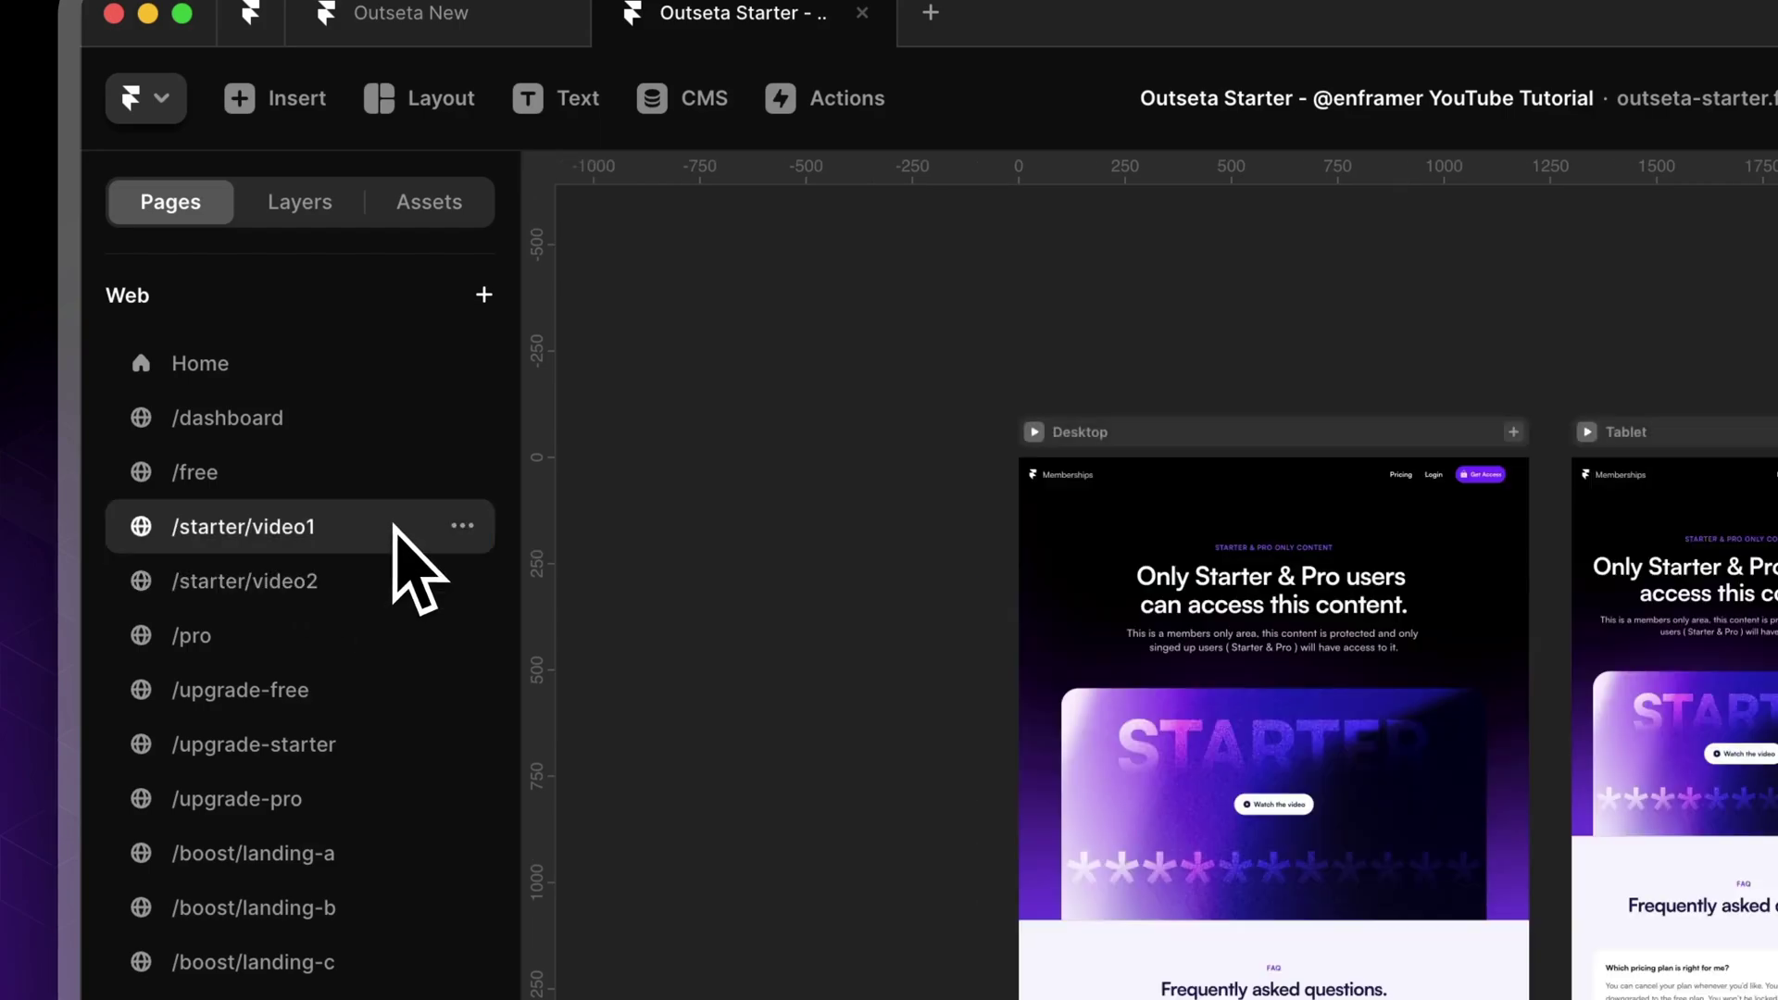
Browse the /starter/video1 and /starter/video2 pages, then undo the page changes
{"action": "left_click", "coordinate": [334, 582]}
{"action": "left_click", "coordinate": [336, 532]}
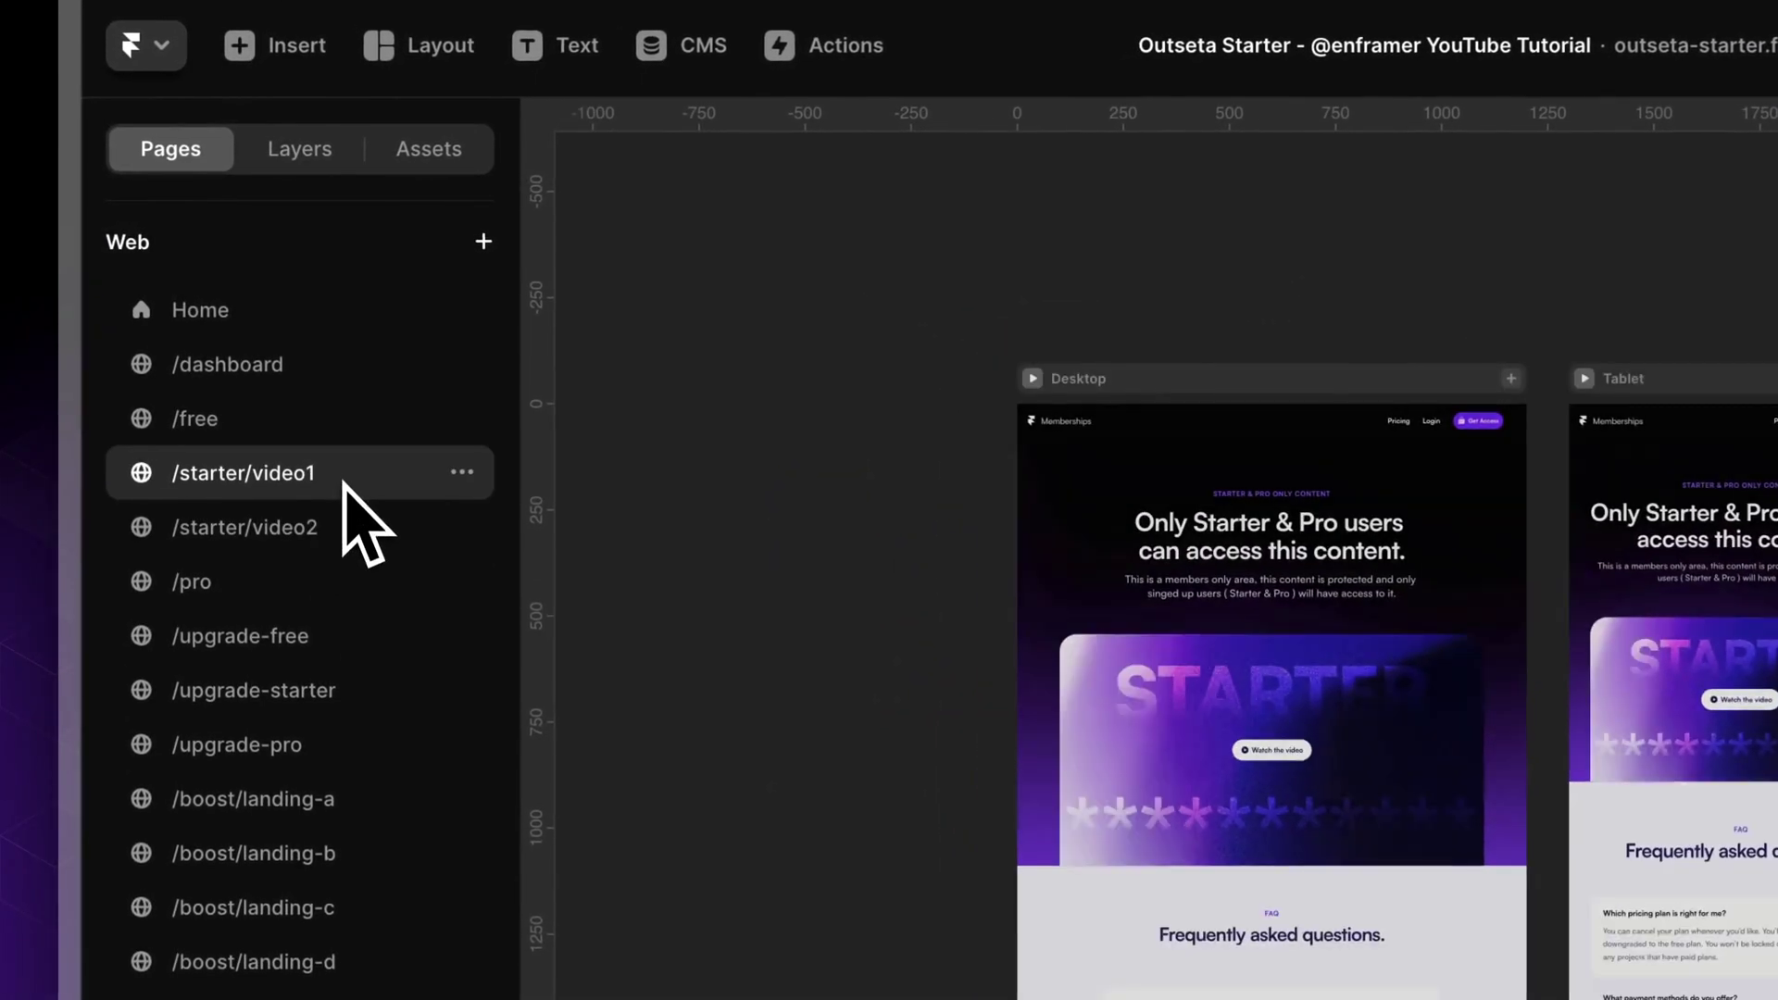
{"action": "left_click", "coordinate": [290, 374]}
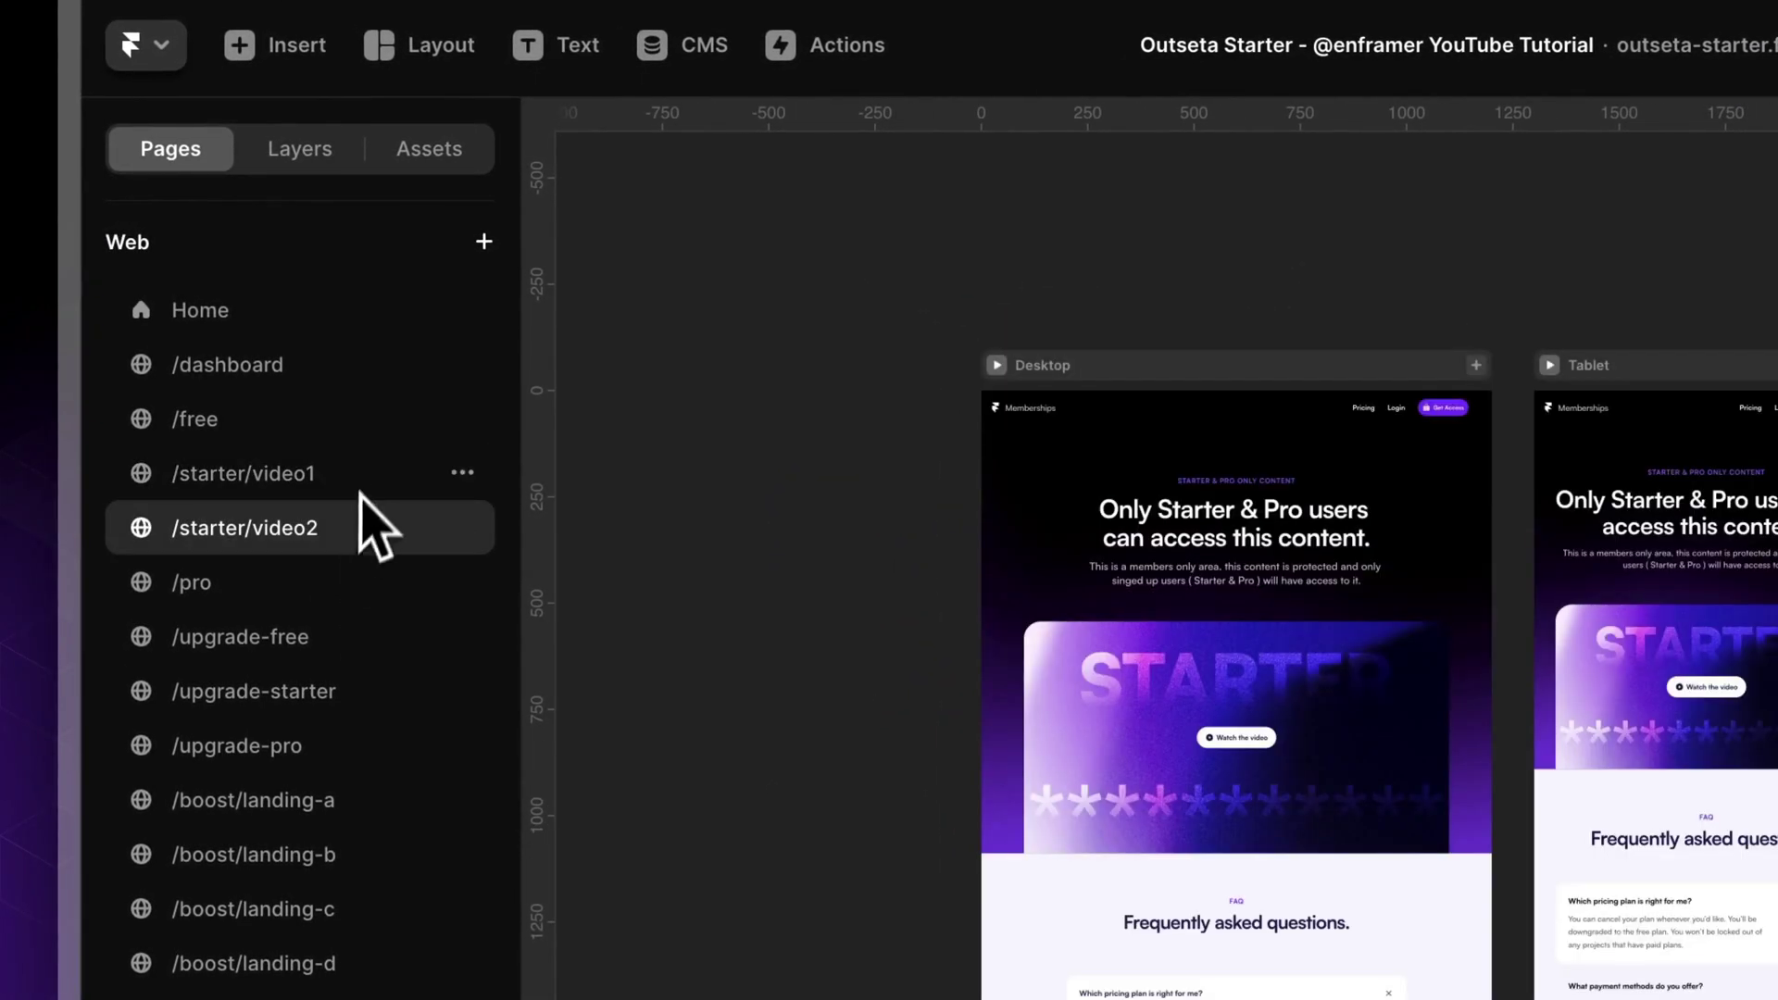
{"action": "left_click", "coordinate": [366, 473]}
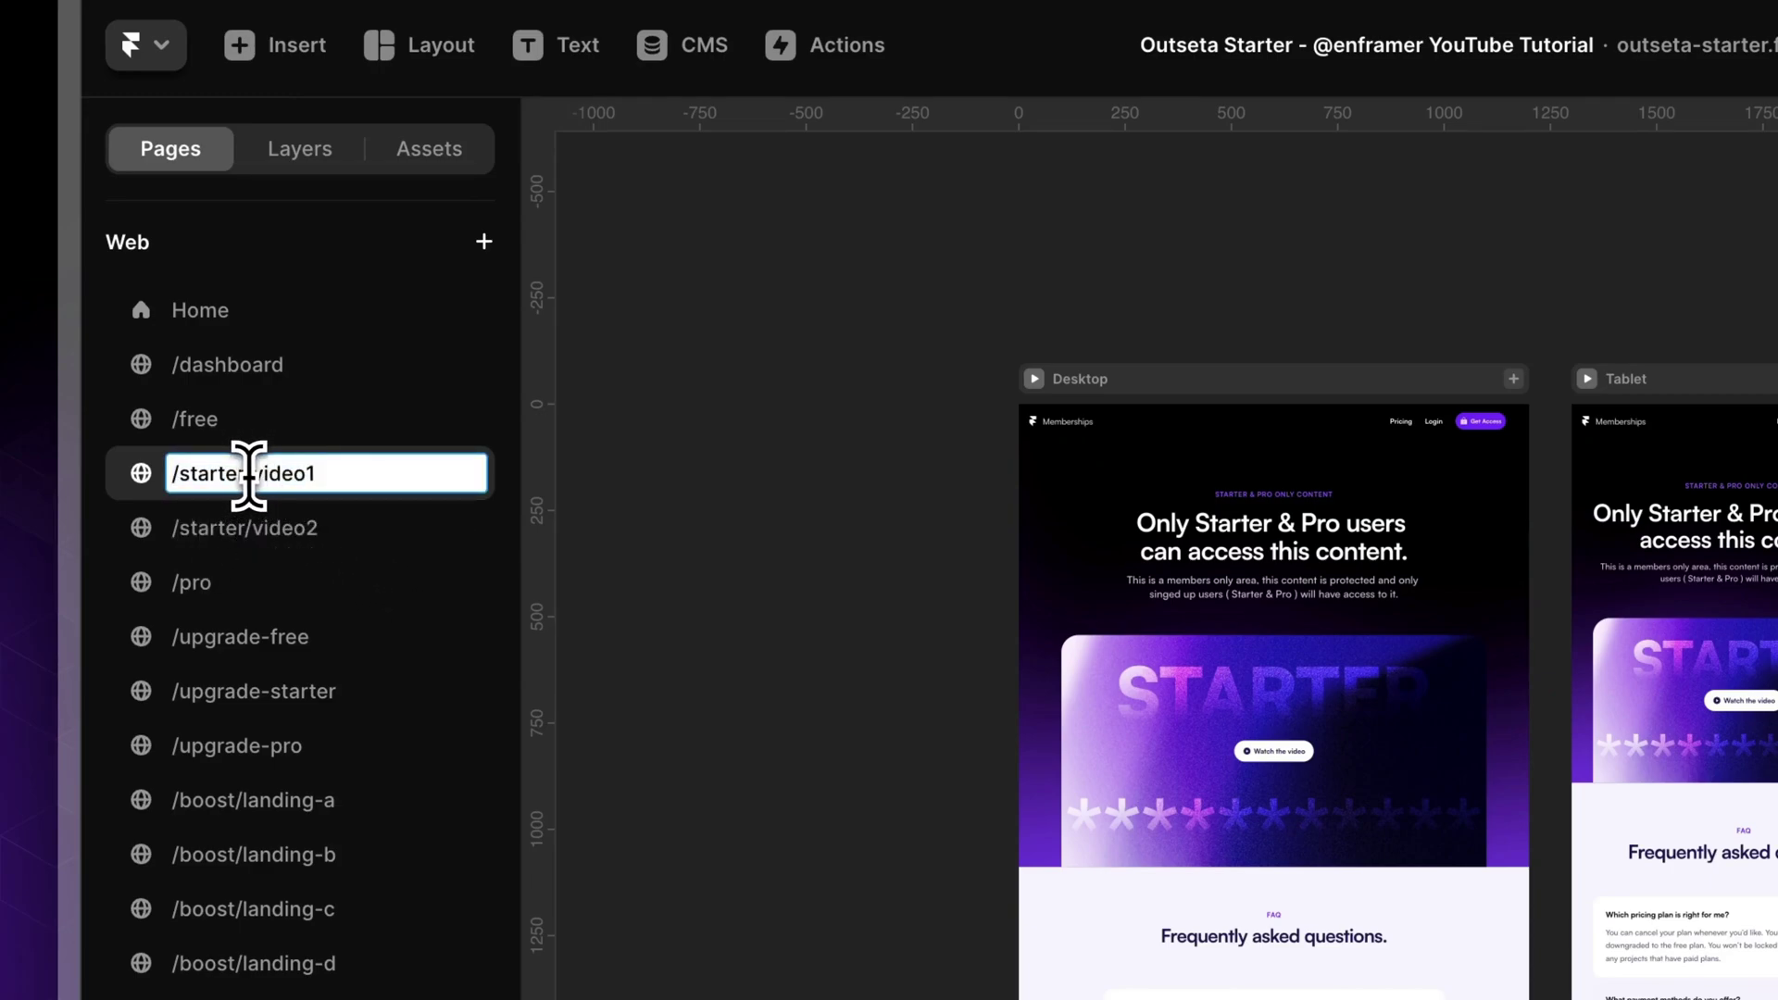
{"action": "left_click", "coordinate": [372, 511]}
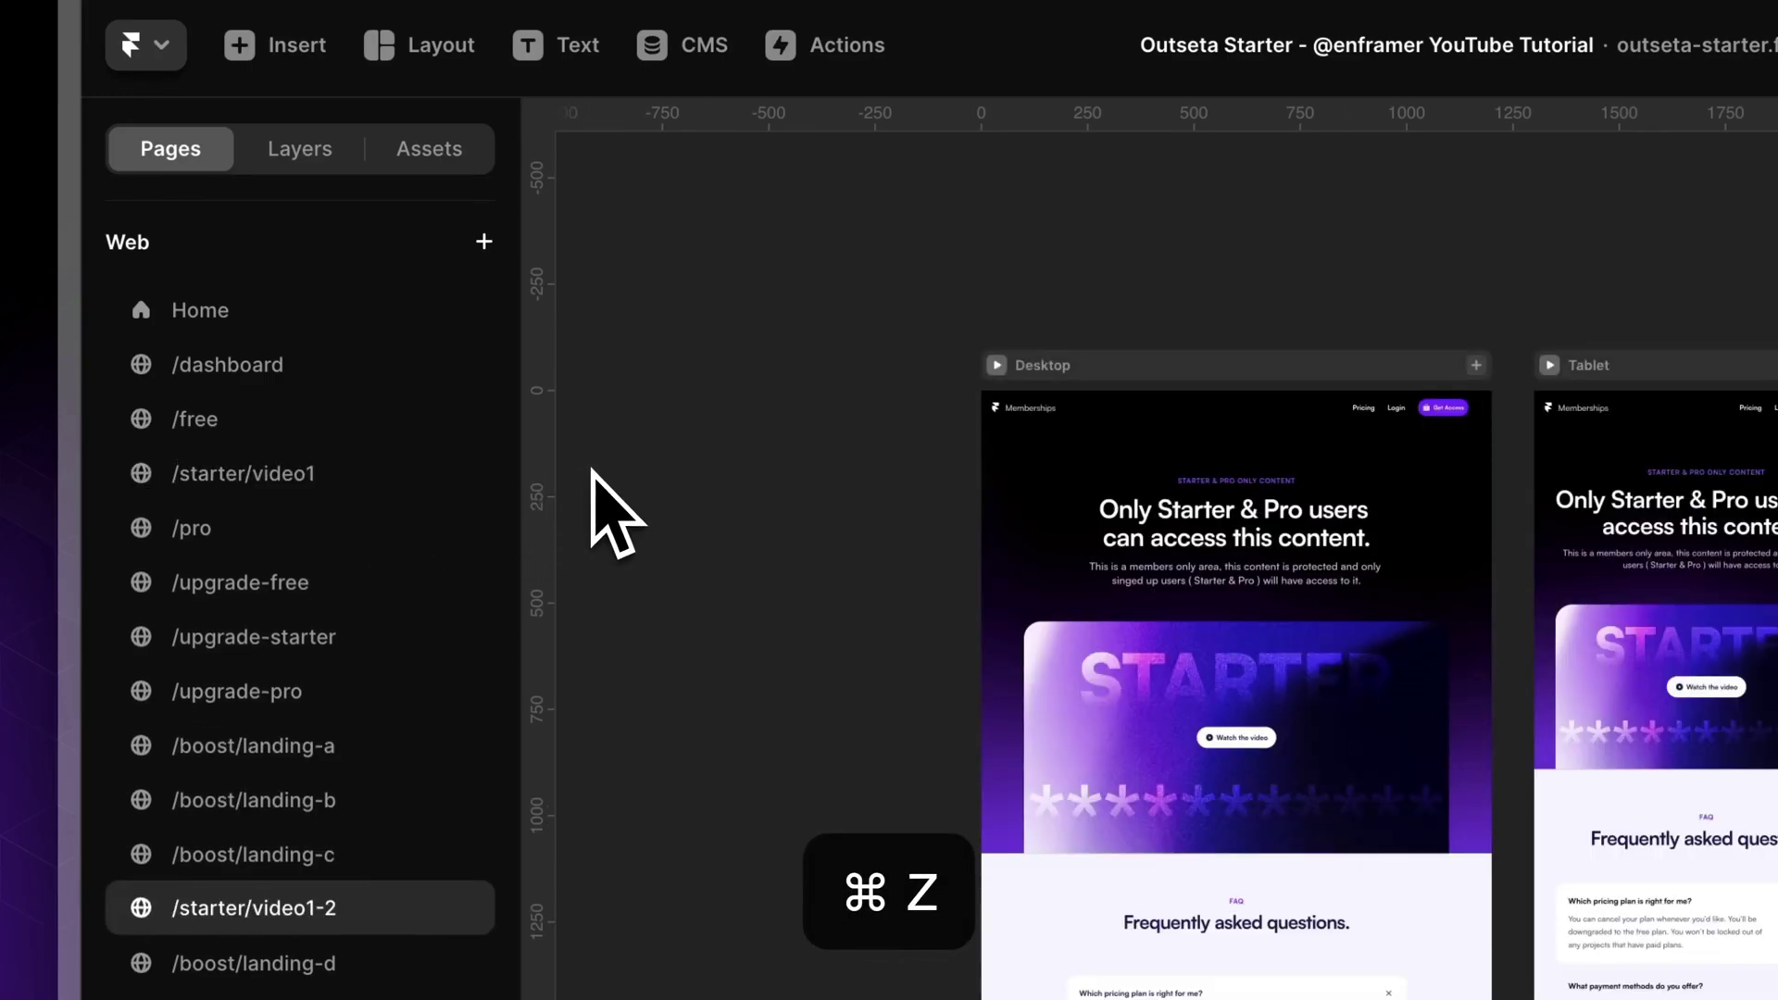
{"action": "key", "text": "super+z"}
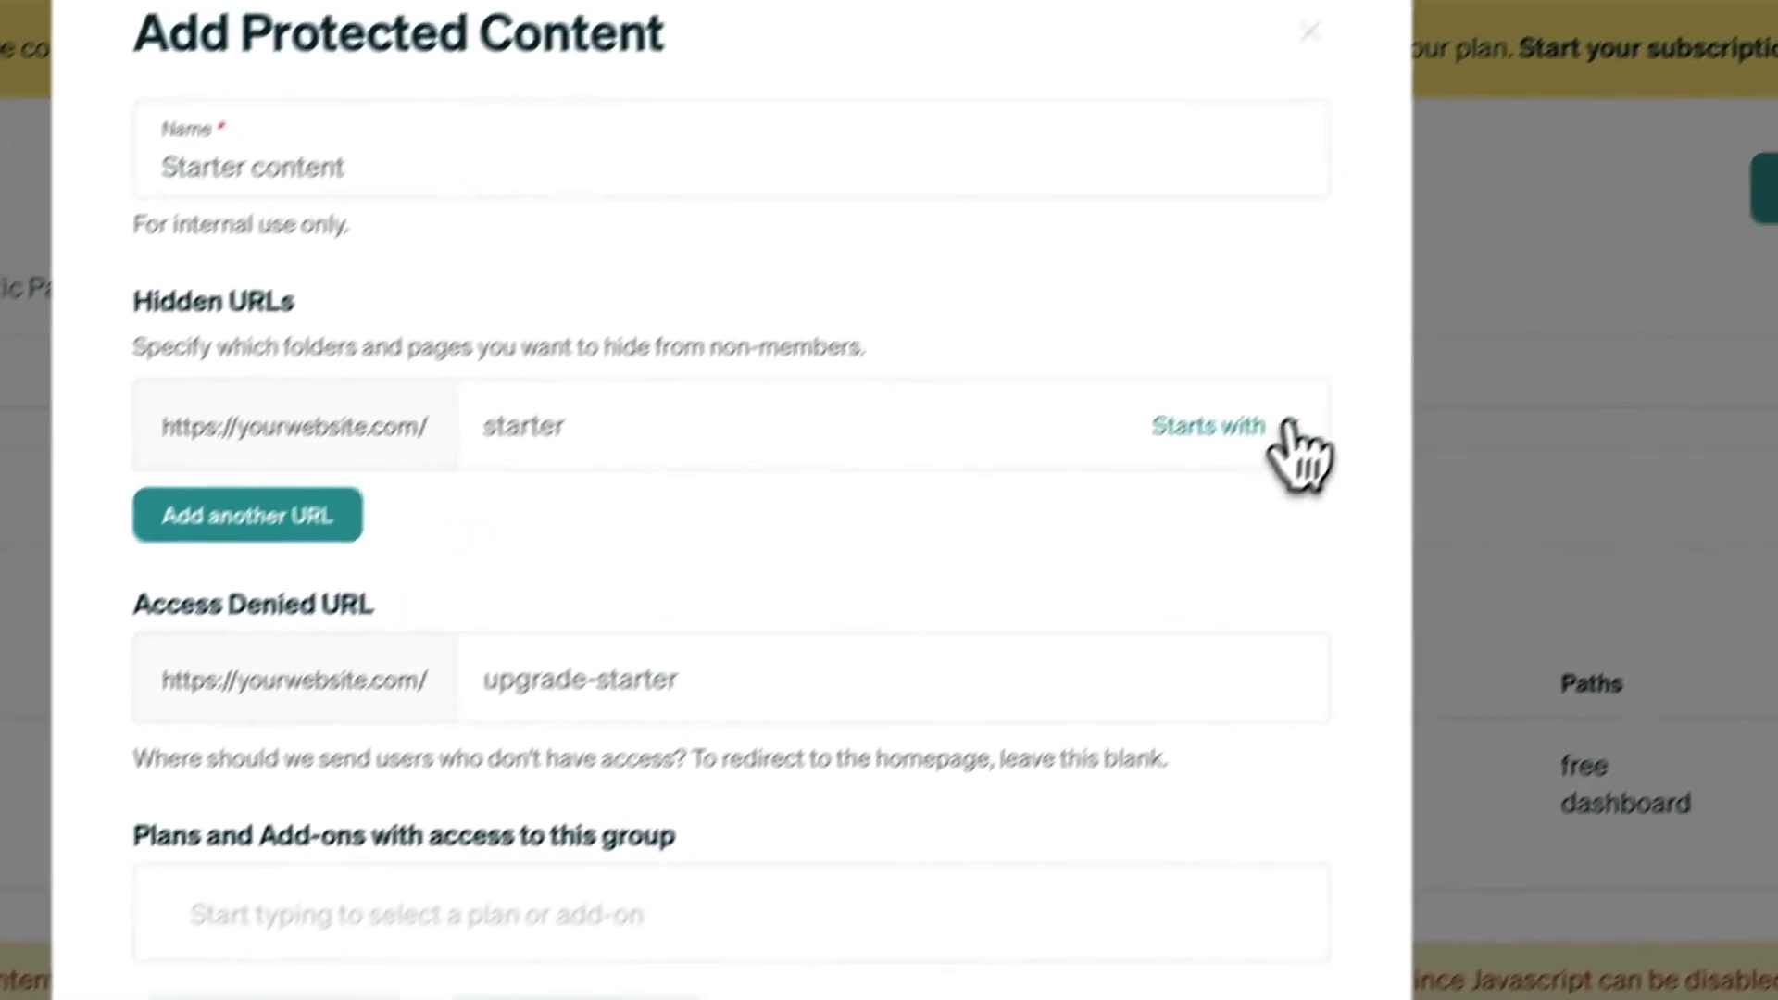
Set the starter hidden URL back to Equals matching and save the Starter content group
{"action": "left_click", "coordinate": [1280, 438]}
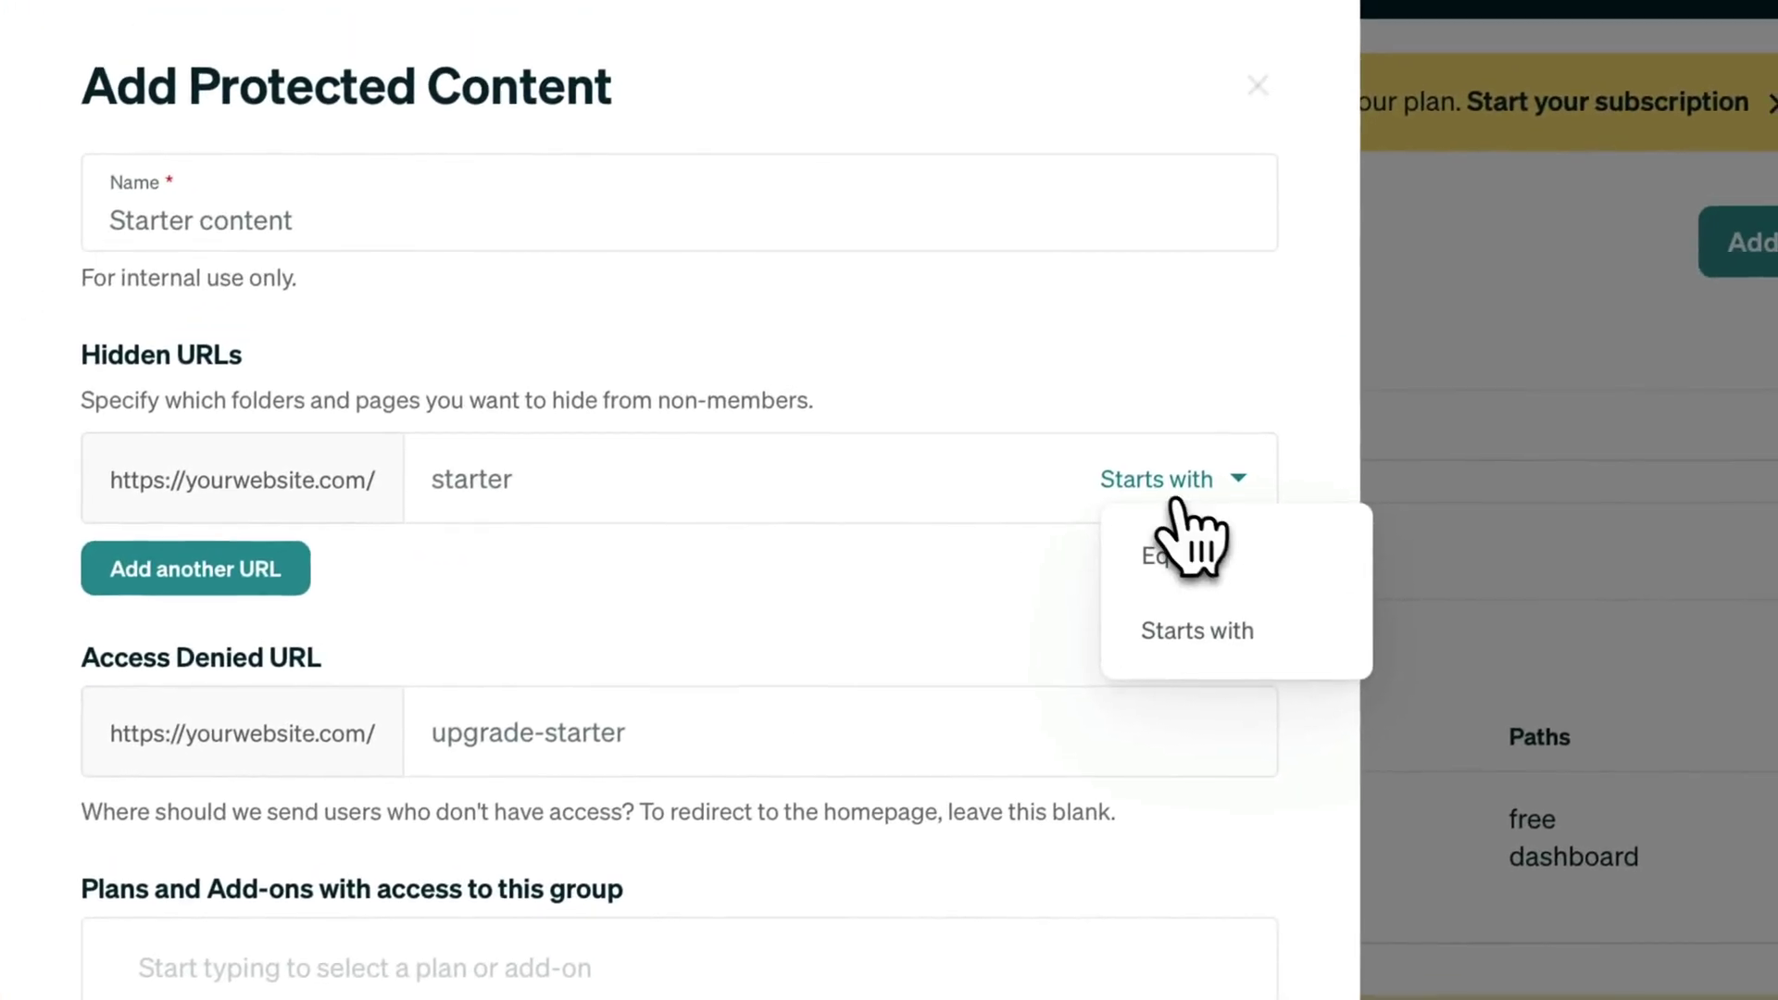
{"action": "left_click", "coordinate": [1183, 555]}
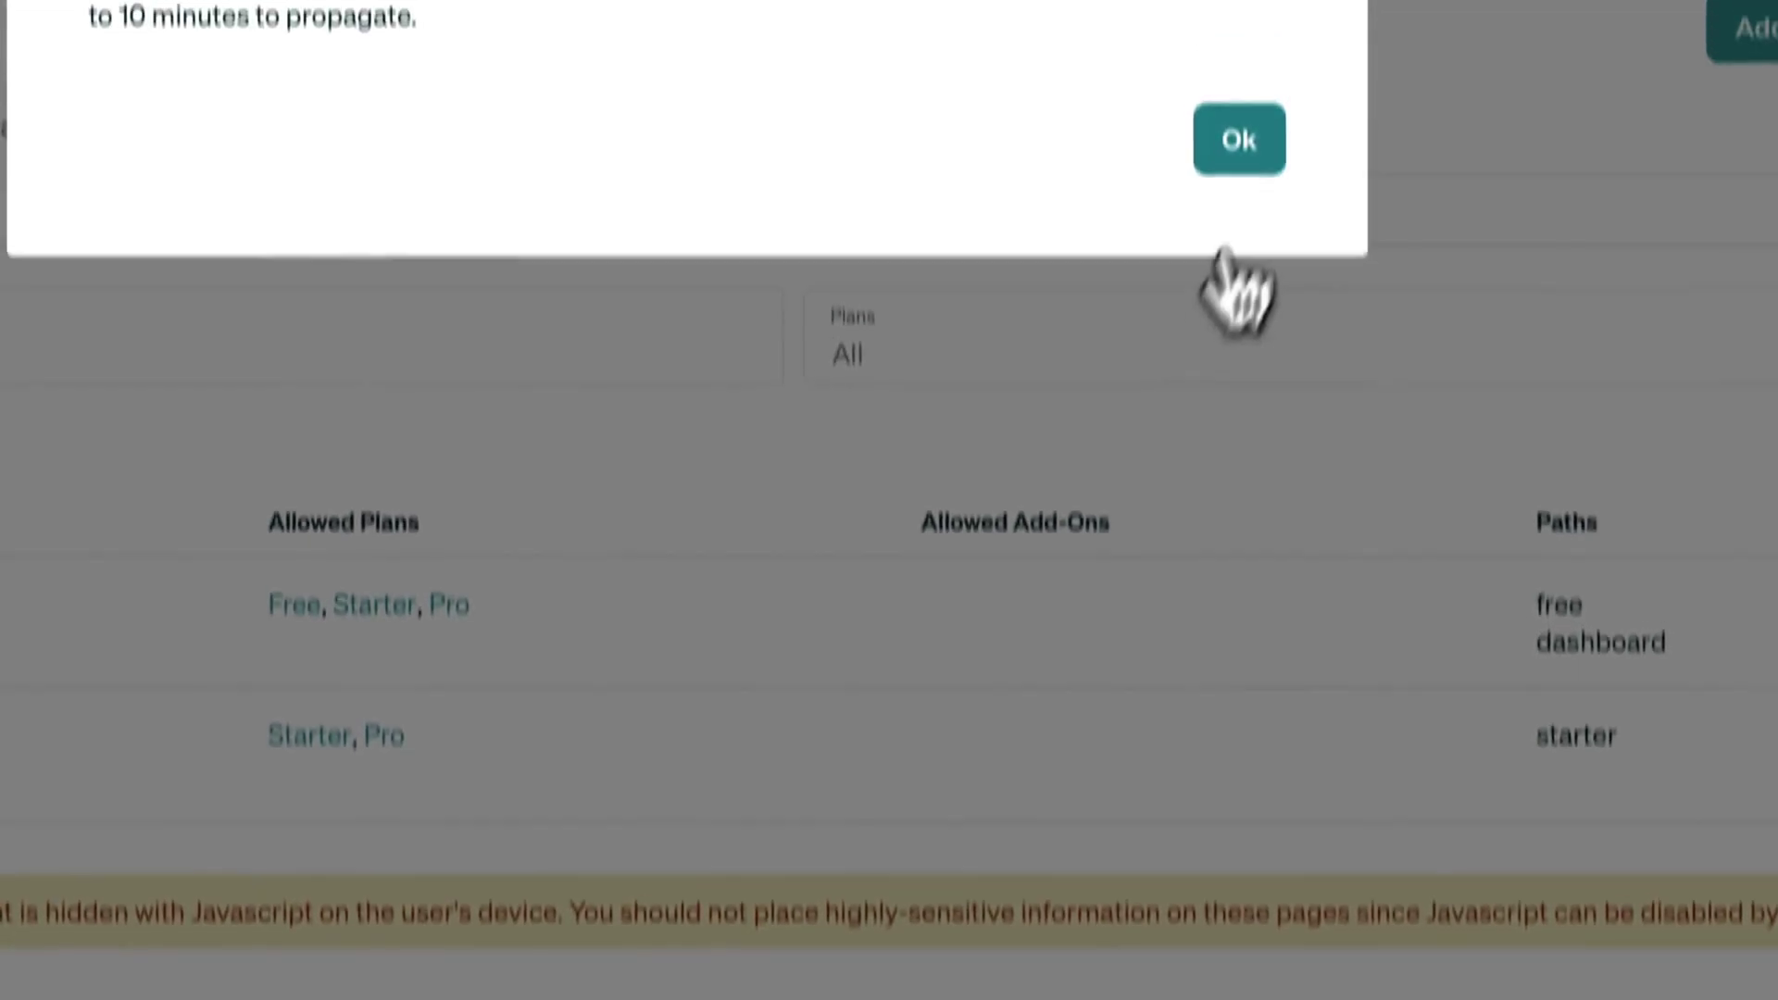
{"action": "left_click", "coordinate": [1239, 139]}
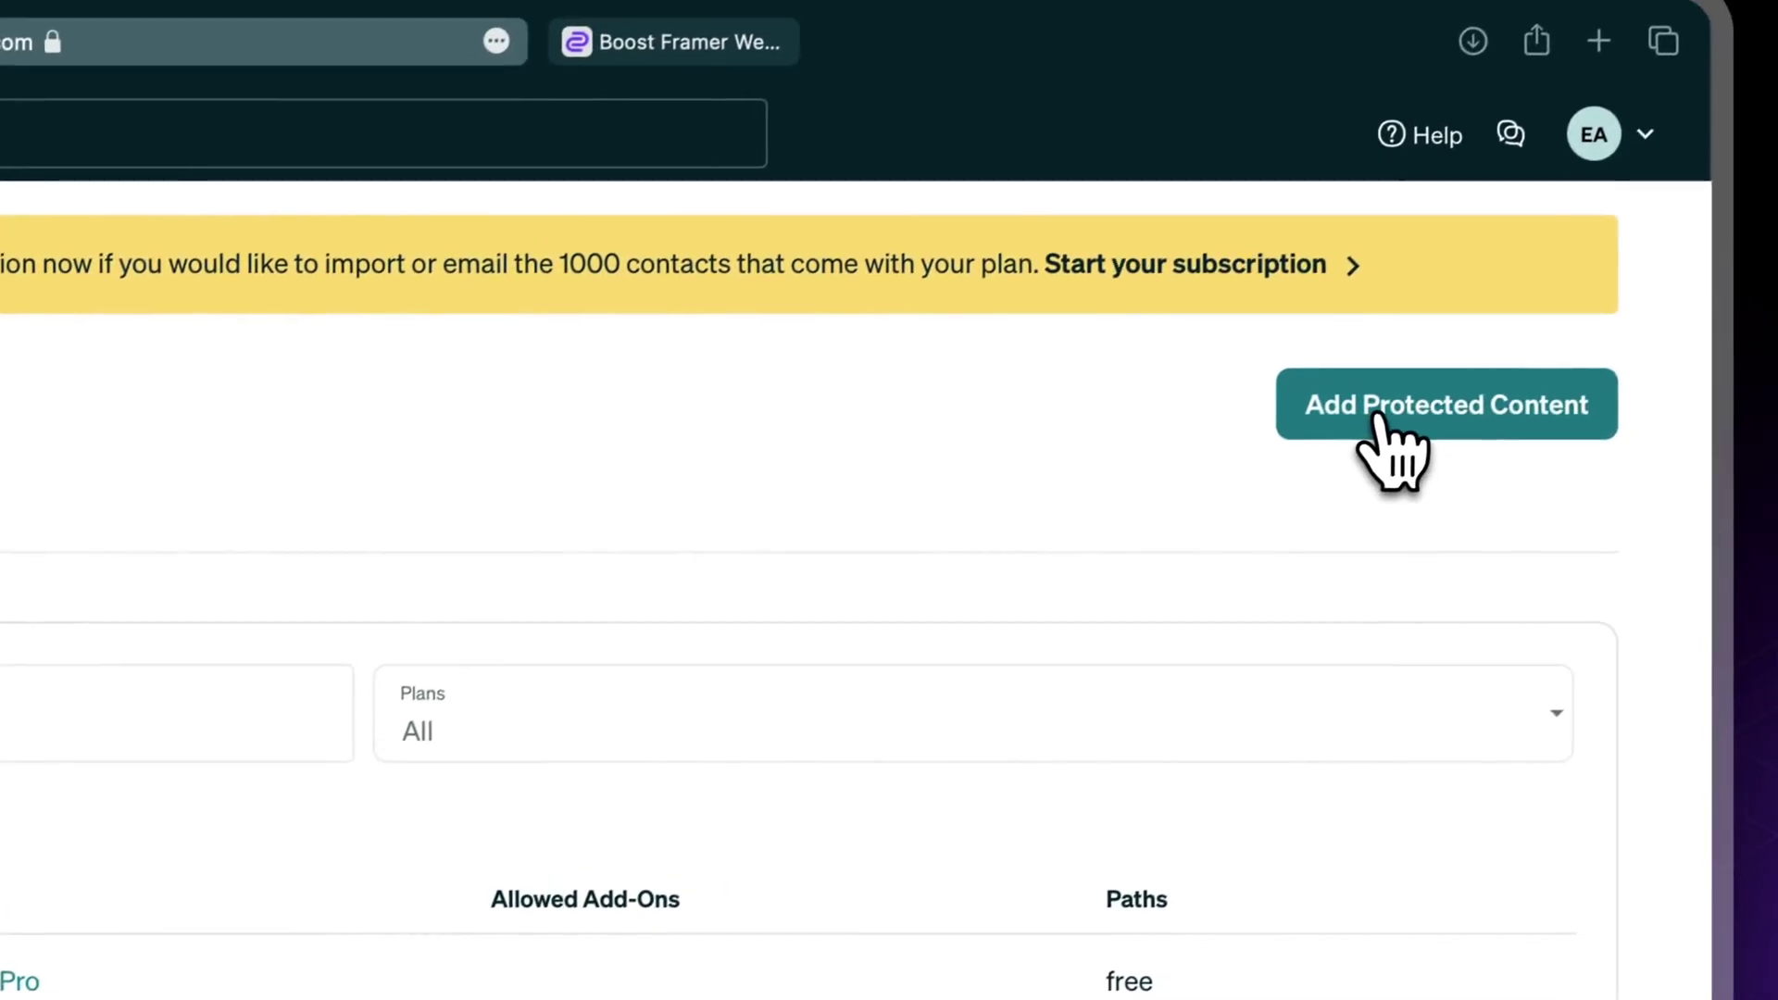
Start a Pro content group hiding pro and redirecting to upgrade-pro, verifying both paths in Framer
{"action": "left_click", "coordinate": [1371, 421]}
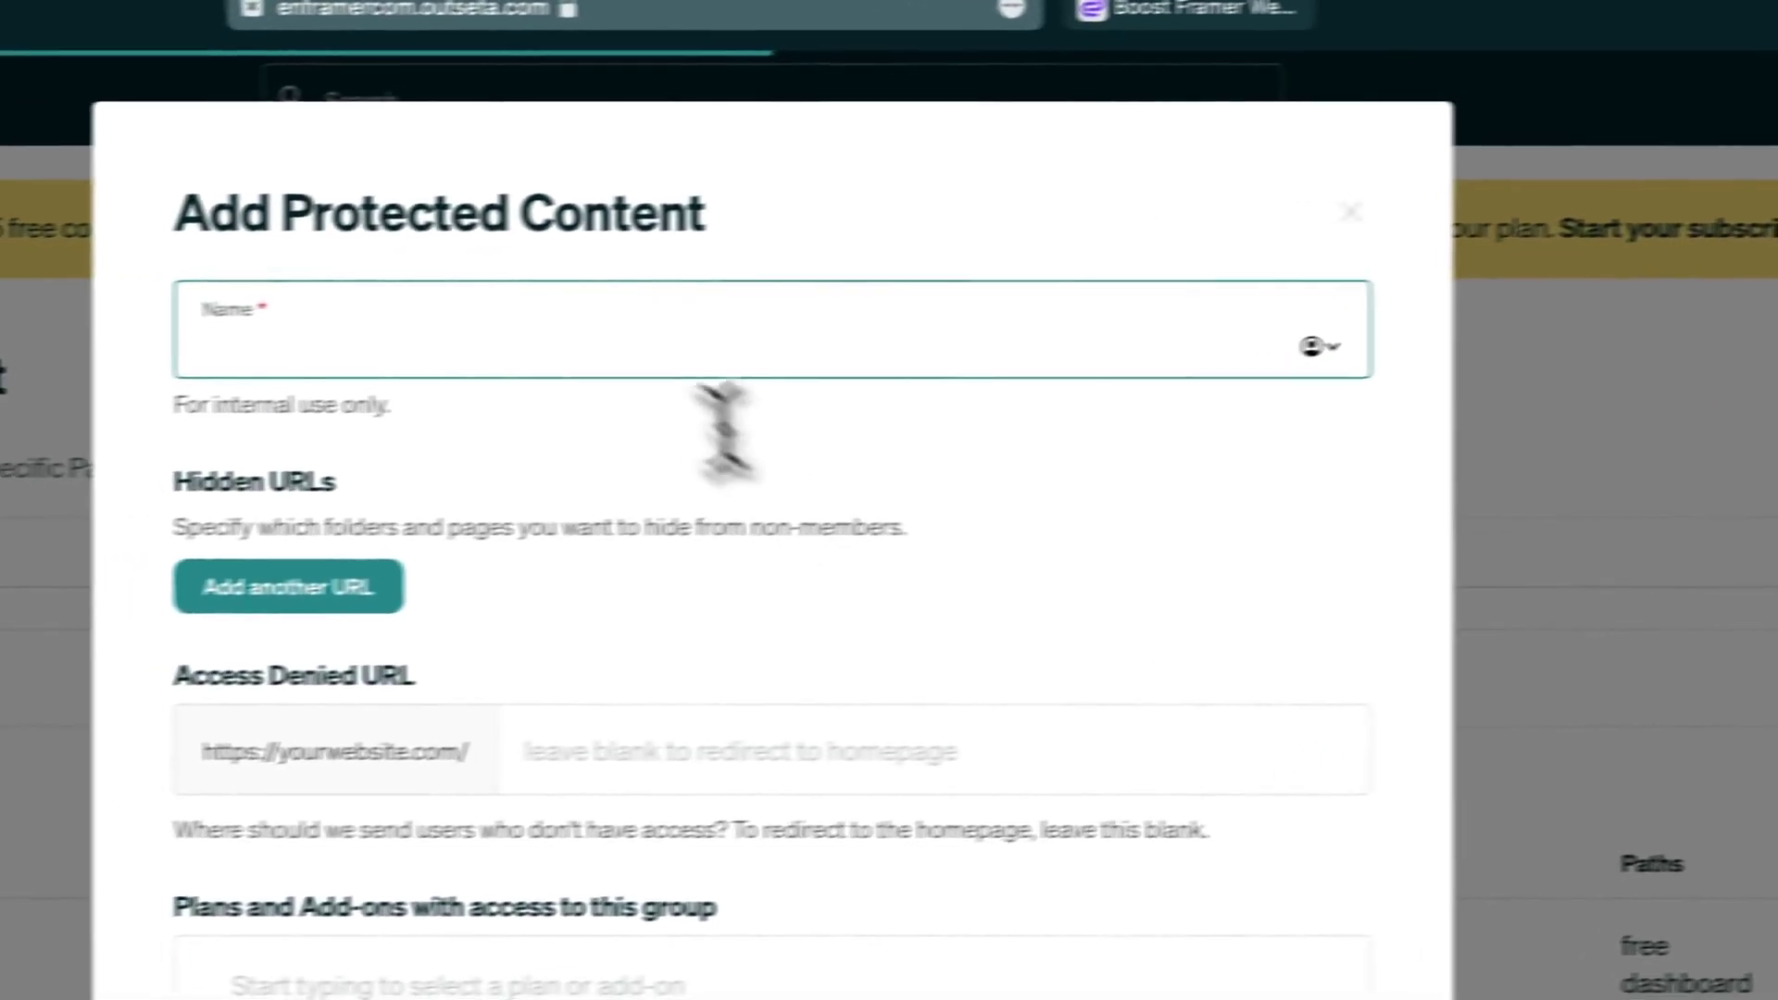
{"action": "type", "text": "P"}
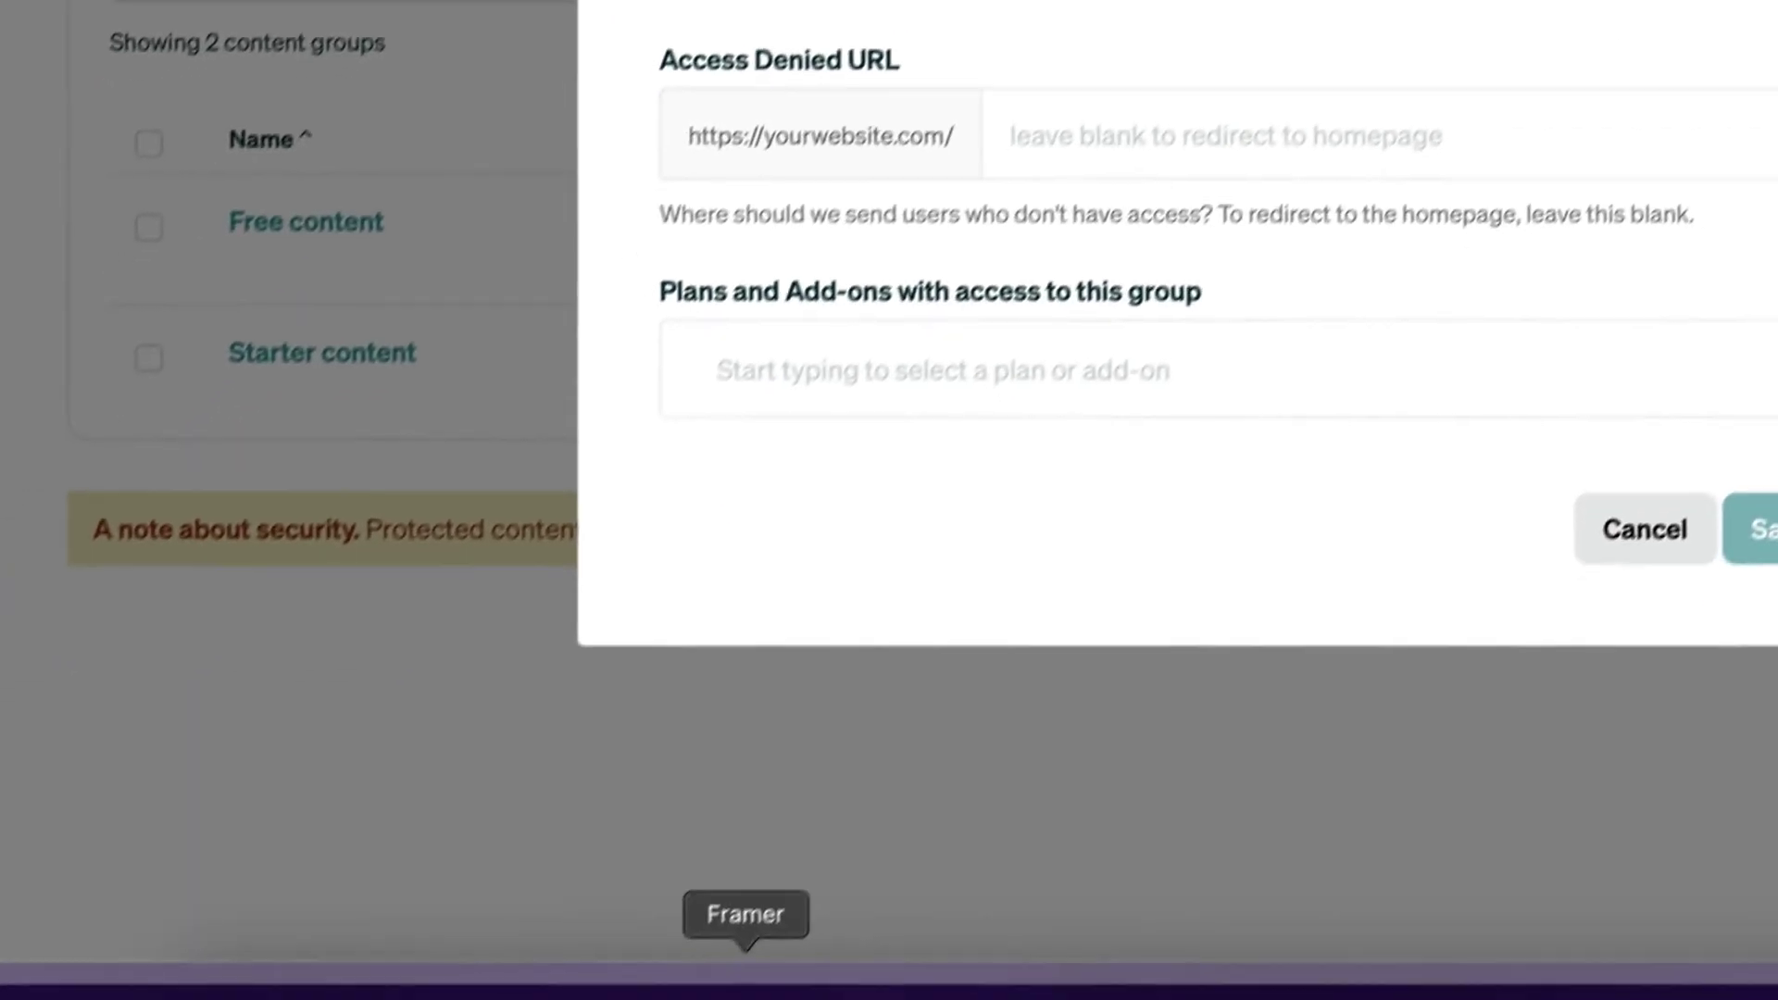
{"action": "left_click", "coordinate": [743, 984]}
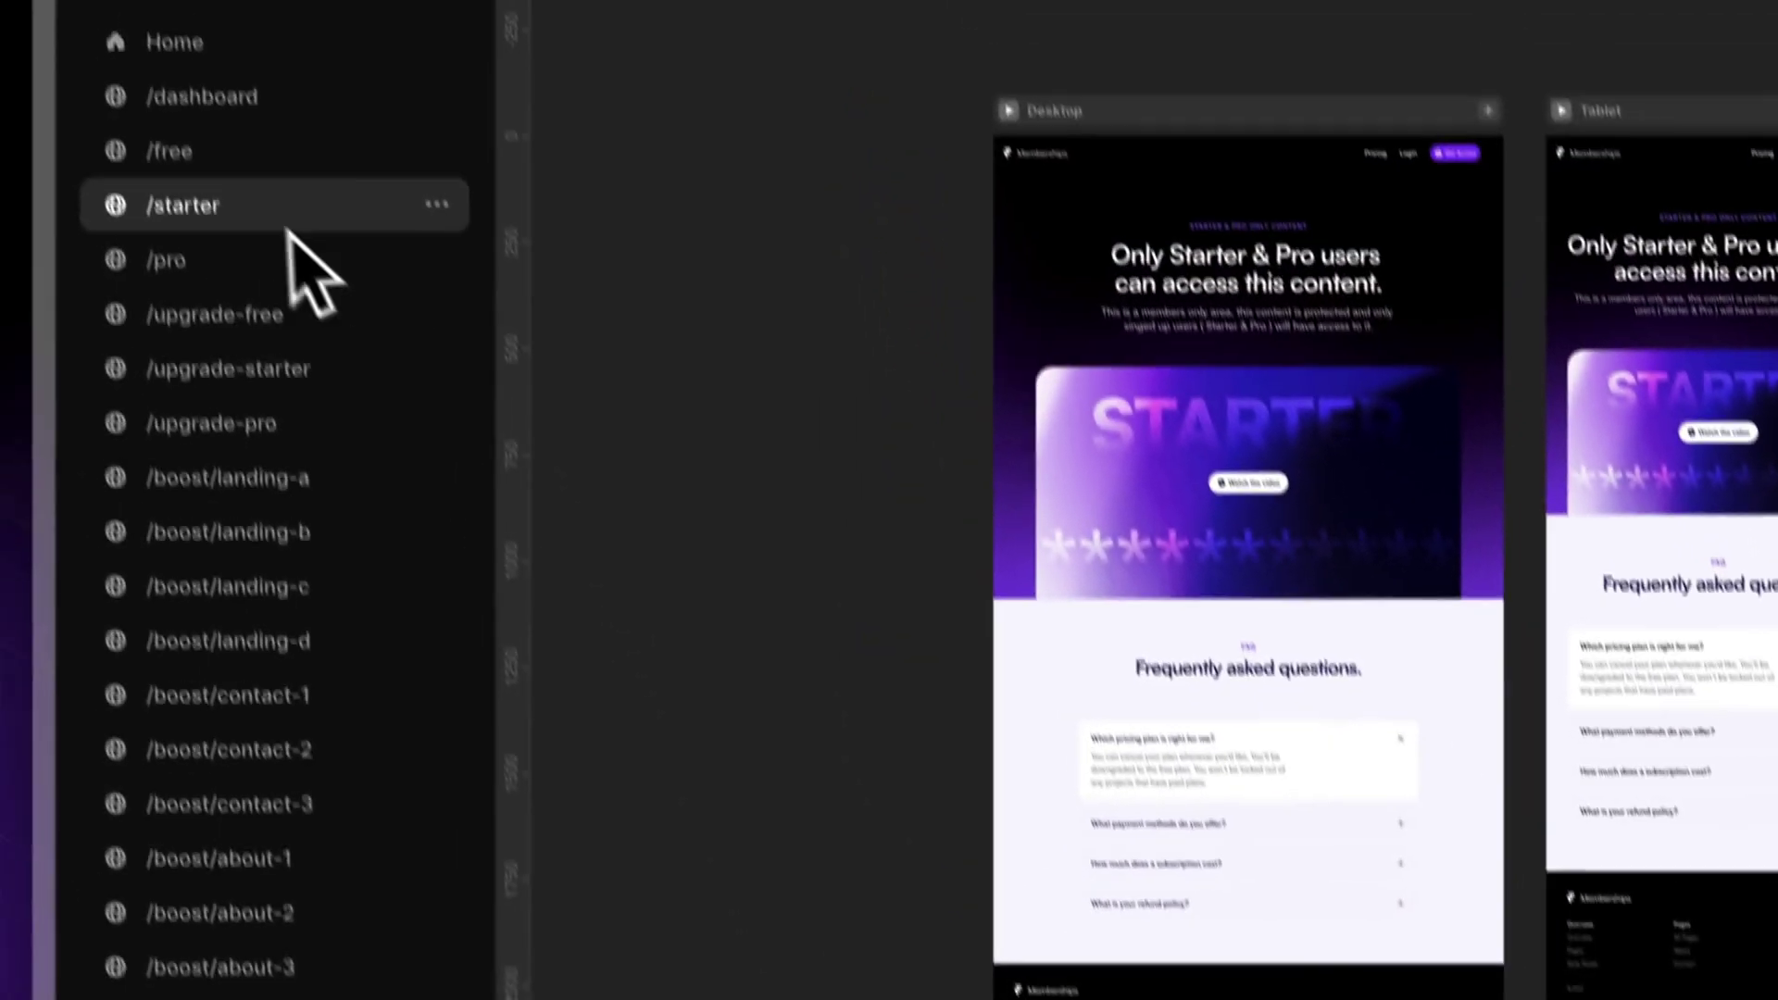
{"action": "left_click", "coordinate": [241, 263]}
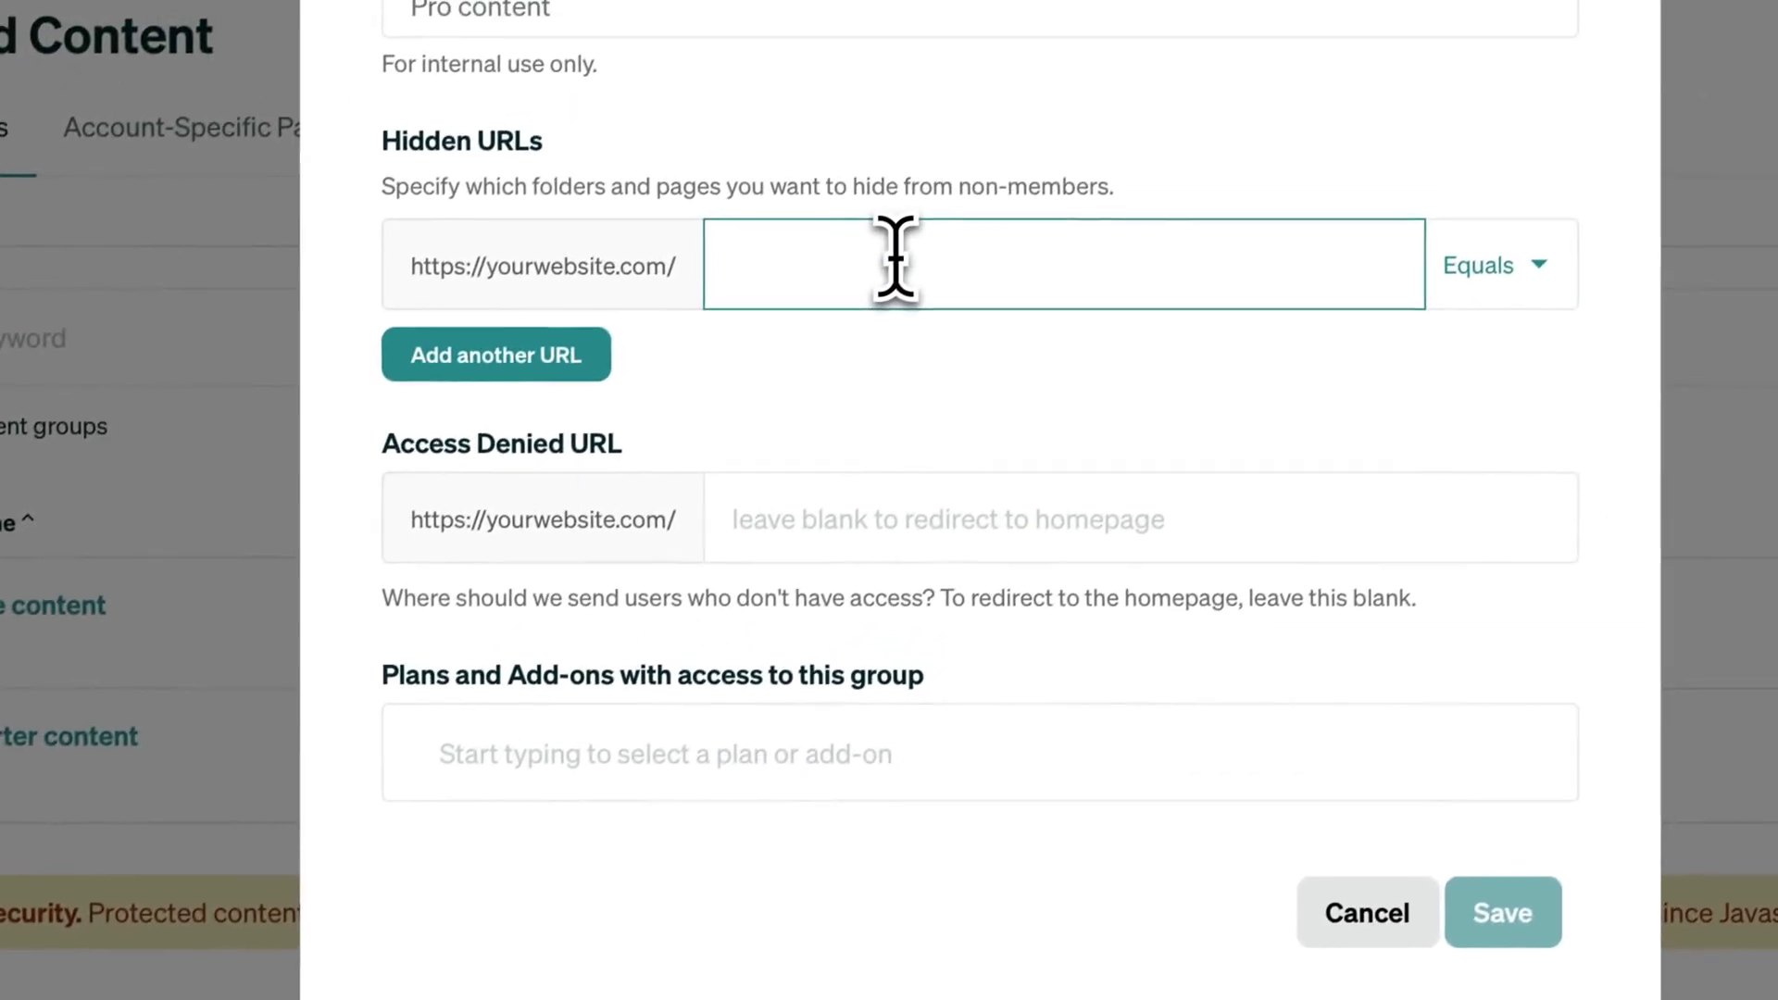
{"action": "type", "text": "pro"}
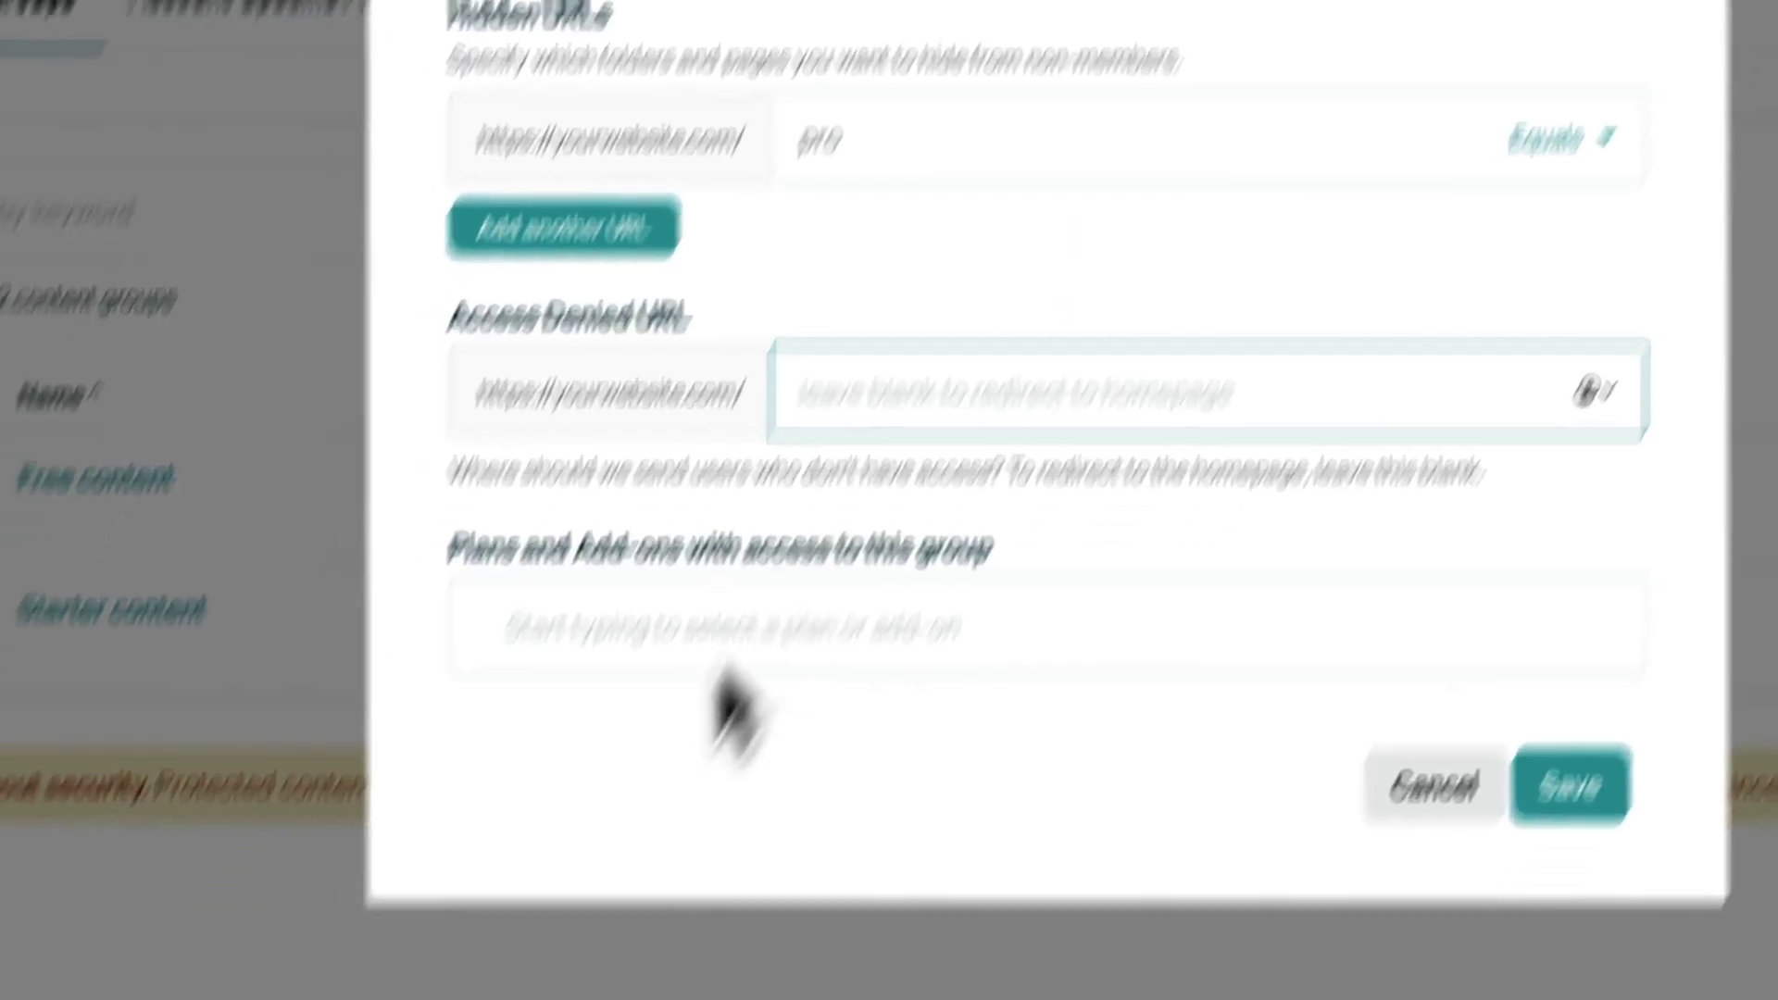
{"action": "type", "text": "upgrade-pro"}
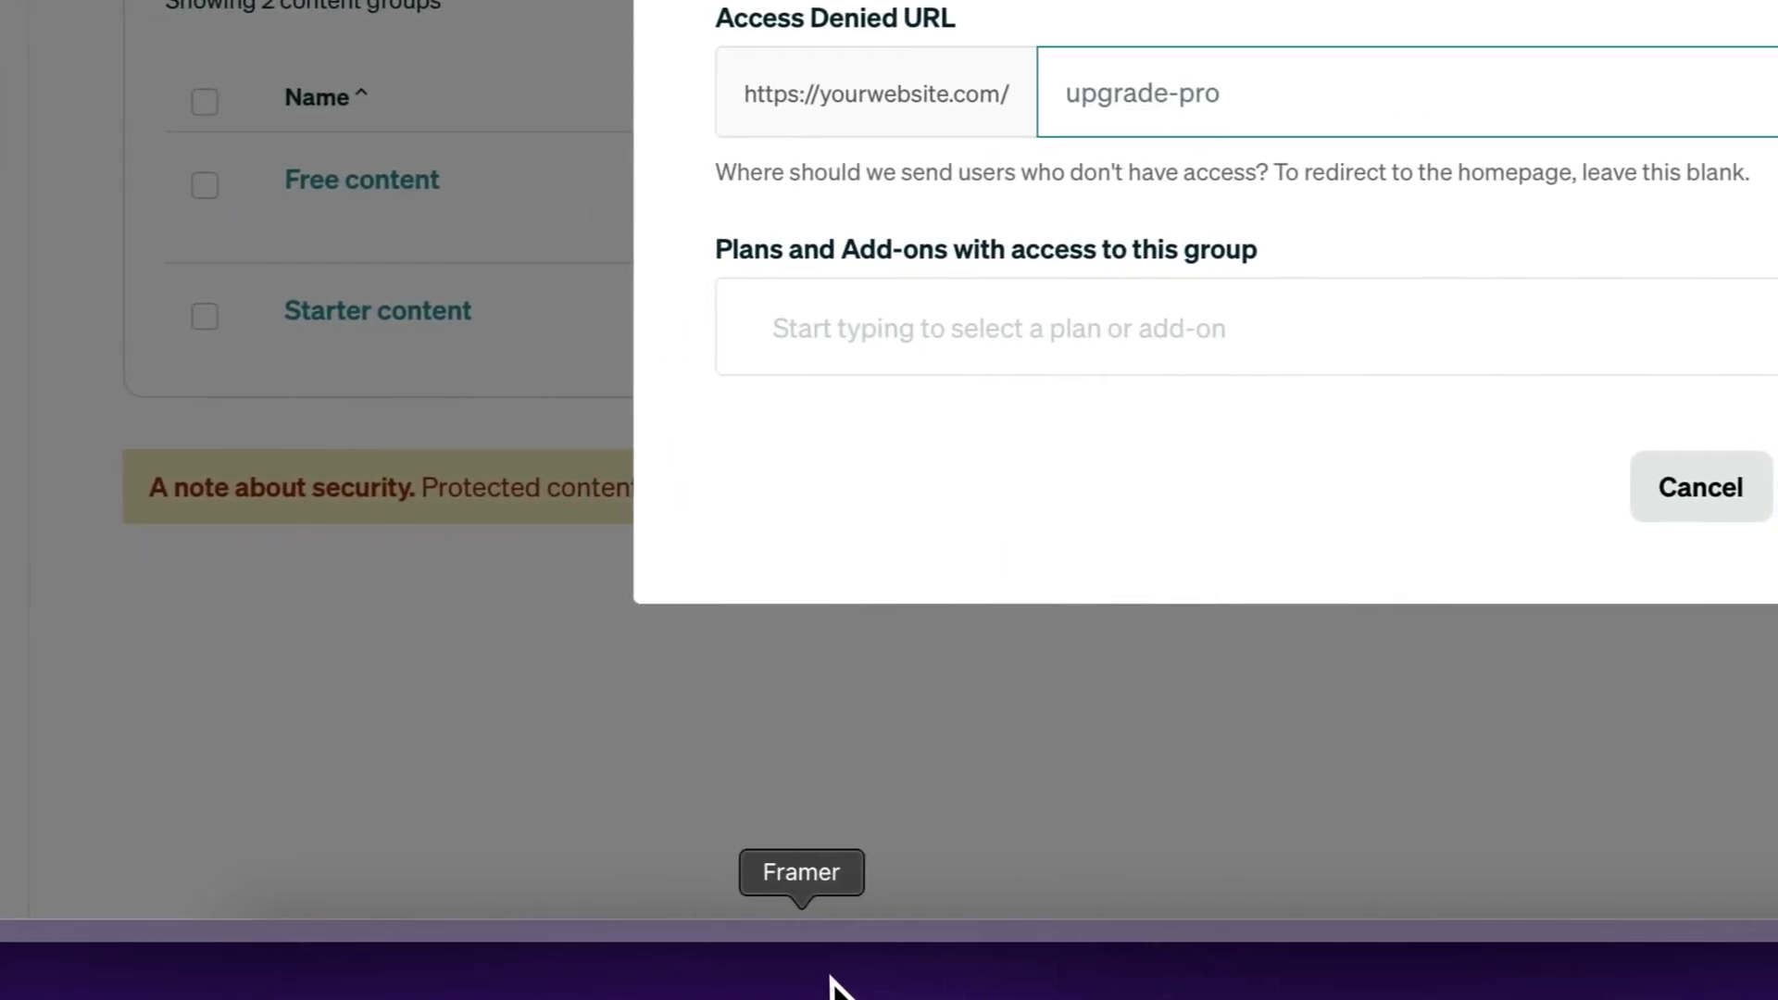
{"action": "left_click", "coordinate": [736, 977]}
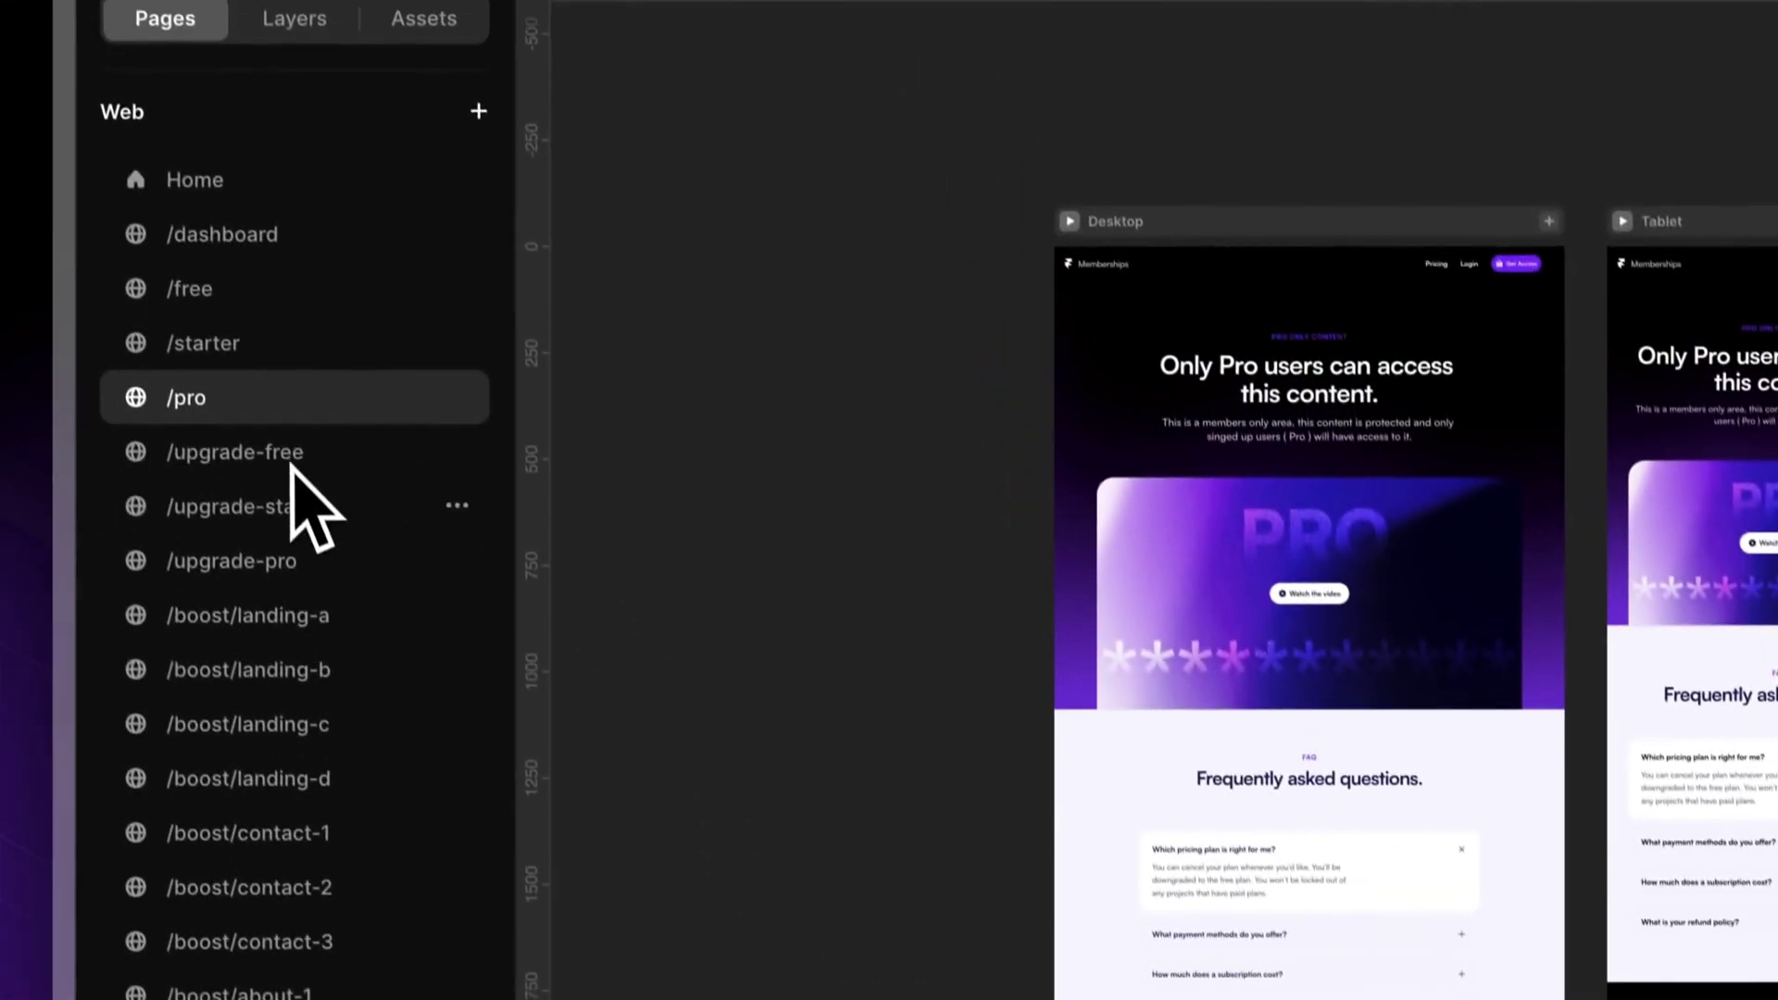
{"action": "left_click", "coordinate": [291, 565]}
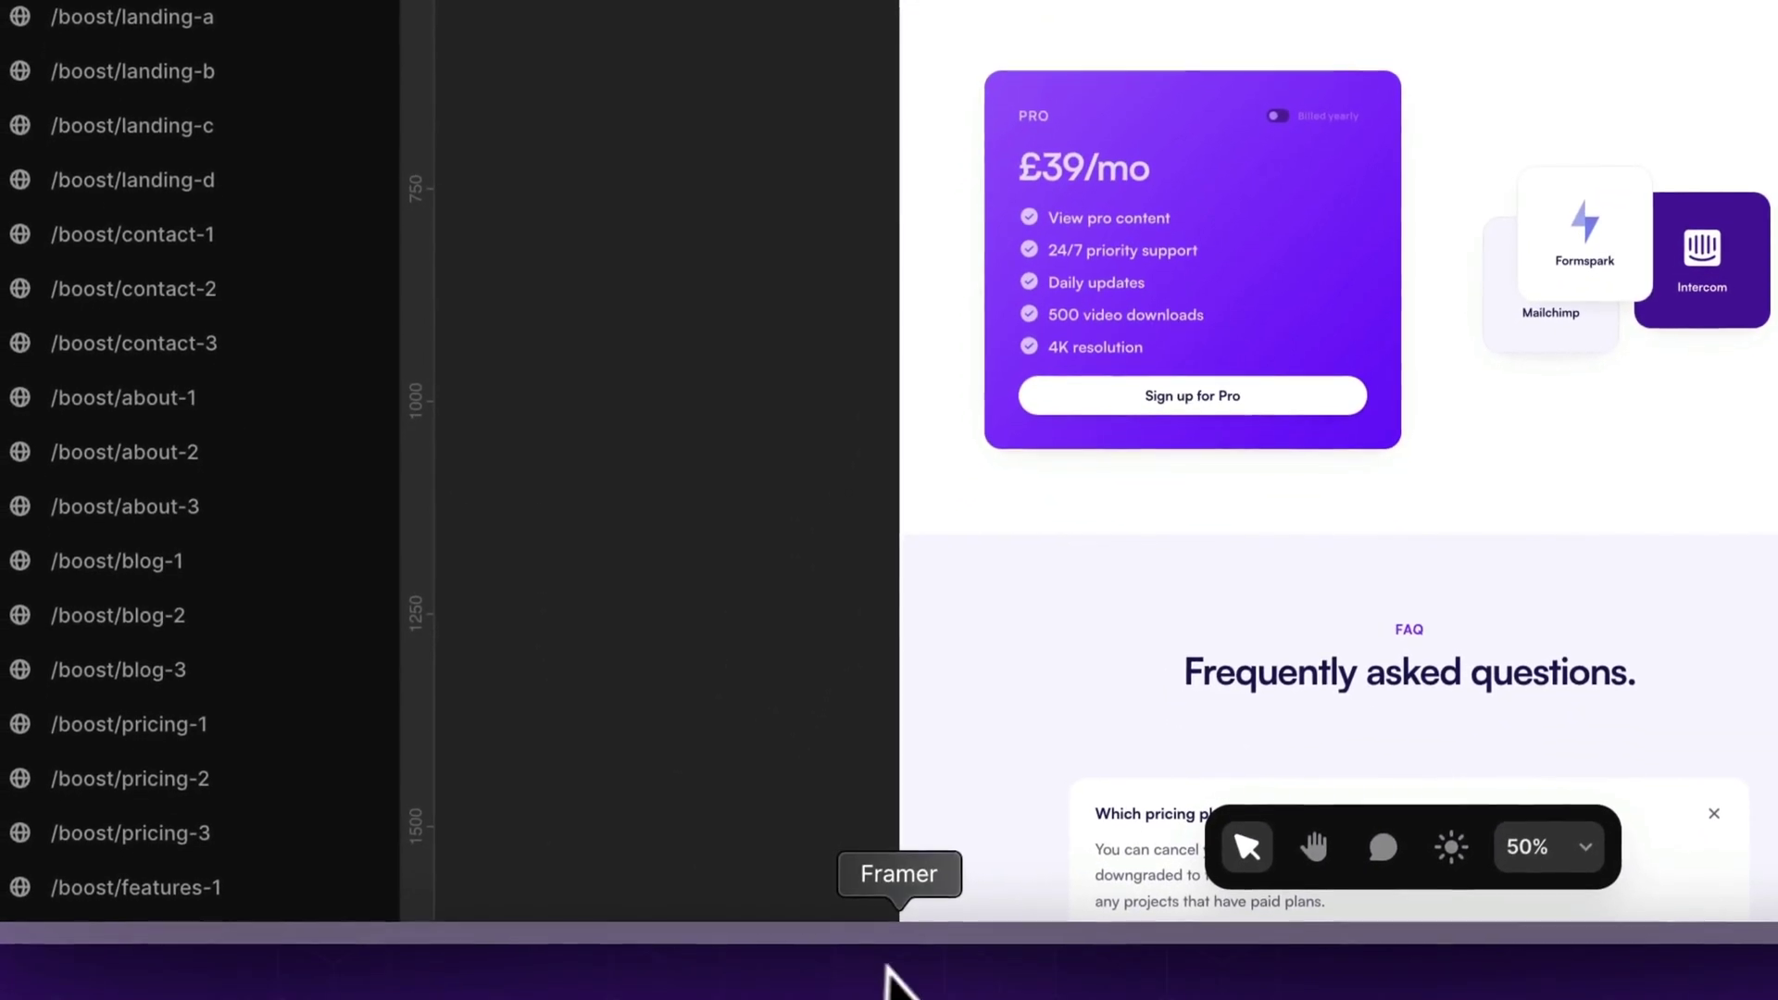
{"action": "left_click", "coordinate": [639, 968]}
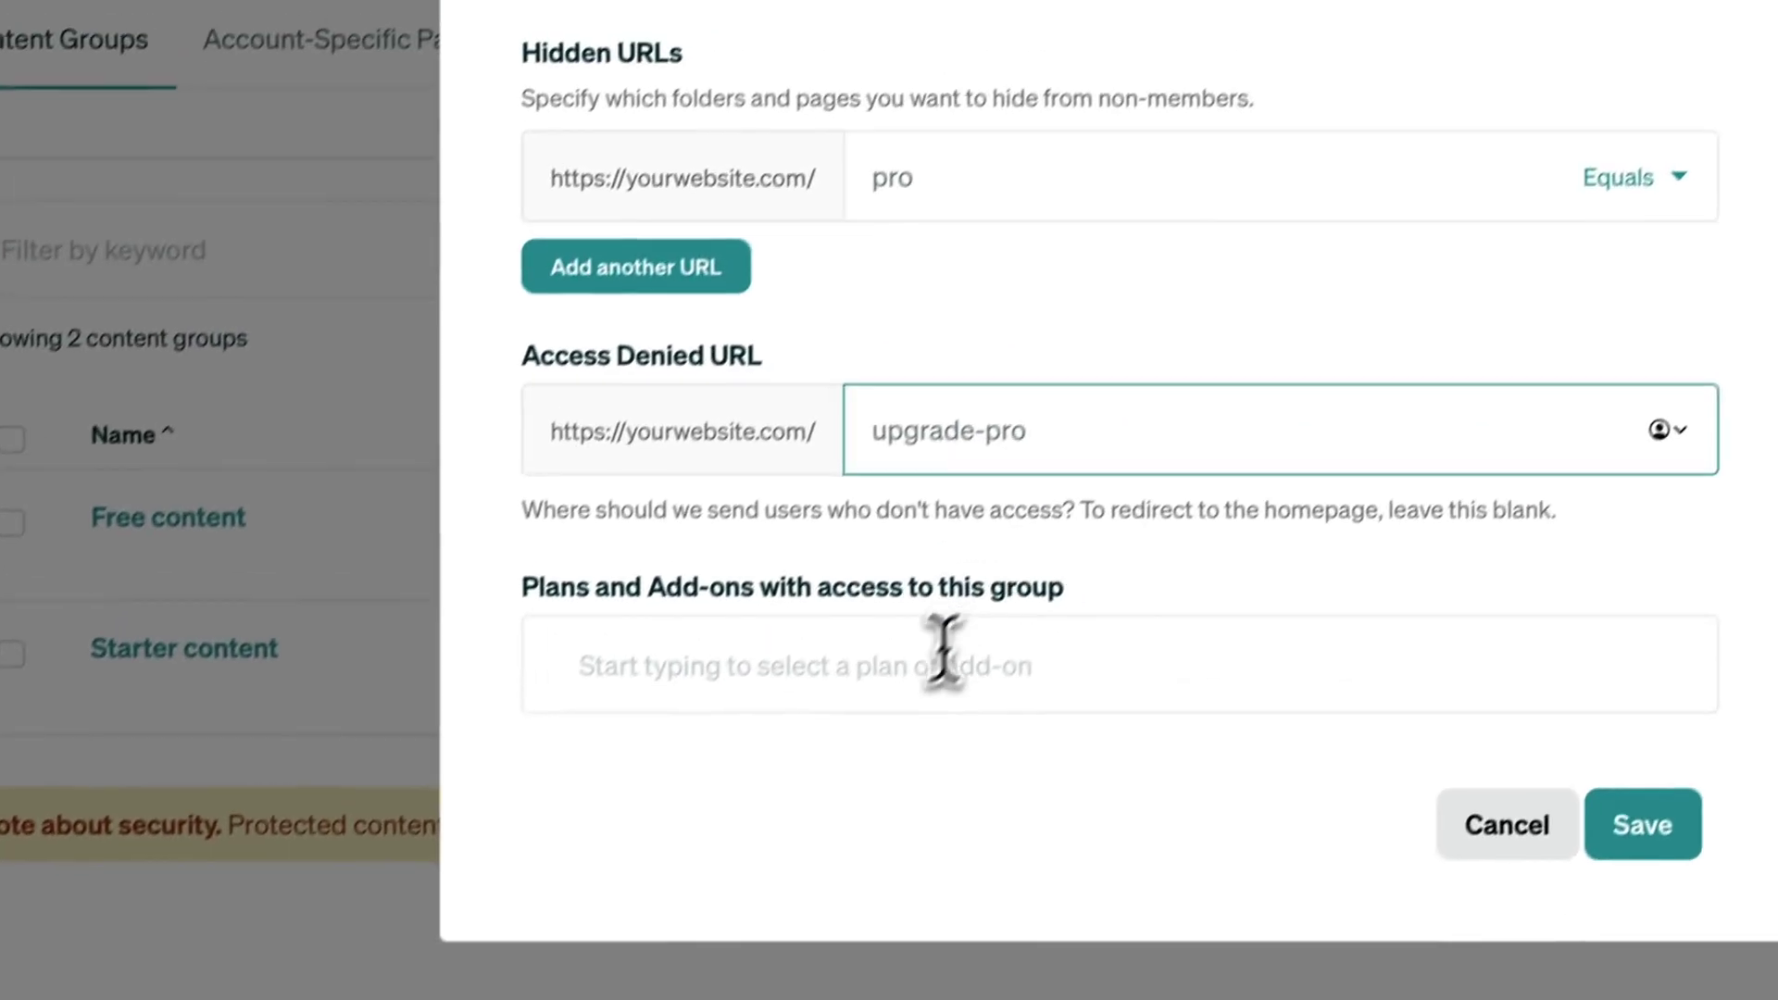
Give only the Pro plan access and save the Pro content group
{"action": "left_click", "coordinate": [875, 685]}
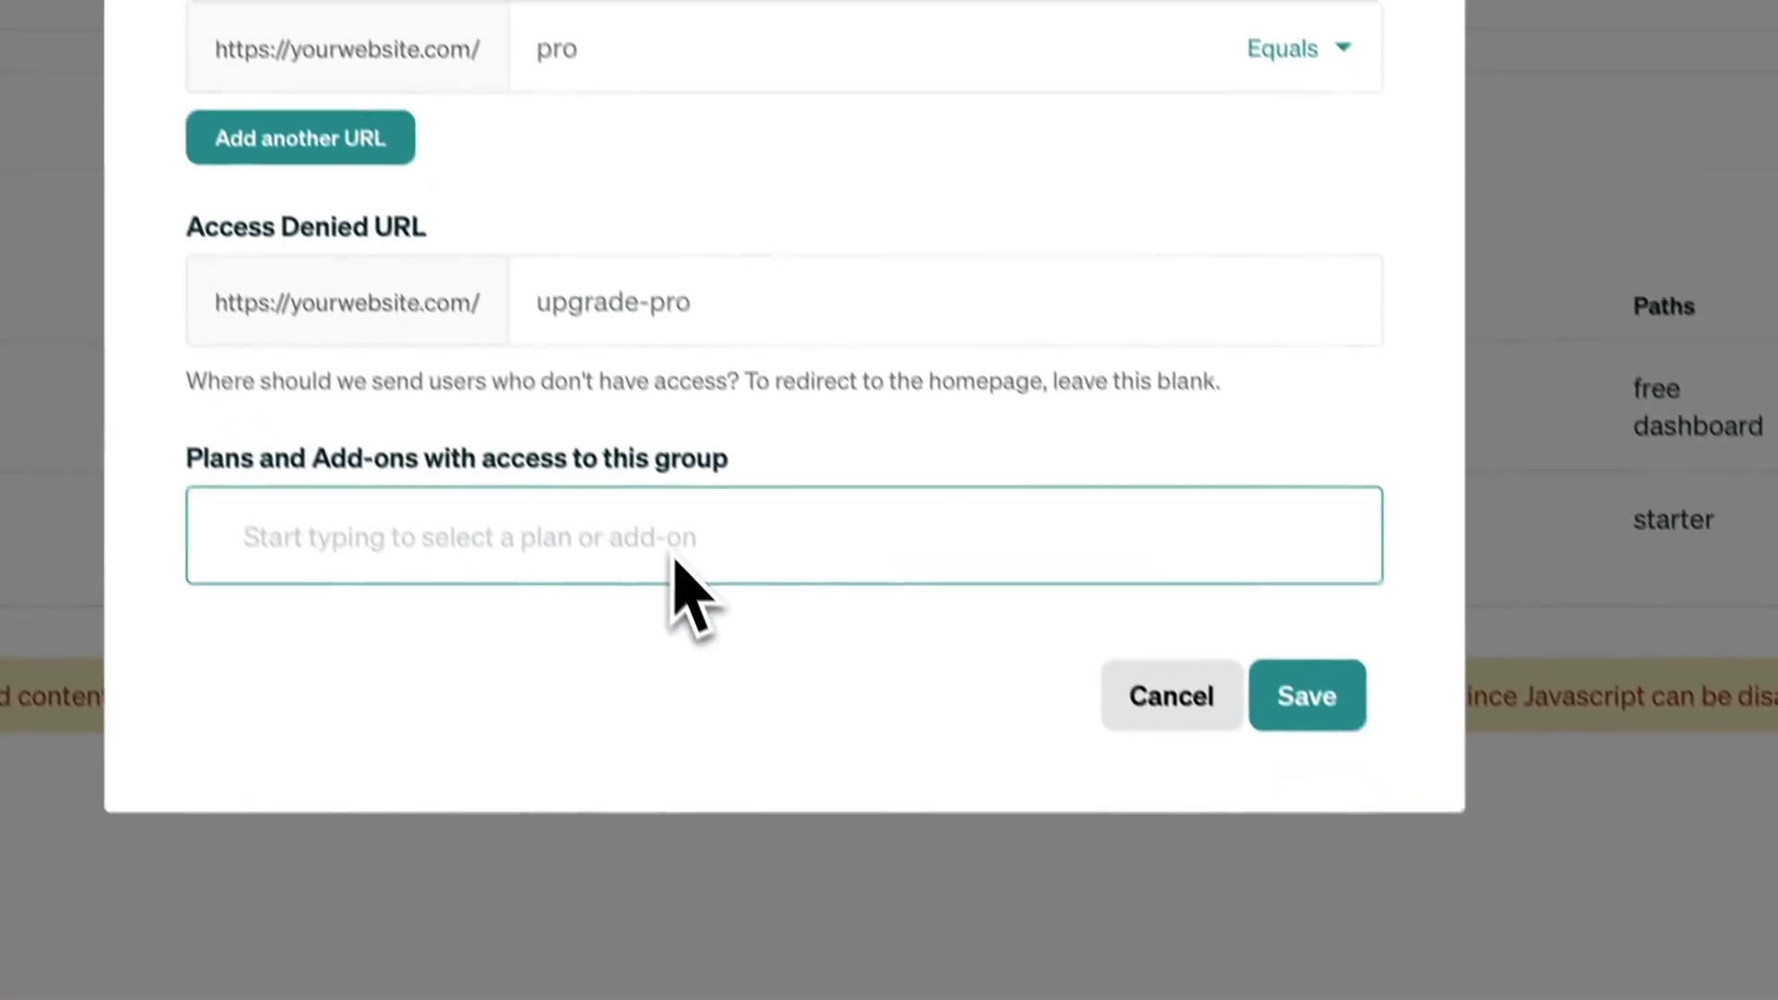
{"action": "type", "text": "pro"}
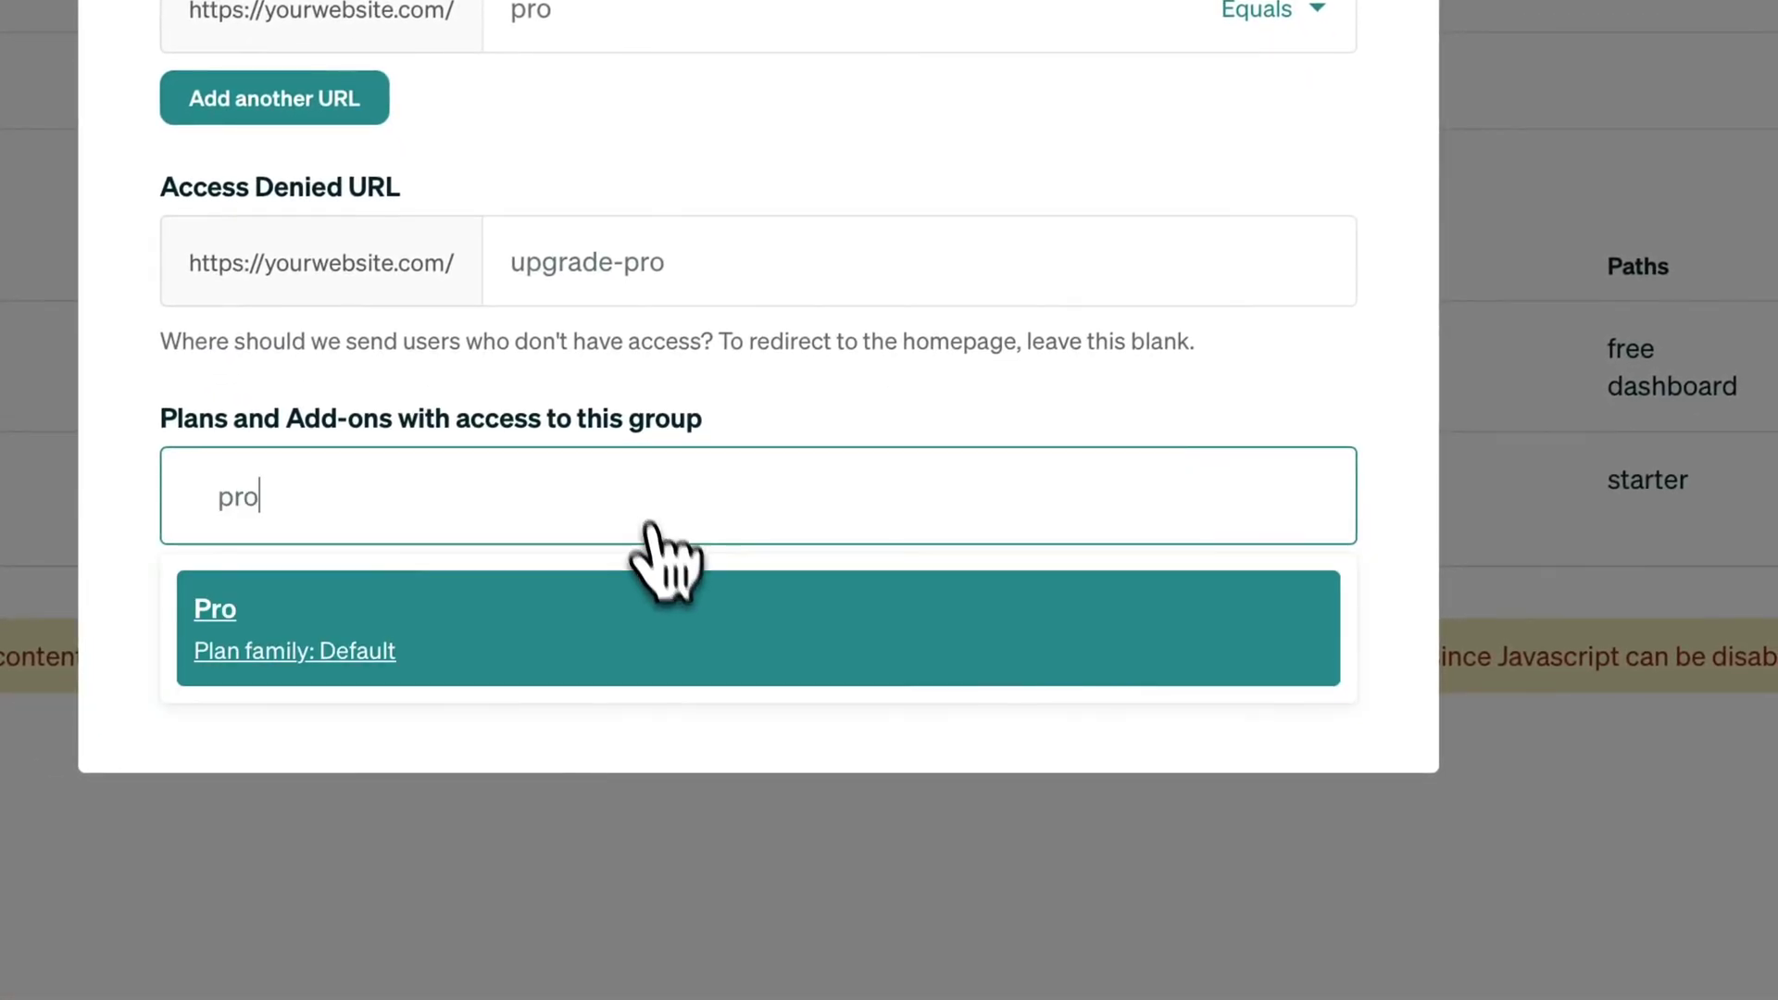
{"action": "left_click", "coordinate": [669, 602]}
{"action": "left_click", "coordinate": [1275, 762]}
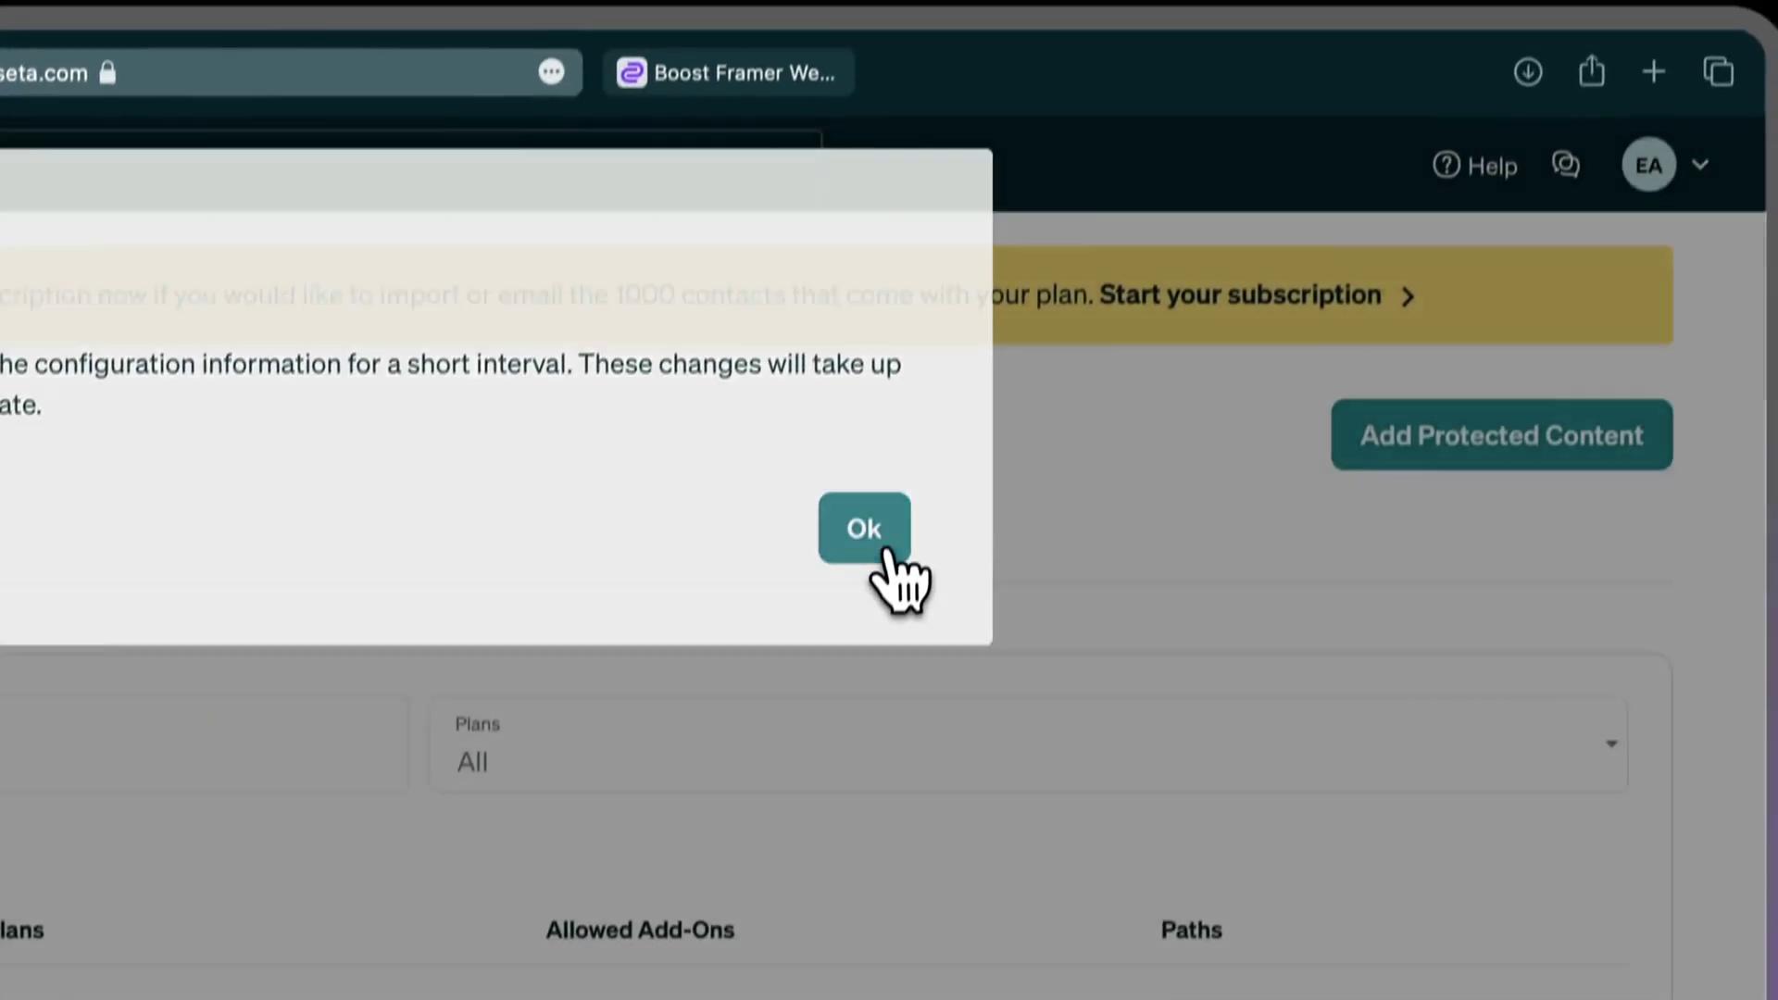
{"action": "left_click", "coordinate": [912, 227]}
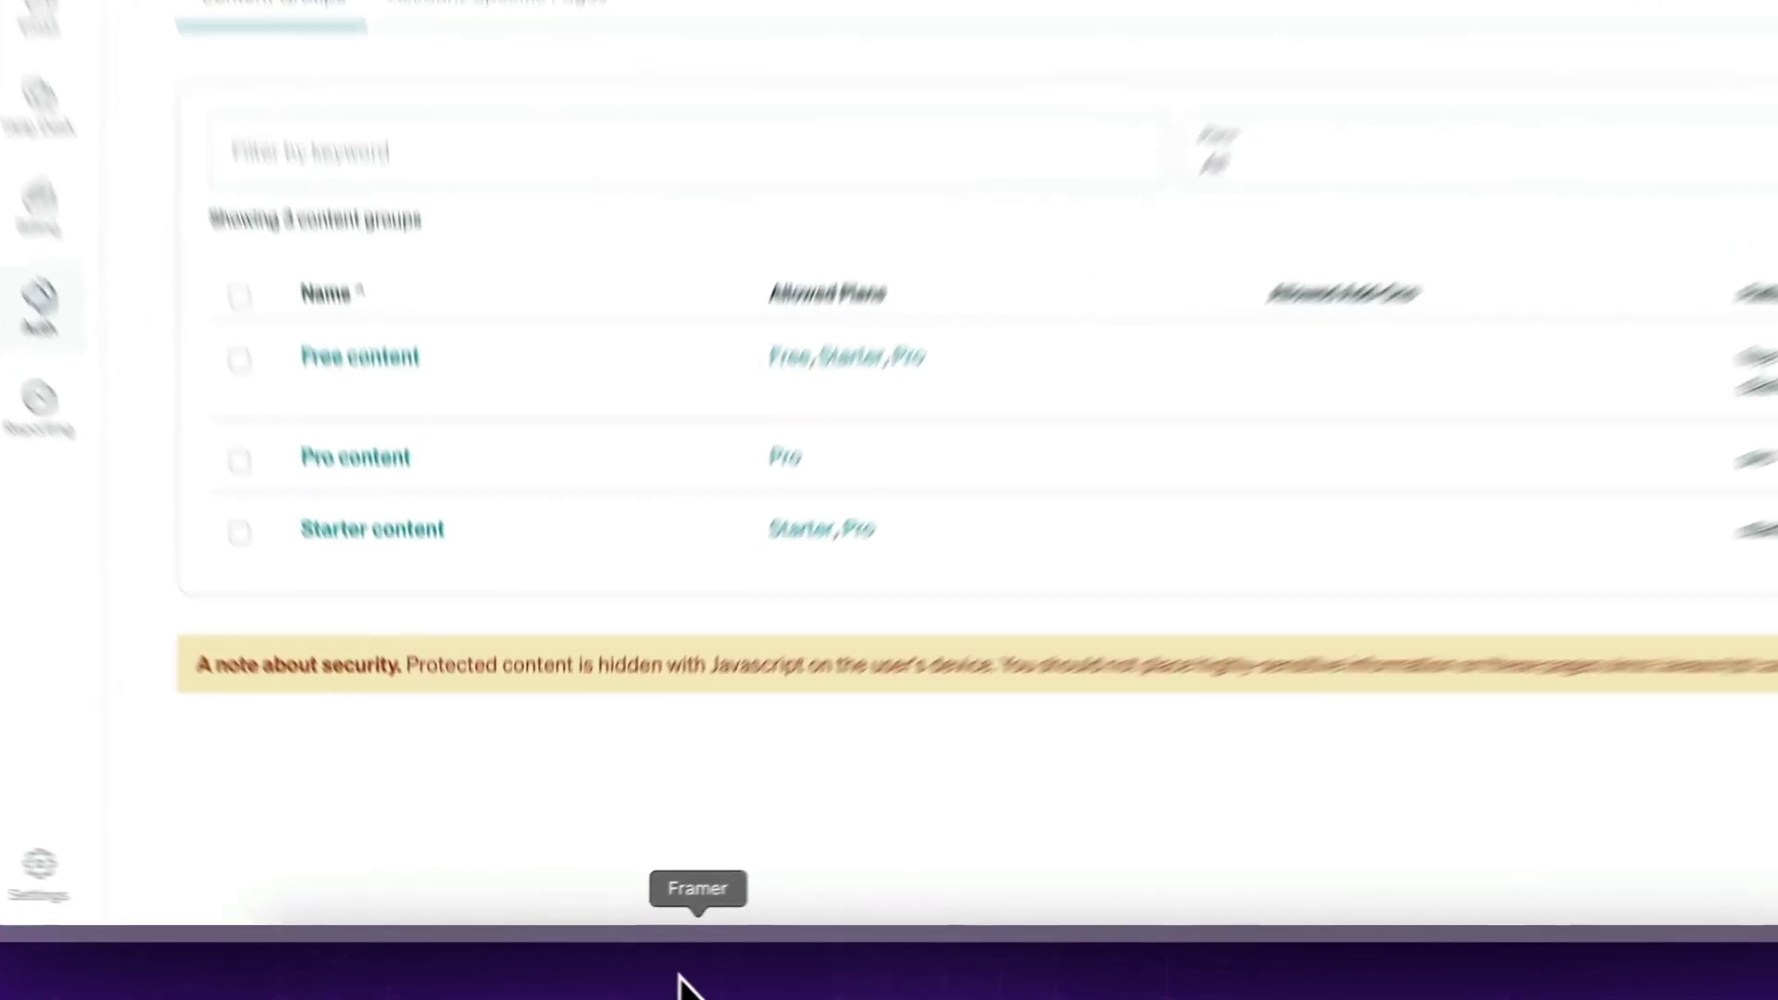
Publish the Framer project update and load the live outseta-starter.framer.ai site in the browser
{"action": "left_click", "coordinate": [651, 965]}
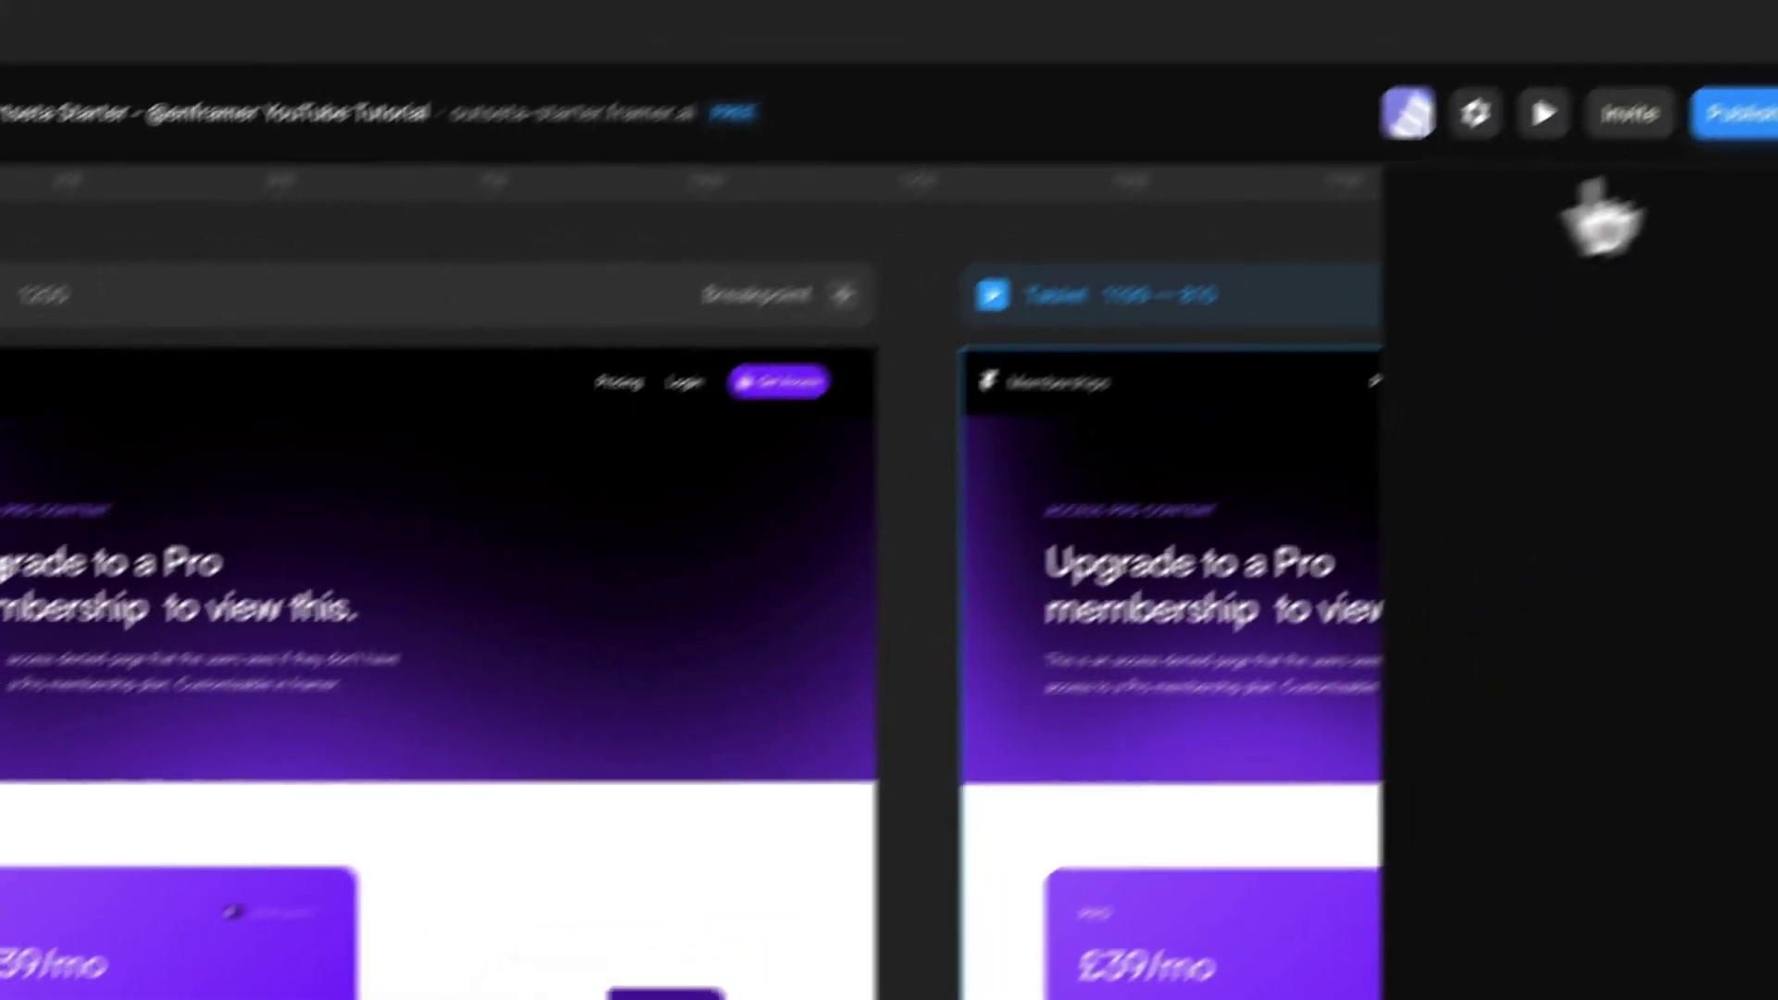
{"action": "left_click", "coordinate": [1741, 115]}
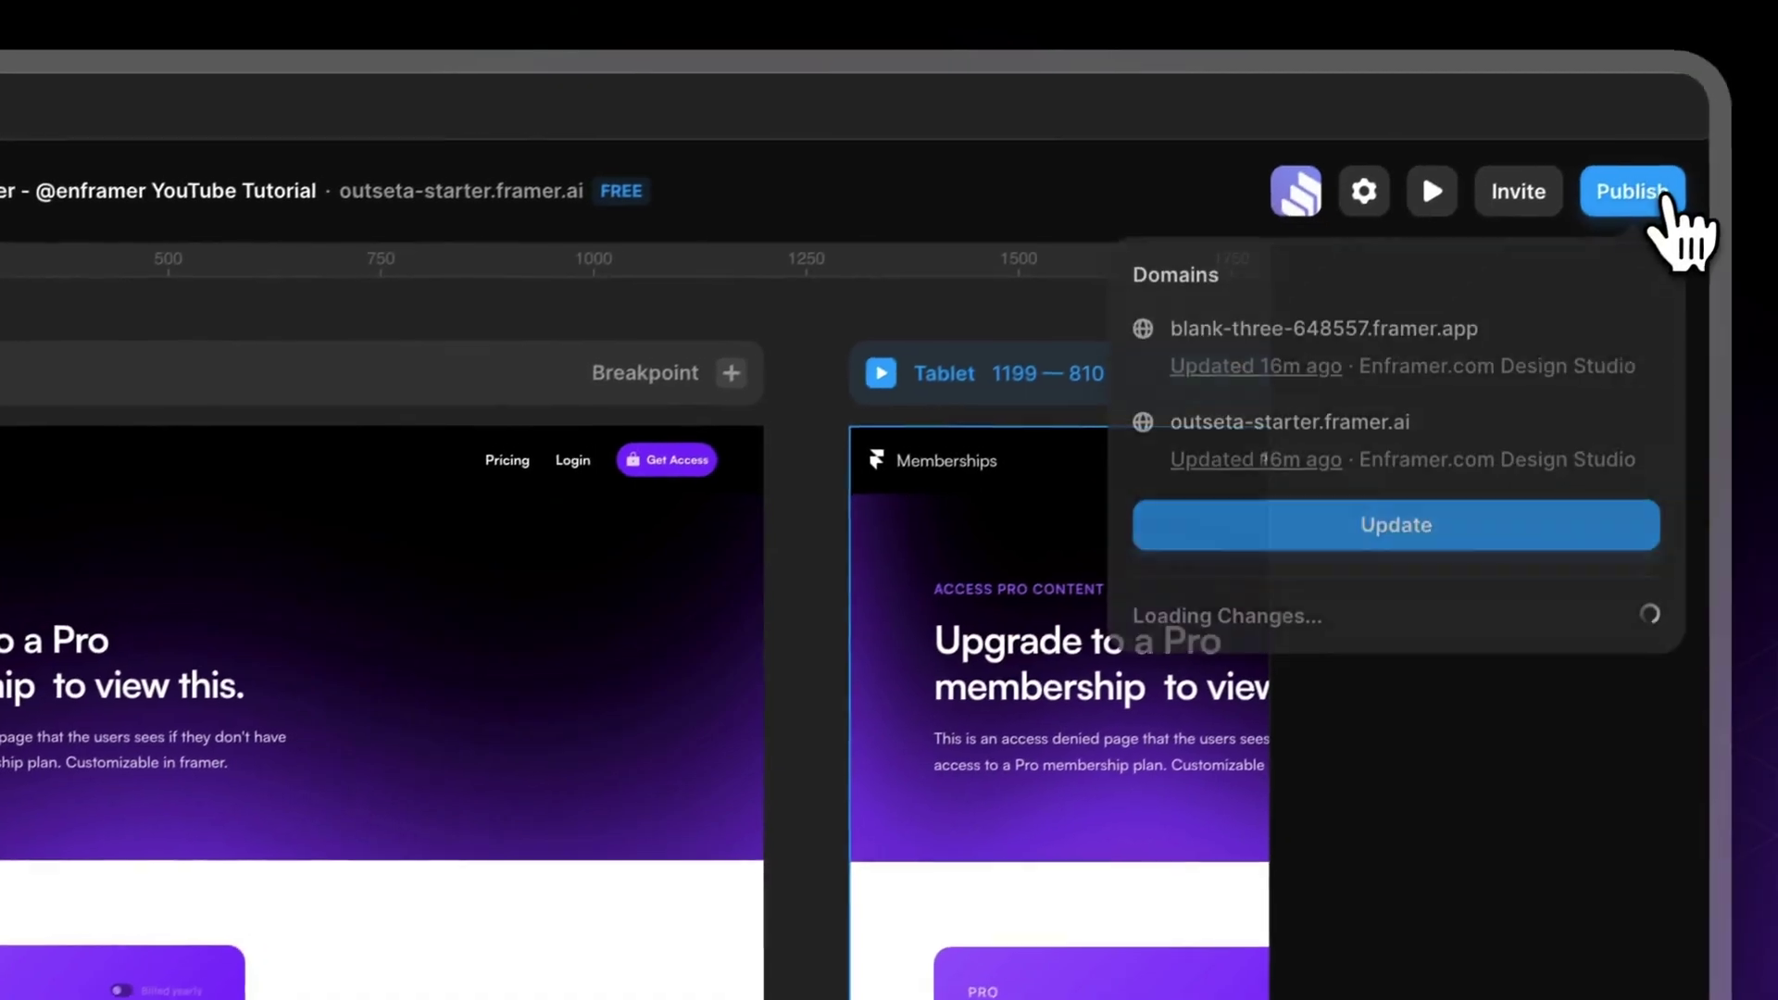
{"action": "left_click", "coordinate": [1555, 427]}
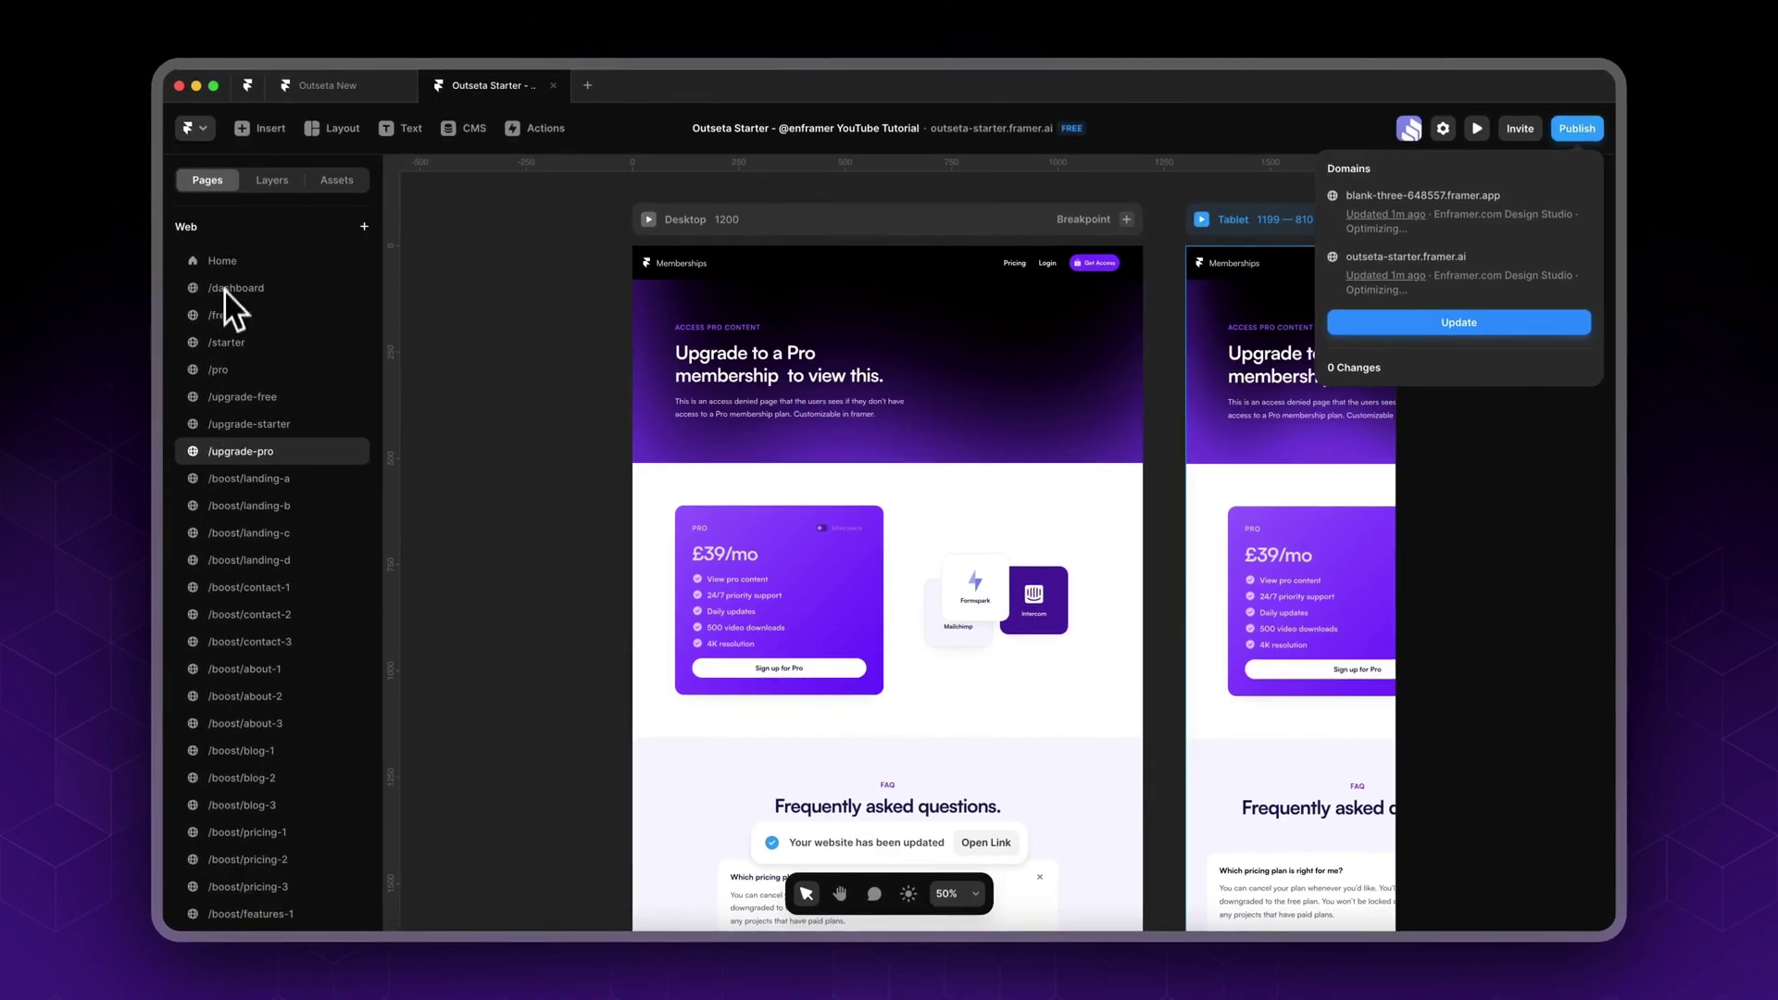
{"action": "left_click", "coordinate": [1176, 273]}
{"action": "scroll", "coordinate": [1180, 286], "scroll_direction": "right", "scroll_amount": 3}
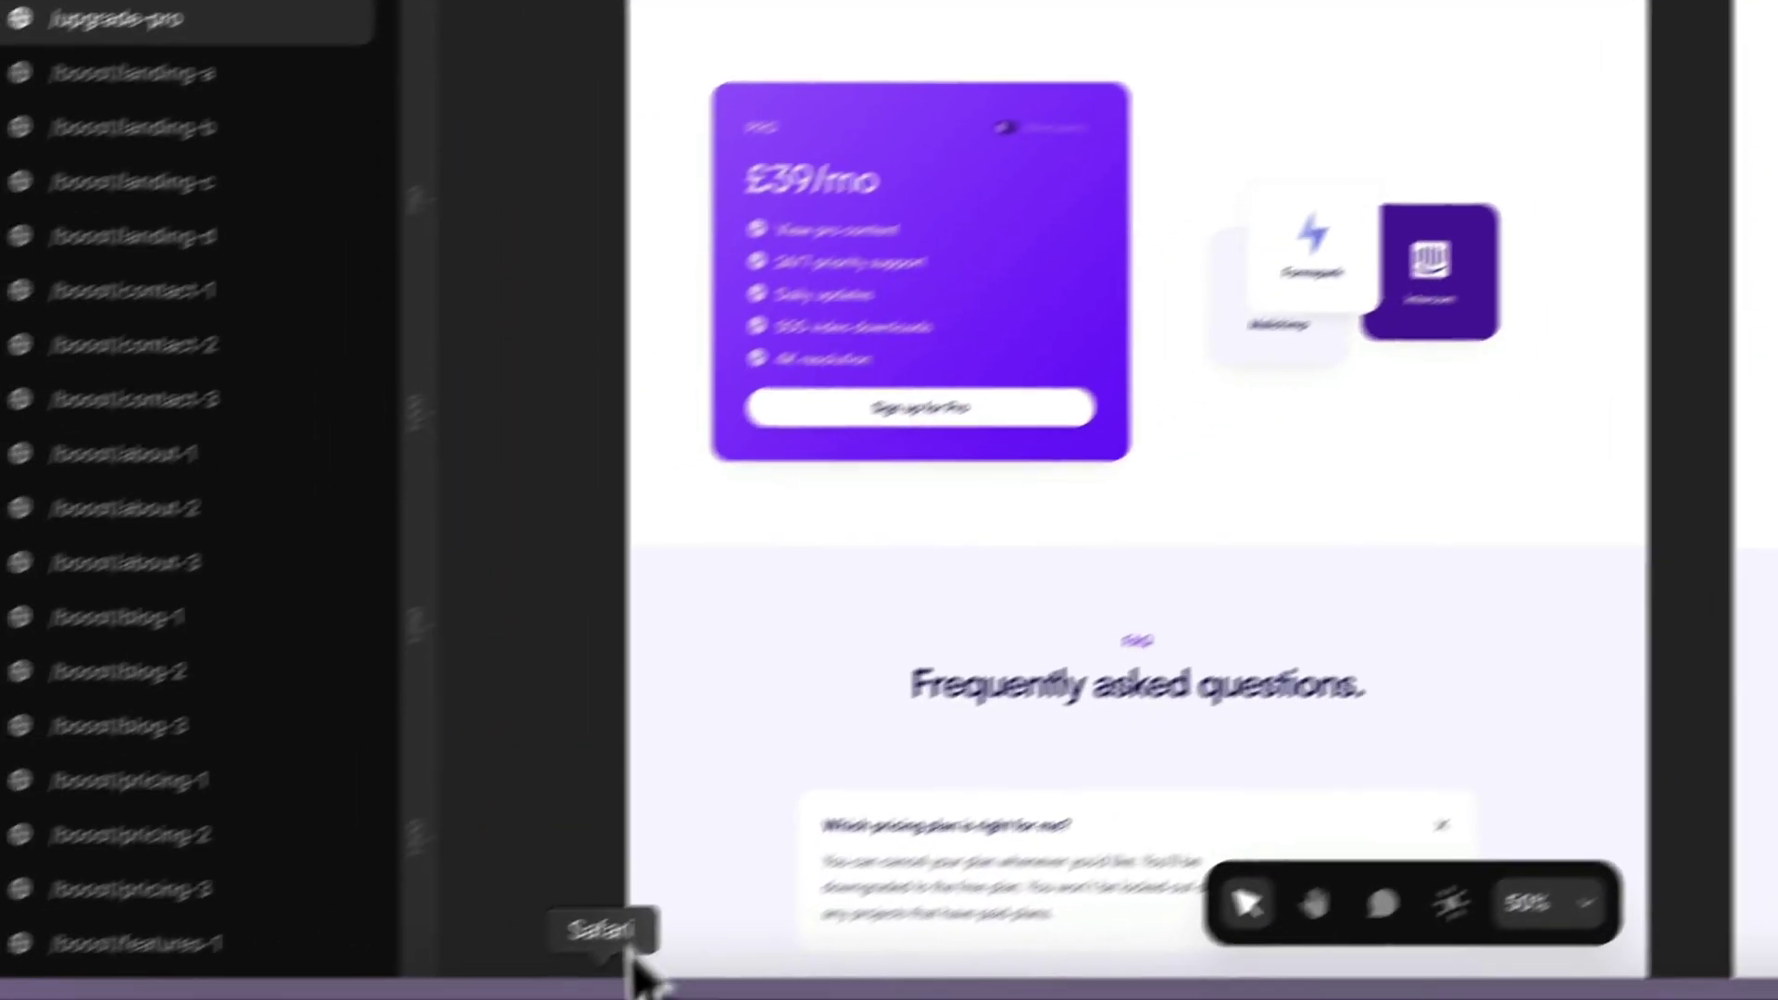
{"action": "left_click", "coordinate": [639, 972]}
{"action": "left_click", "coordinate": [1231, 158]}
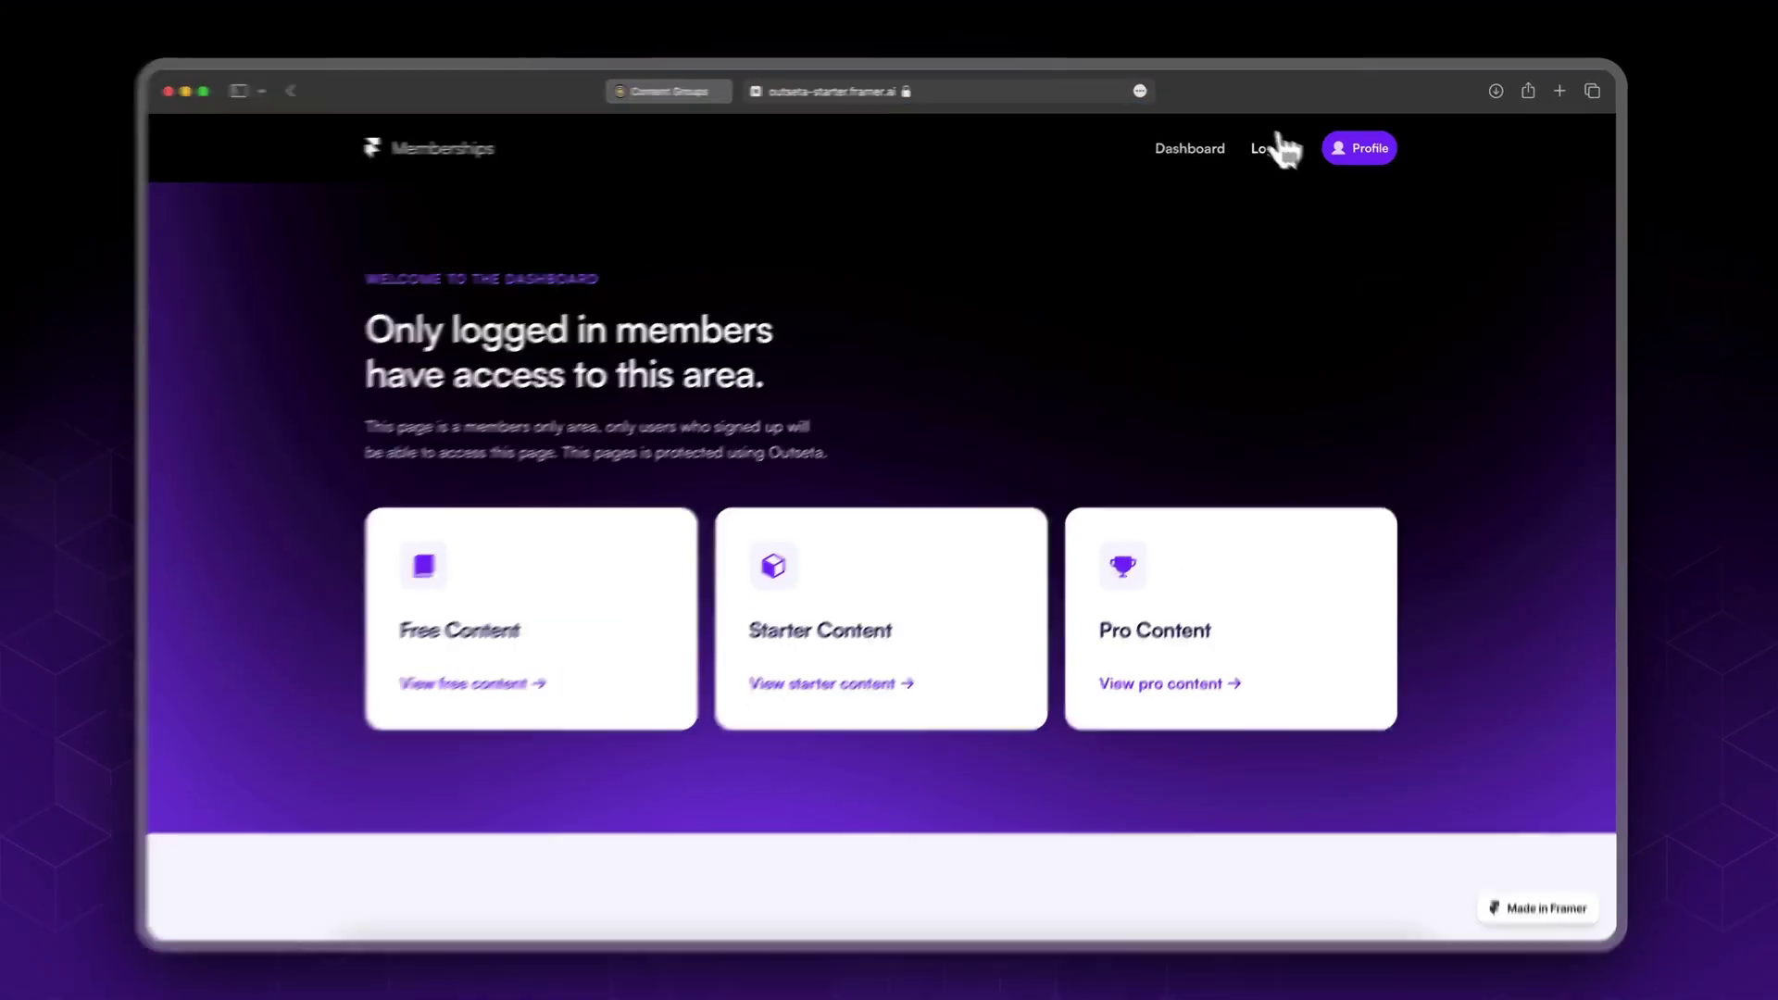
Confirm in the profile that the account is on the Free plan, then open the free content page
{"action": "left_click", "coordinate": [1378, 148]}
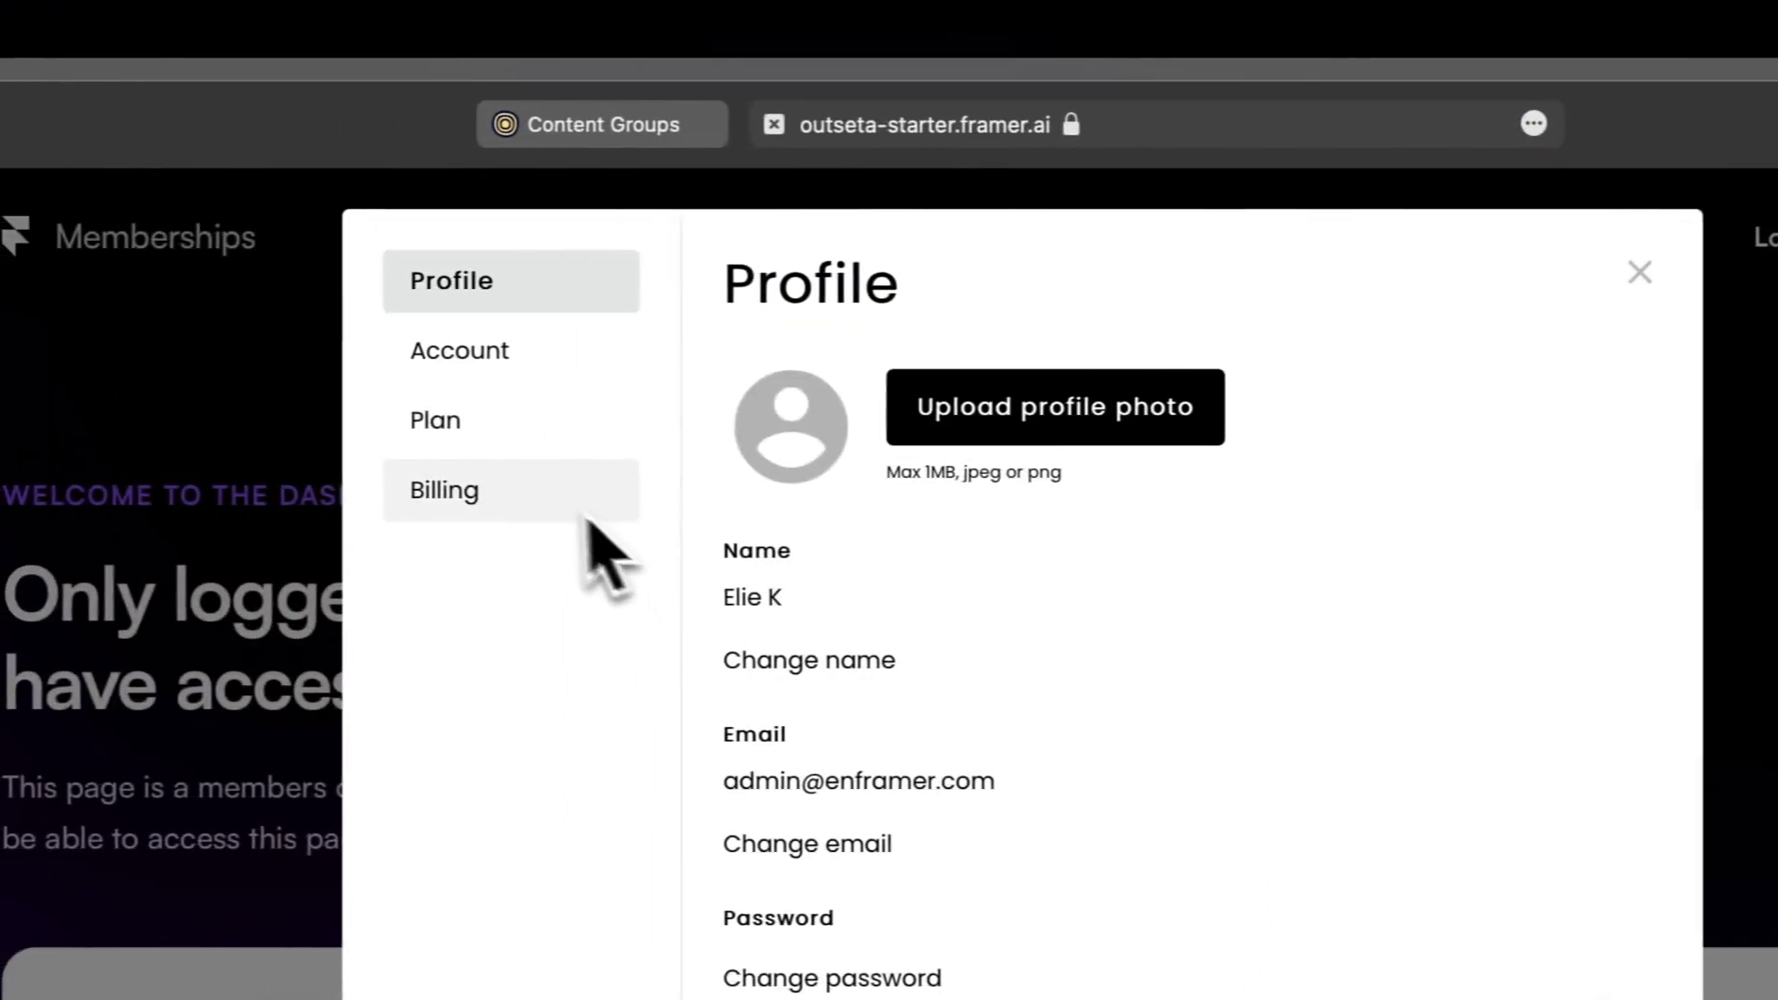
{"action": "left_click", "coordinate": [520, 441]}
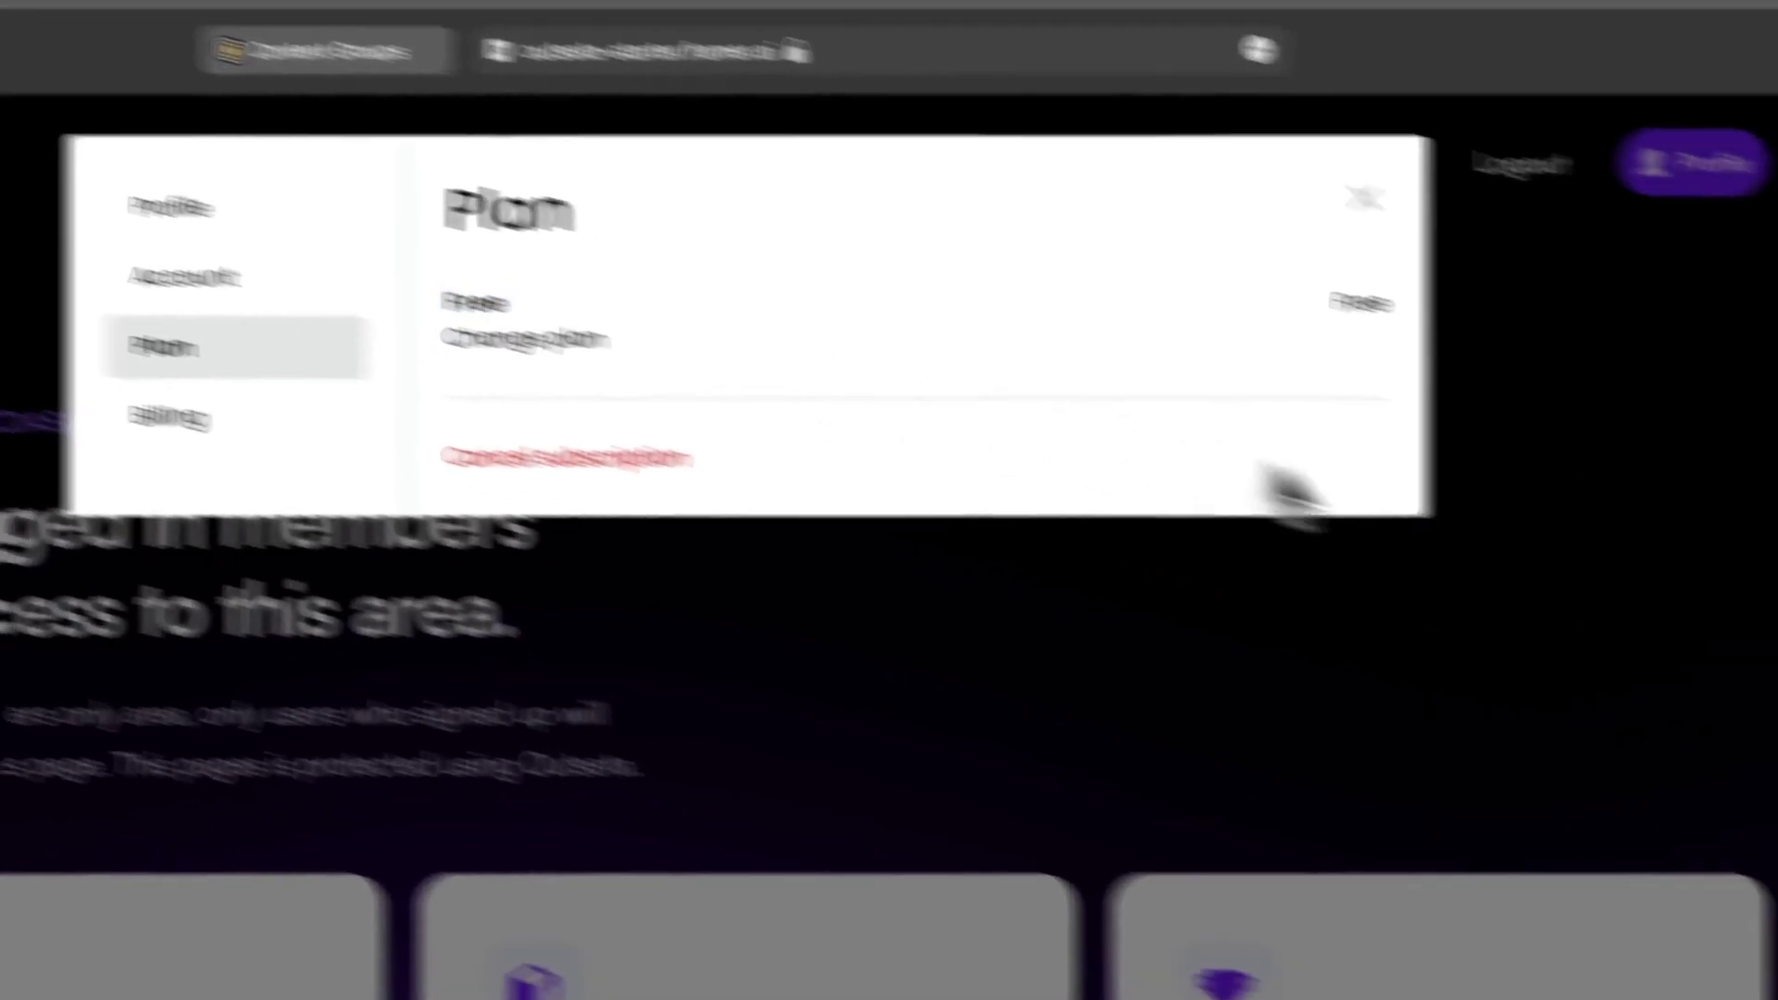
{"action": "left_click", "coordinate": [1482, 704]}
{"action": "scroll", "coordinate": [972, 639], "scroll_direction": "down", "scroll_amount": 5}
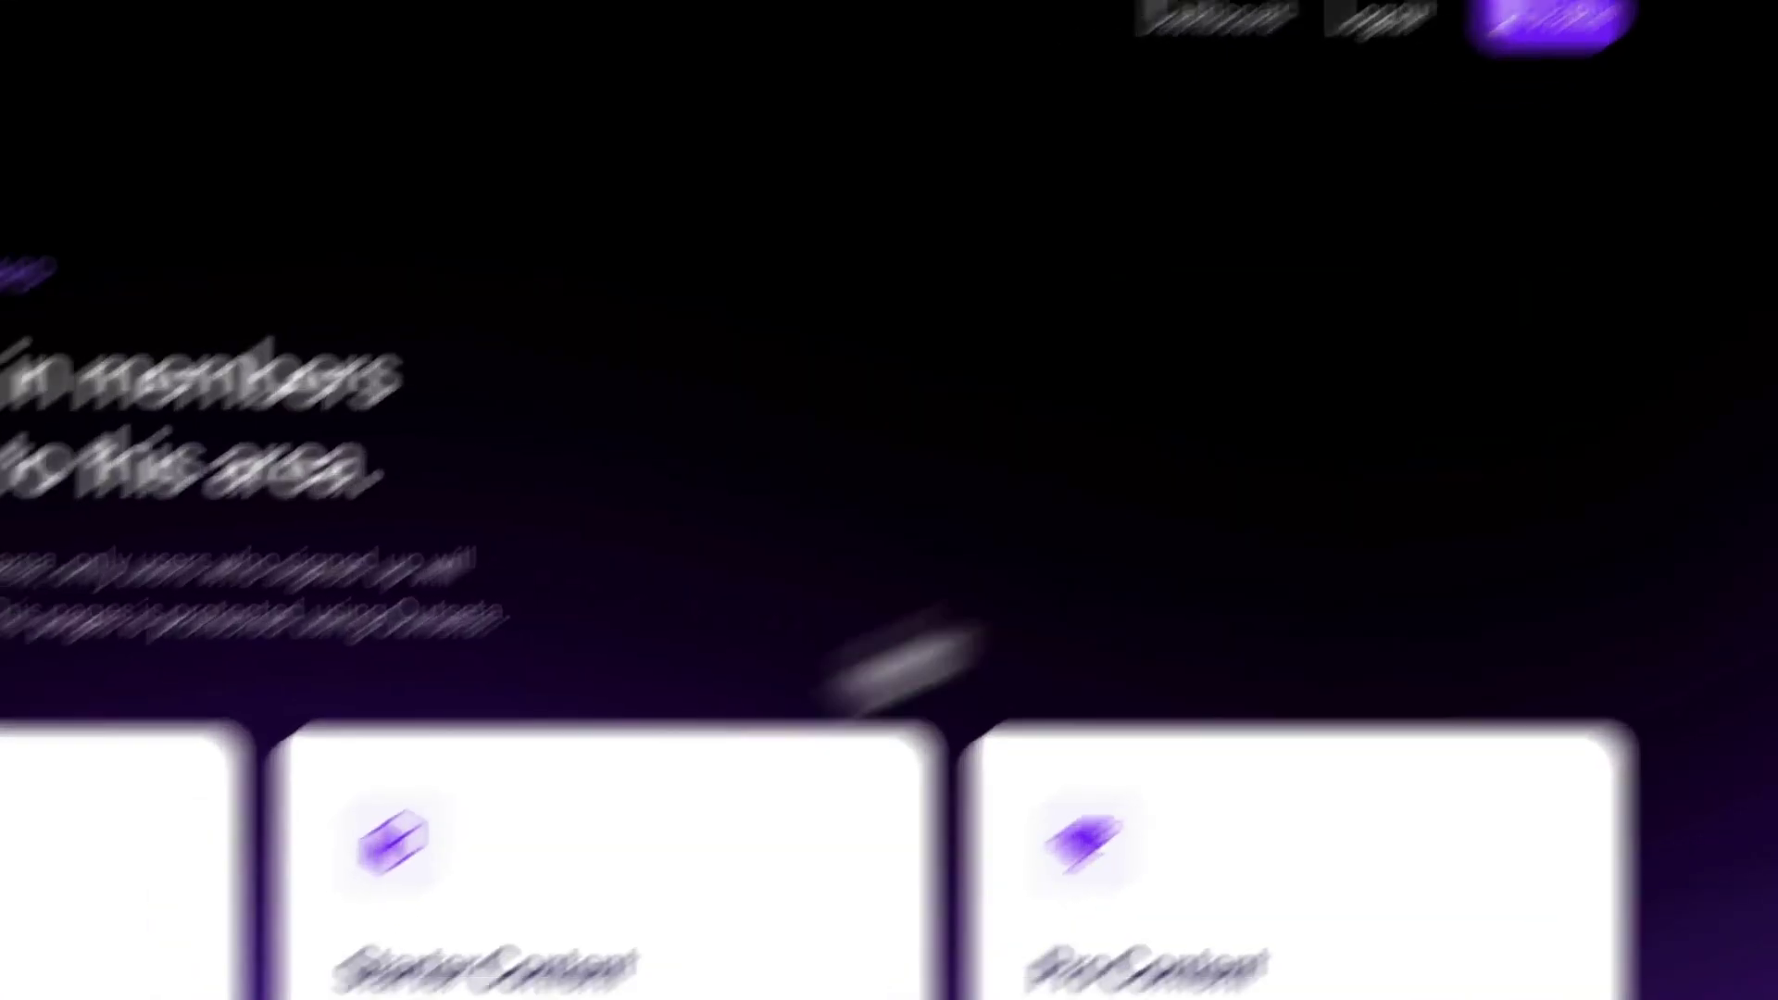
{"action": "left_click", "coordinate": [398, 686]}
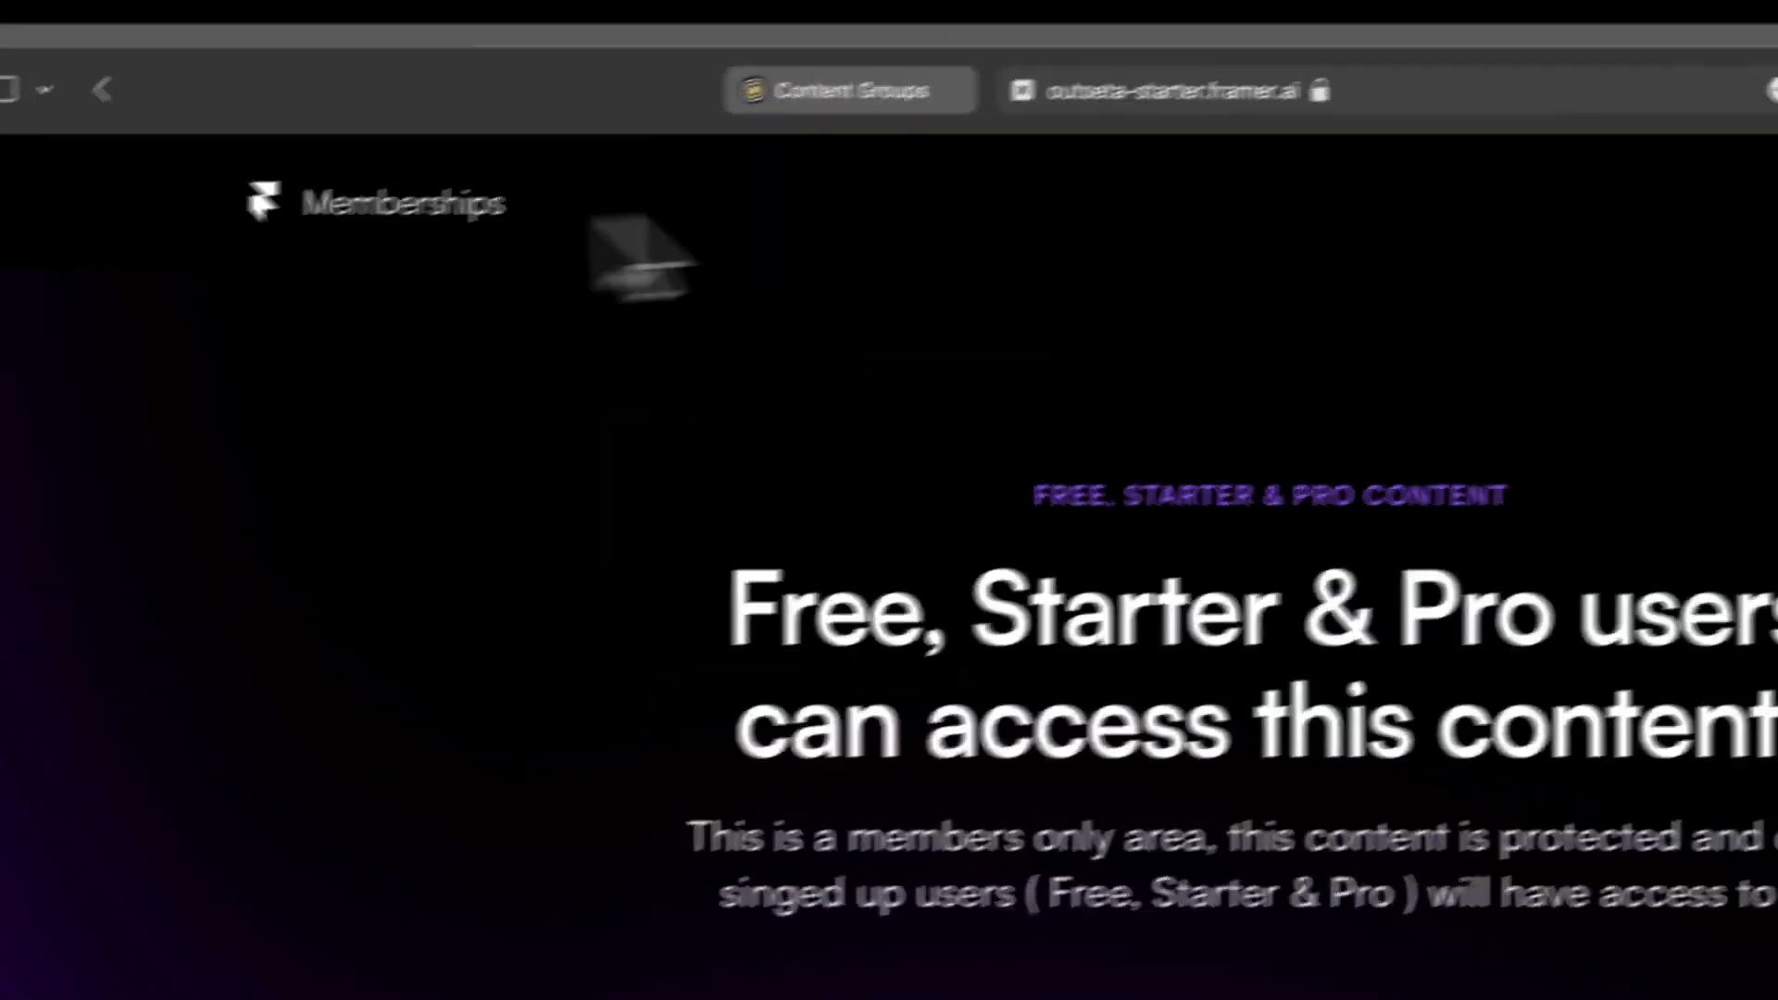
Verify the Starter and Pro content pages both redirect the free member to upgrade pages
{"action": "left_click", "coordinate": [1325, 242]}
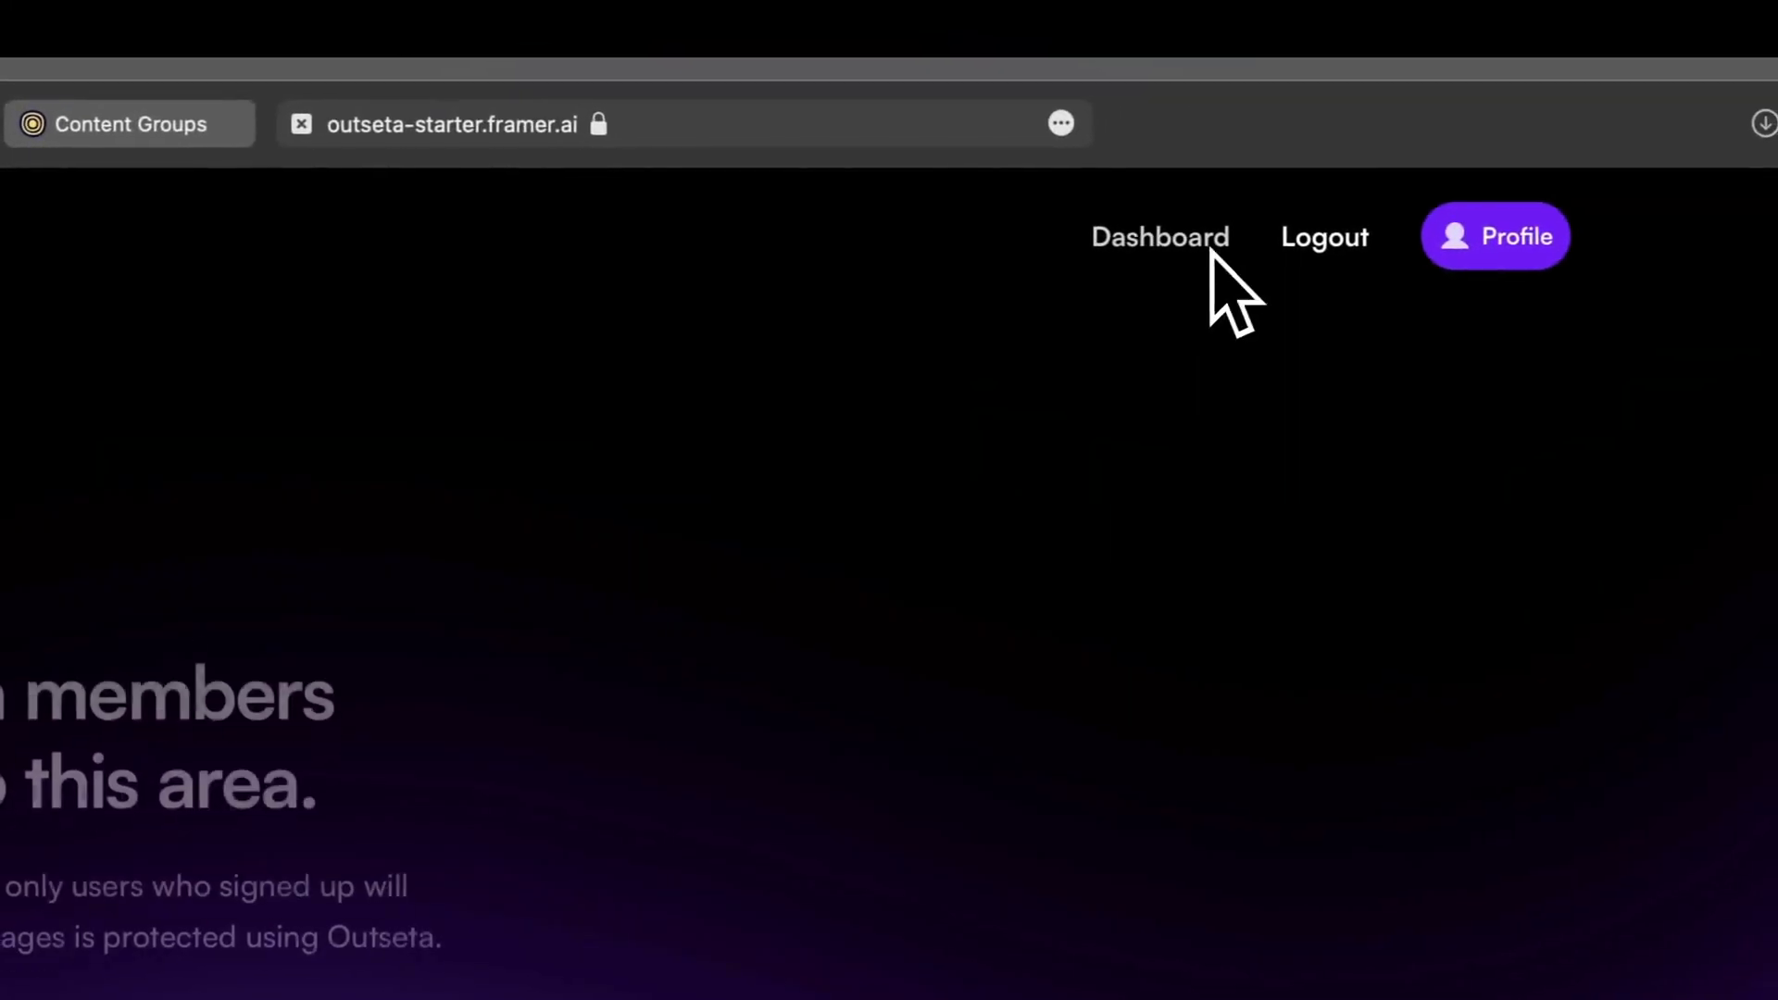
{"action": "scroll", "coordinate": [762, 655], "scroll_direction": "down", "scroll_amount": 5}
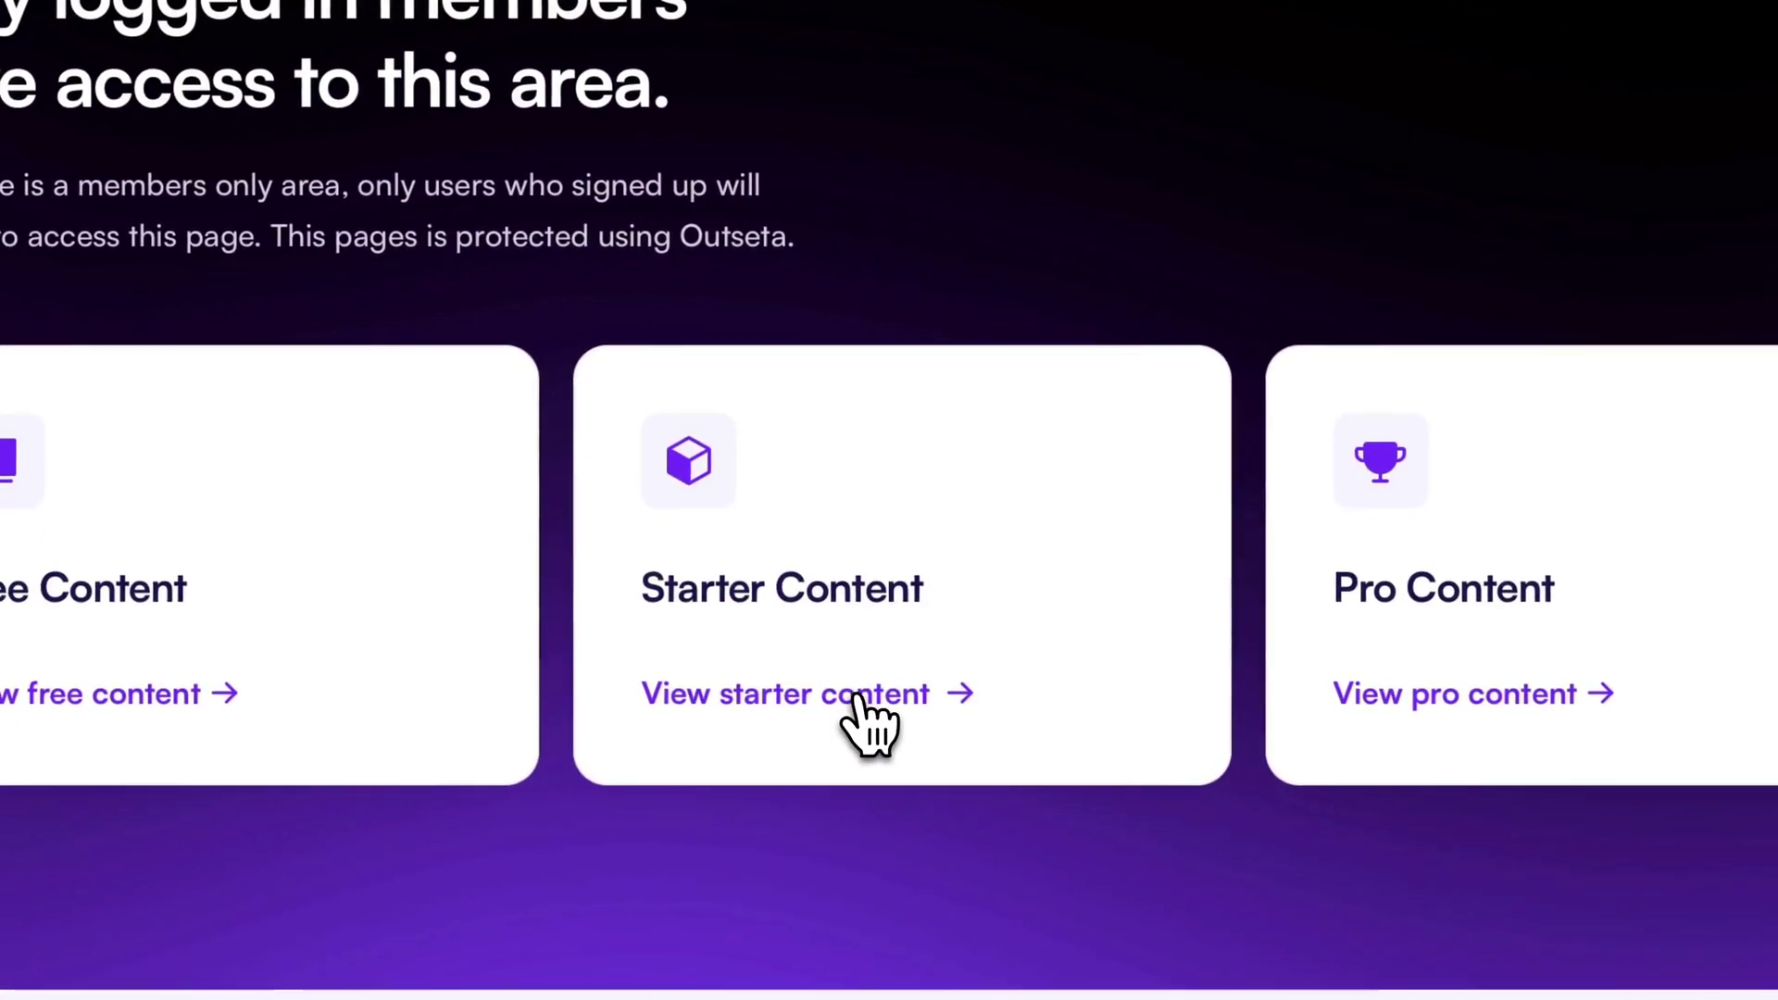
{"action": "left_click", "coordinate": [856, 712]}
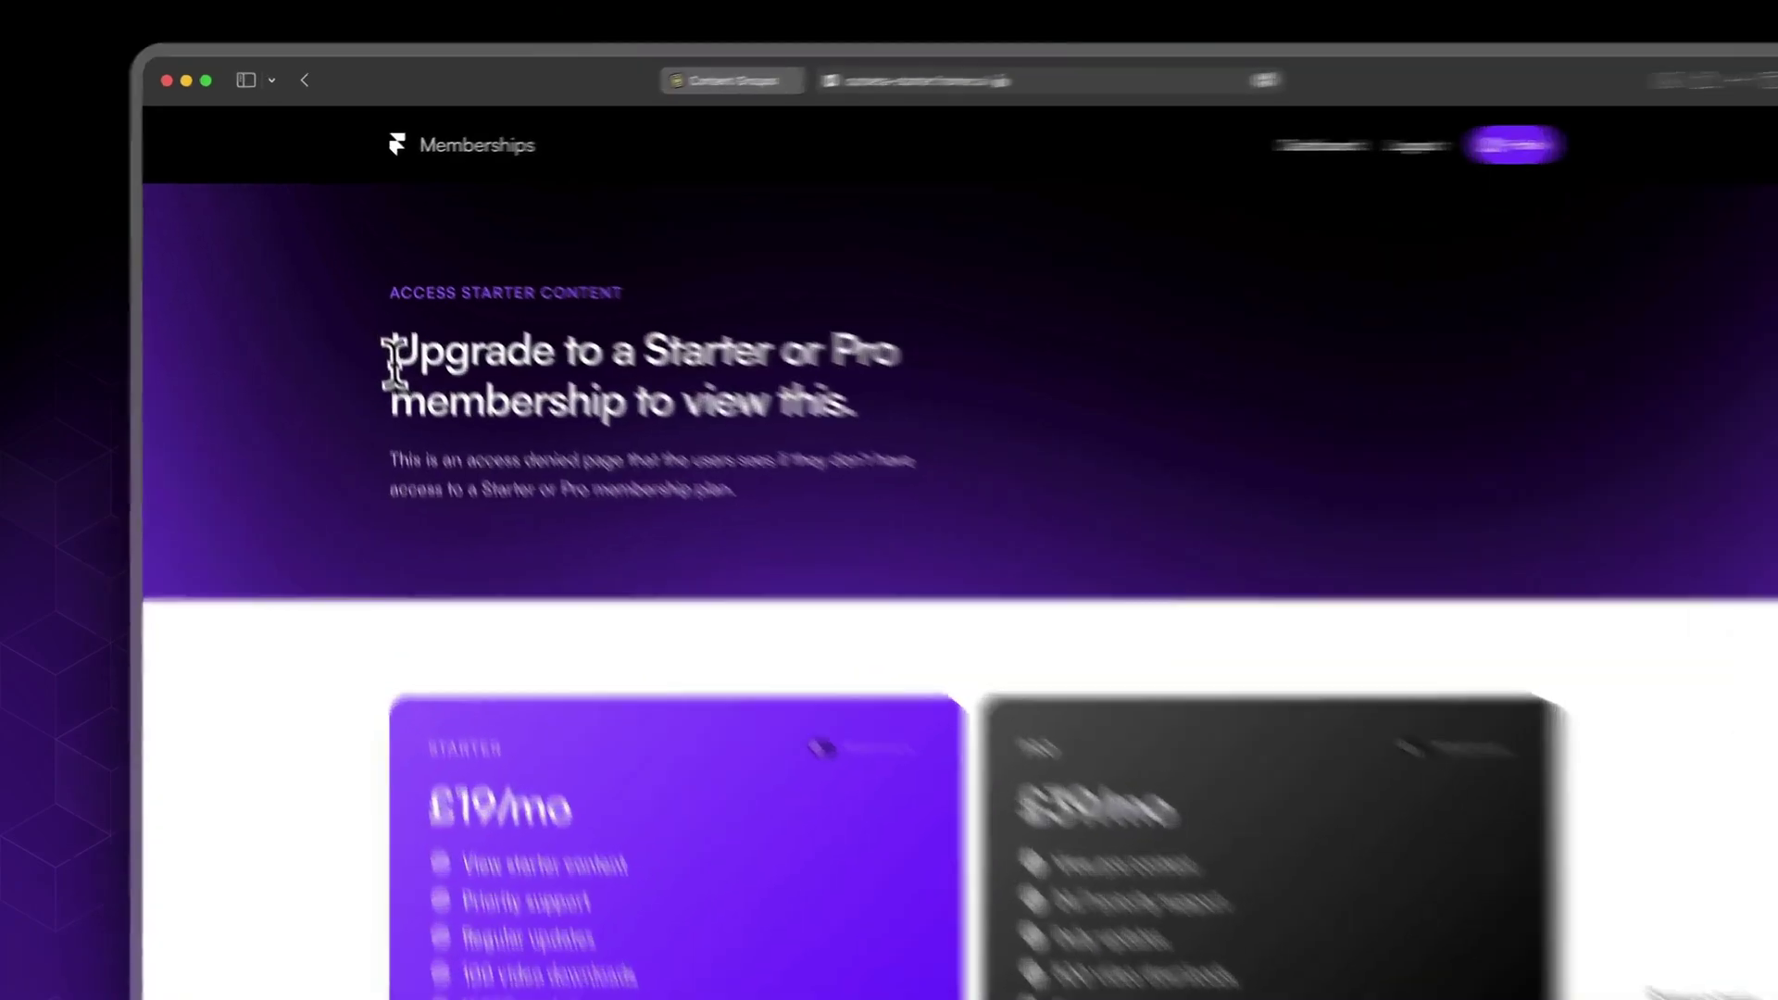
{"action": "left_click_drag", "start_coordinate": [379, 326], "coordinate": [894, 338]}
{"action": "left_click", "coordinate": [1396, 527]}
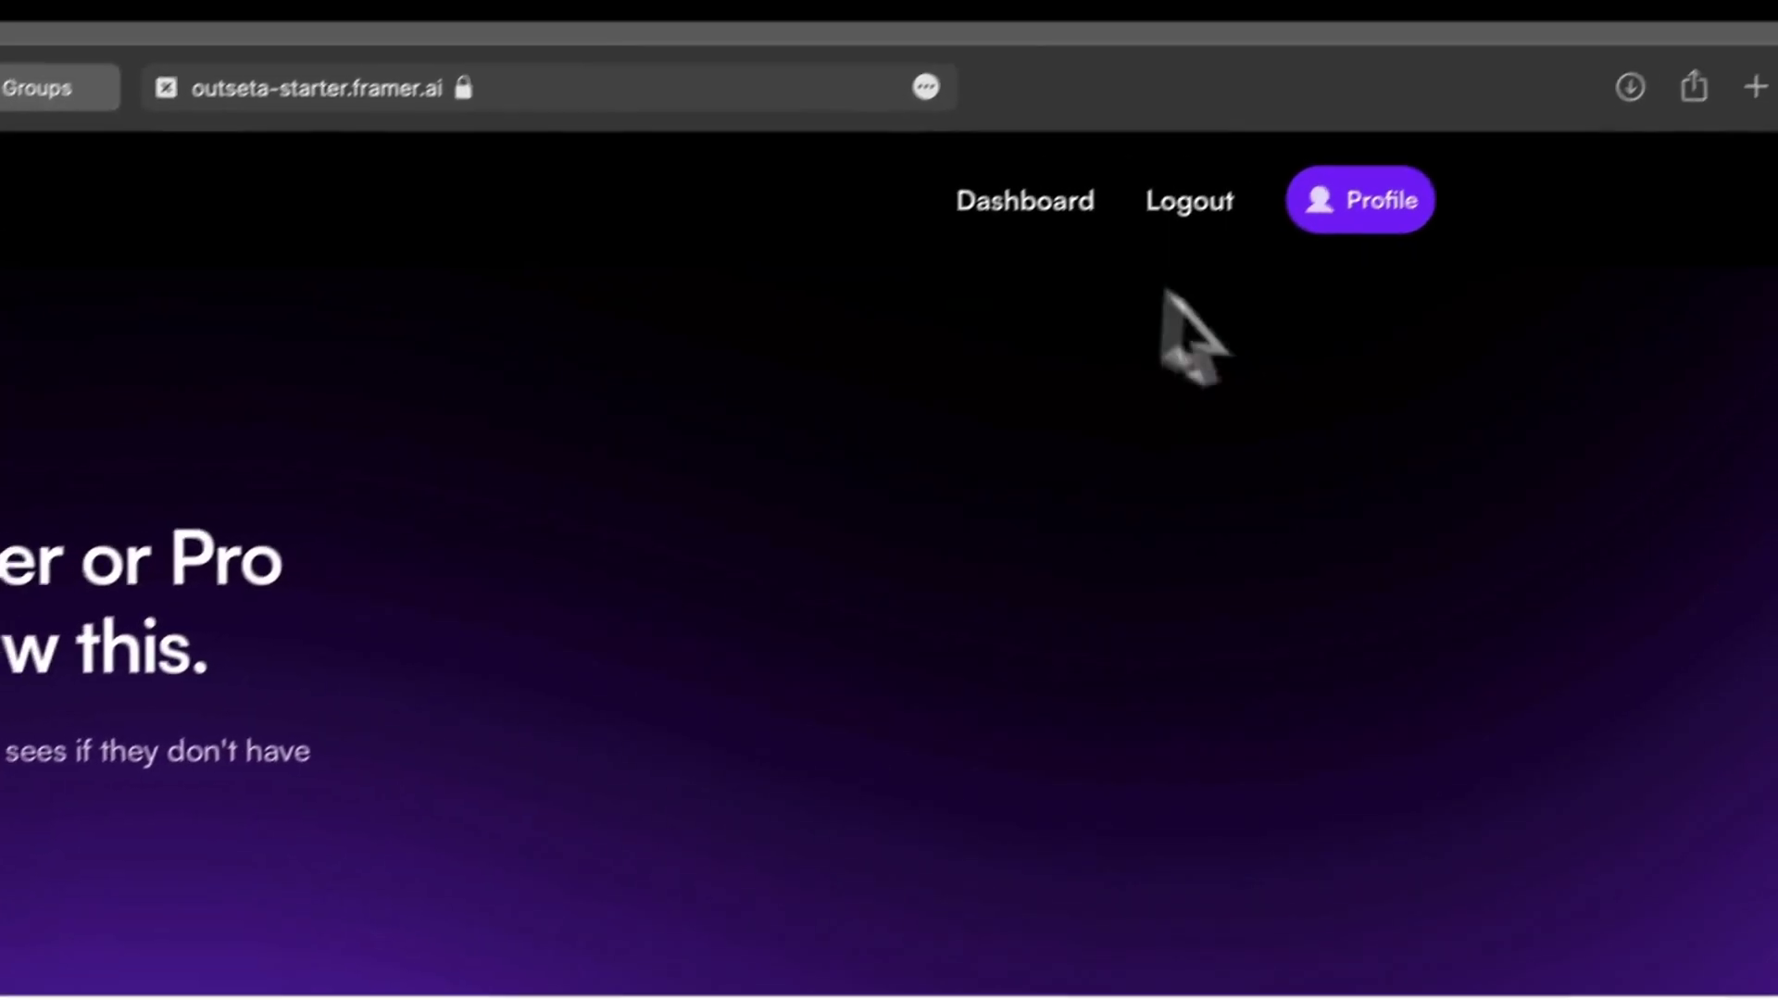
{"action": "left_click", "coordinate": [1025, 201]}
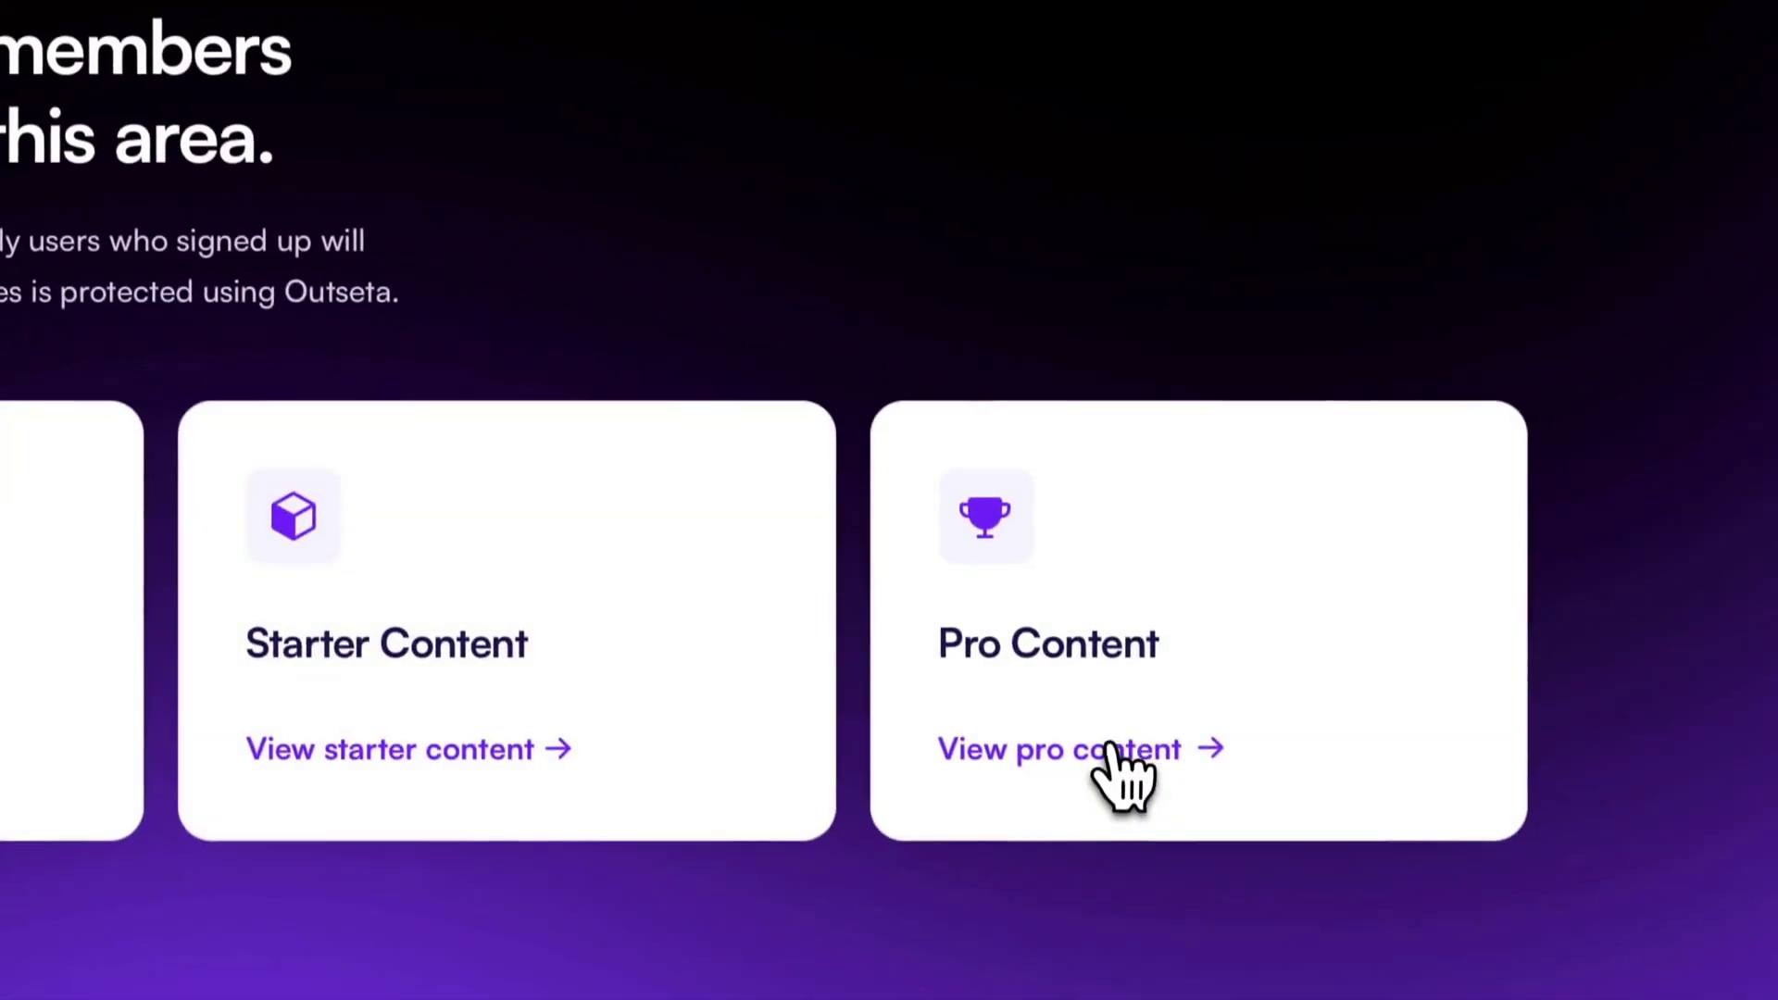
{"action": "left_click", "coordinate": [1117, 905]}
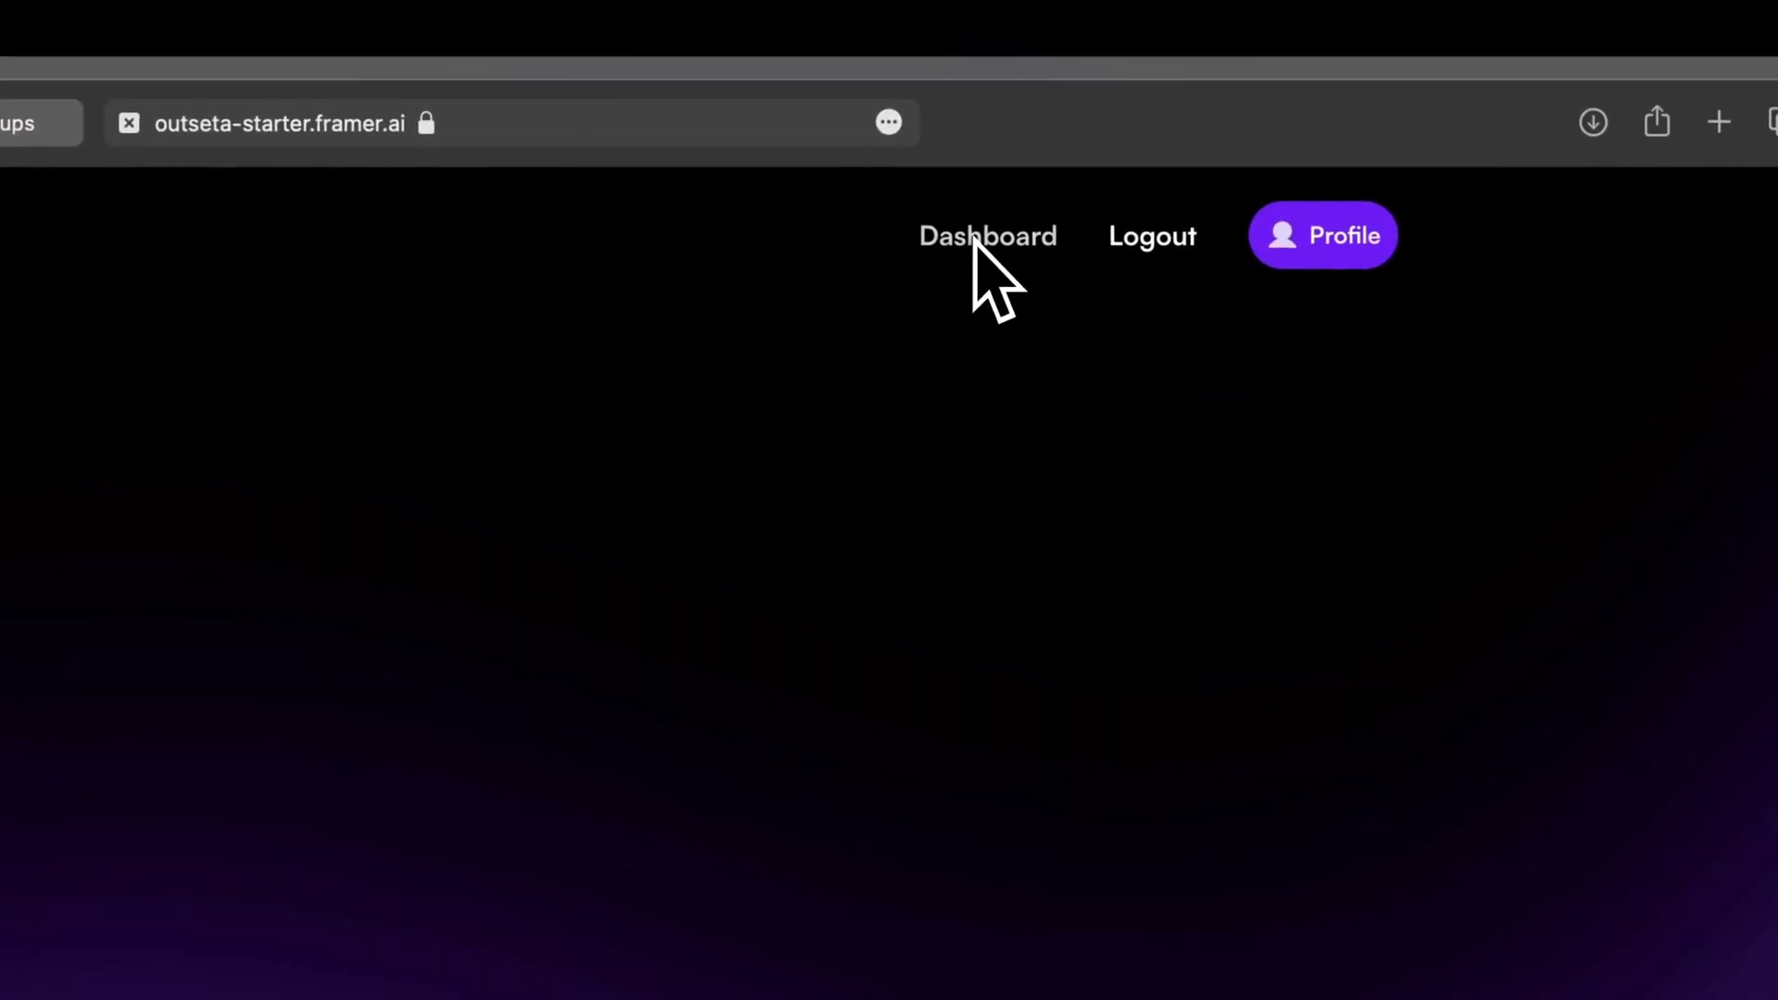
{"action": "left_click", "coordinate": [975, 239]}
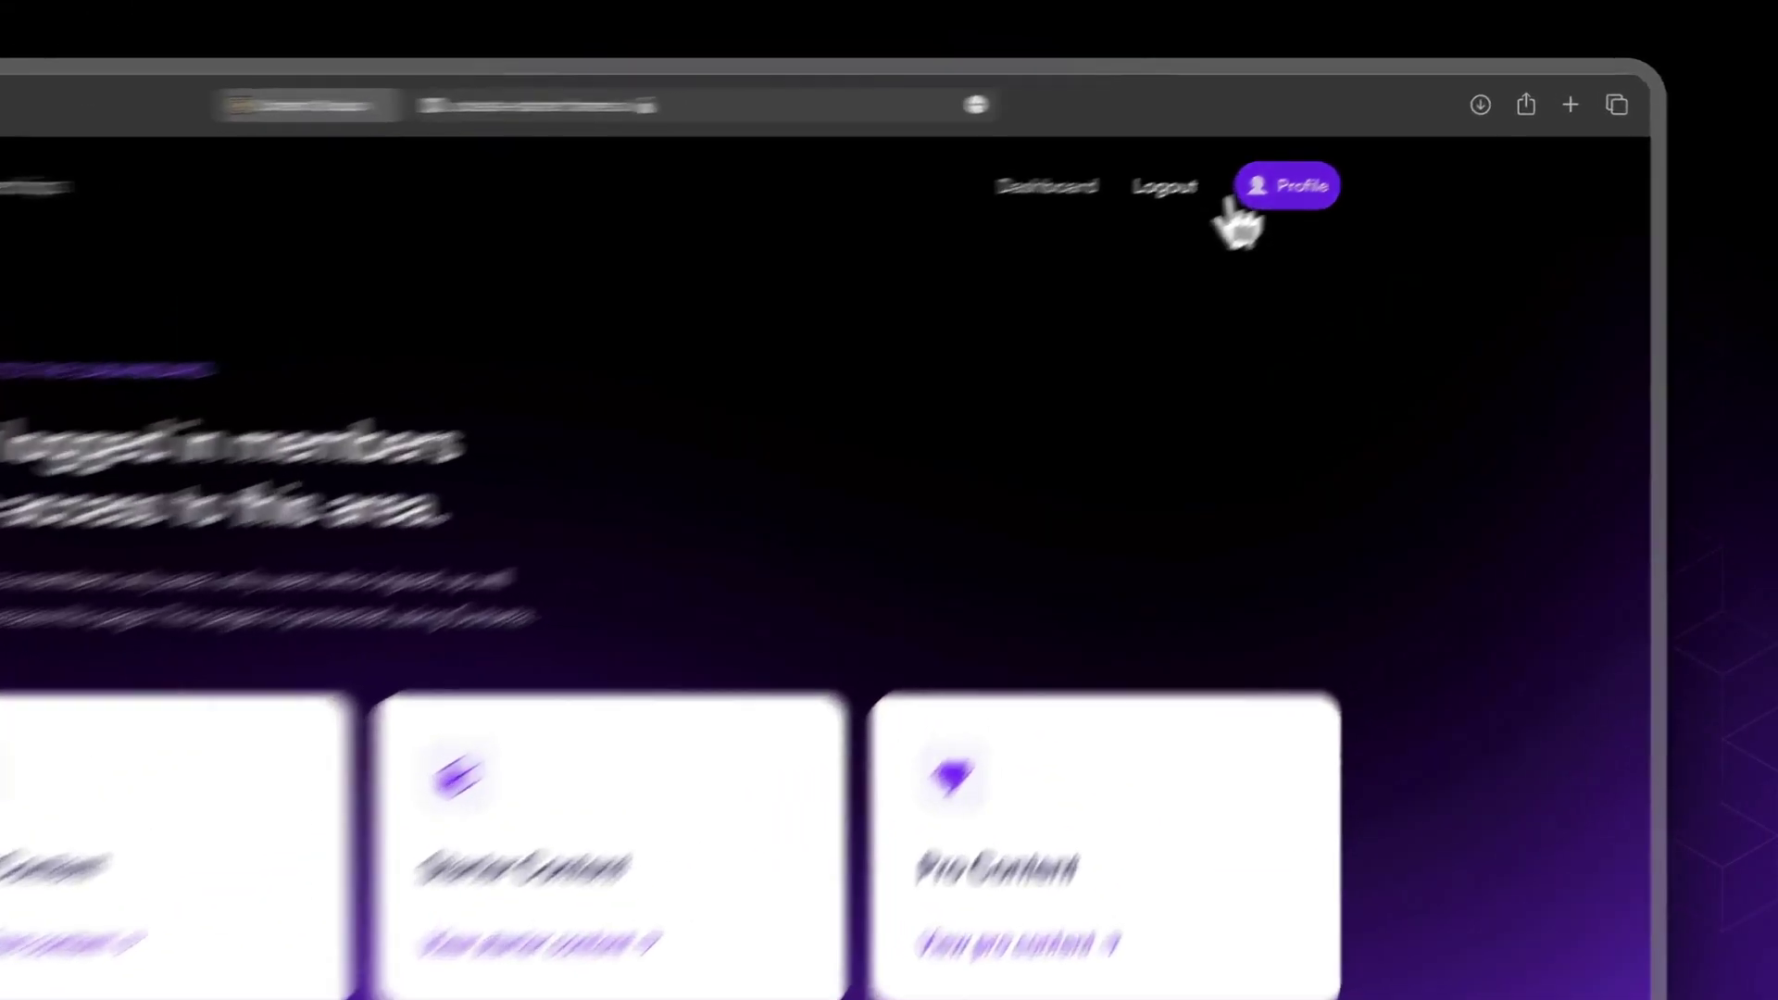
Change the account's plan from Free to Starter in the profile, then confirm the Starter content page opens
{"action": "left_click", "coordinate": [1362, 148]}
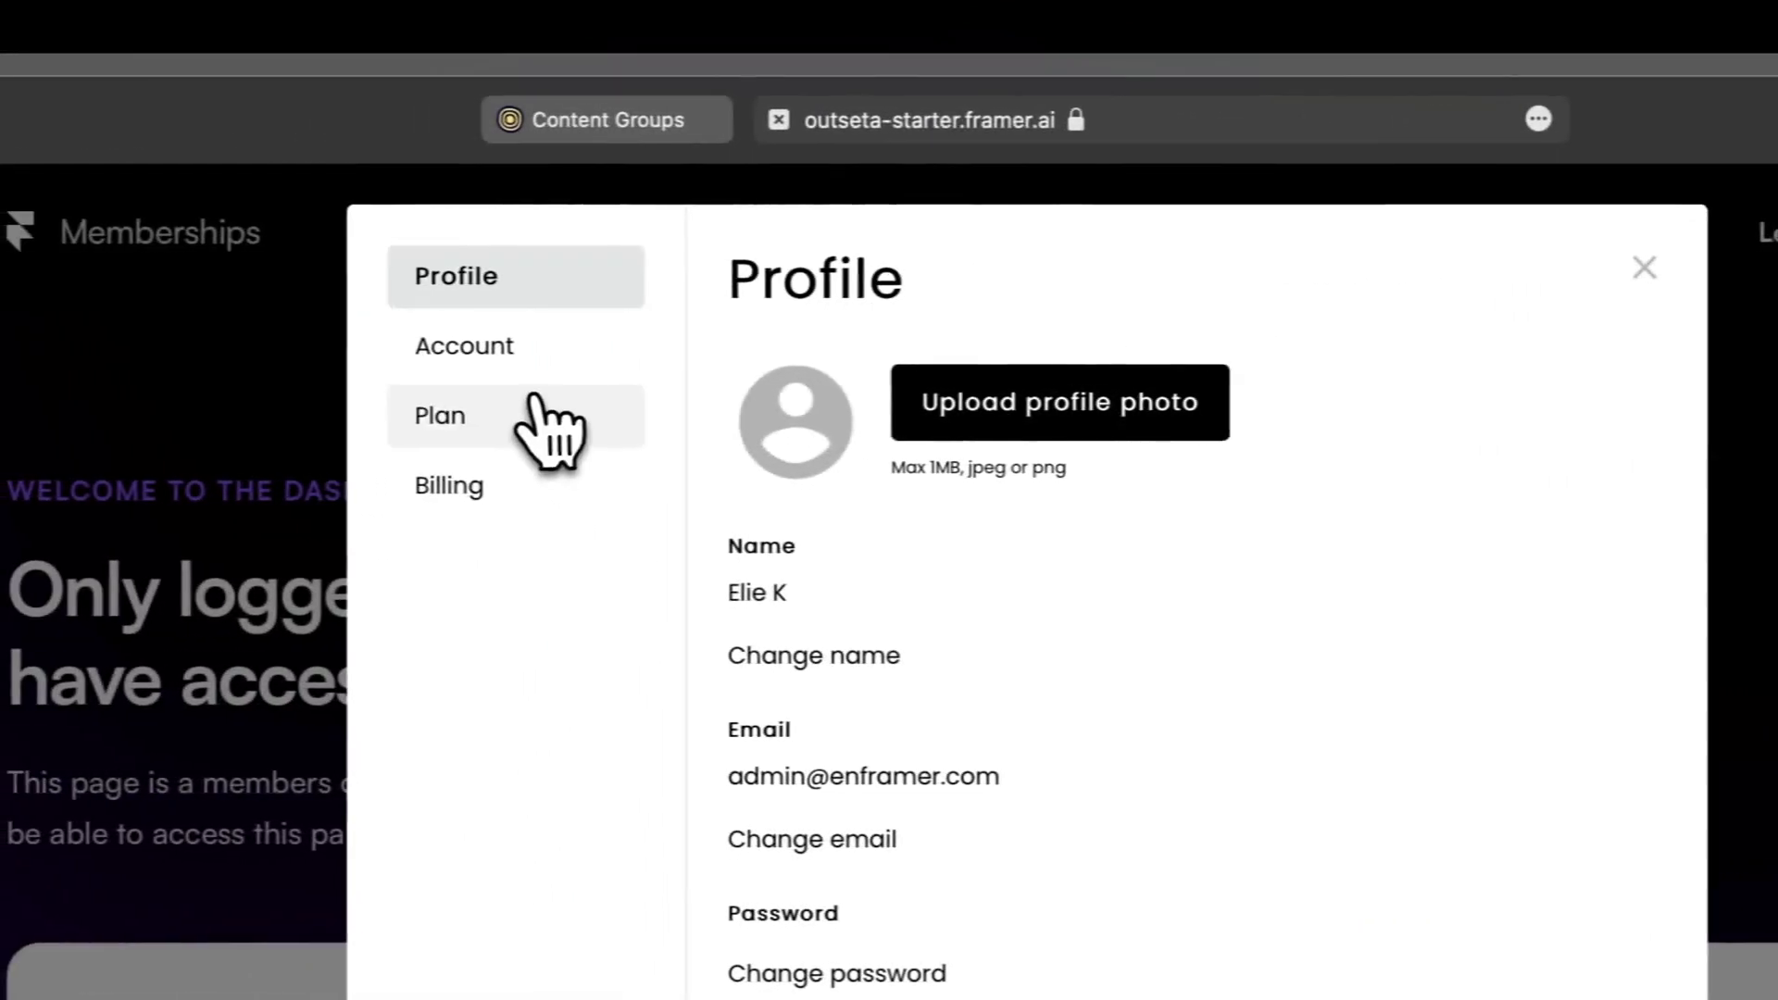
{"action": "left_click", "coordinate": [242, 426]}
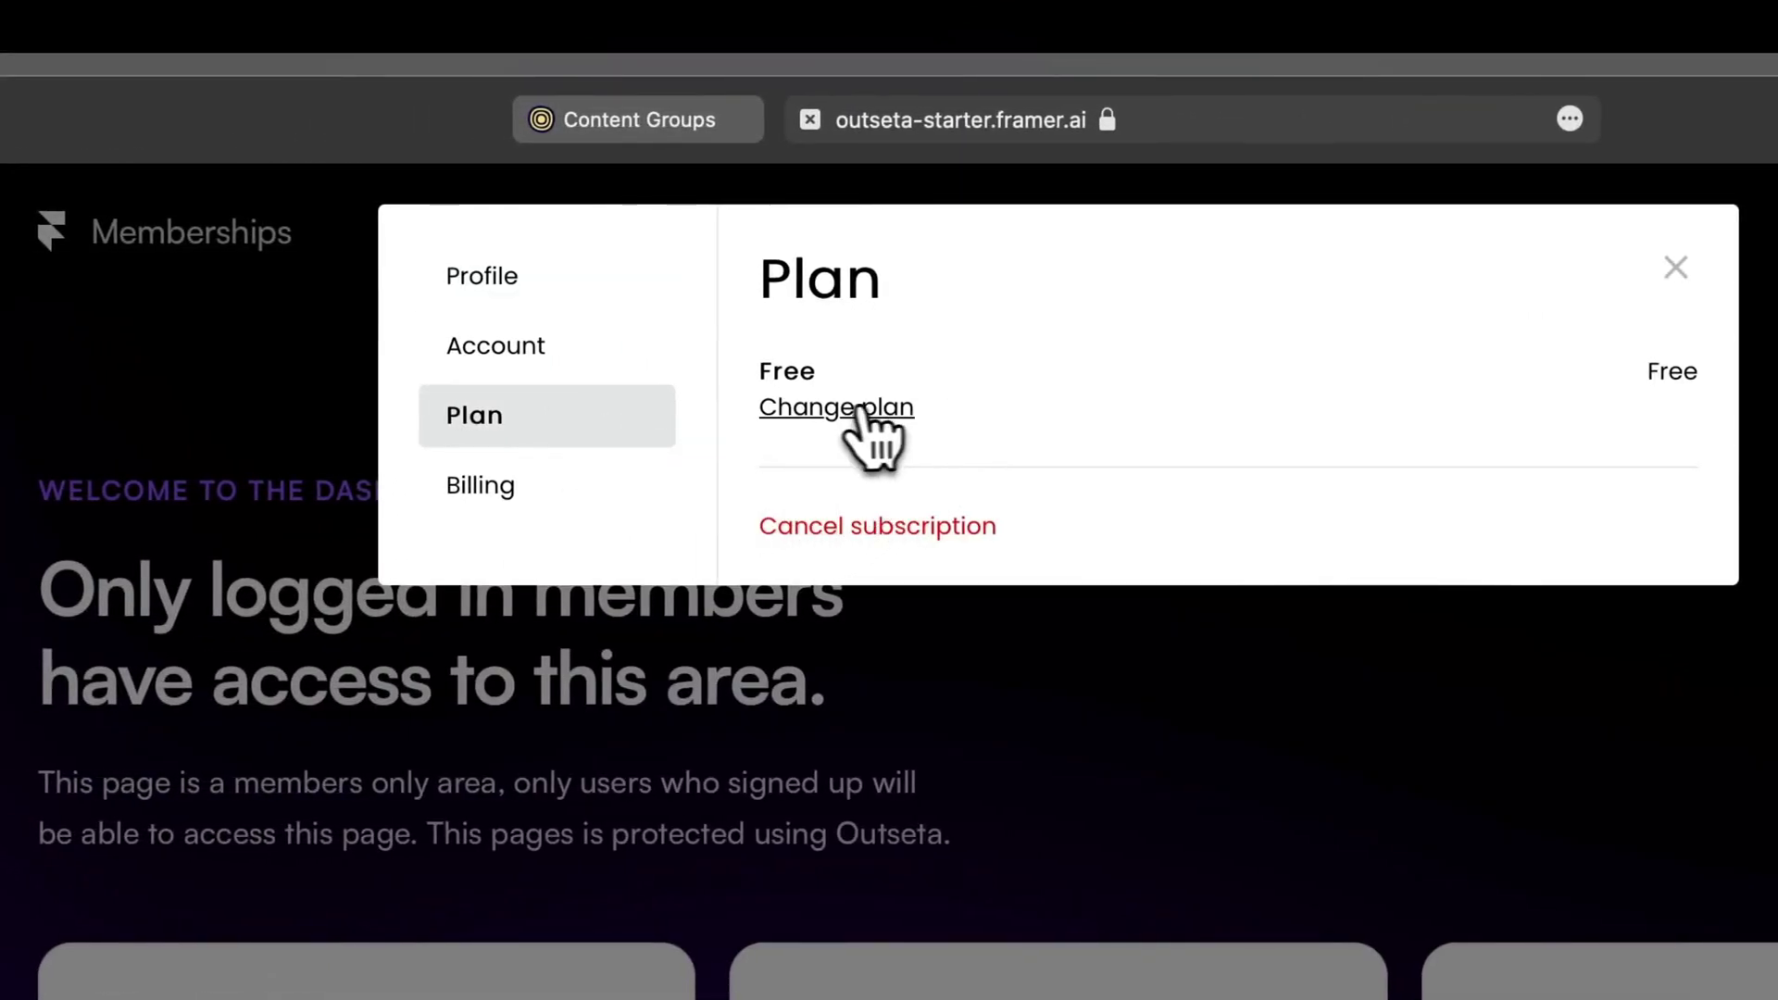
{"action": "left_click", "coordinate": [866, 410]}
{"action": "left_click", "coordinate": [1014, 665]}
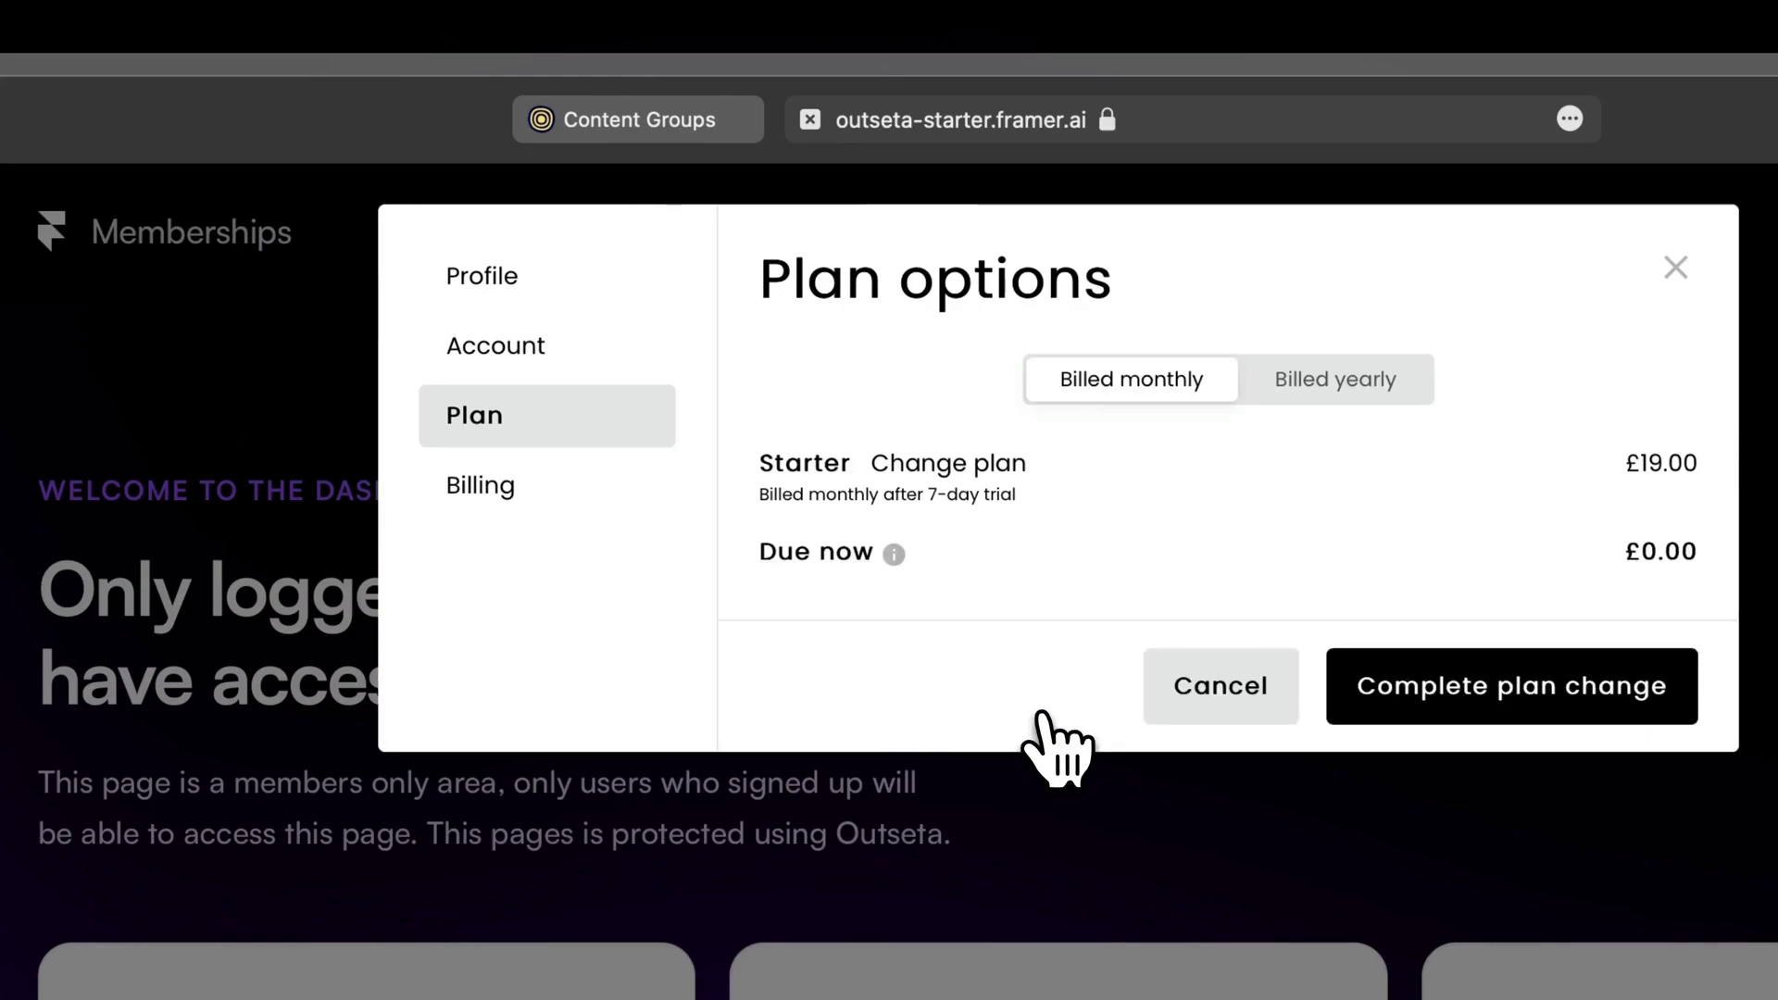
{"action": "left_click", "coordinate": [1186, 682]}
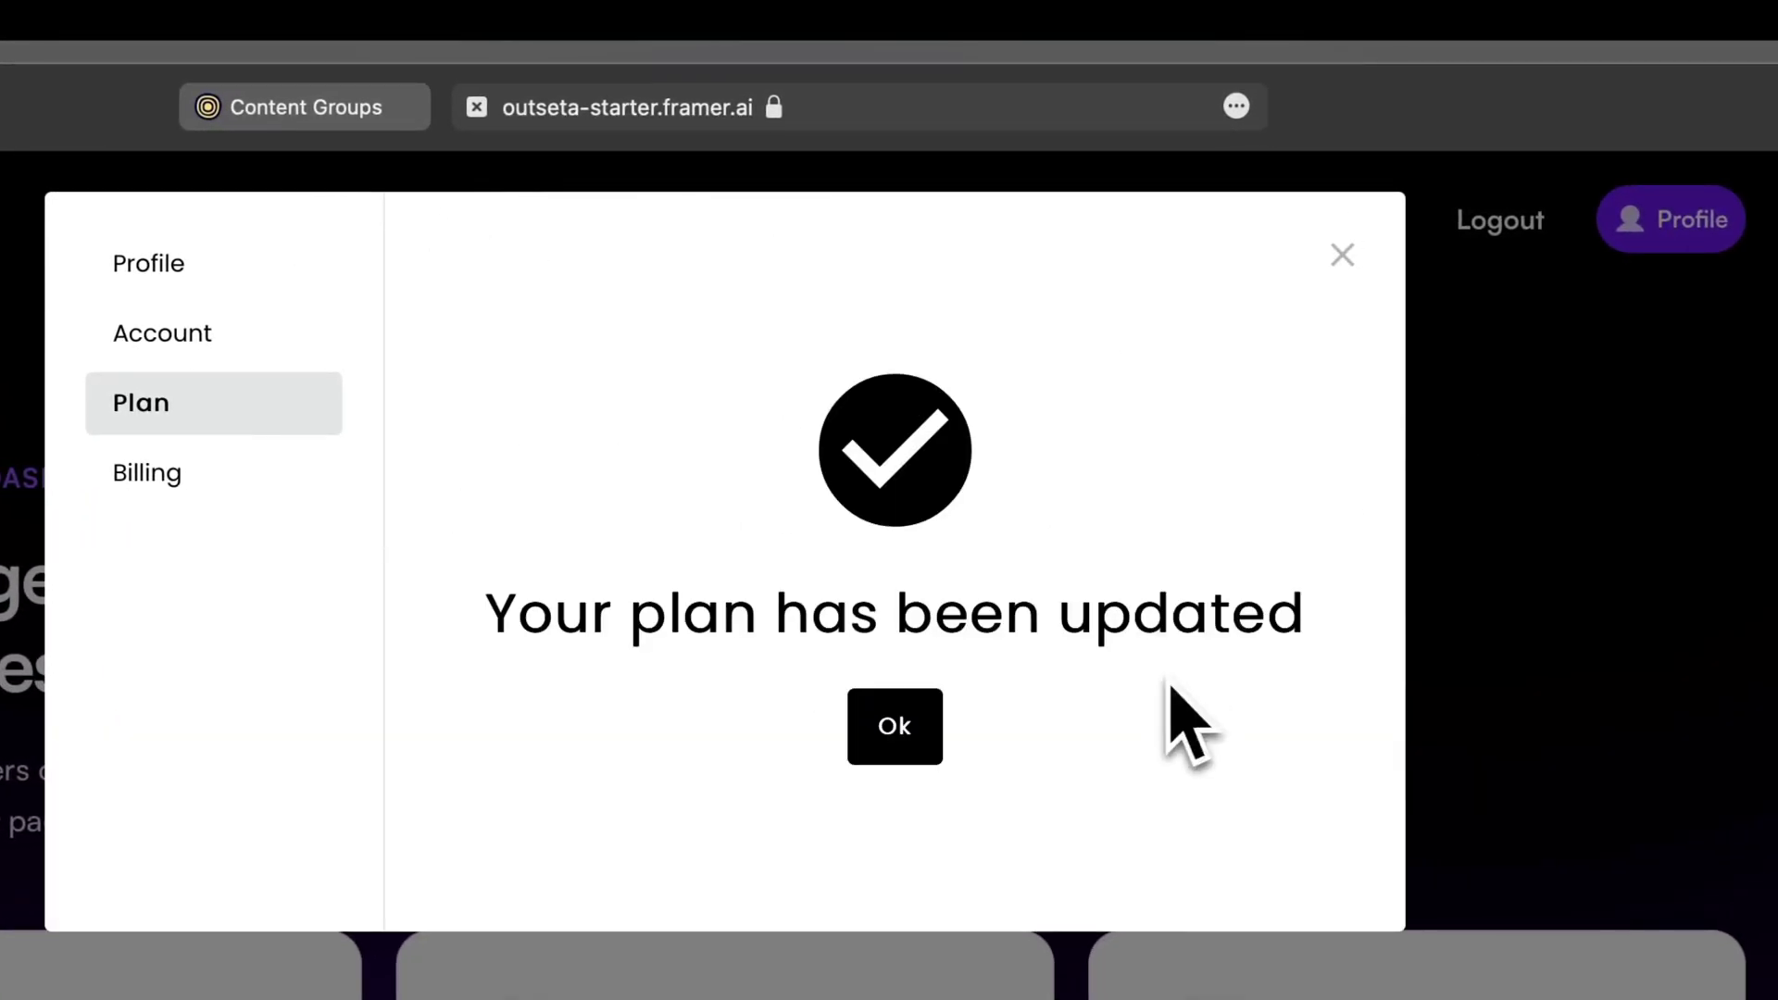
{"action": "left_click", "coordinate": [903, 722]}
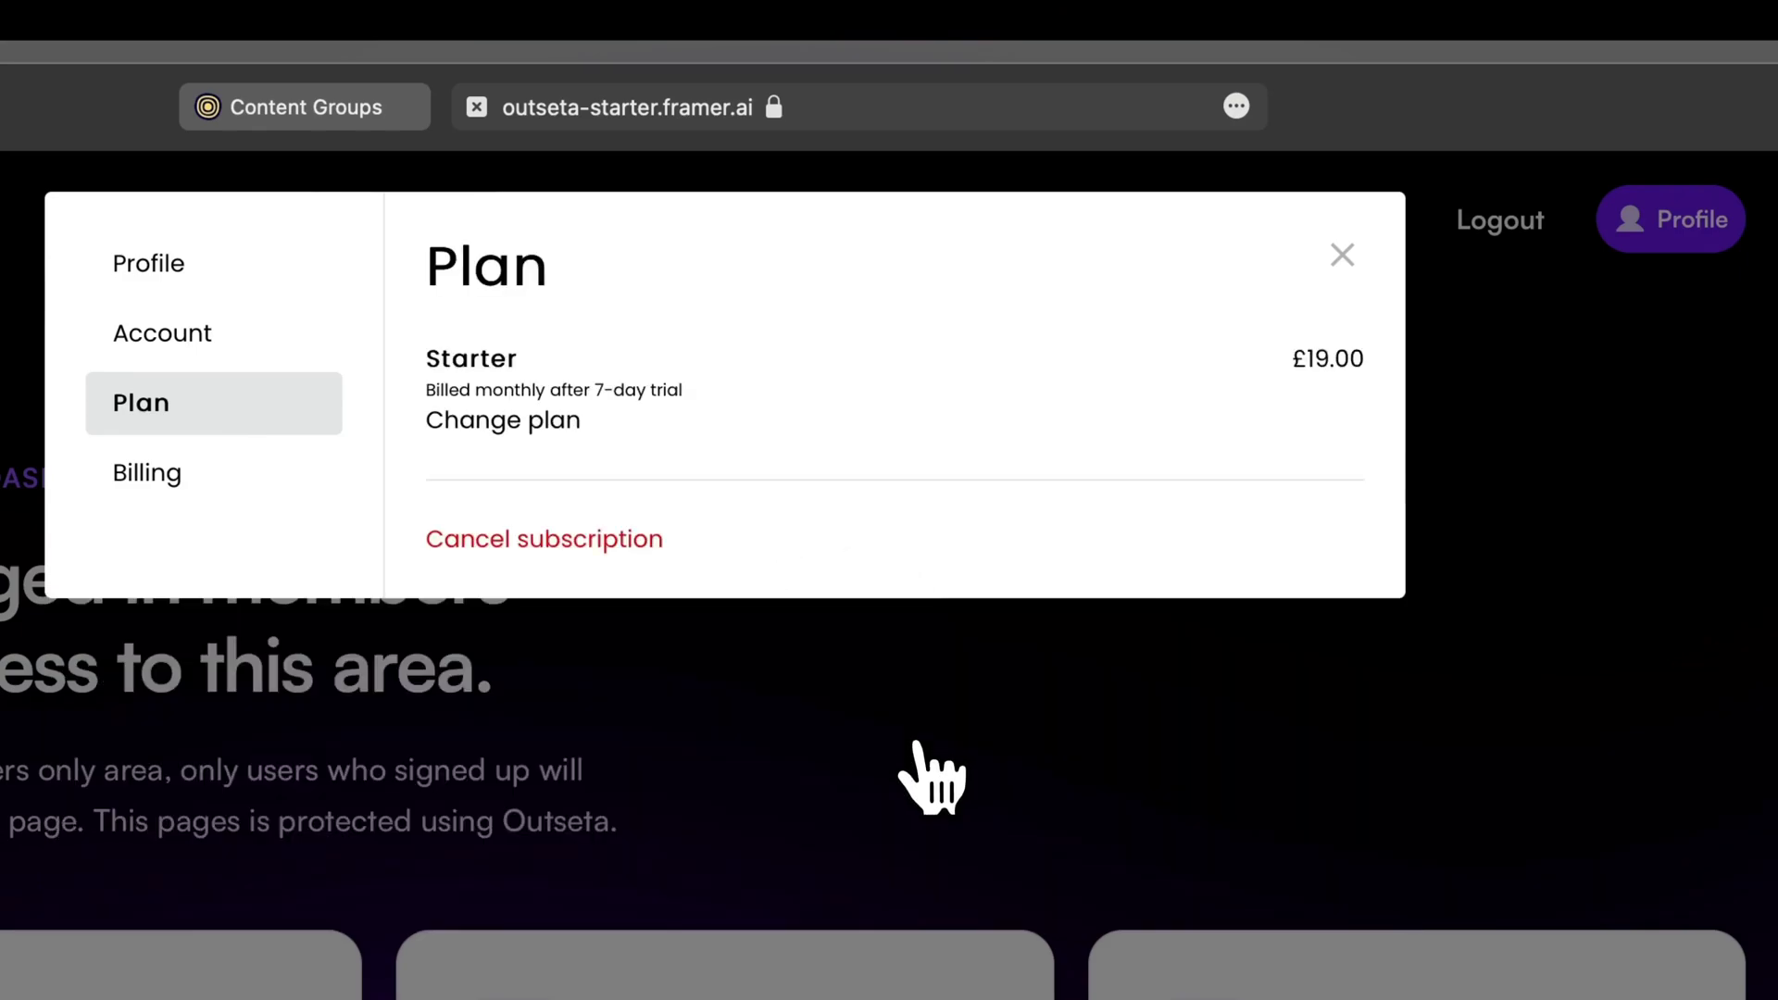
{"action": "left_click", "coordinate": [1342, 254]}
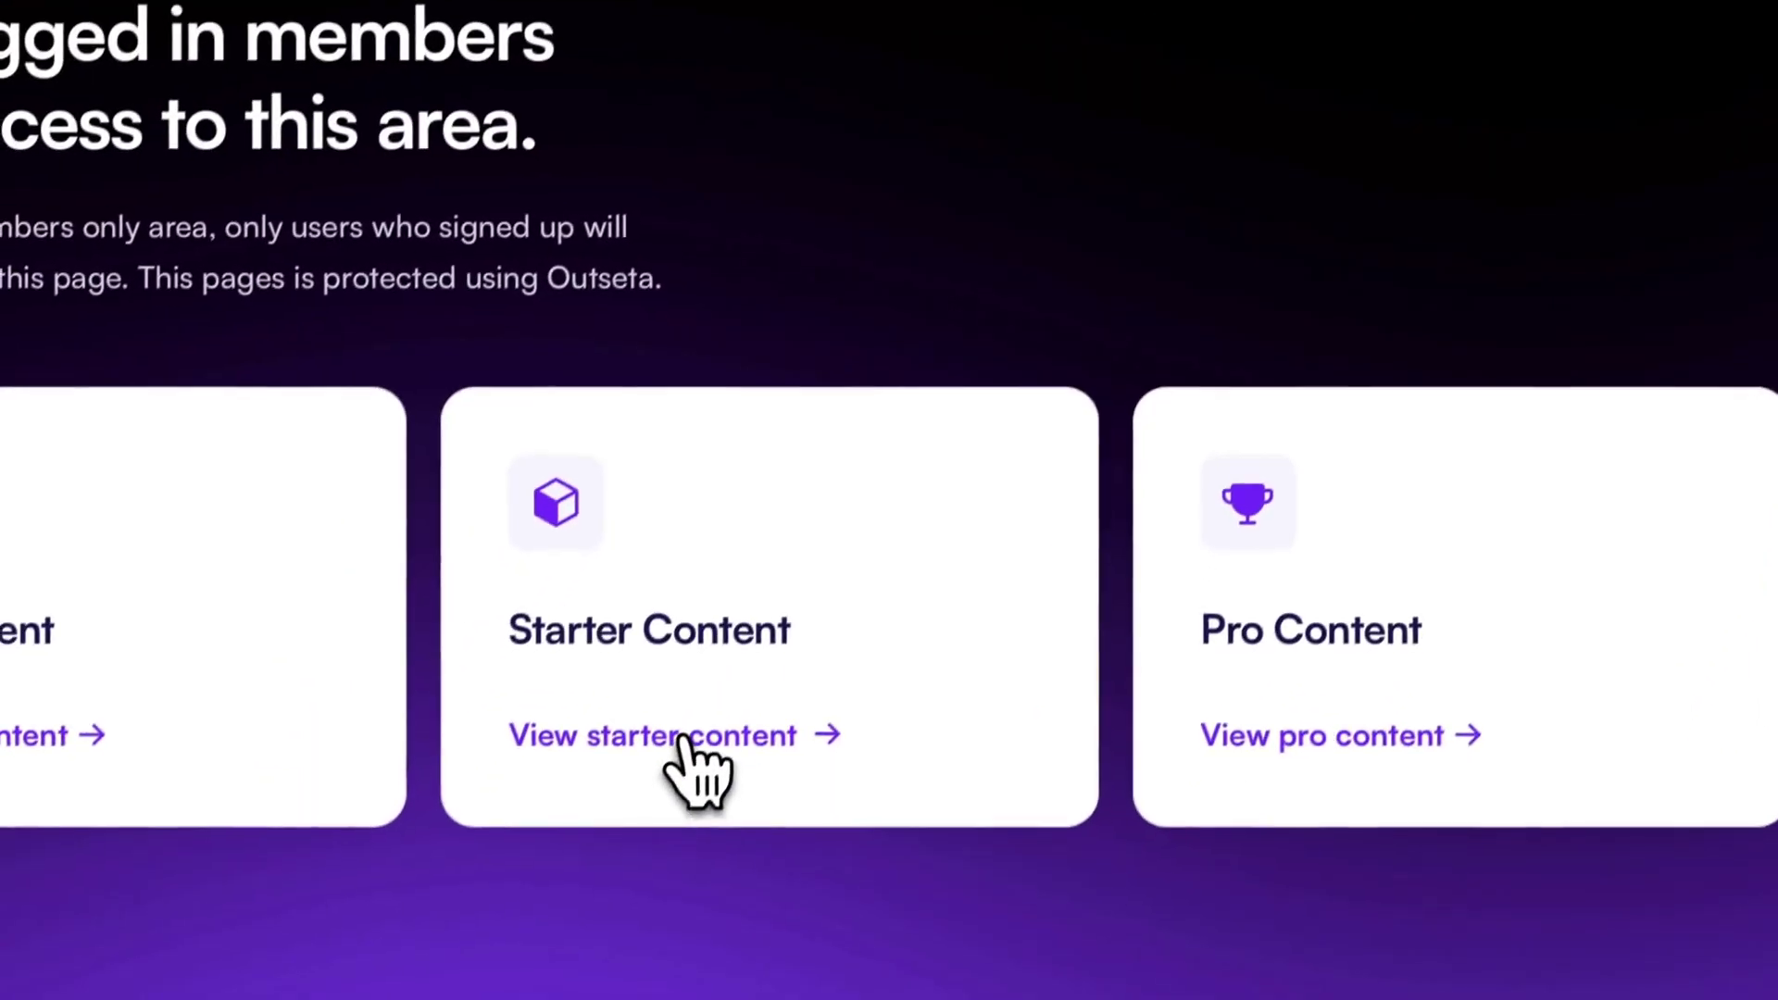
{"action": "left_click", "coordinate": [684, 736]}
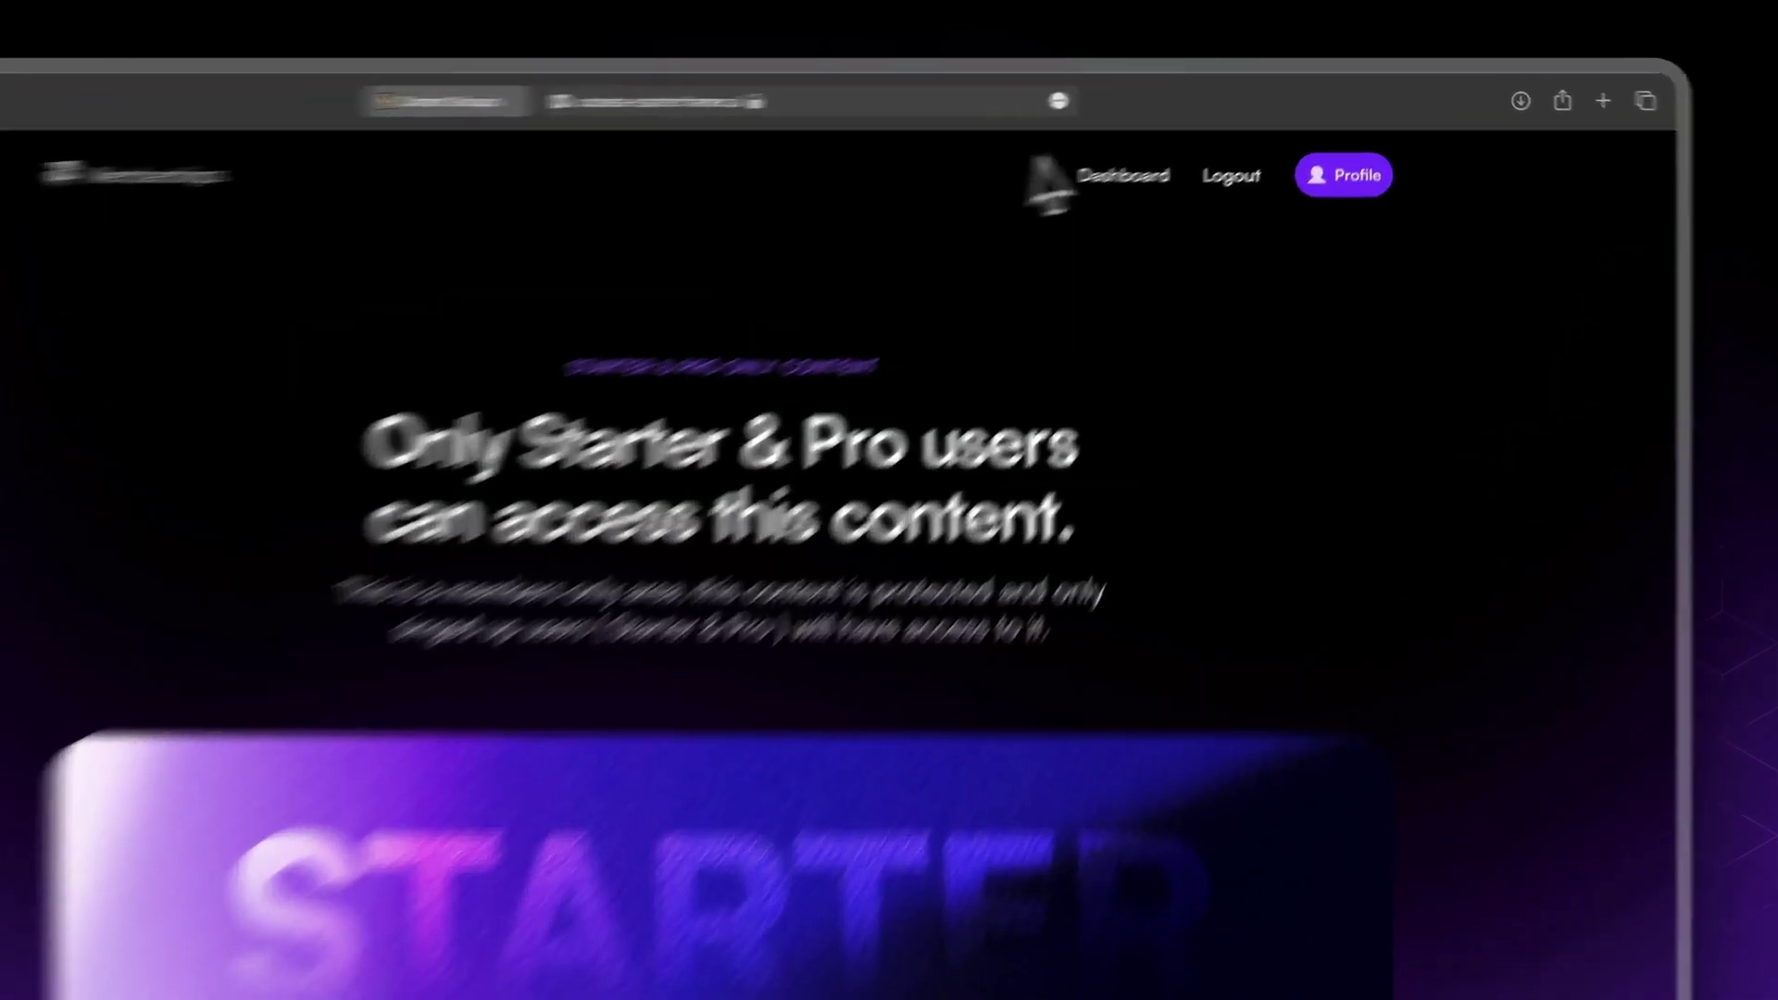
{"action": "left_click", "coordinate": [1194, 148]}
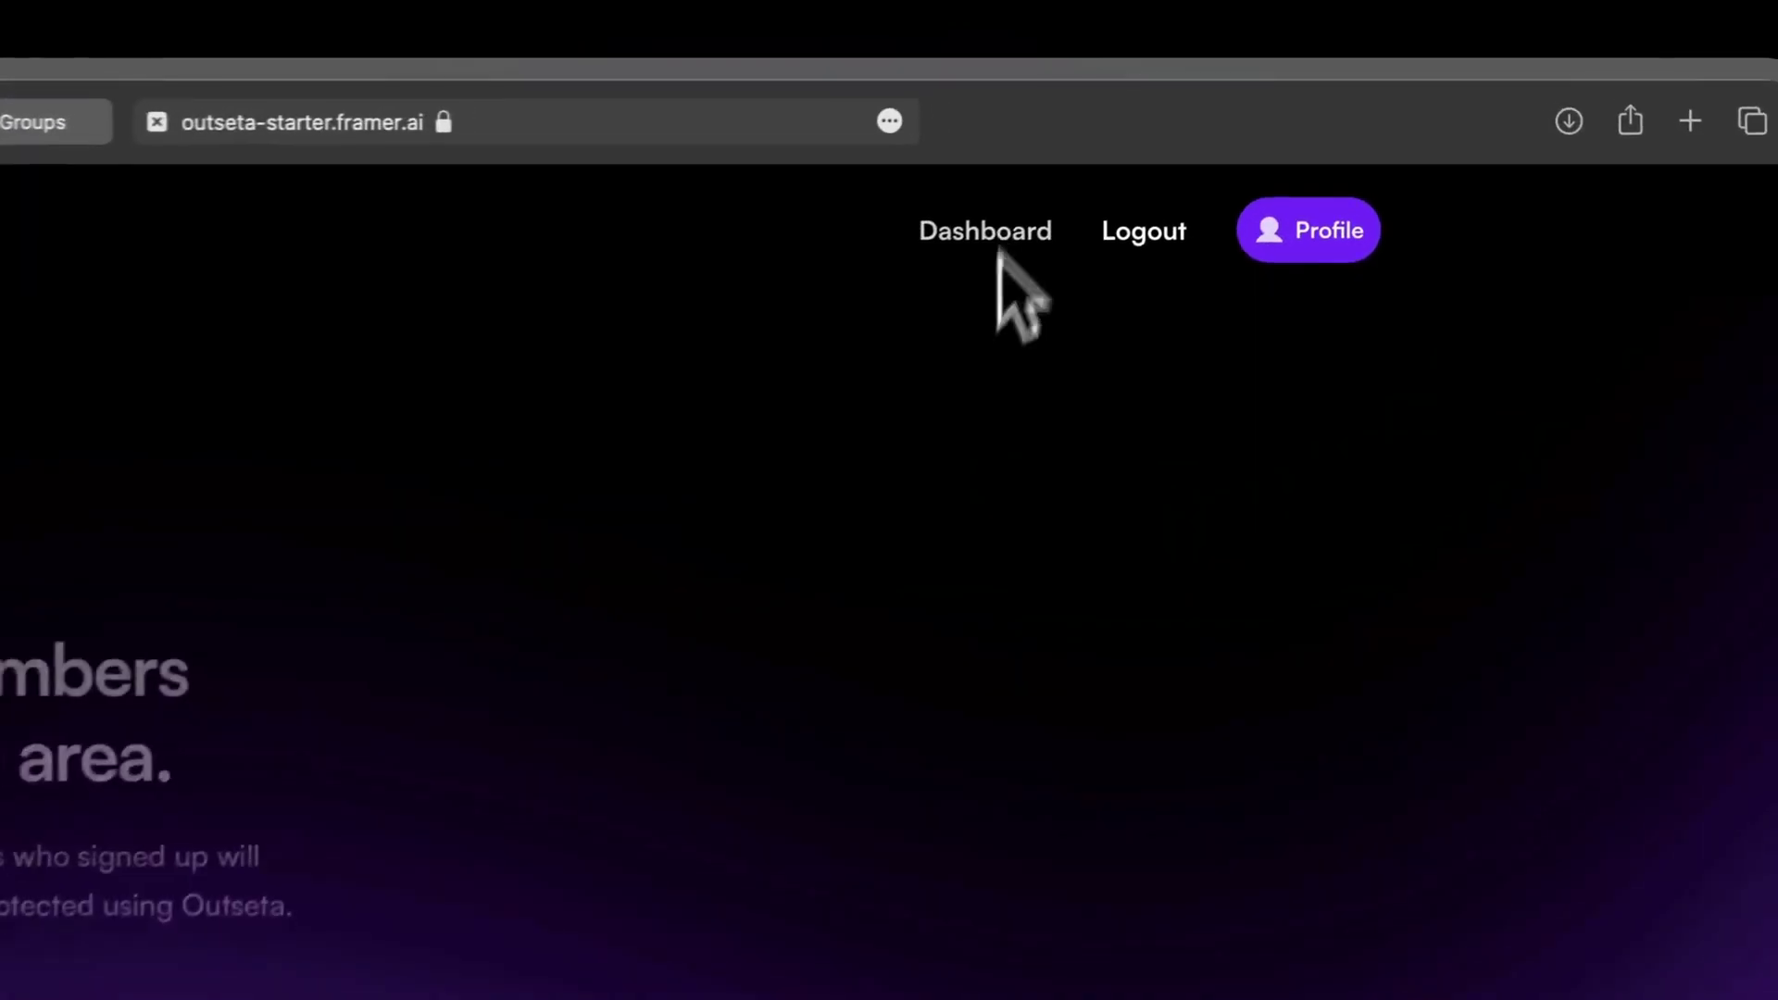
Confirm the Pro page is still locked on Starter, then switch the plan to Pro (£39.00)
{"action": "left_click", "coordinate": [961, 862]}
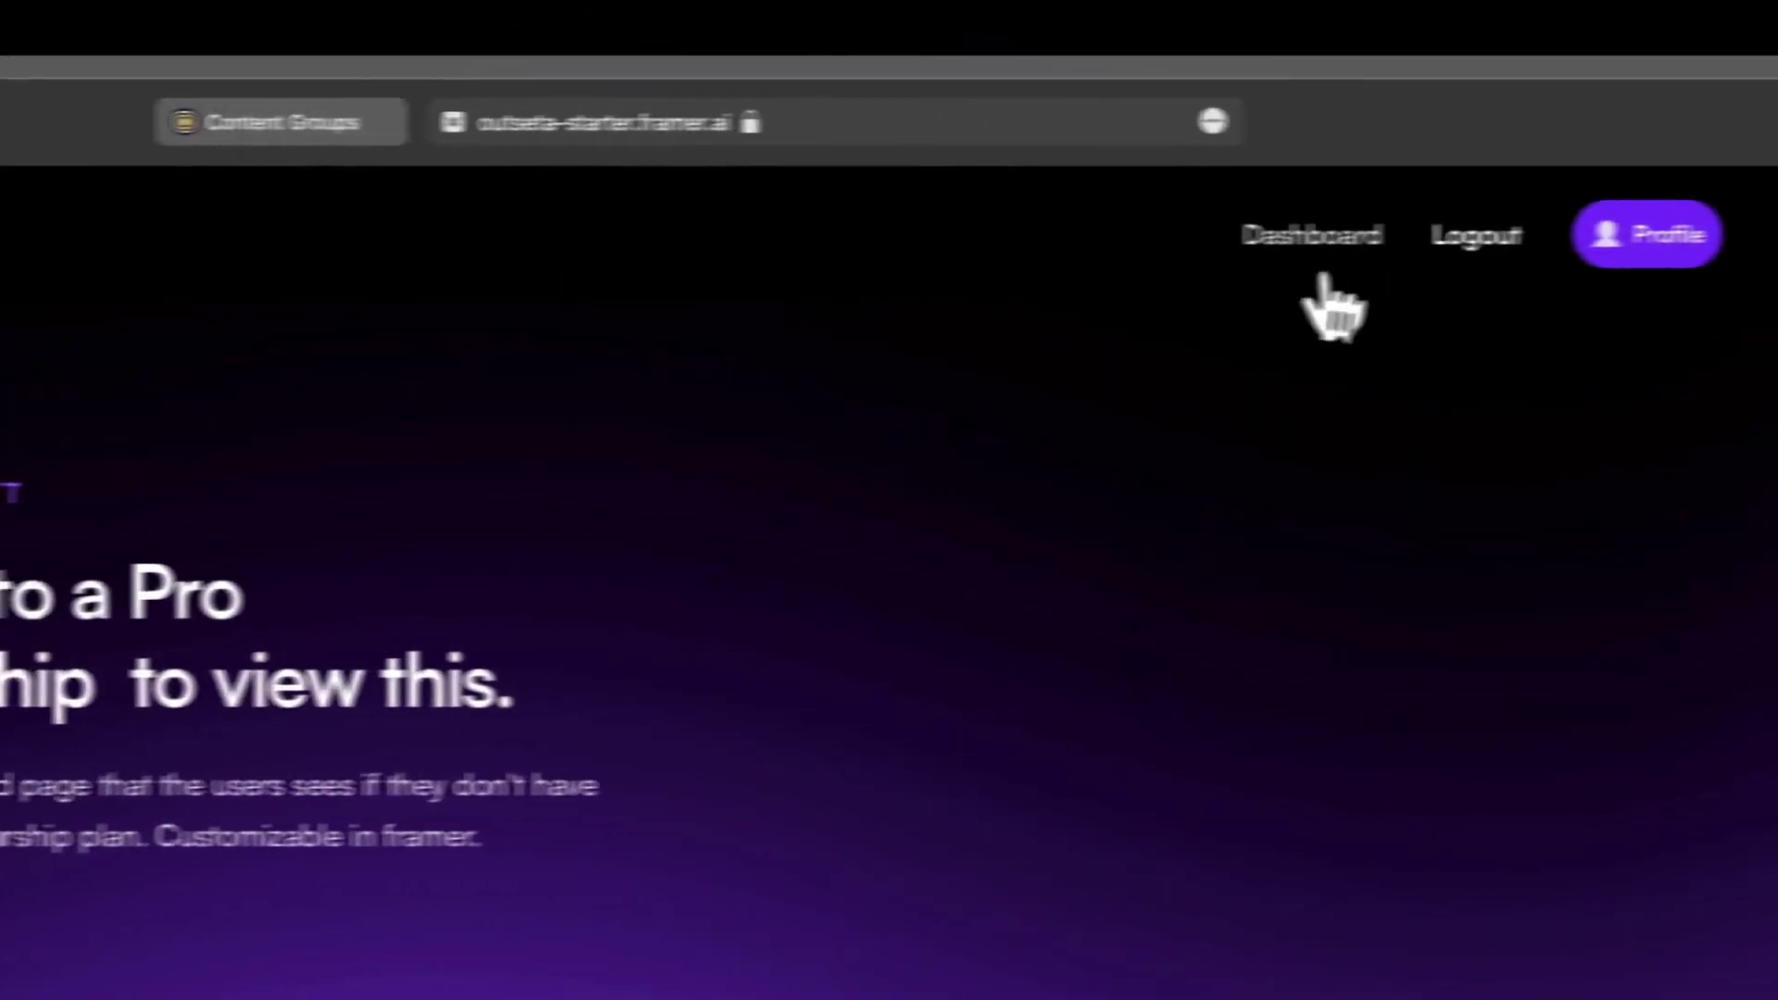
{"action": "left_click", "coordinate": [1320, 242]}
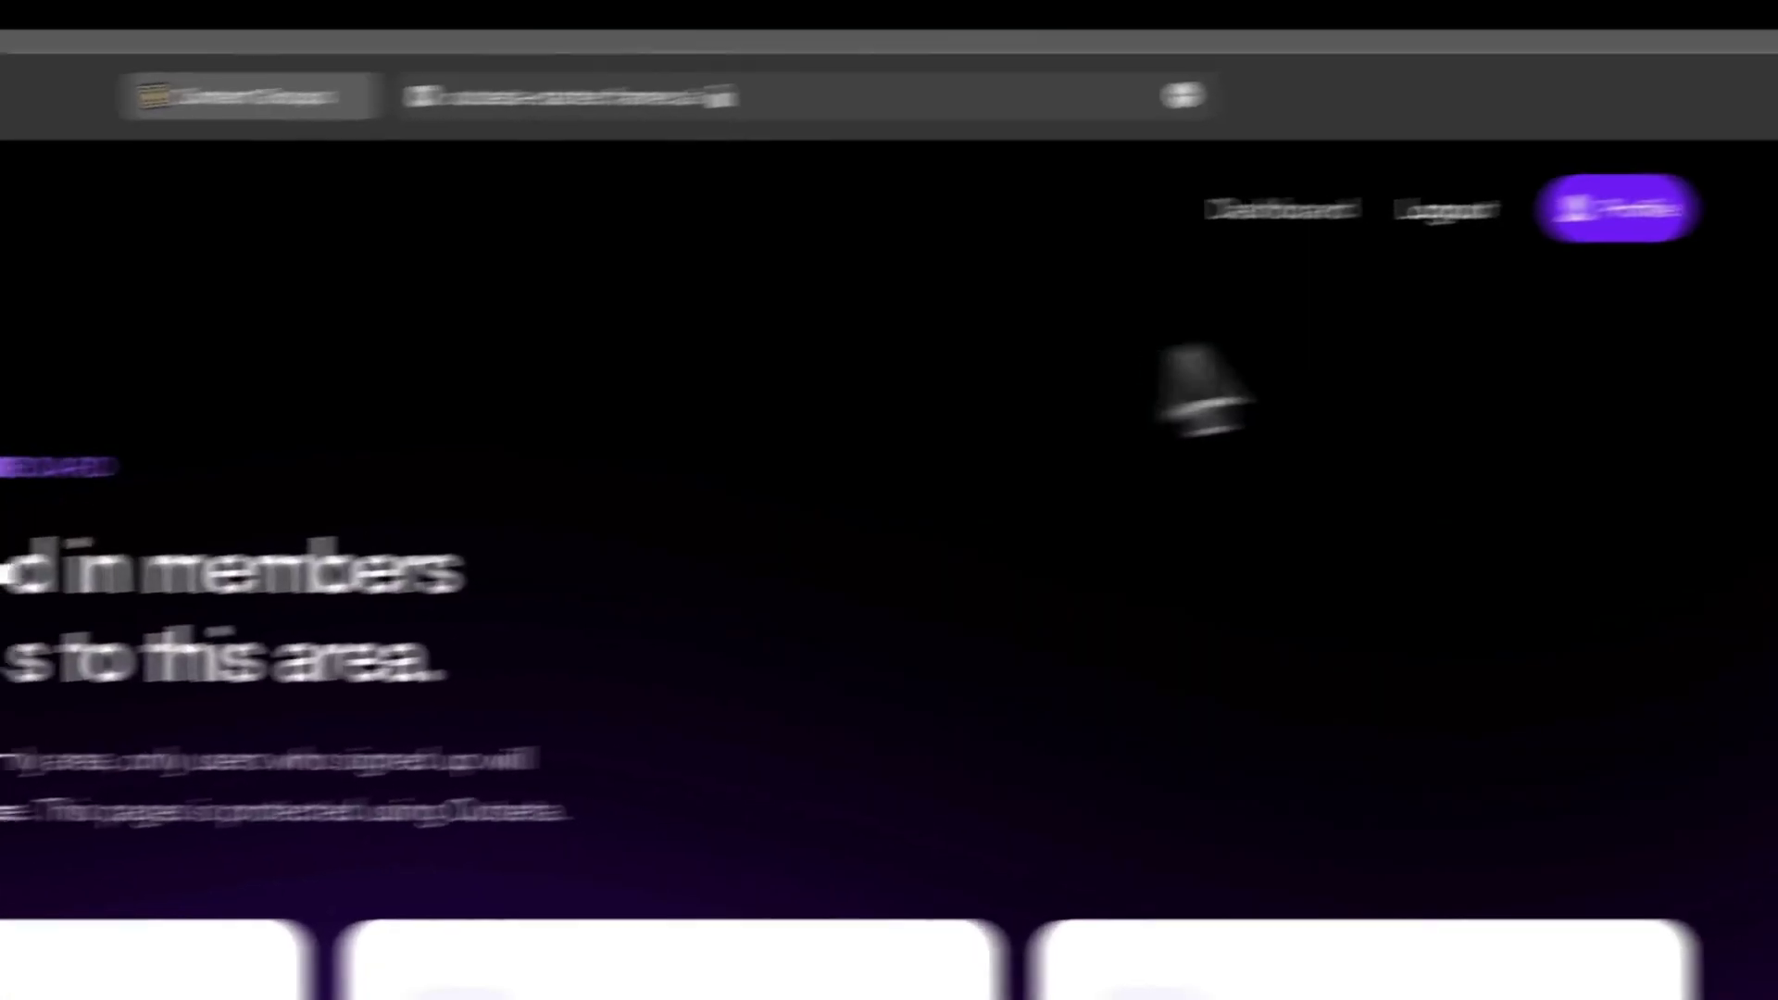
{"action": "left_click", "coordinate": [1658, 209]}
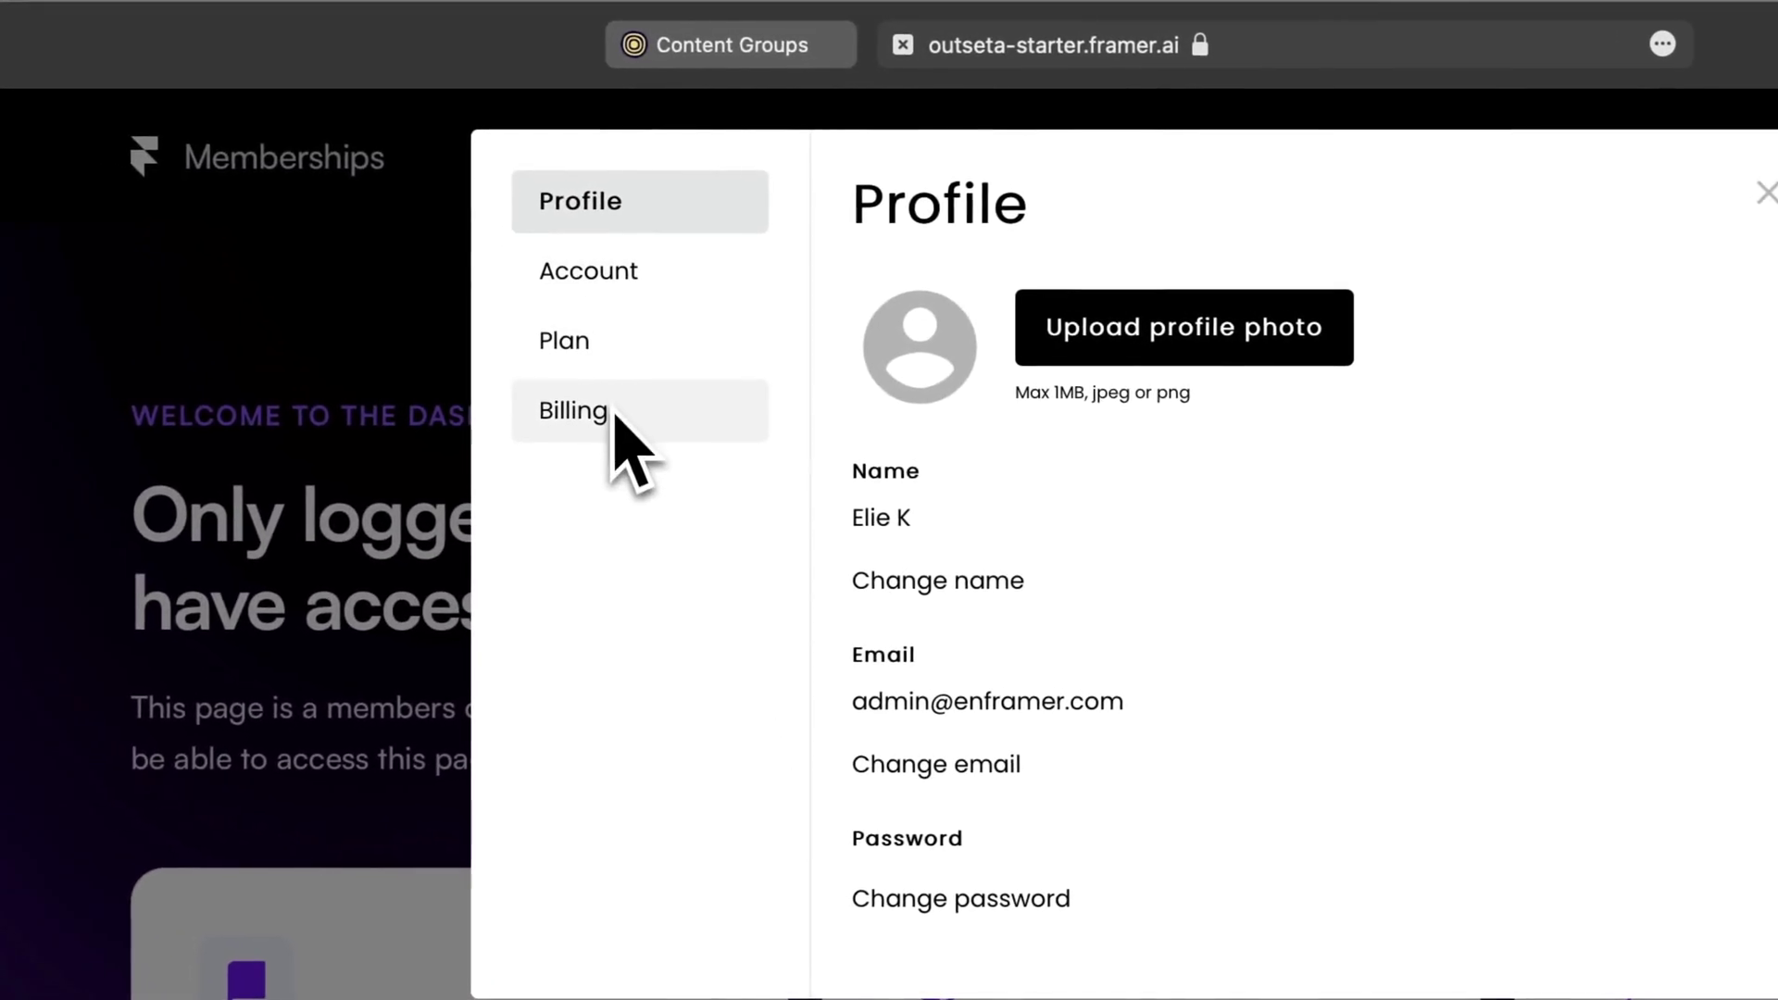
{"action": "left_click", "coordinate": [622, 363]}
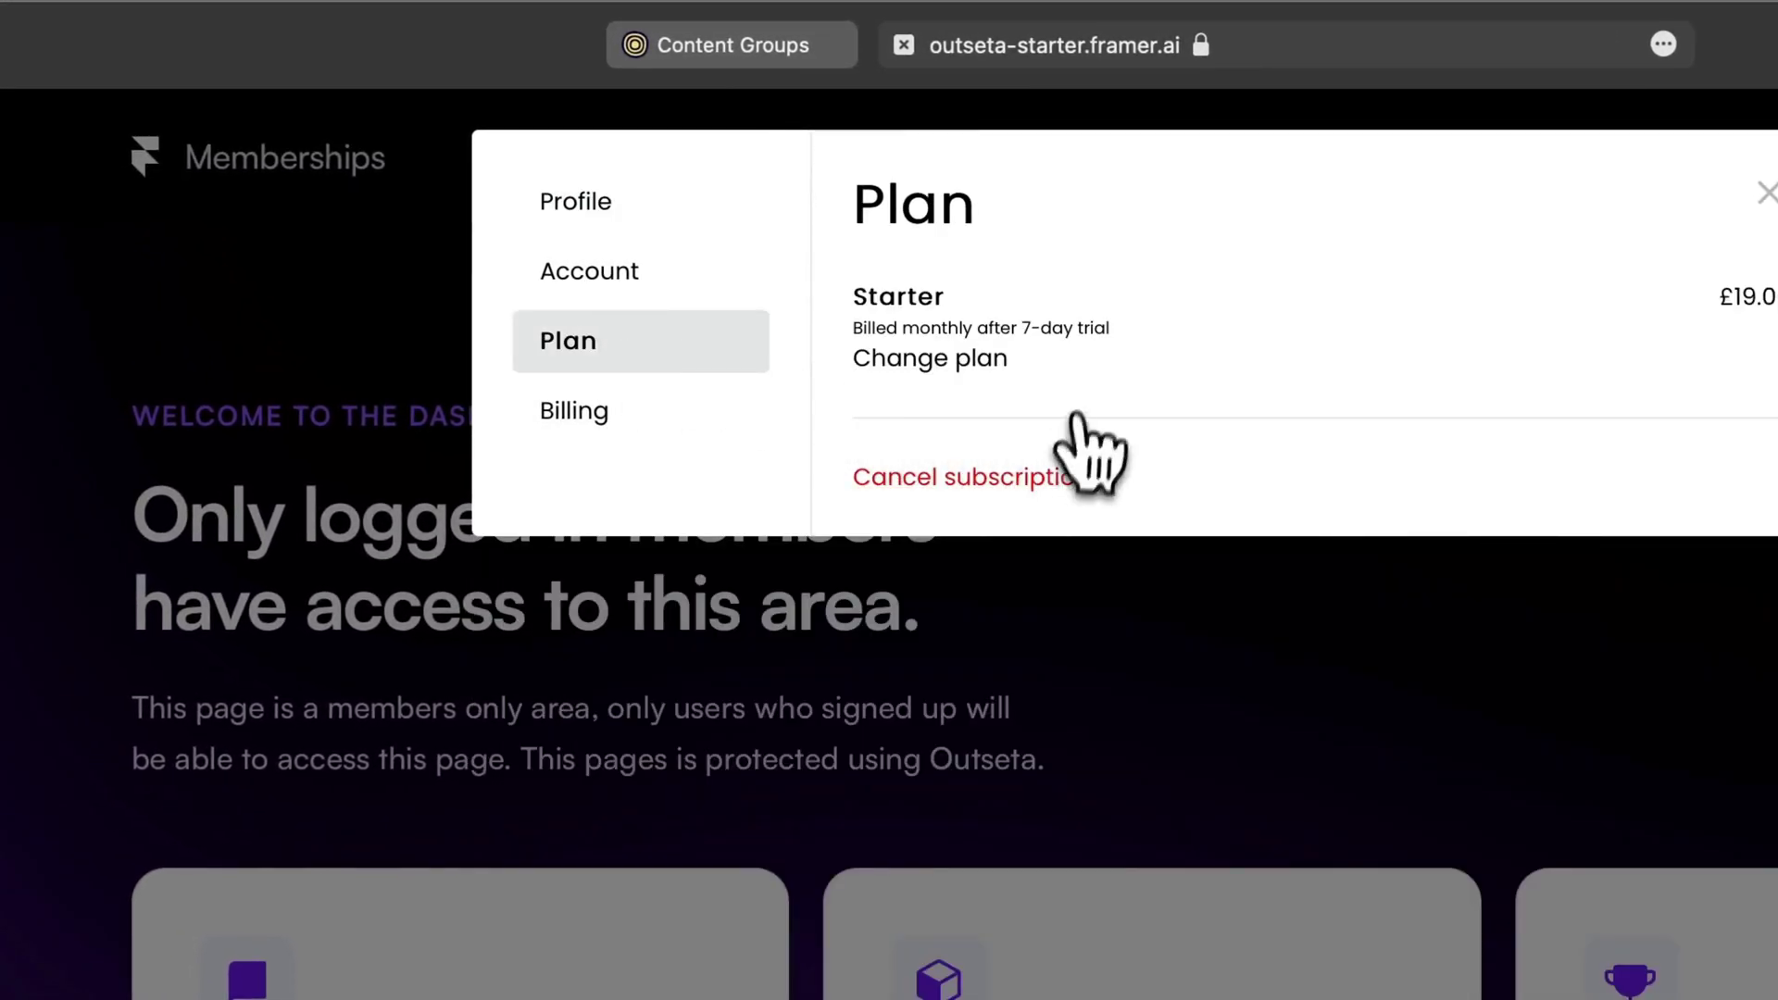
{"action": "left_click", "coordinate": [977, 362]}
{"action": "left_click", "coordinate": [1024, 683]}
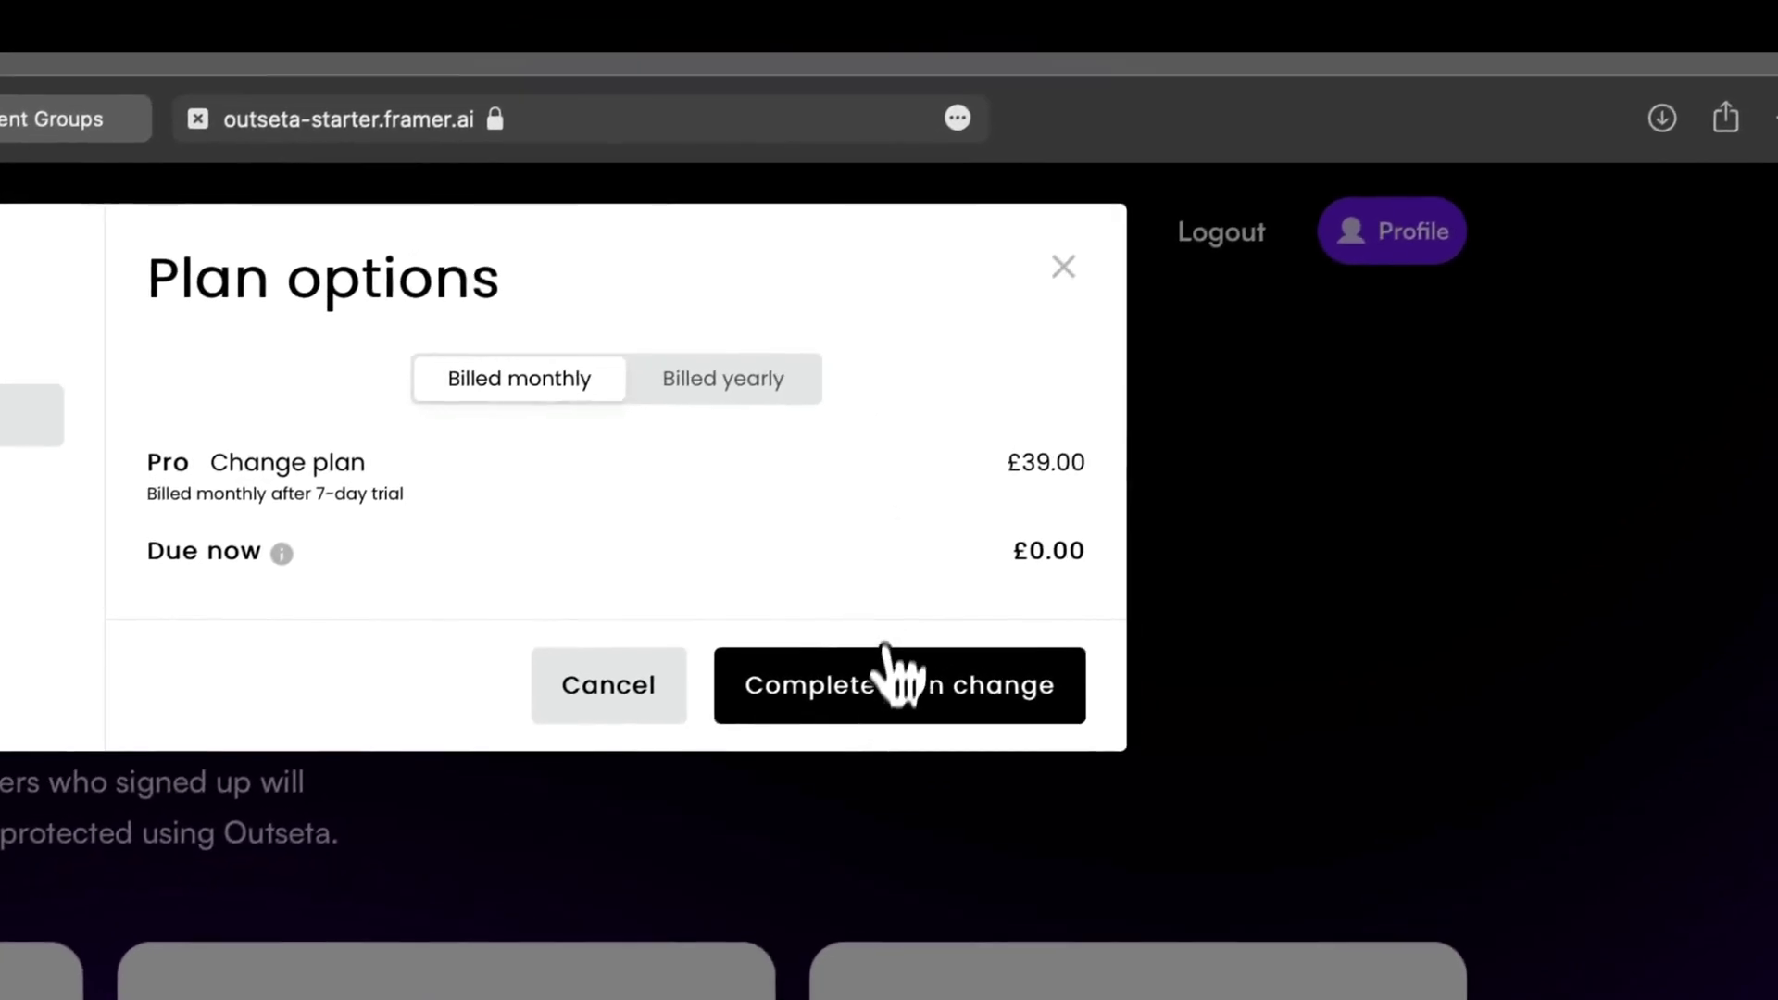
{"action": "left_click", "coordinate": [941, 561]}
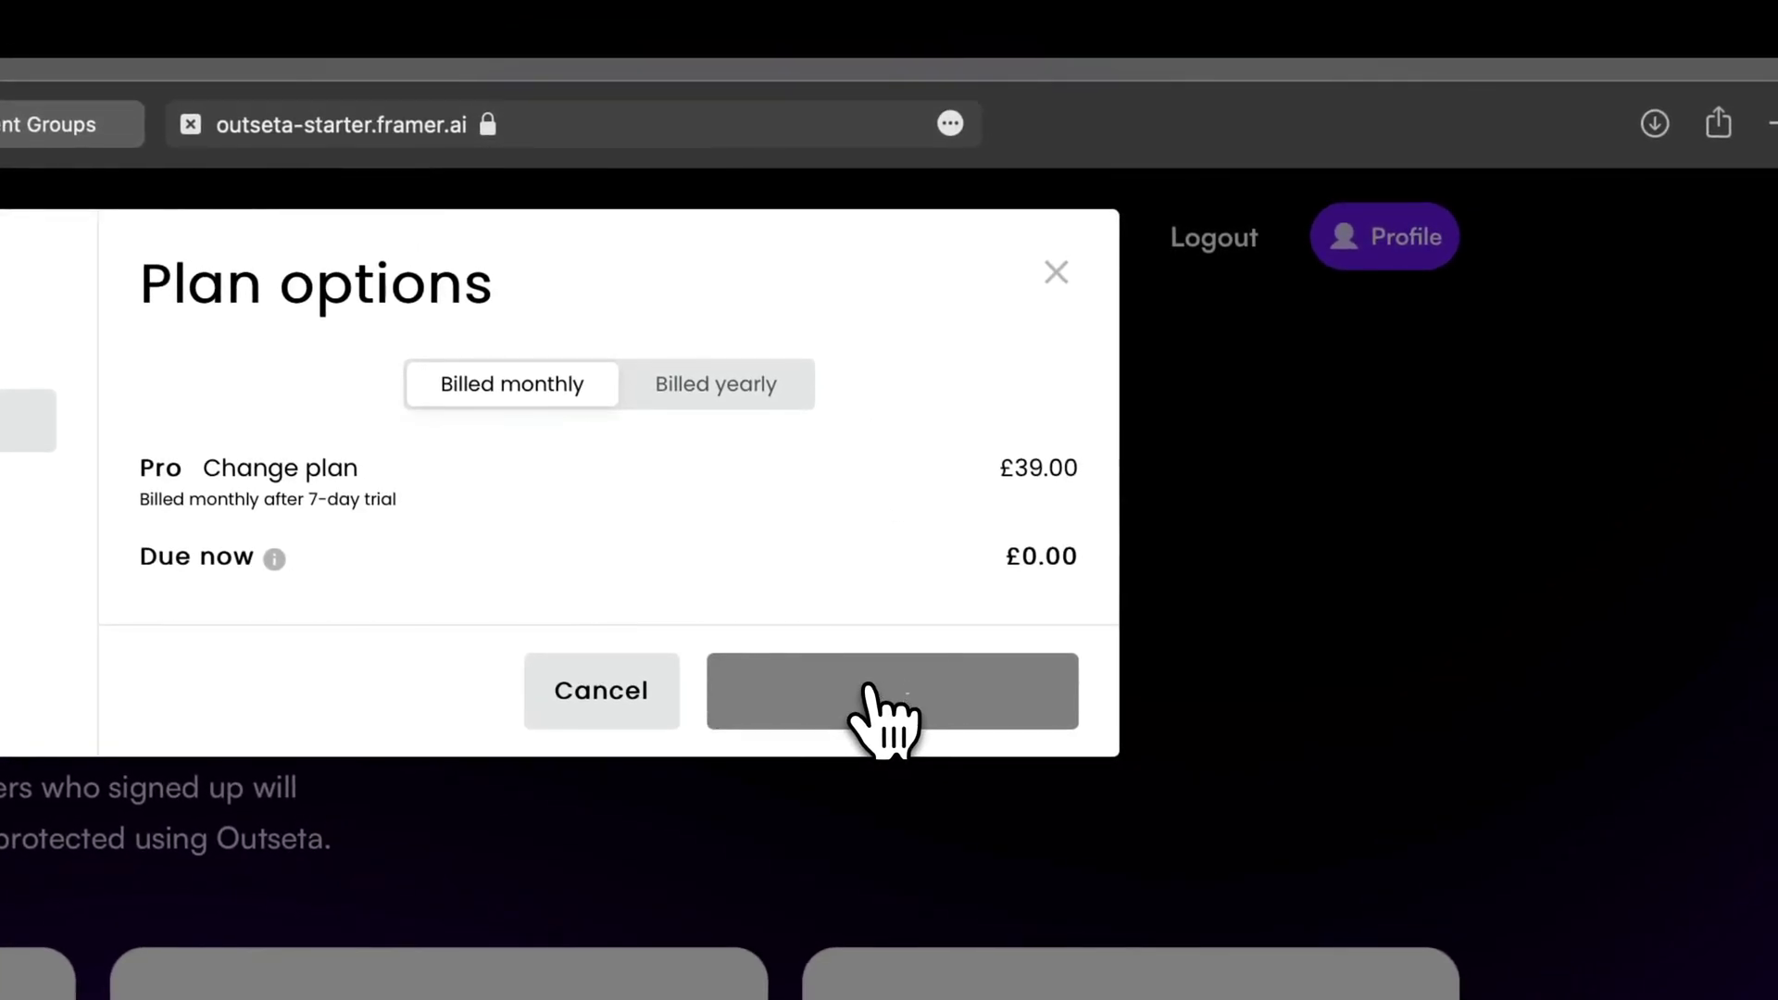
Open the Pro-only content page to confirm the Pro plan now grants access
{"action": "left_click", "coordinate": [688, 740]}
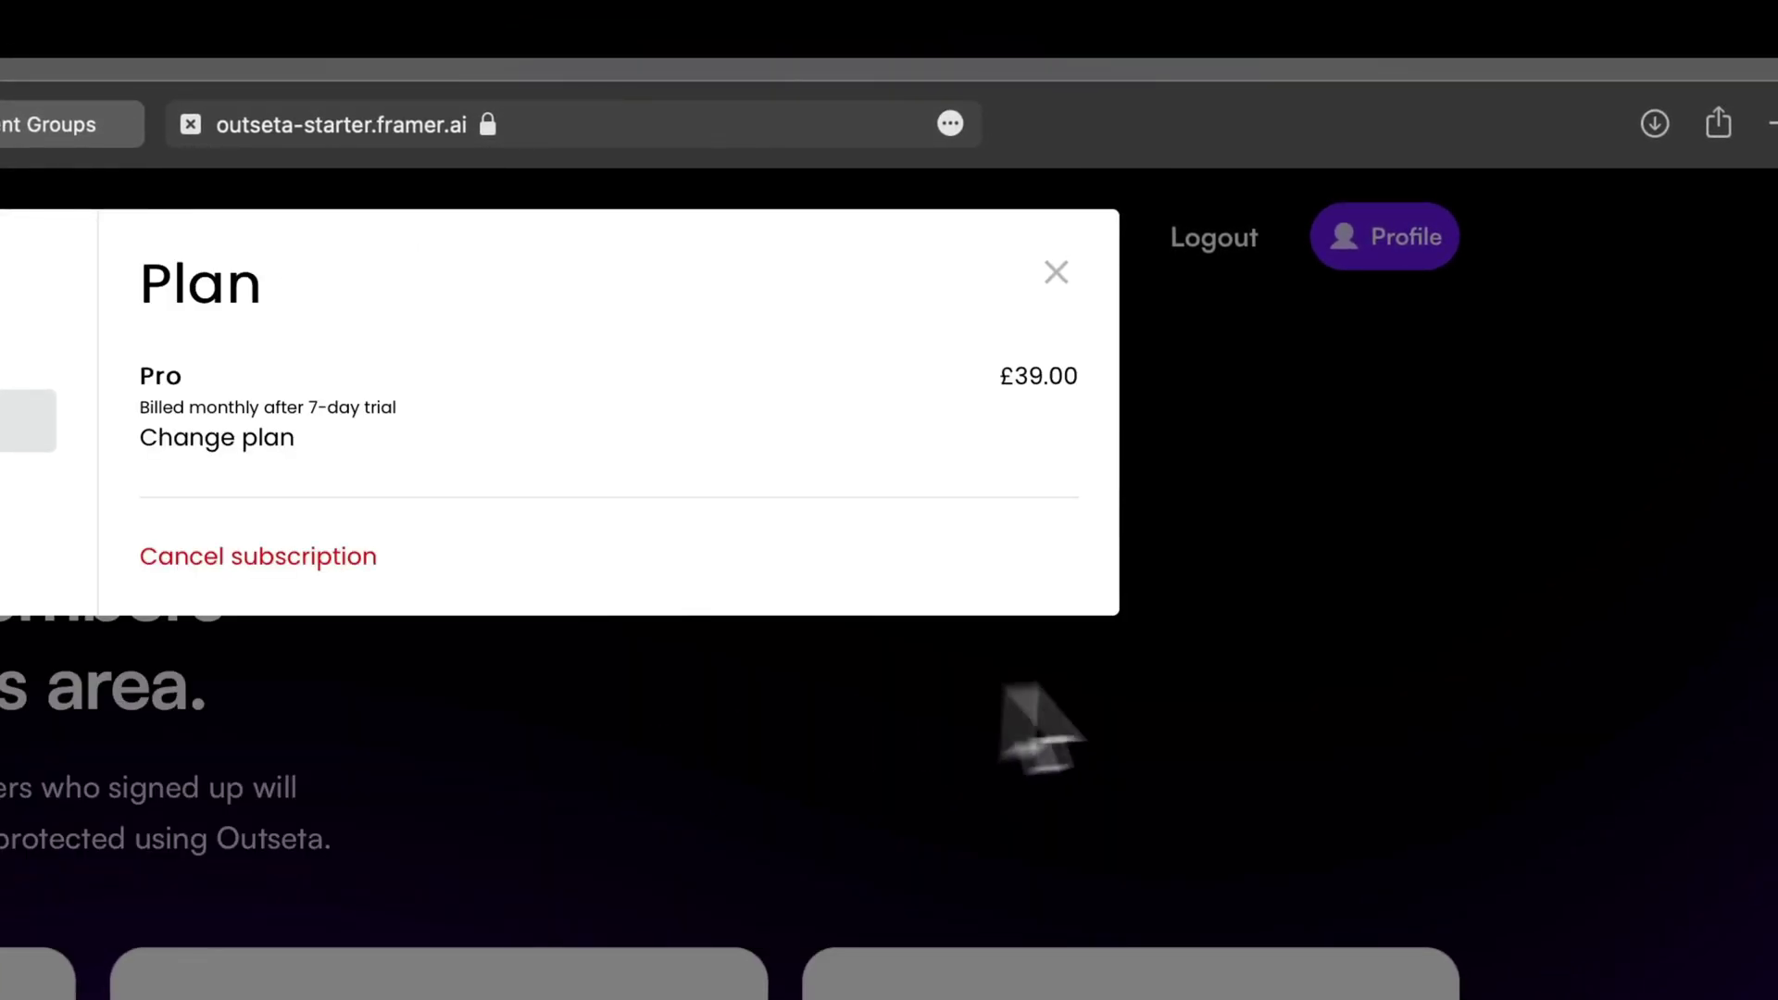
{"action": "left_click", "coordinate": [1056, 271]}
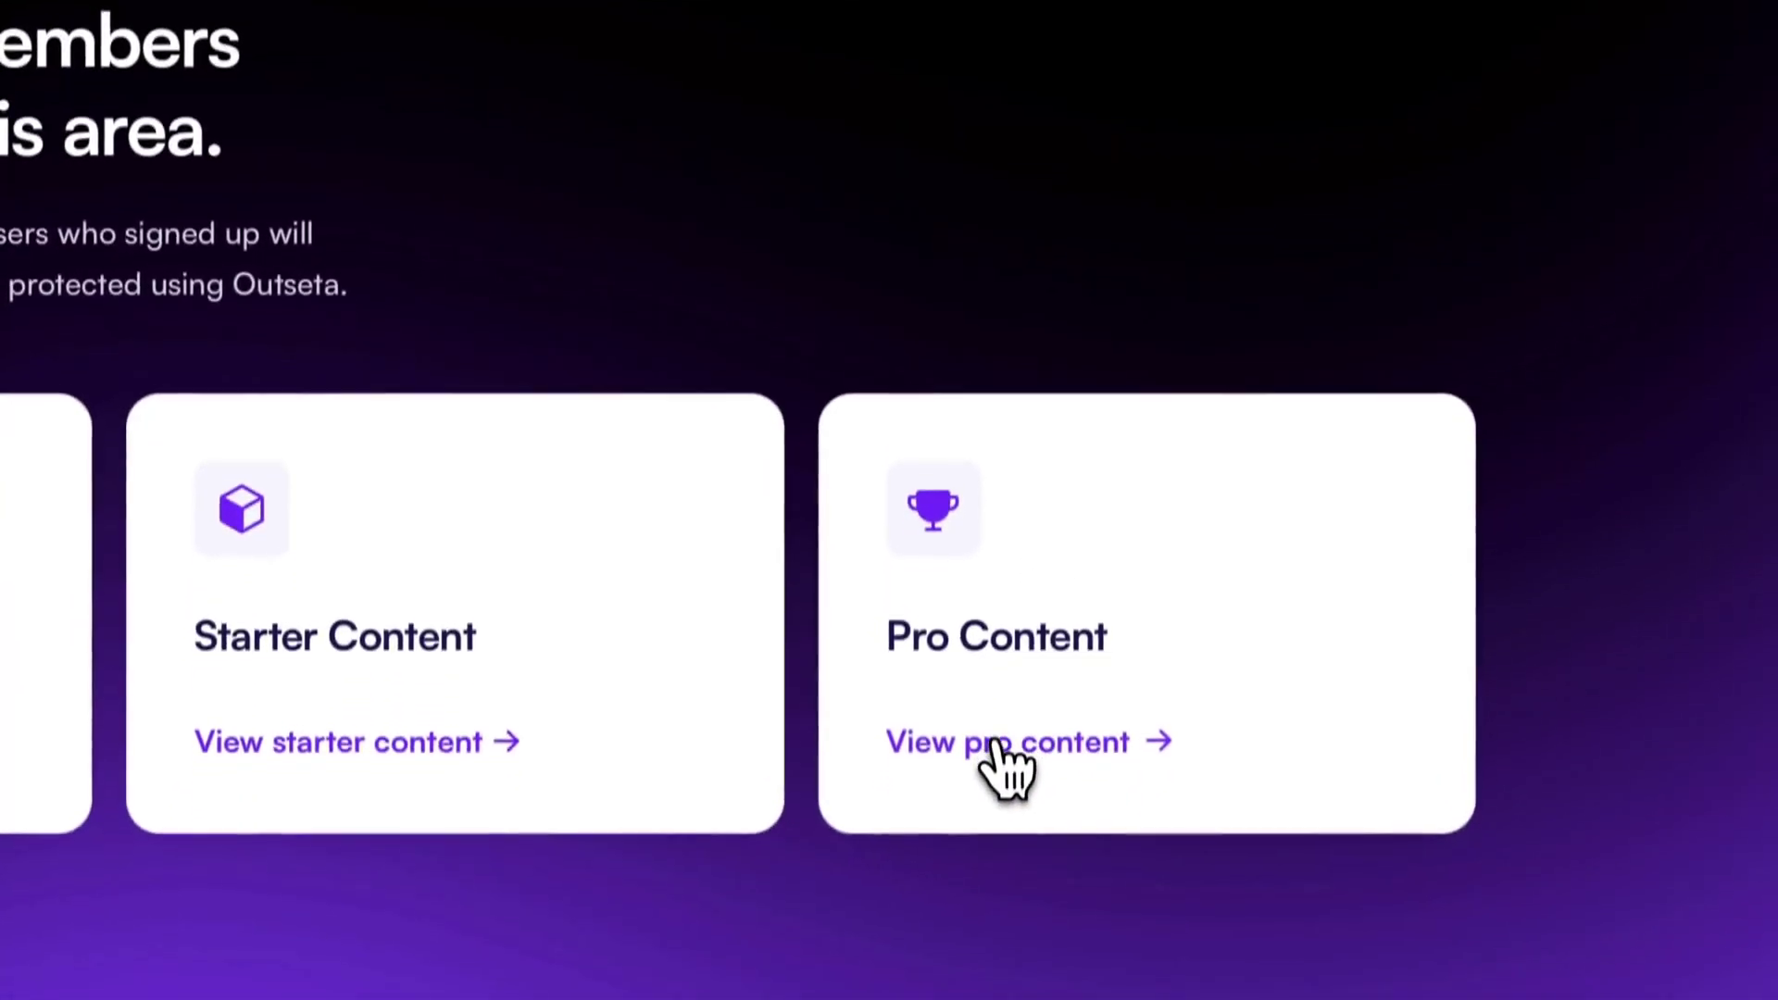
{"action": "left_click", "coordinate": [1006, 765]}
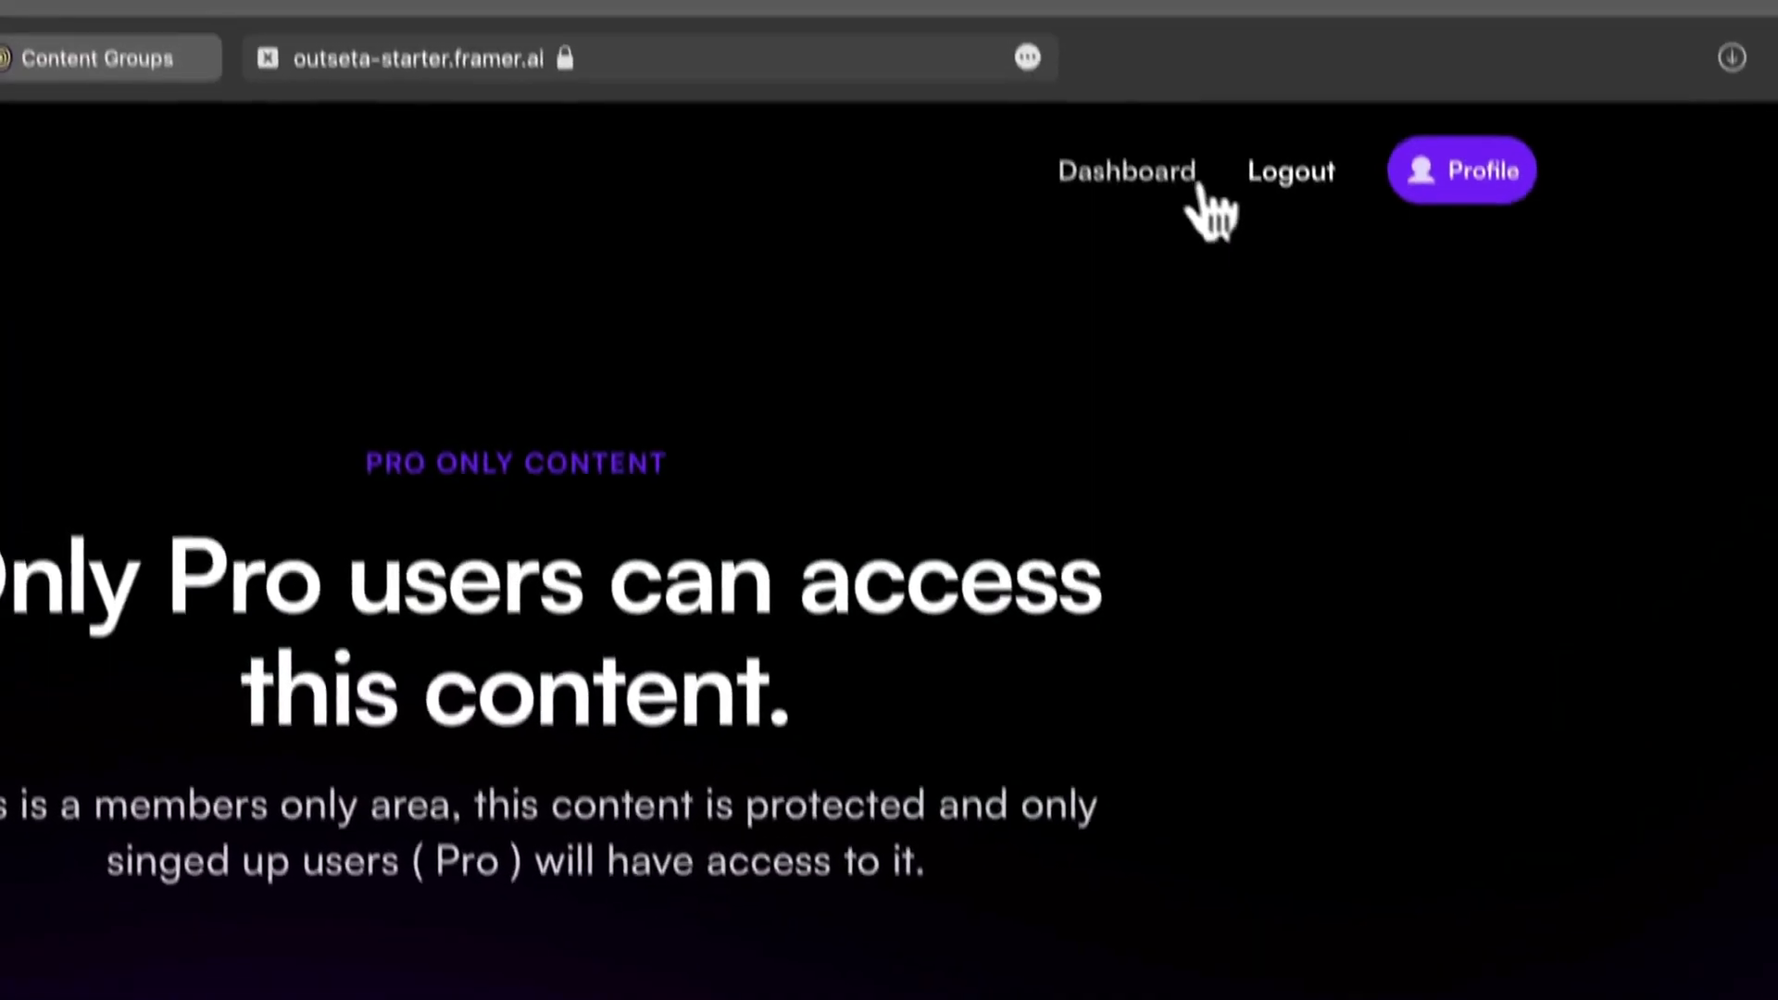
{"action": "left_click", "coordinate": [1195, 176]}
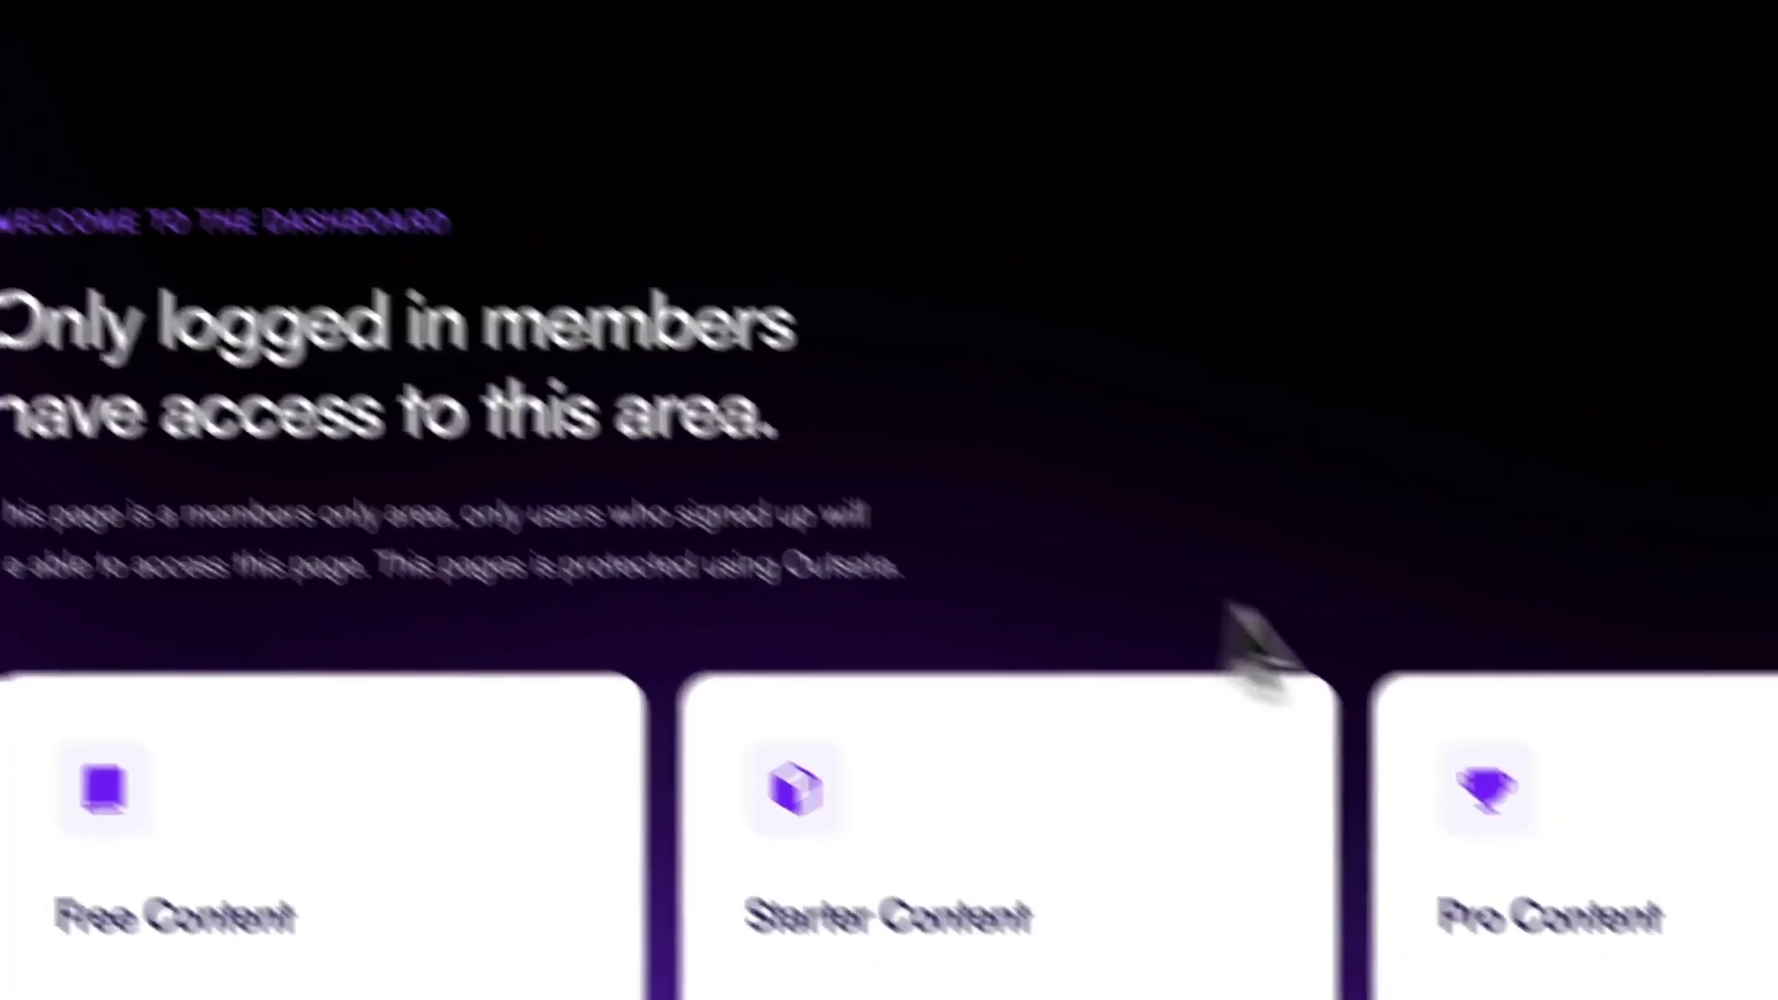